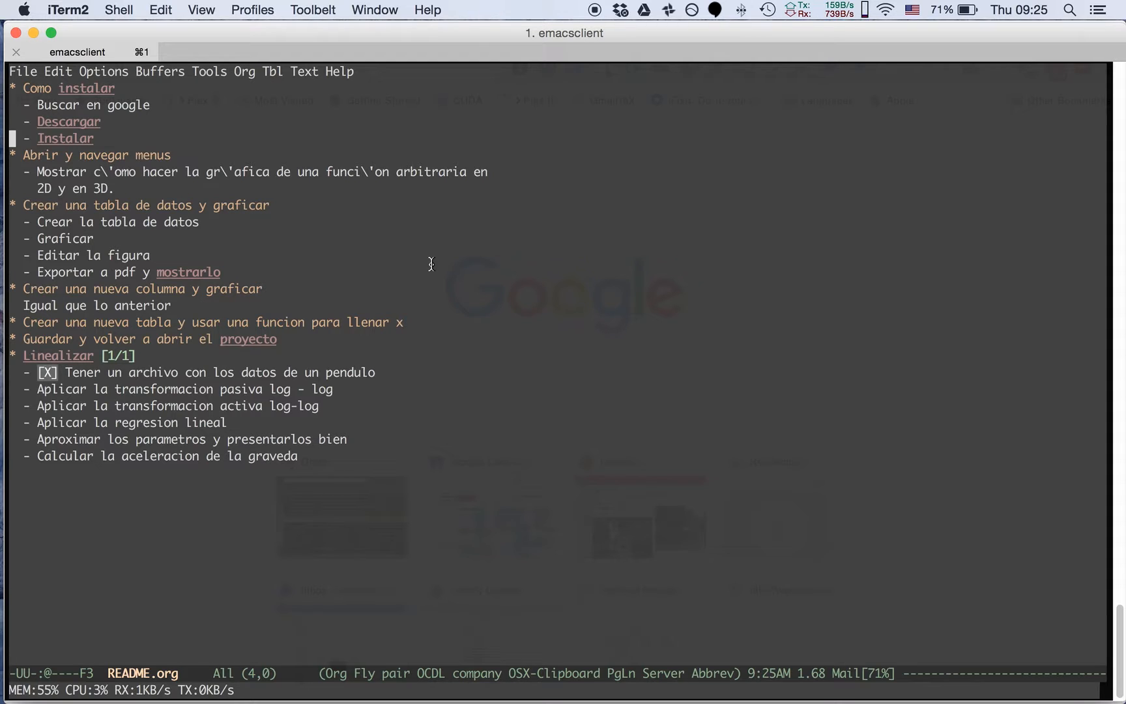
Switch to Chrome and search Google for "scidavis"
key(super+Tab)
key(super+Tab)
key(super+Tab)
click(410, 371)
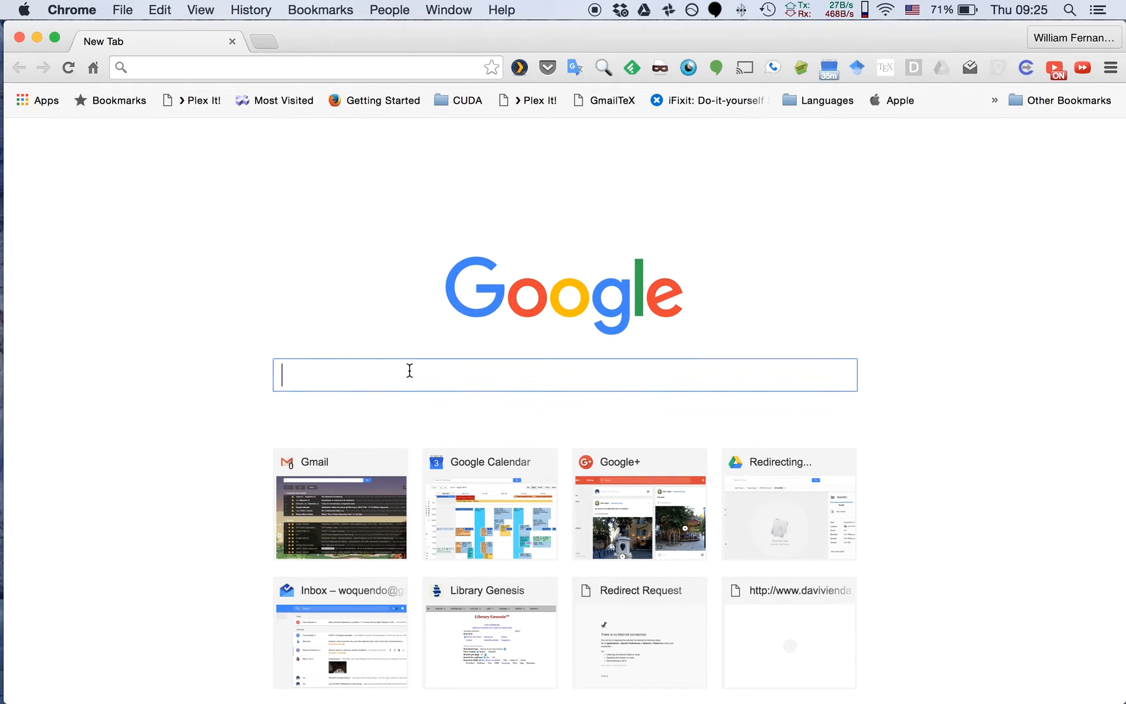
text(scidavis)
key(Return)
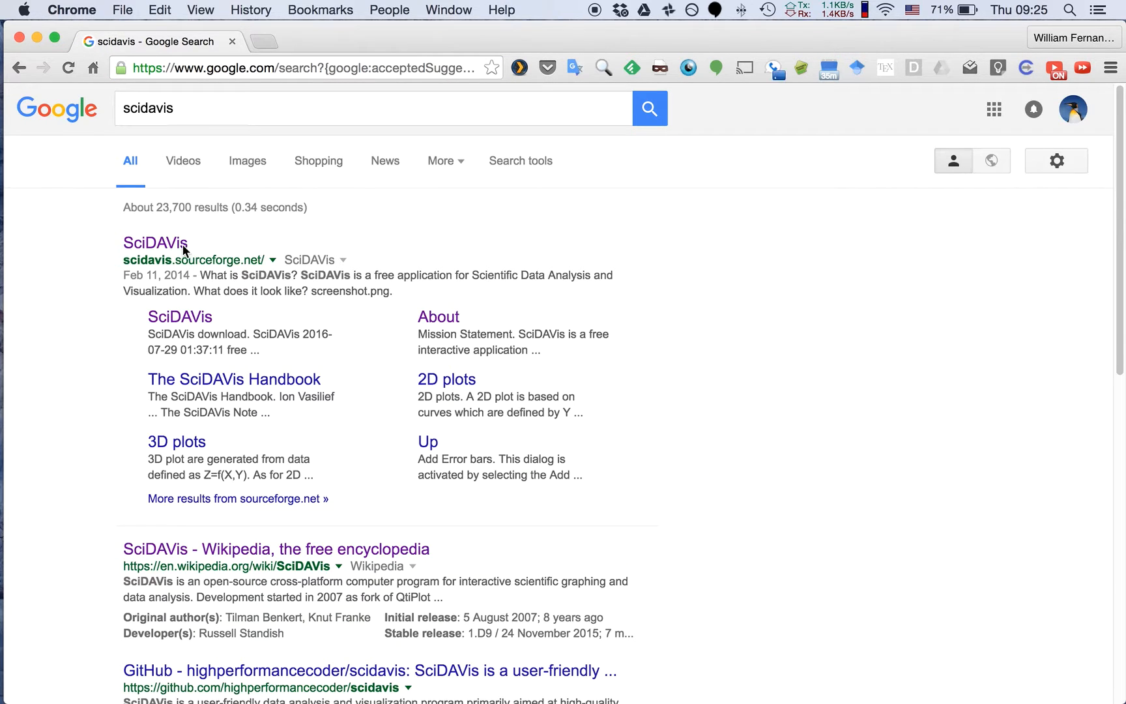
Open the SciDAVis website from the search results and go to its SourceForge download page
click(180, 249)
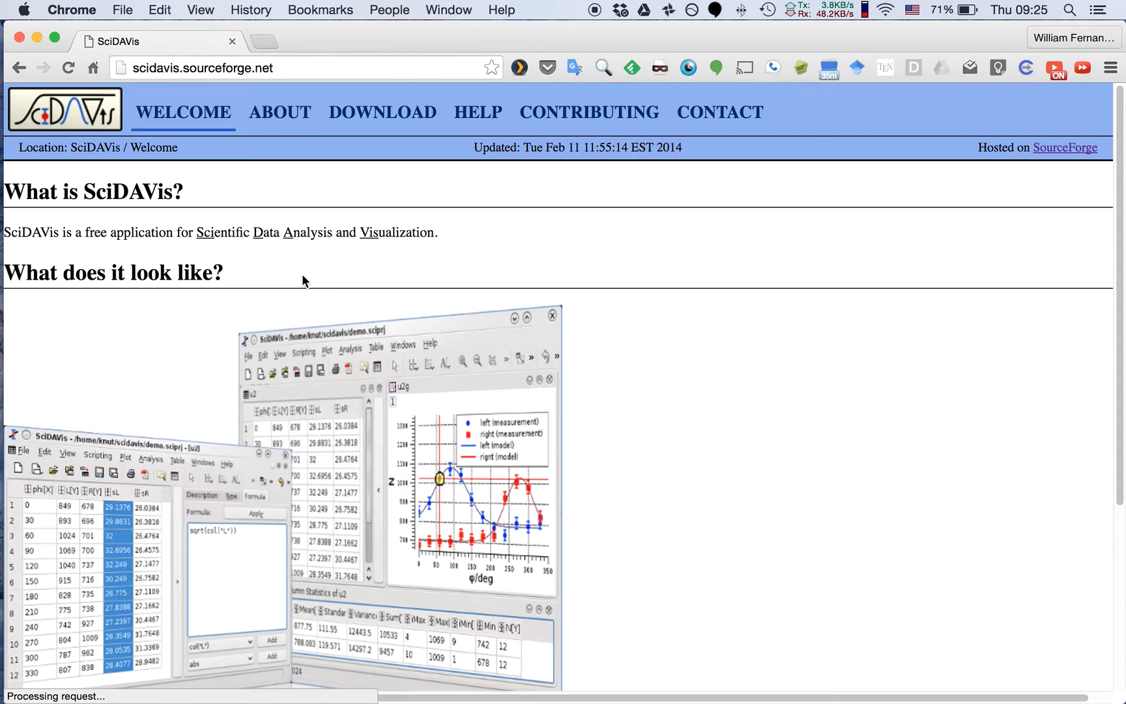
click(382, 112)
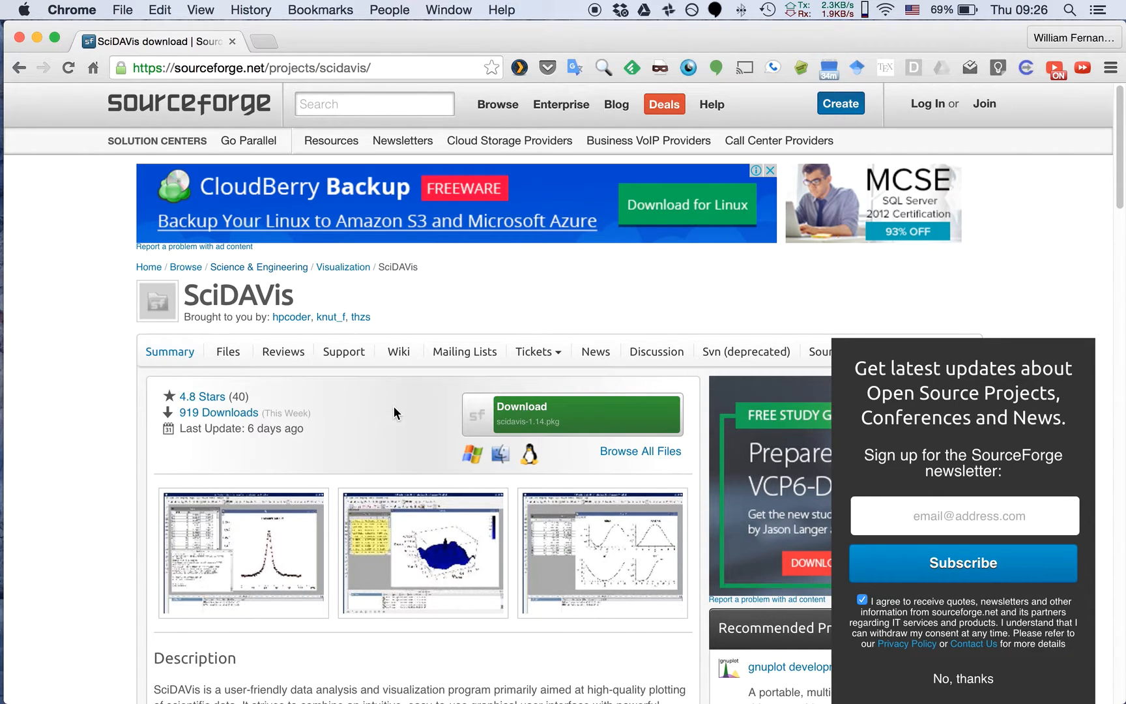
scroll(393, 405, down, 5)
scroll(393, 405, up, 5)
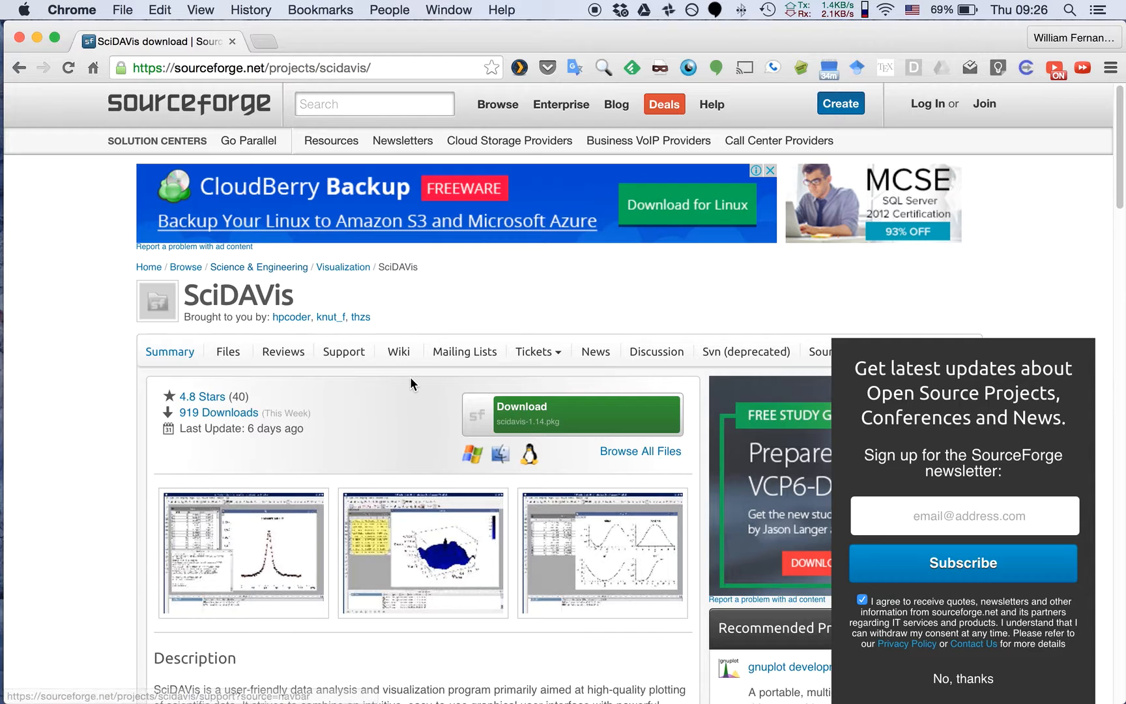
Launch SciDAVis and enlarge the empty Table1 window to show both columns fully
key(super+Tab)
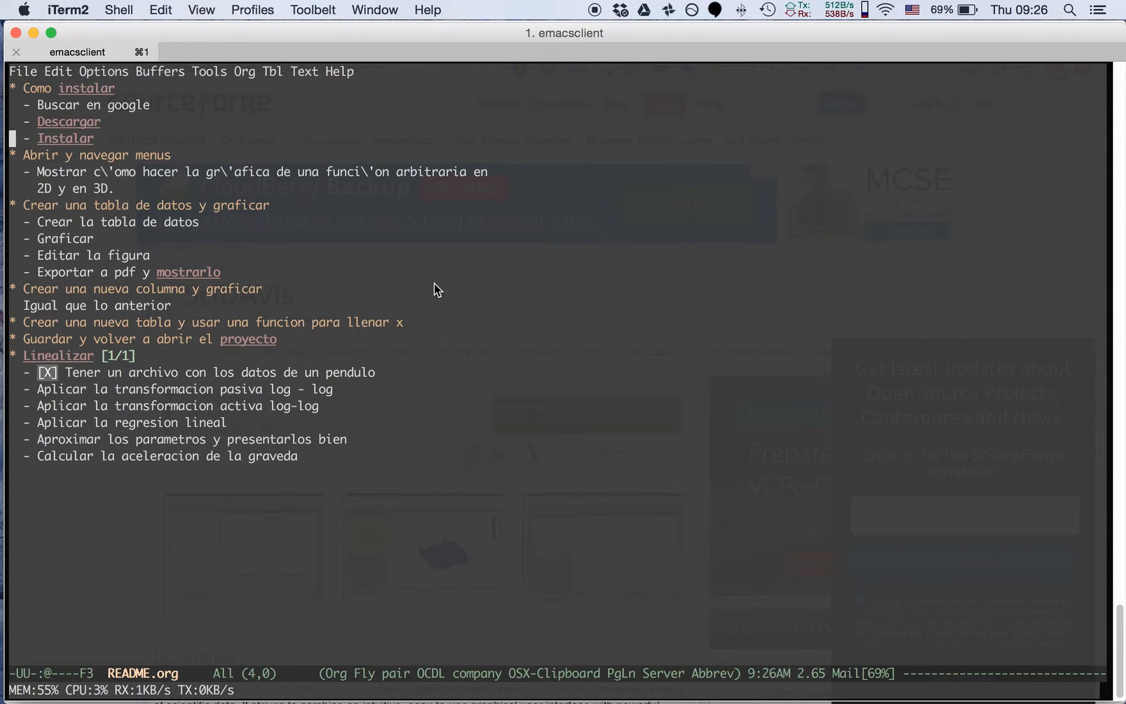
key(super+Tab)
key(super+space)
text(scidav)
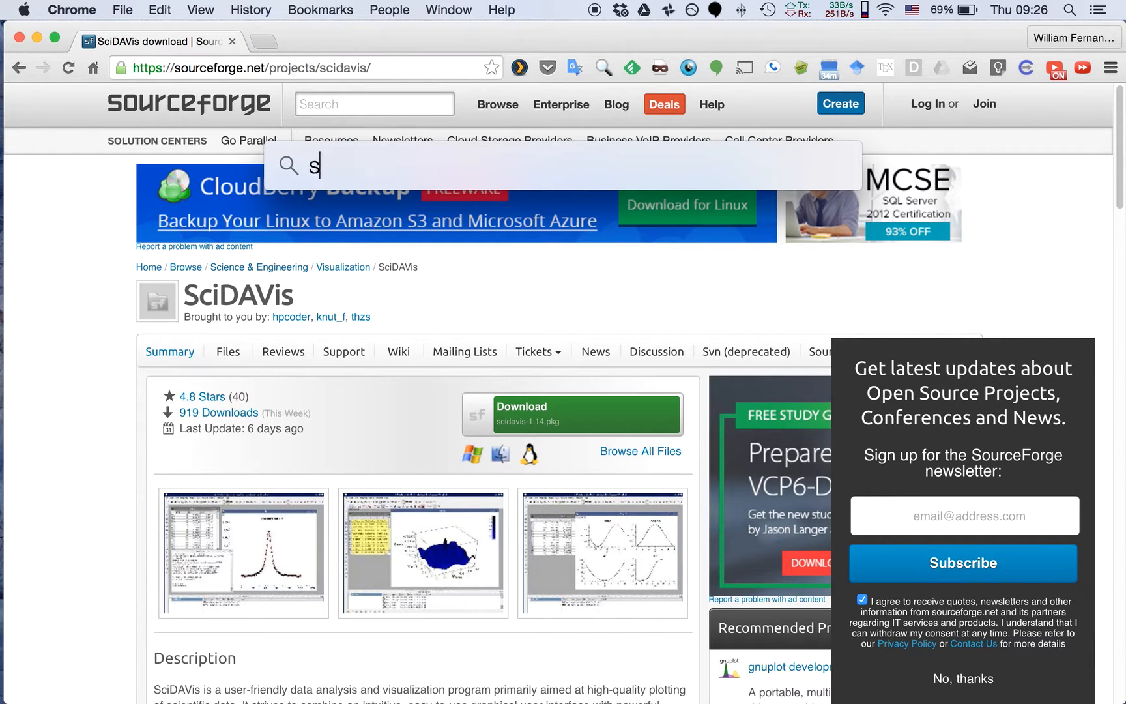
key(Return)
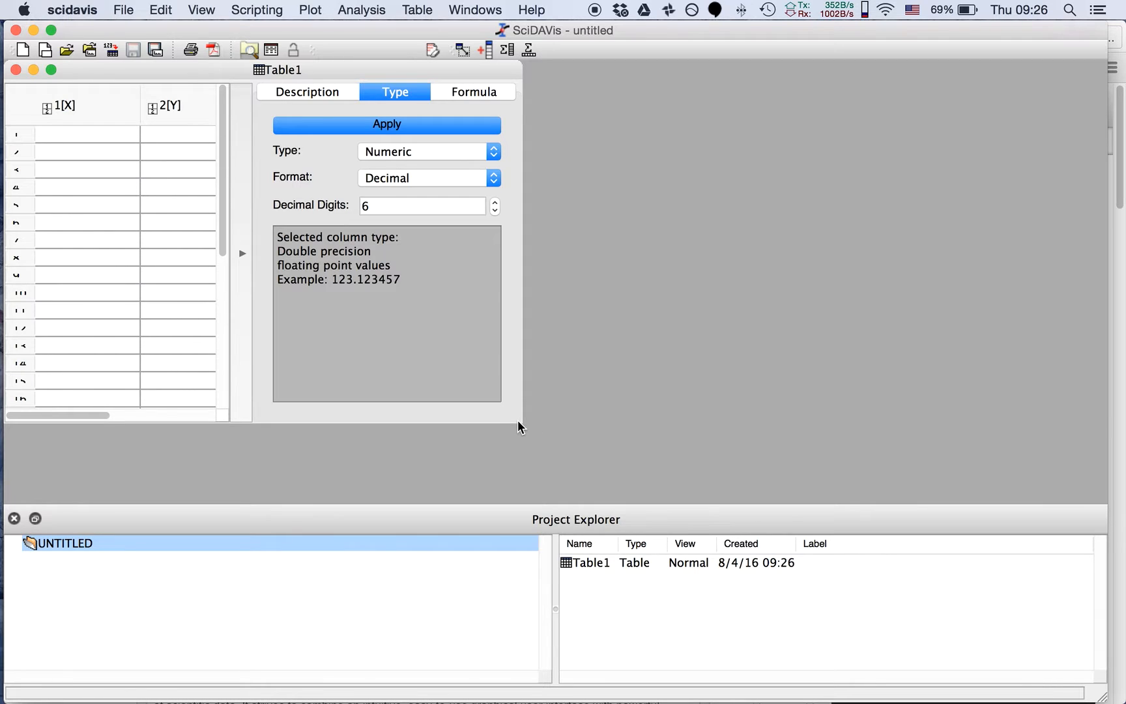
drag(521, 421, 691, 461)
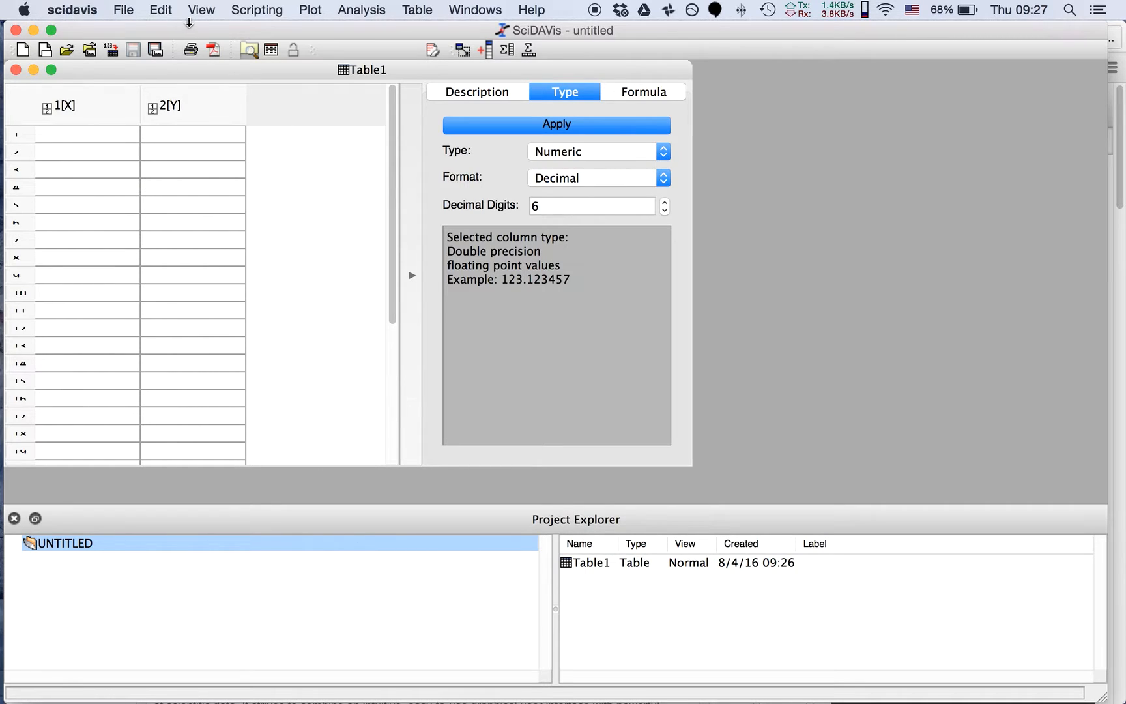
click(124, 11)
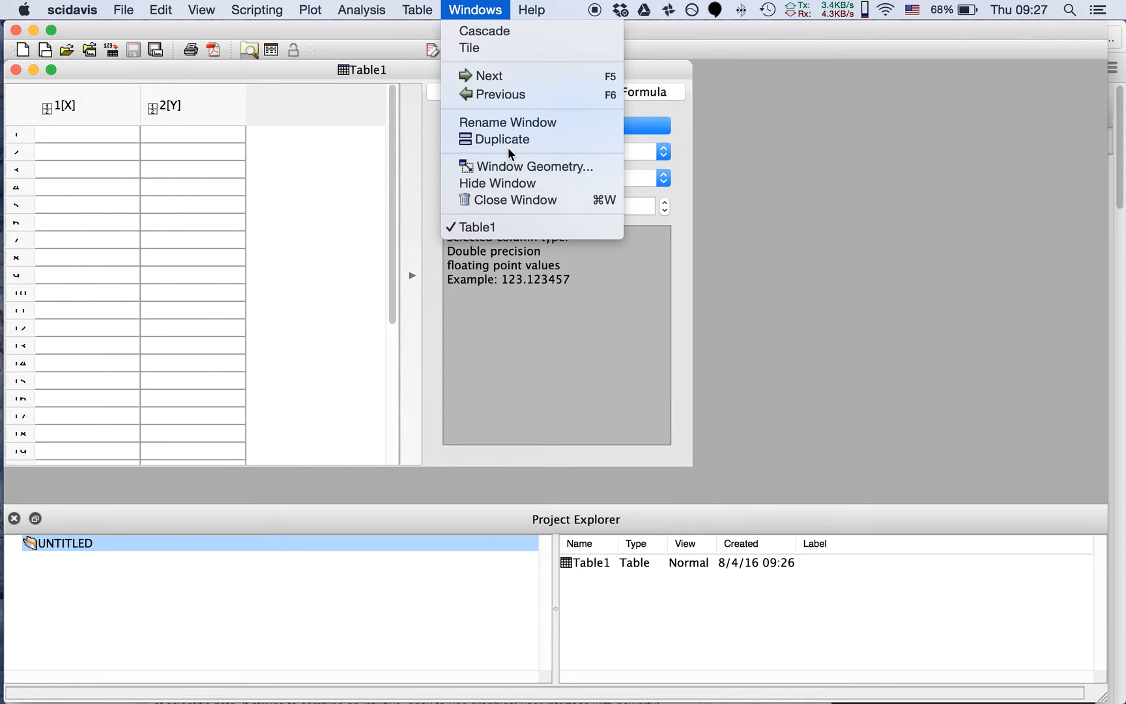
click(742, 545)
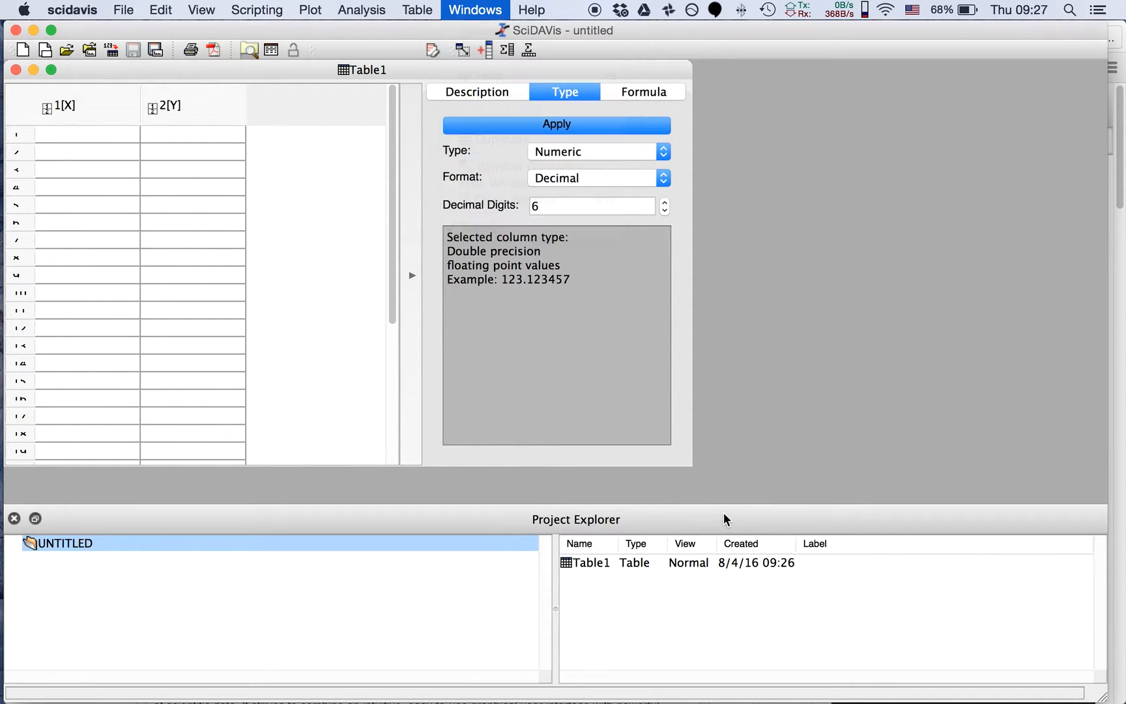
Toggle the Table1 window between maximized and normal size from the Project Explorer
click(586, 563)
double_click(586, 557)
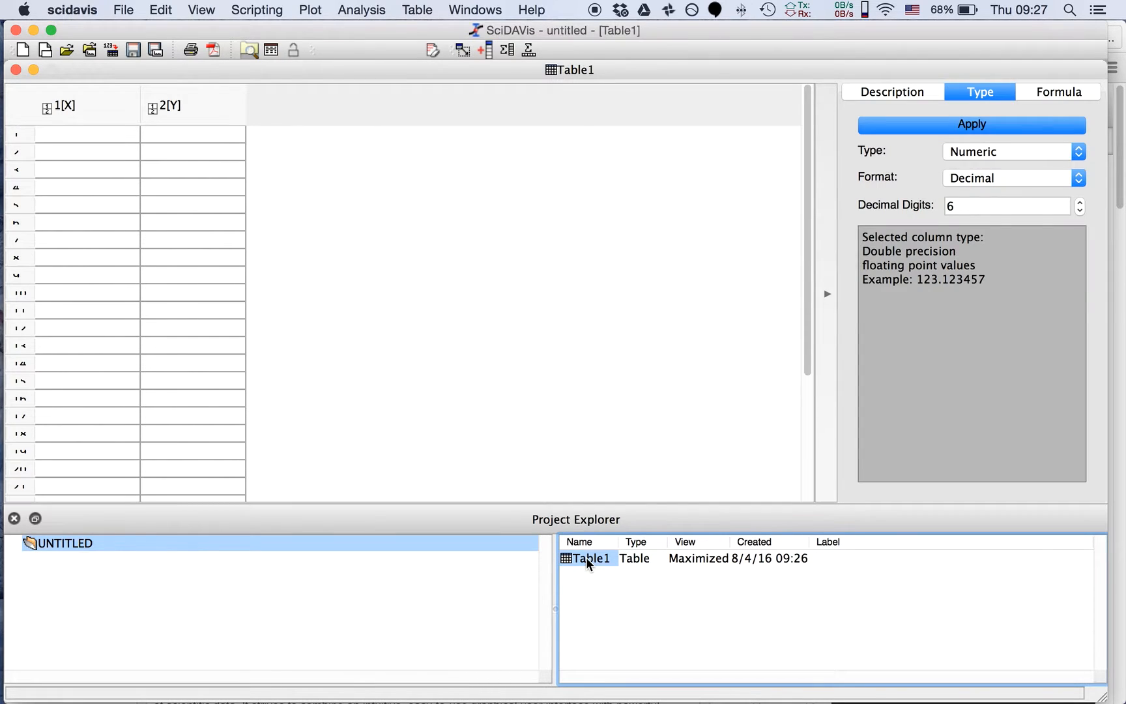
double_click(585, 557)
double_click(586, 557)
double_click(586, 557)
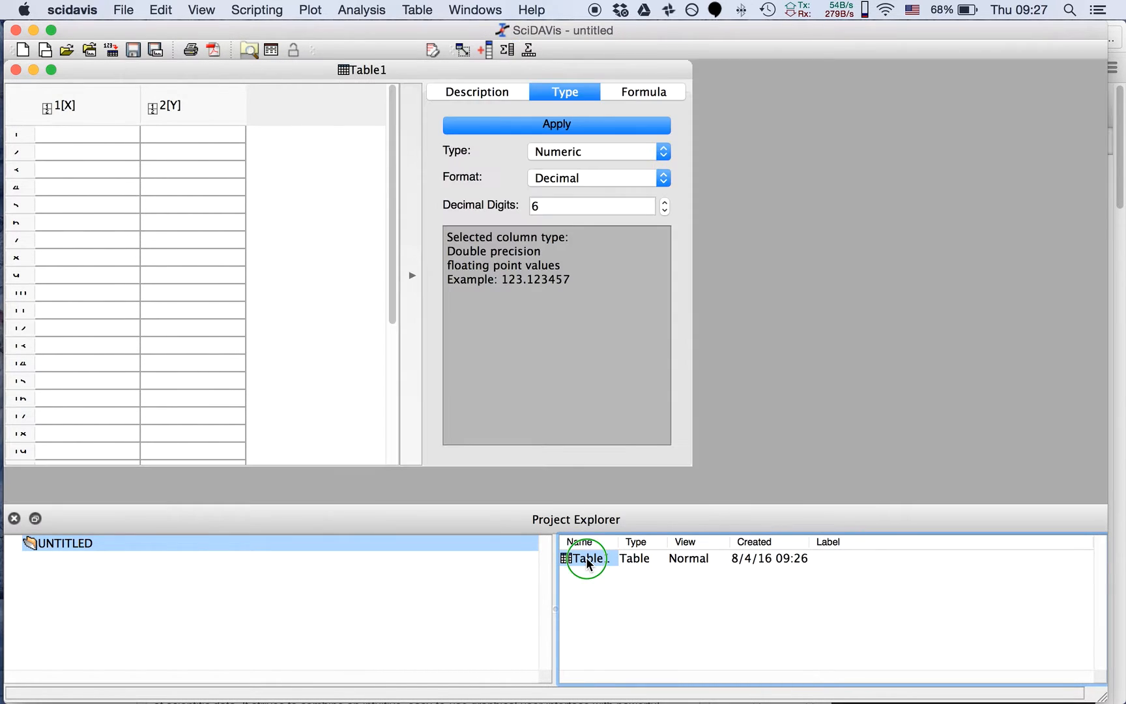
Hide the Table1 window from the Project Explorer and show it again
right_click(586, 558)
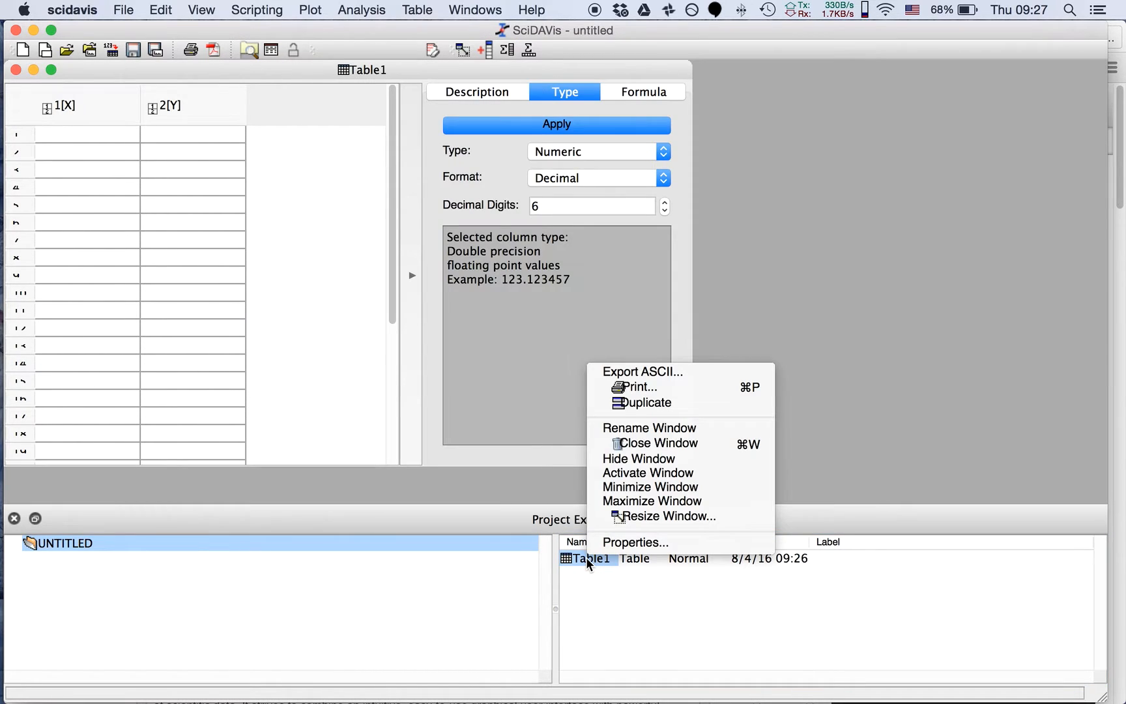
click(639, 459)
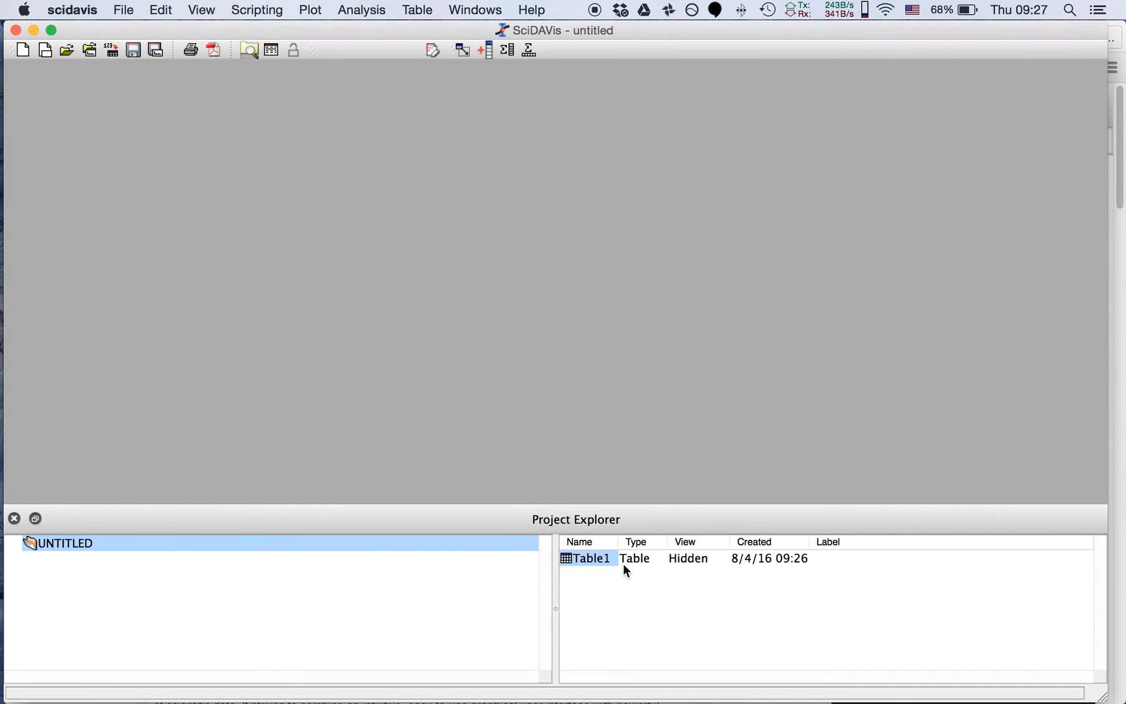
double_click(605, 556)
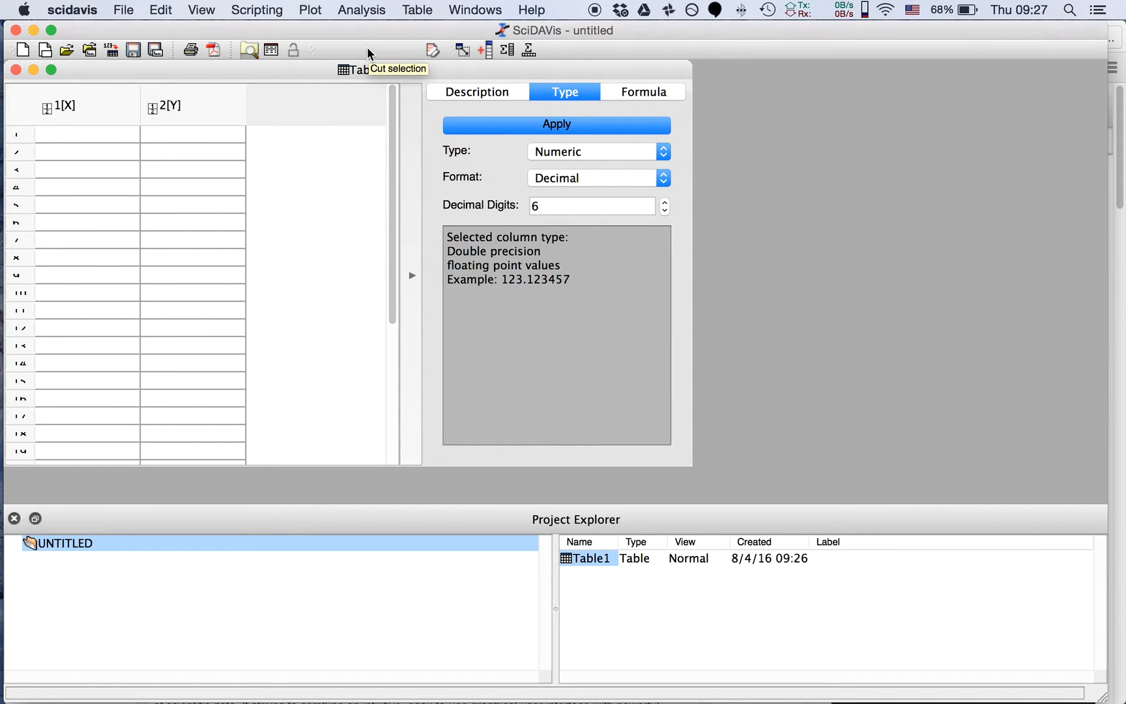
click(431, 18)
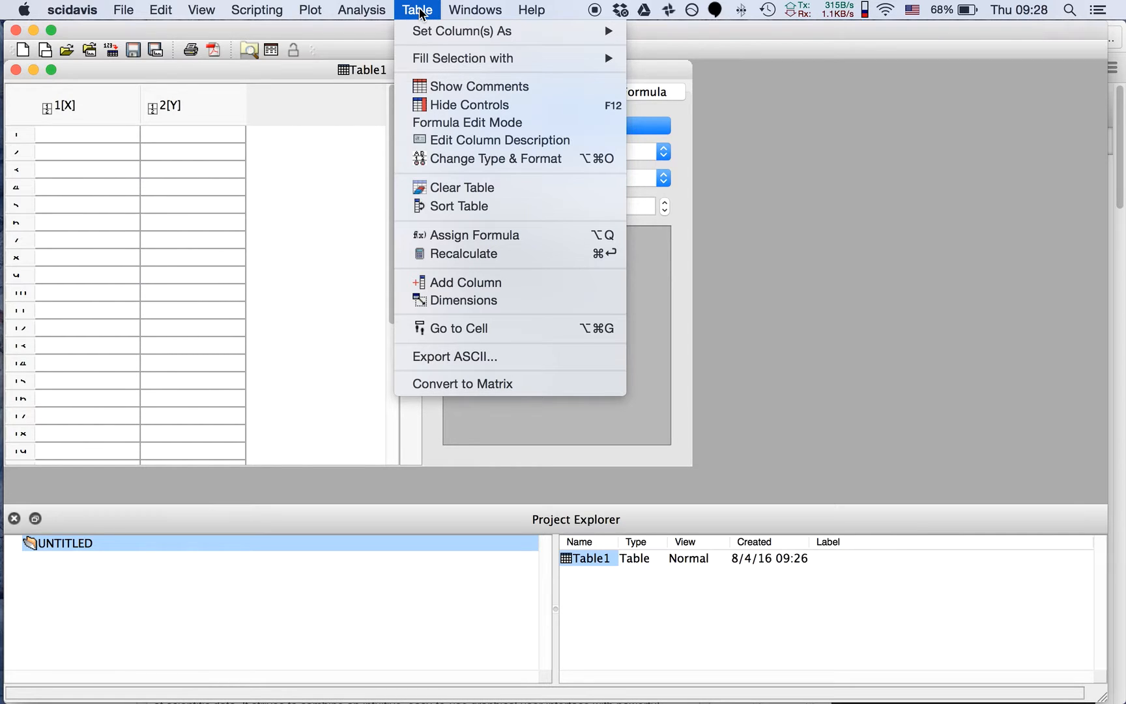
click(363, 75)
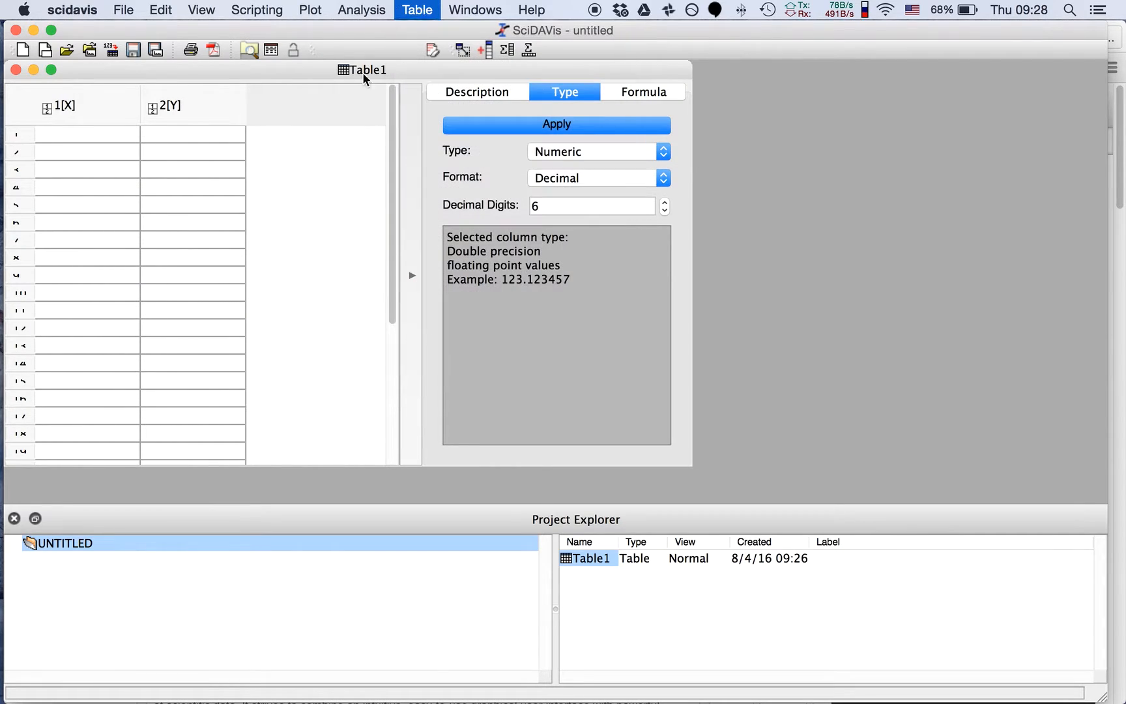
click(78, 103)
click(412, 11)
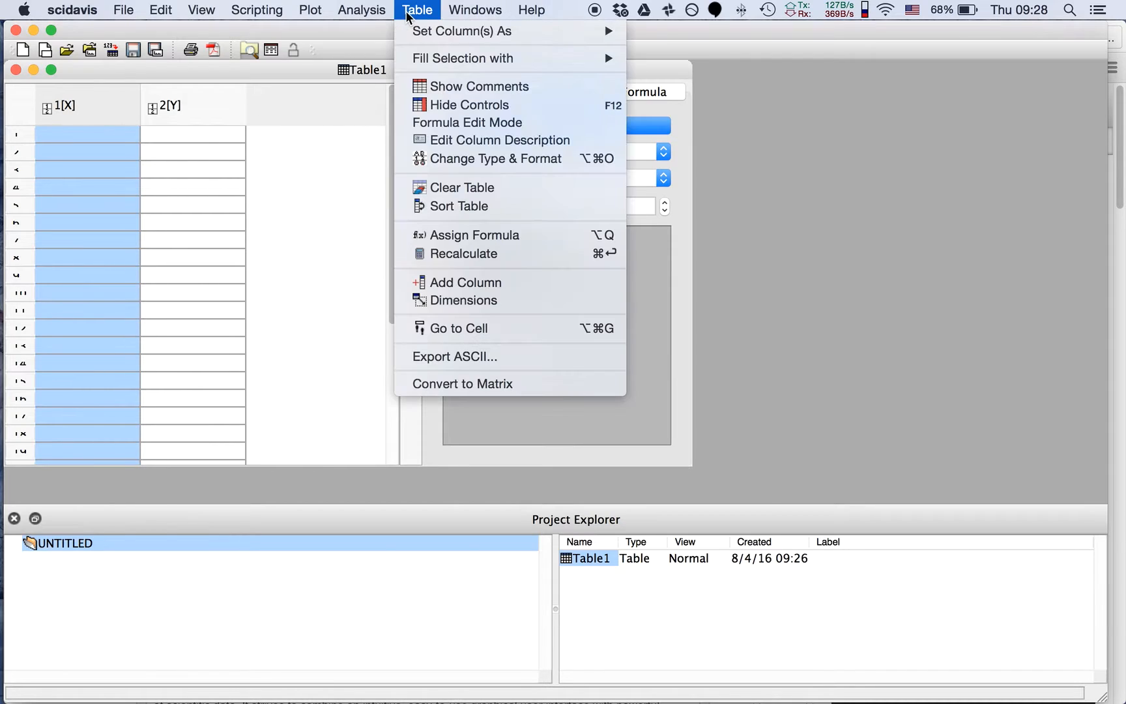
click(413, 13)
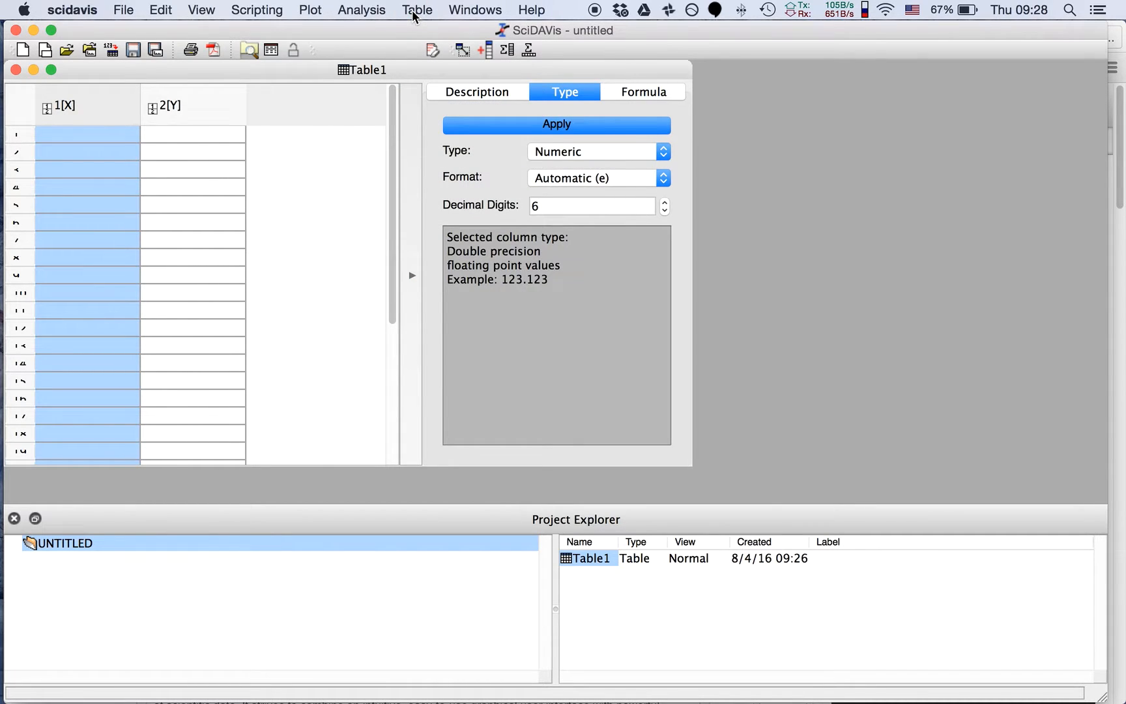
Set the dimensions of Table1 to 45 rows and 2 columns
click(413, 13)
mouse_move(606, 65)
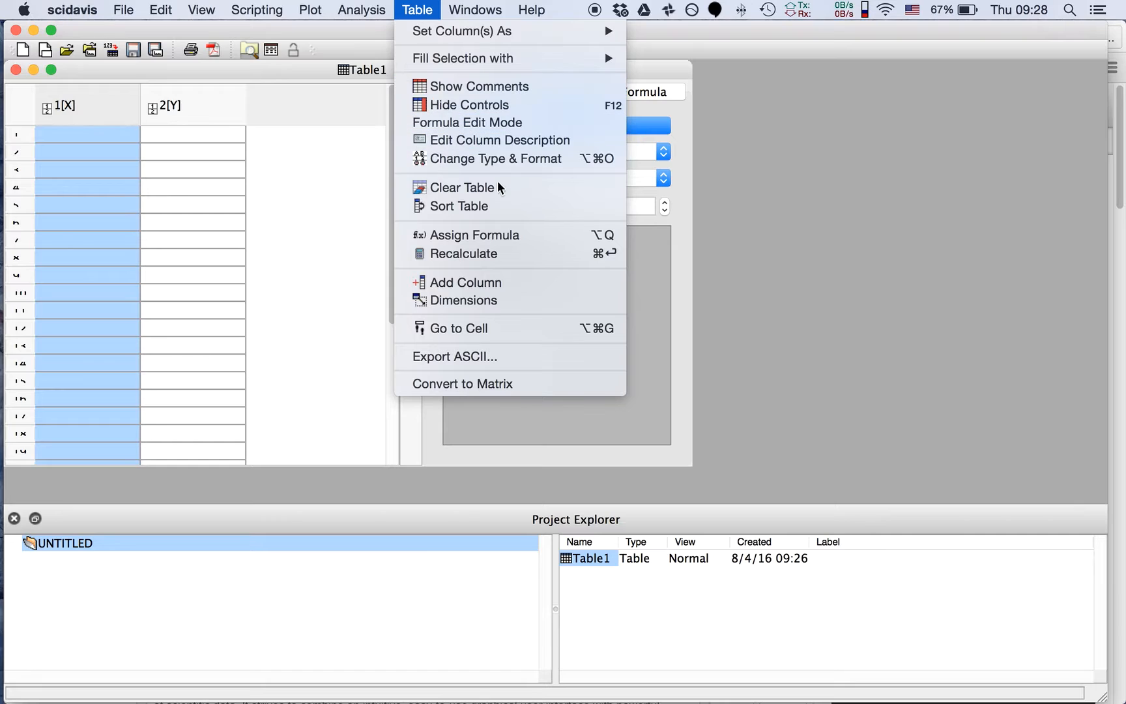
click(506, 299)
double_click(558, 313)
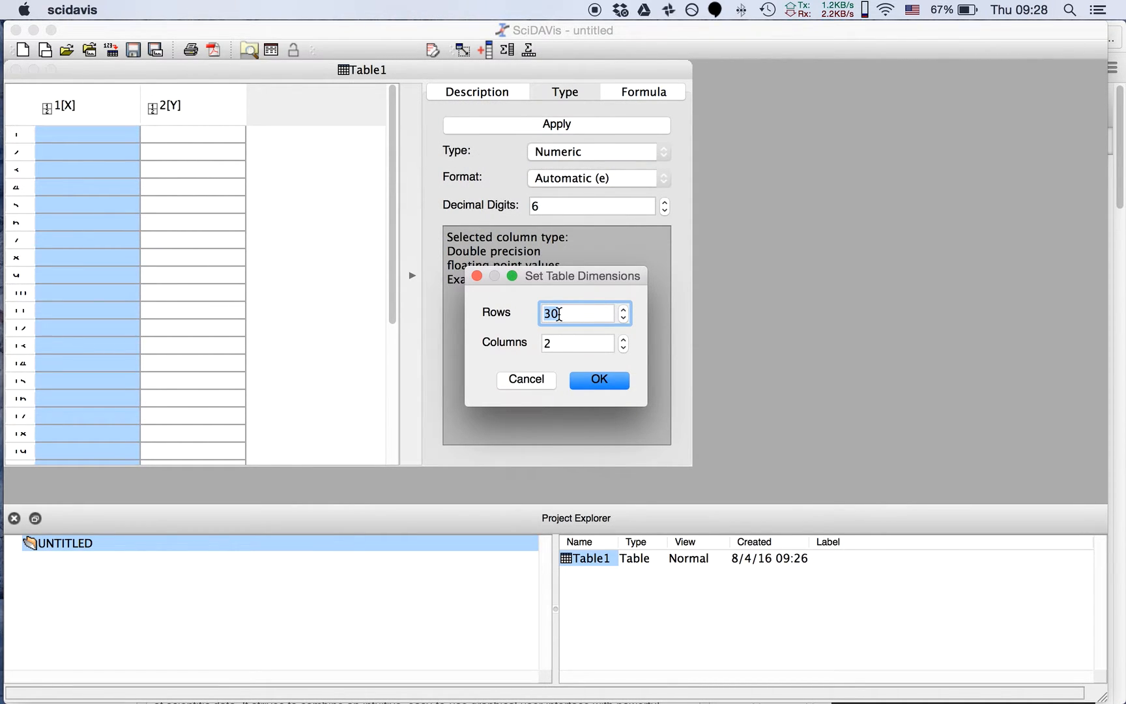
text(45)
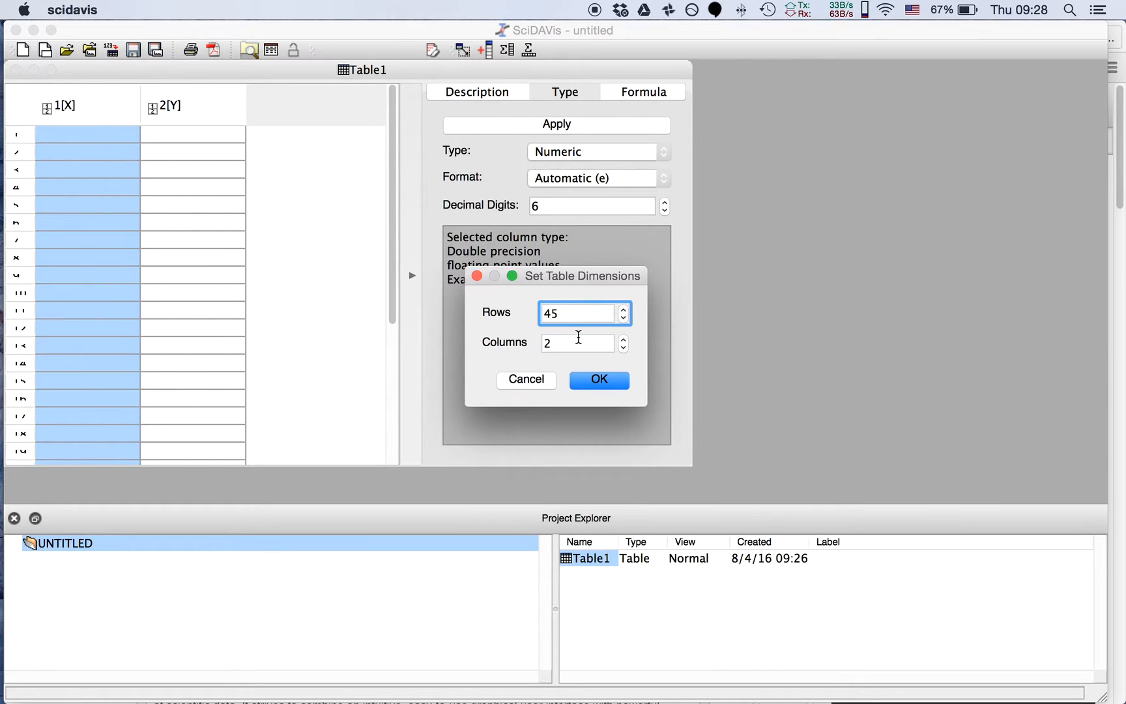
double_click(574, 339)
text(3)
text(2)
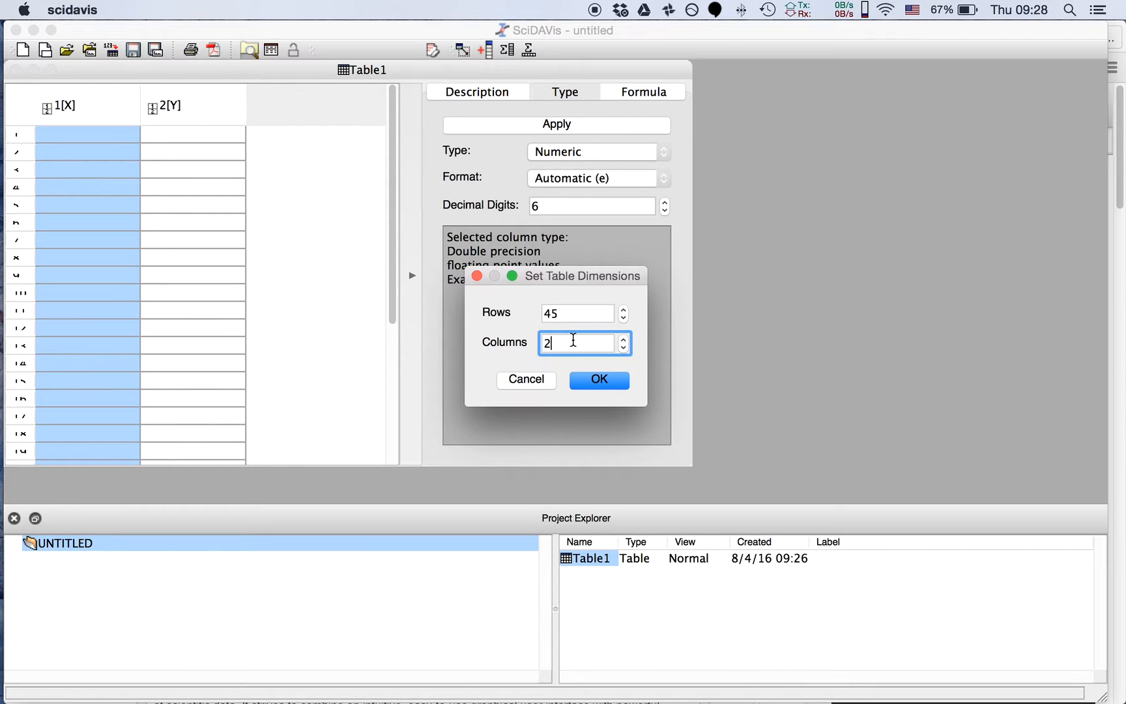
click(622, 382)
Check the end of the table down to row 45 and enlarge the Table1 window slightly
drag(390, 154, 394, 432)
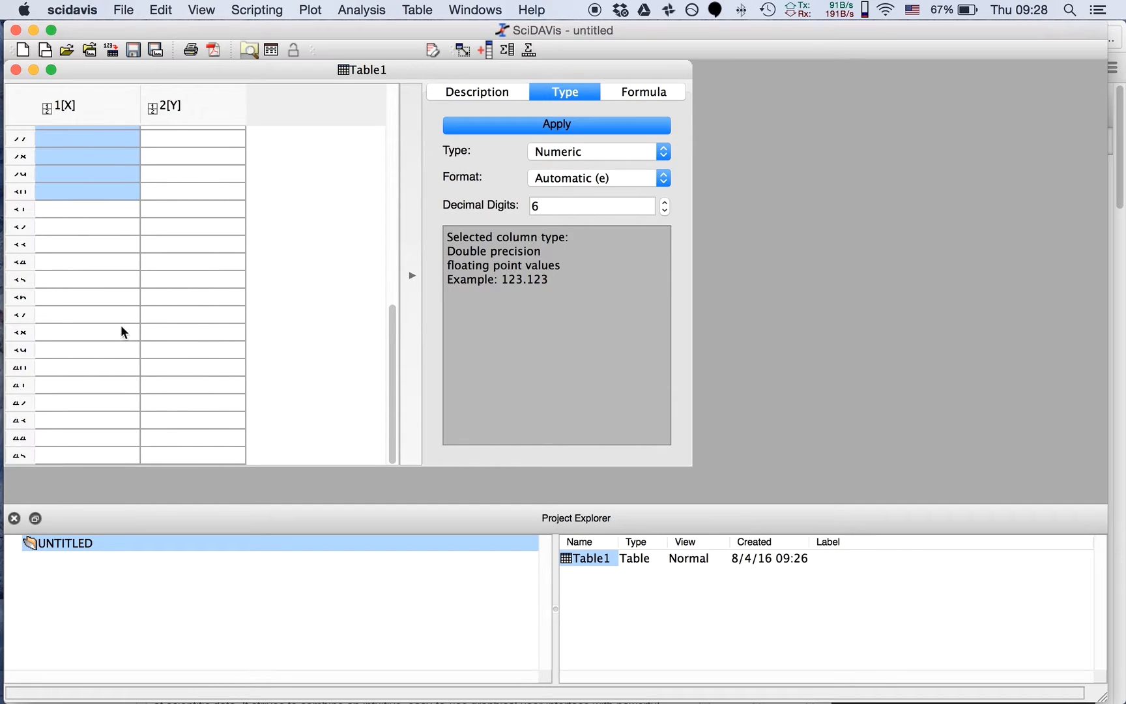
click(109, 351)
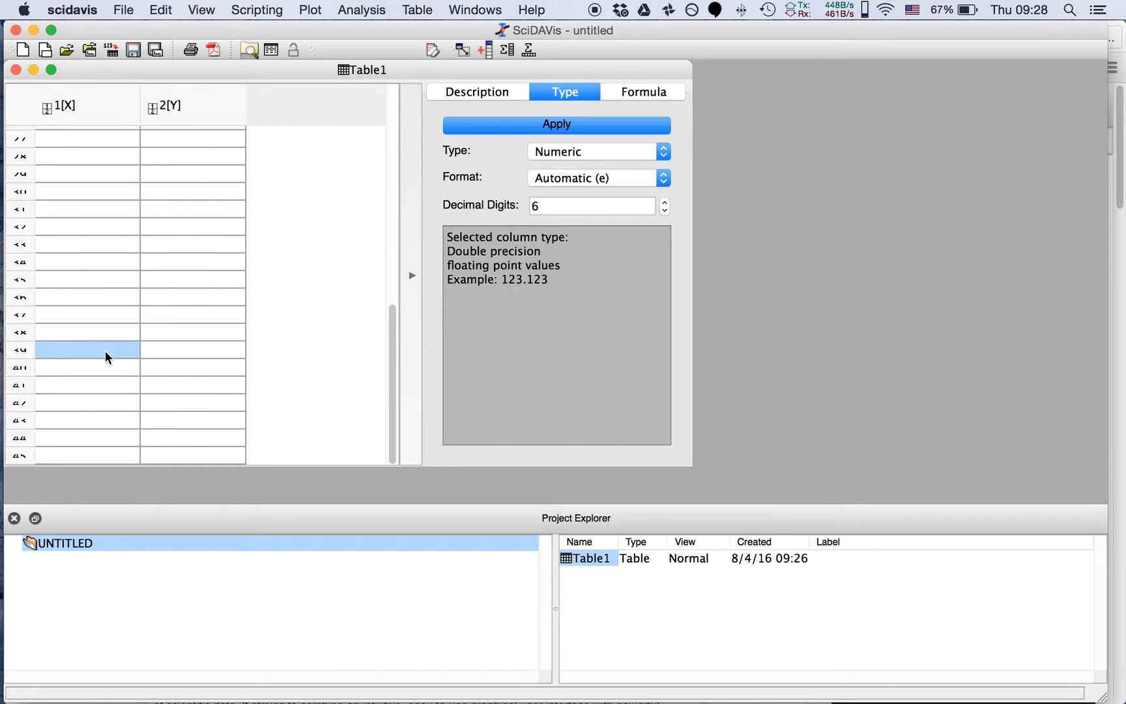
click(18, 456)
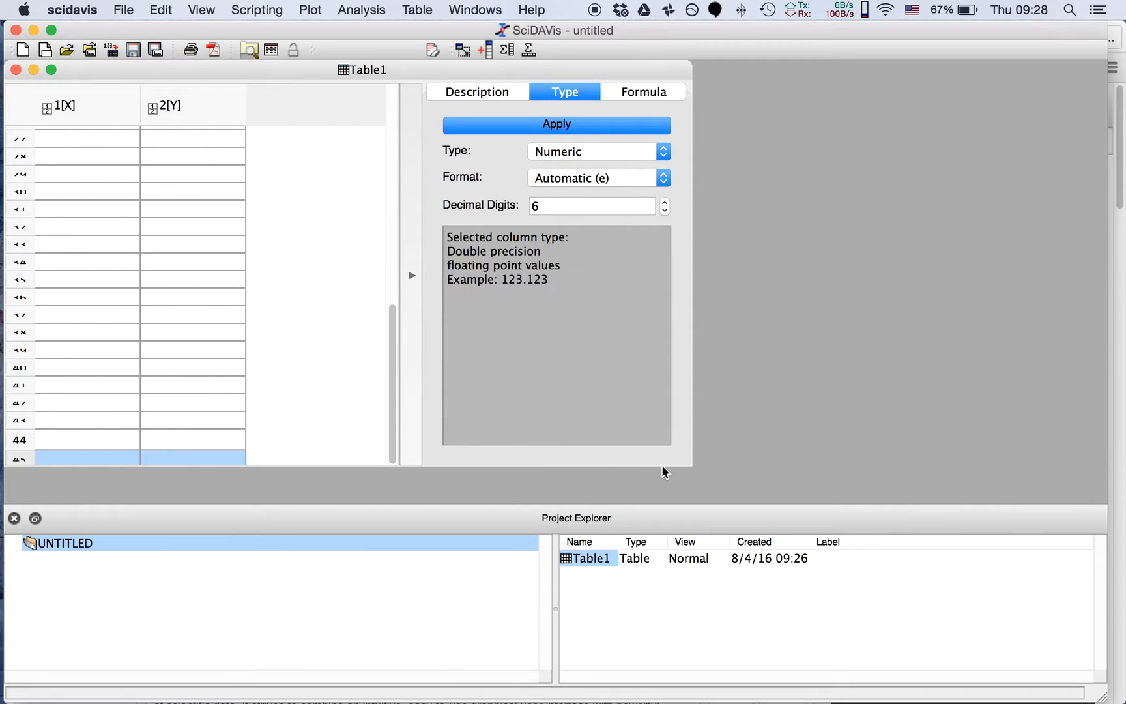
drag(692, 469, 735, 487)
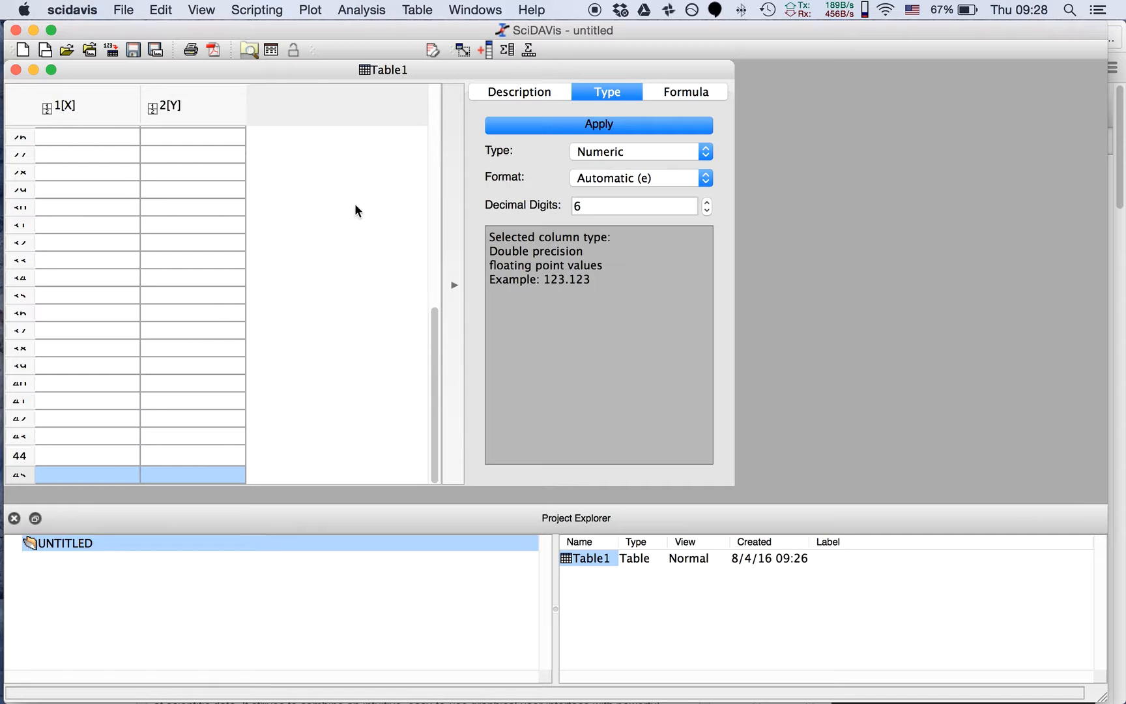
Fill column 1[X] downward from row 26 with the values 1, 2, 3, 4, 5, 56 and 6
scroll(190, 204, up, 2)
scroll(189, 205, down, 2)
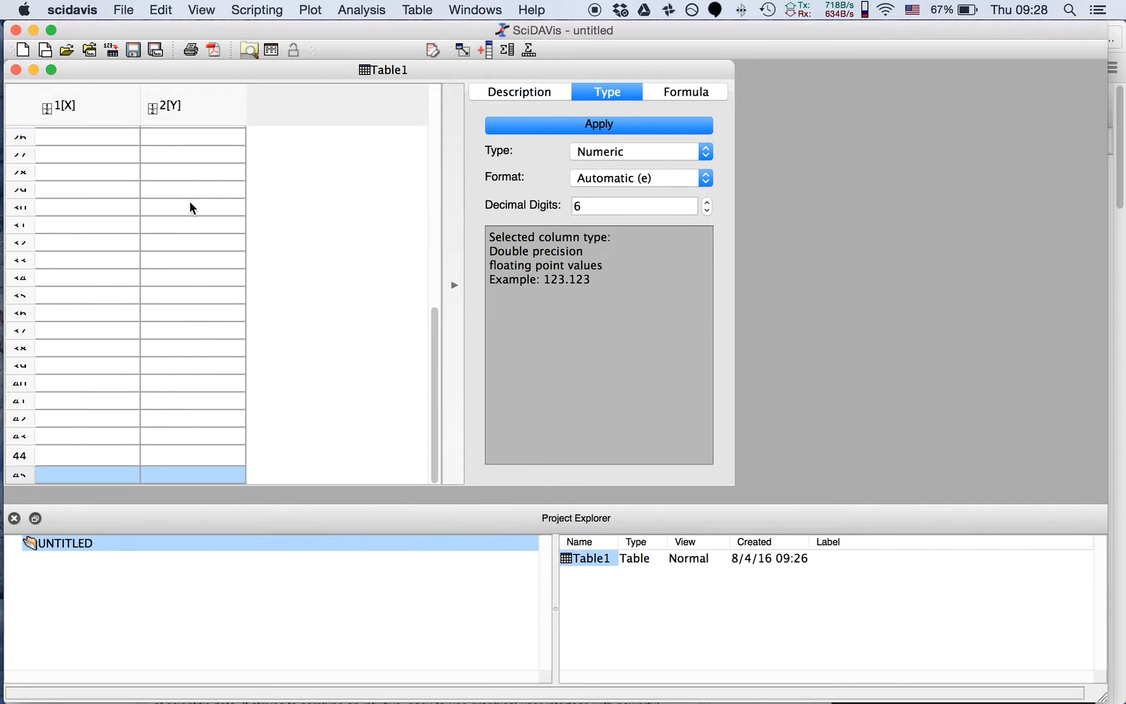
click(101, 137)
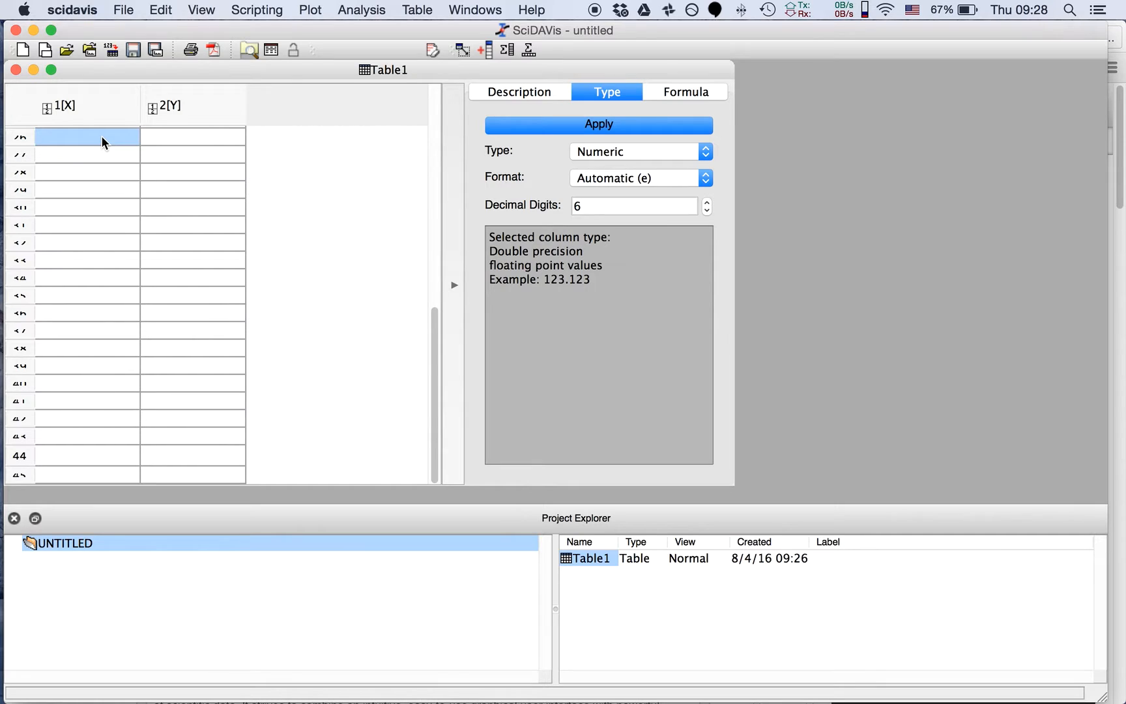
text(1)
key(Return)
text(2)
key(Return)
text(3)
key(Return)
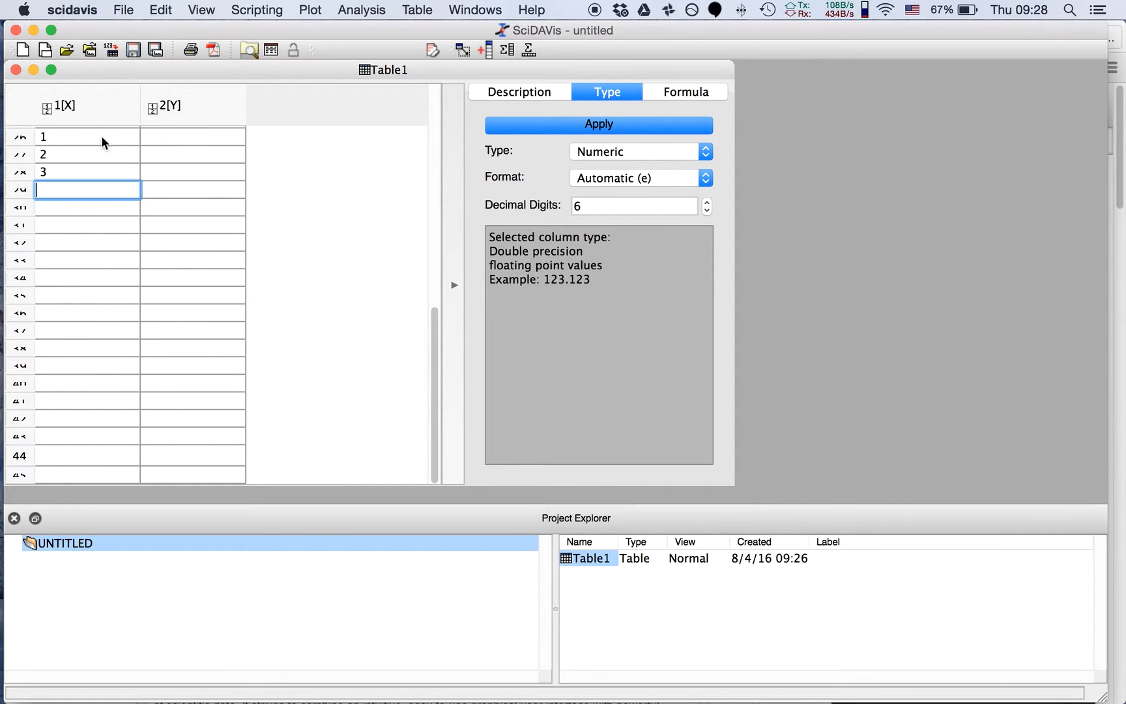
text(4)
key(Return)
text(5)
key(Return)
text(56 6)
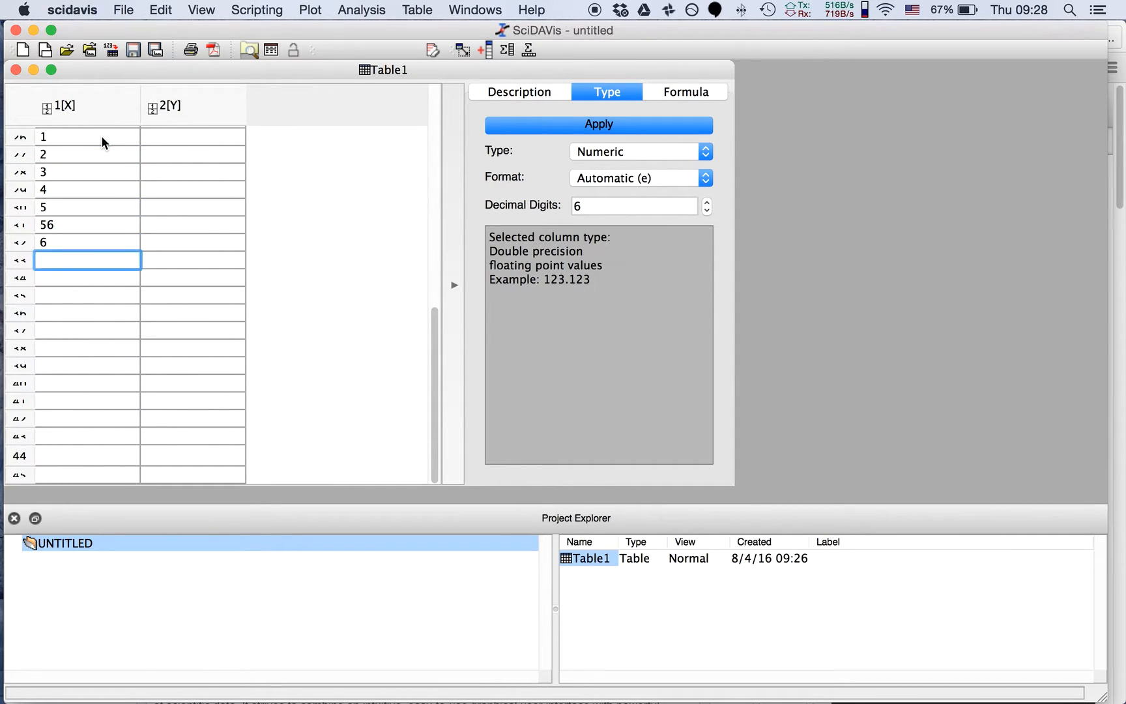
Correct the 1[X] entries below the value 5 to 6 and 7, and add 8 in the following row
key(shift+Tab)
key(shift+Tab)
key(shift+Tab)
key(shift+Tab)
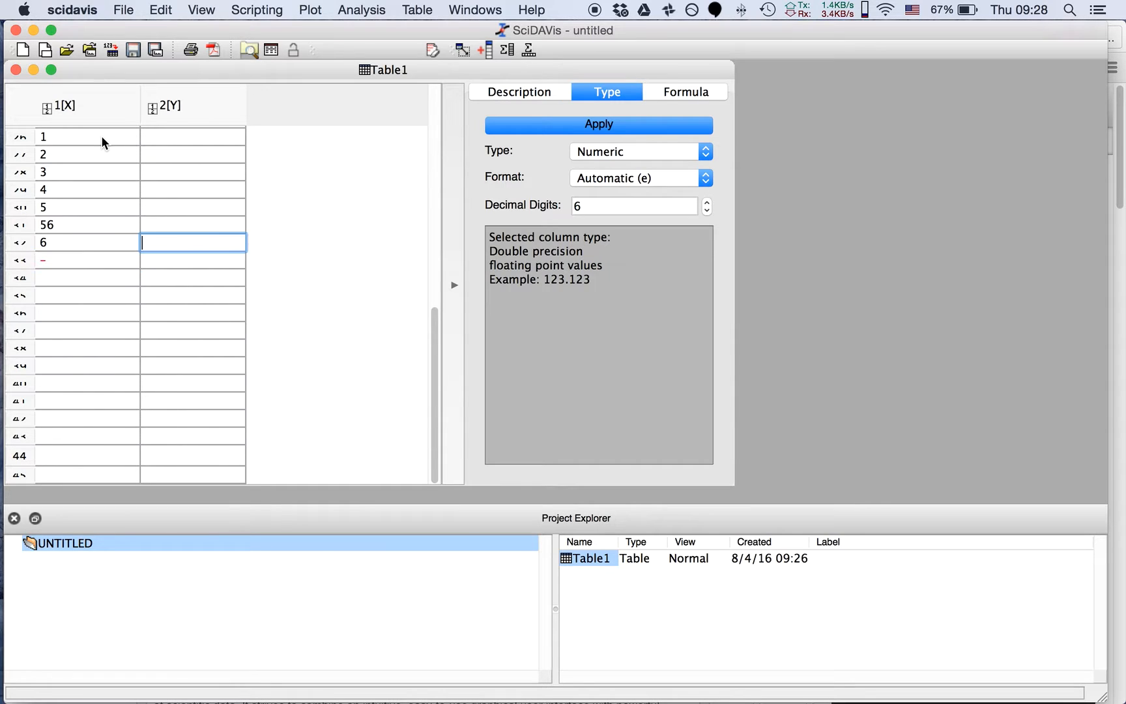
text(6)
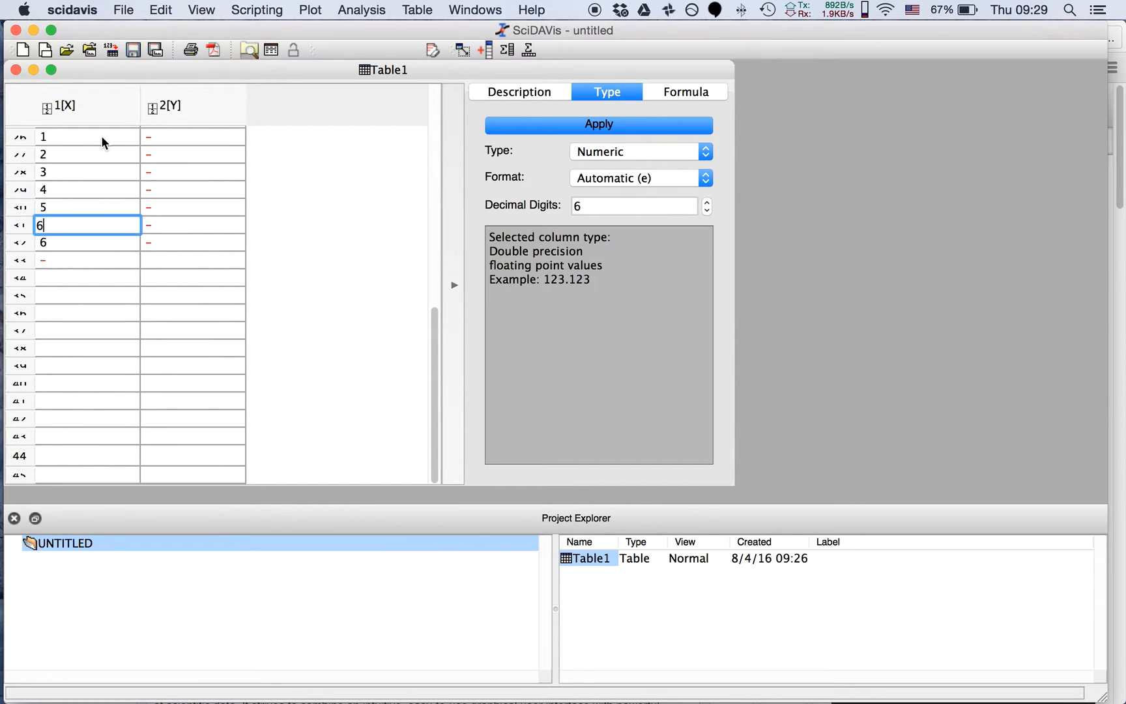
key(Return)
text(7)
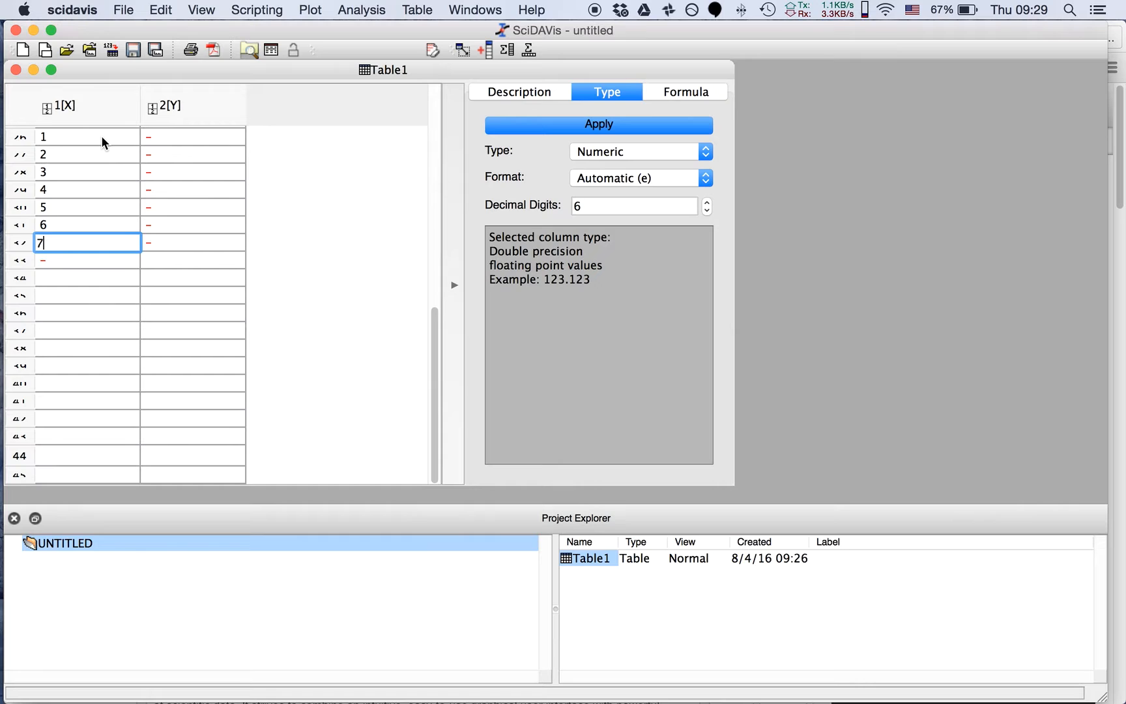
key(Return)
text(8)
key(Return)
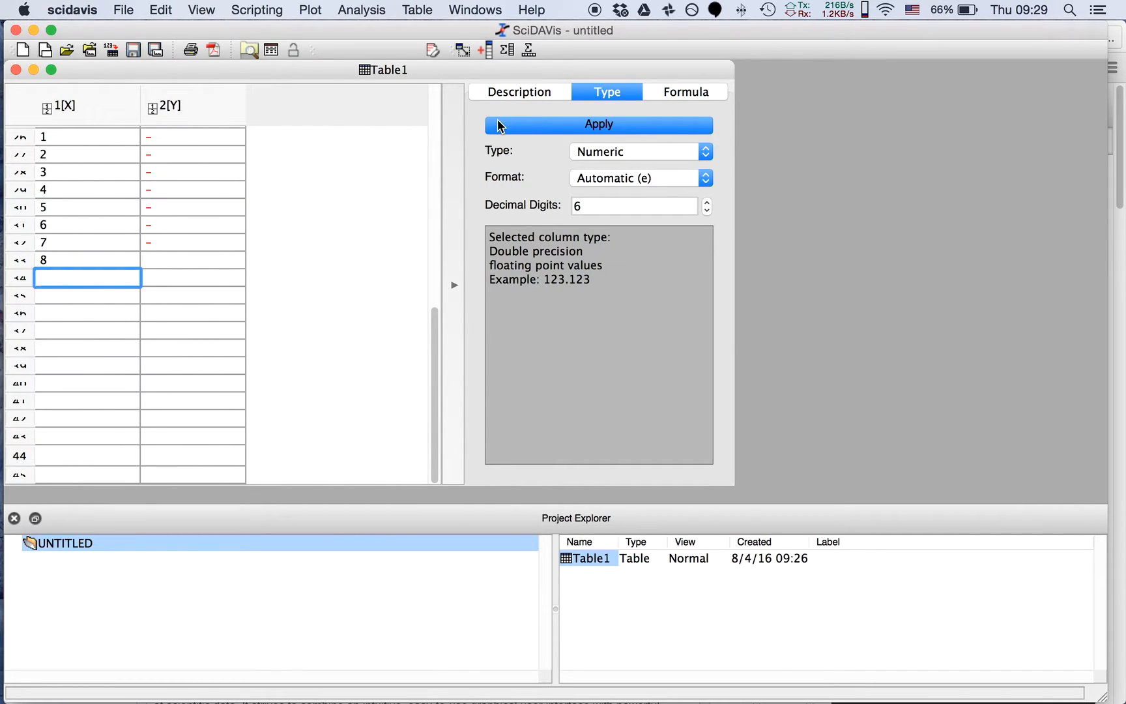
Switch to iTerm to review the README.org tutorial outline and return to SciDAVis
key(super+Tab)
key(super+Tab)
key(super+Tab)
key(Tab)
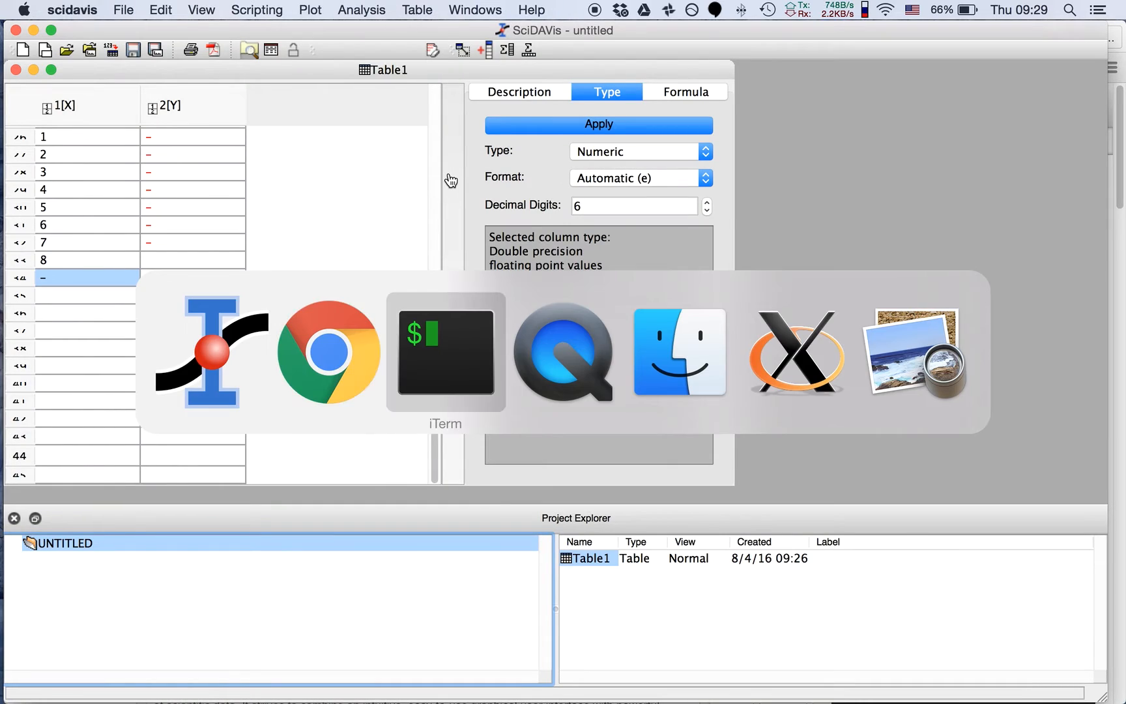
key(super+Tab)
key(super+Tab)
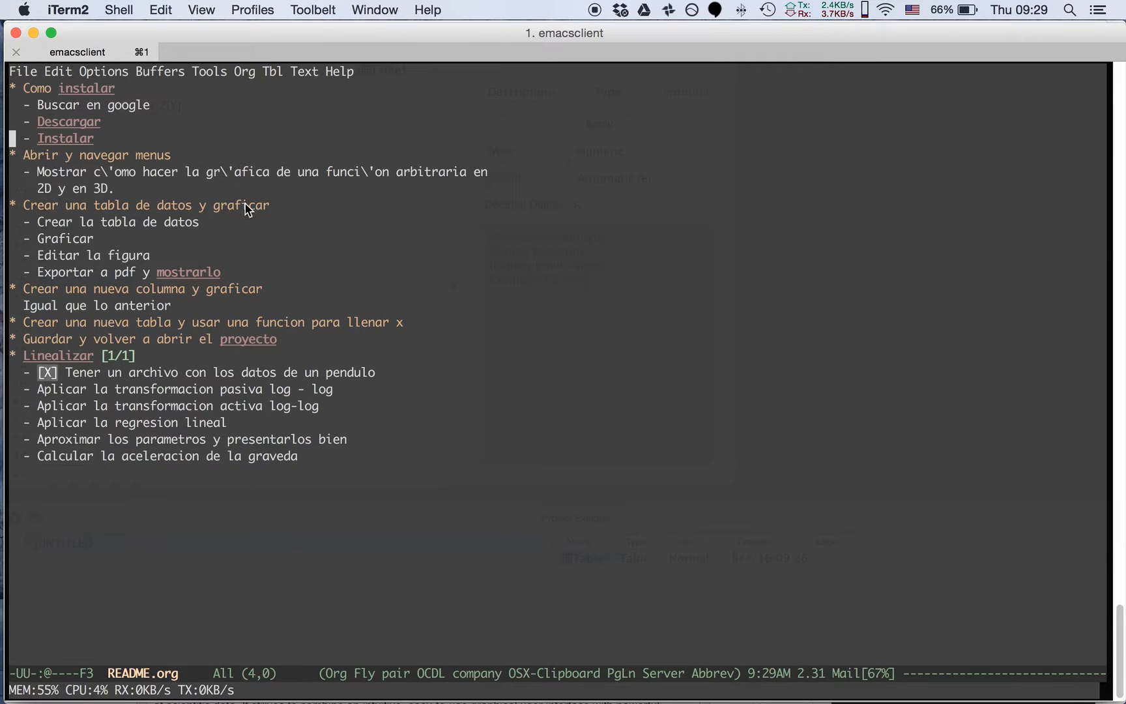
key(super+Tab)
Enter 34 and 43 in column 2[Y] beside the 1[X] values 1 and 2
click(167, 135)
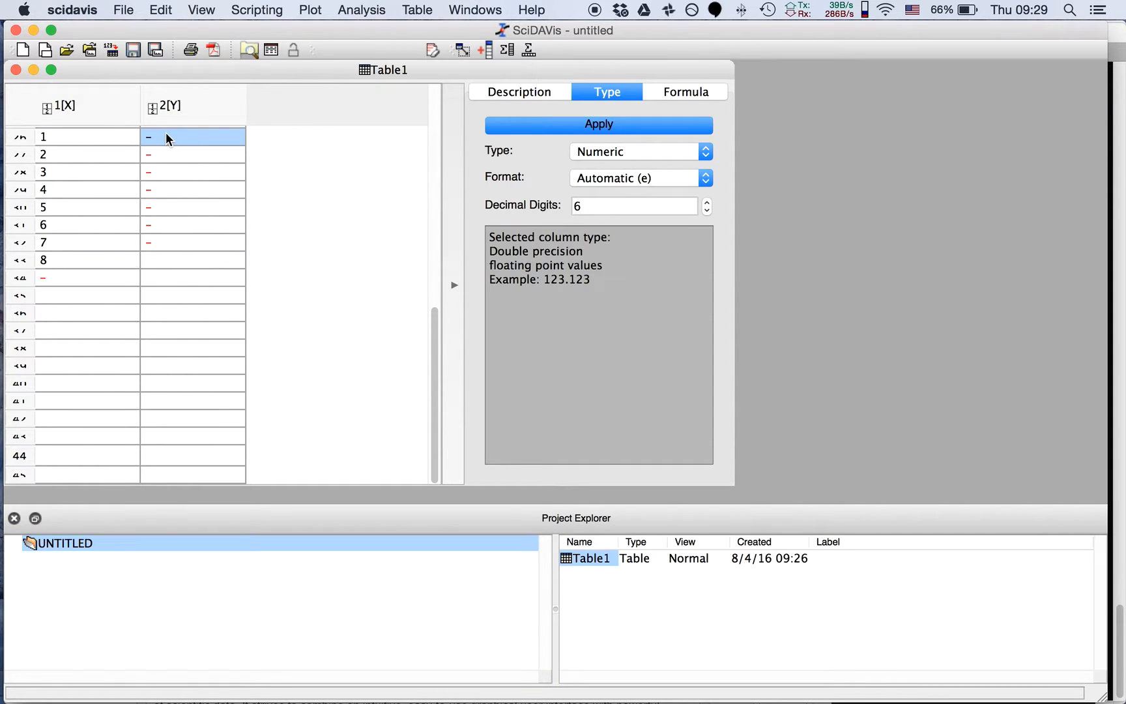
text(34)
key(Return)
text(43)
key(Return)
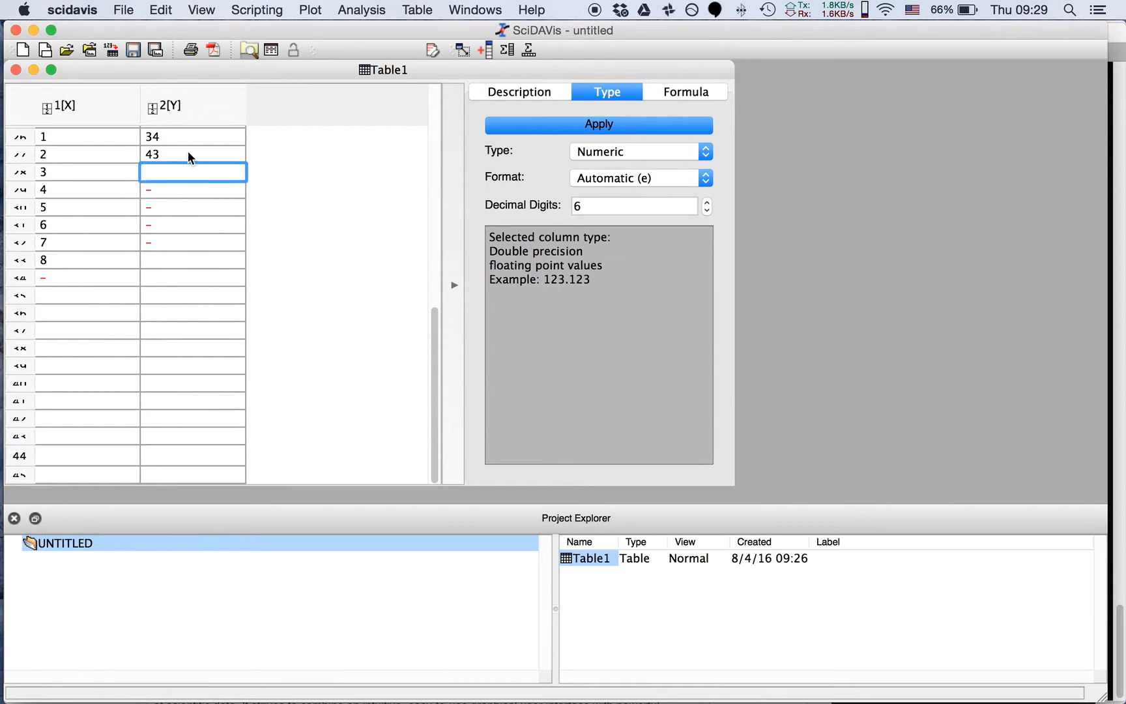
Rename column 1[X] of Table1 as l(cm)
click(80, 112)
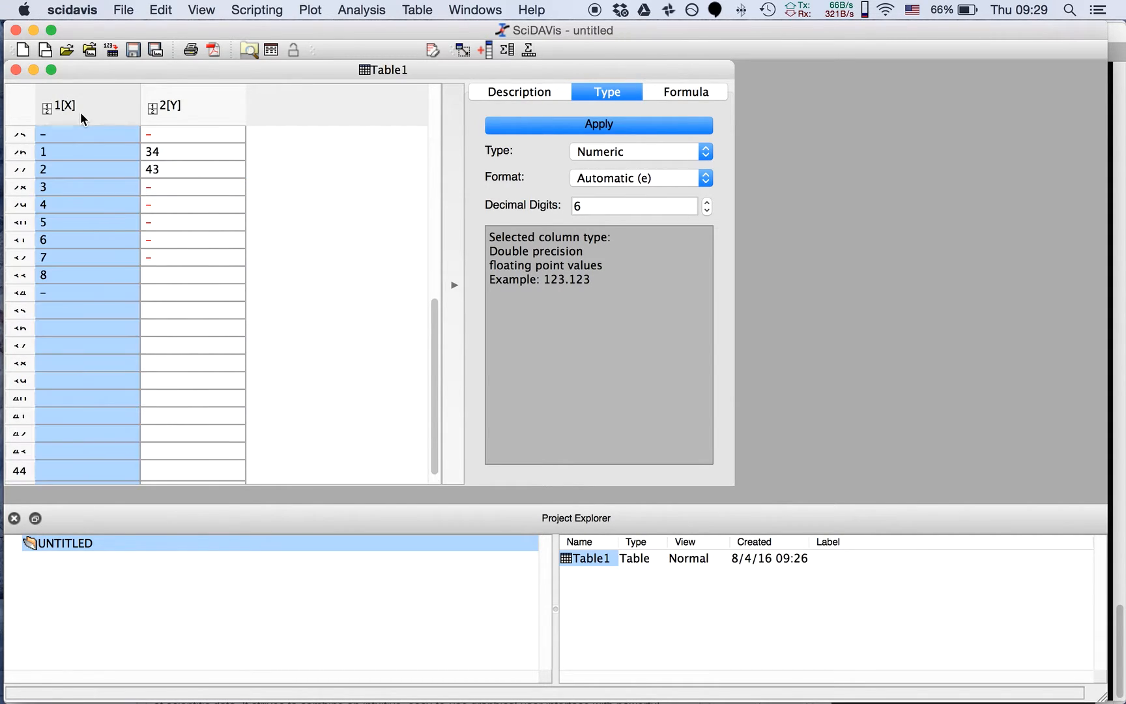
click(513, 89)
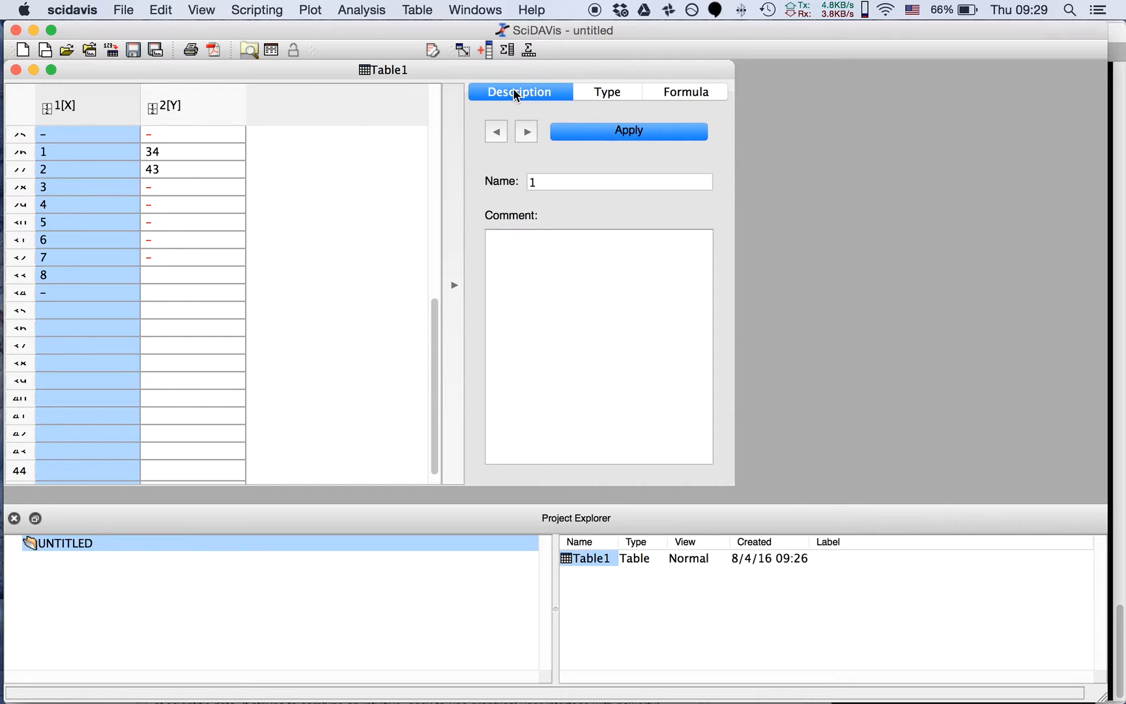
double_click(542, 187)
key(BackSpace)
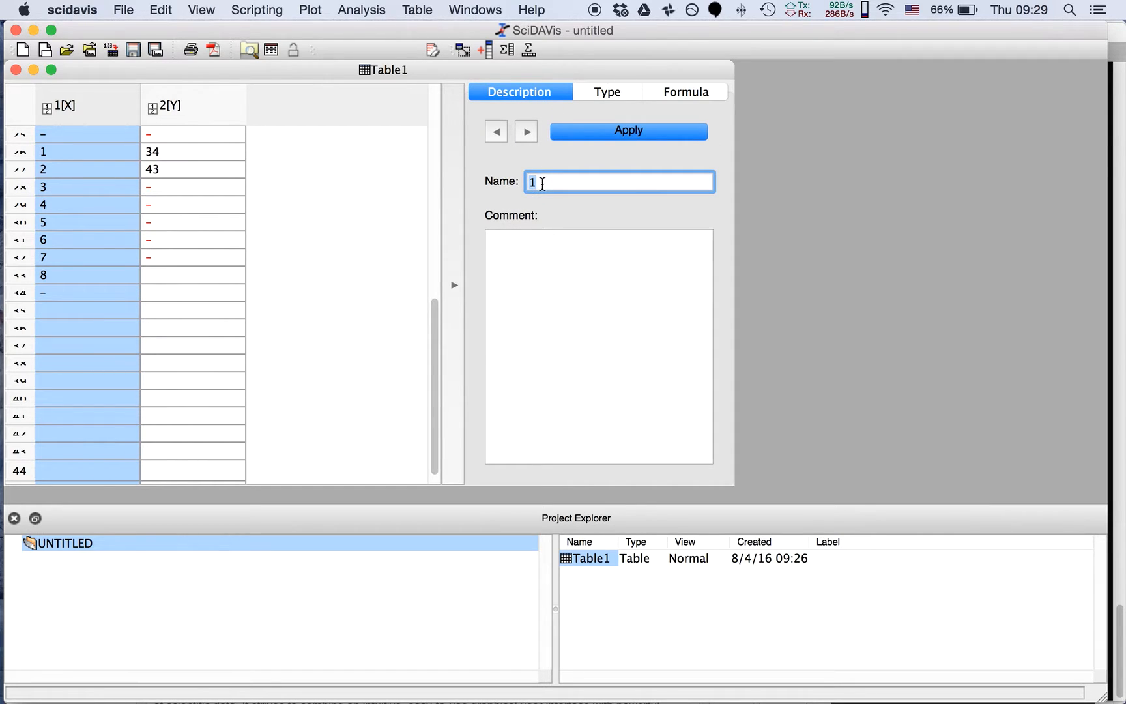
text(l(cm))
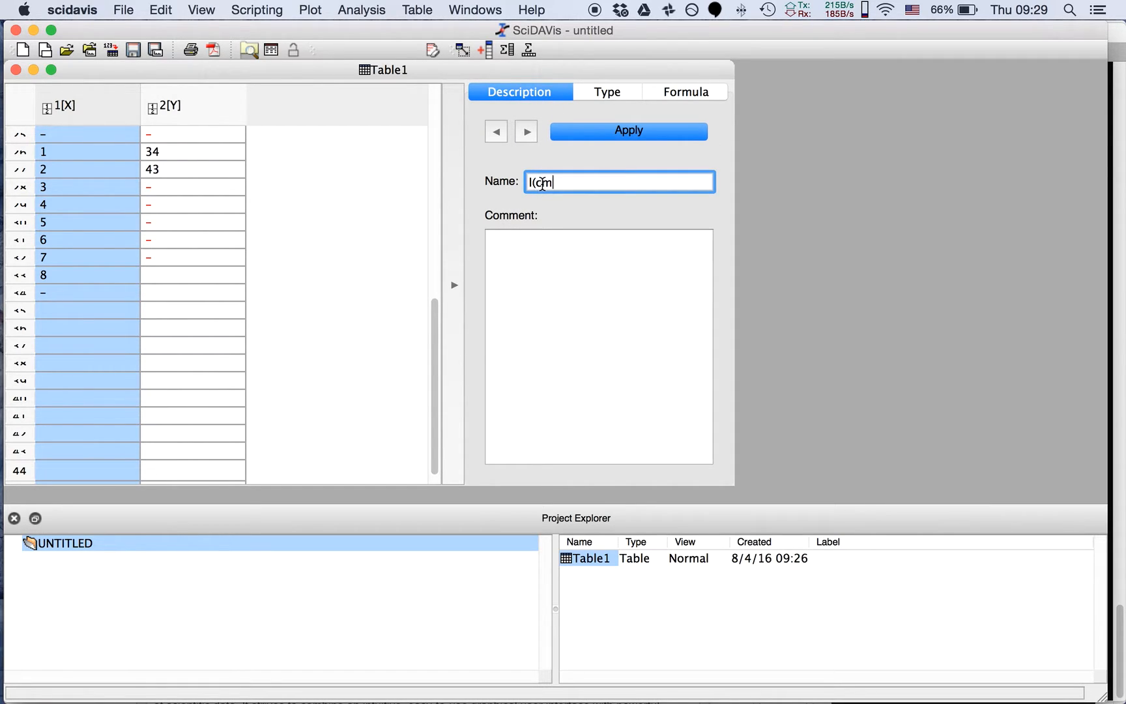
click(616, 134)
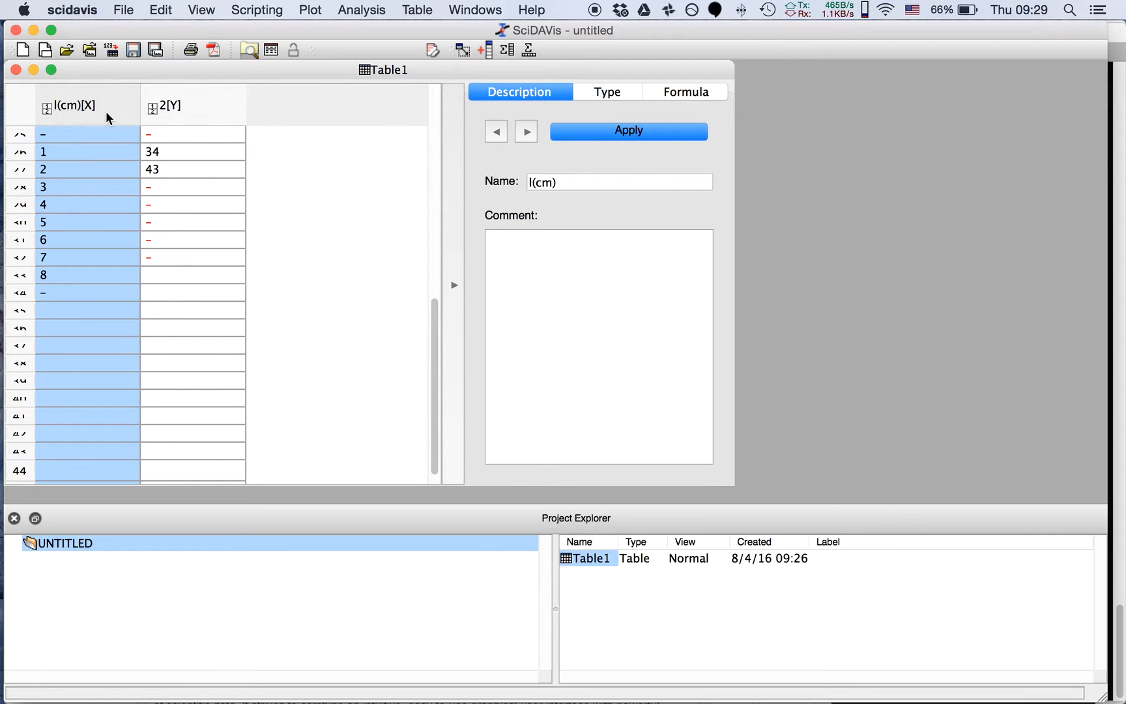
Set the l(cm) column's number format to Decimal with 2 decimal digits, keeping the Numeric type
click(608, 94)
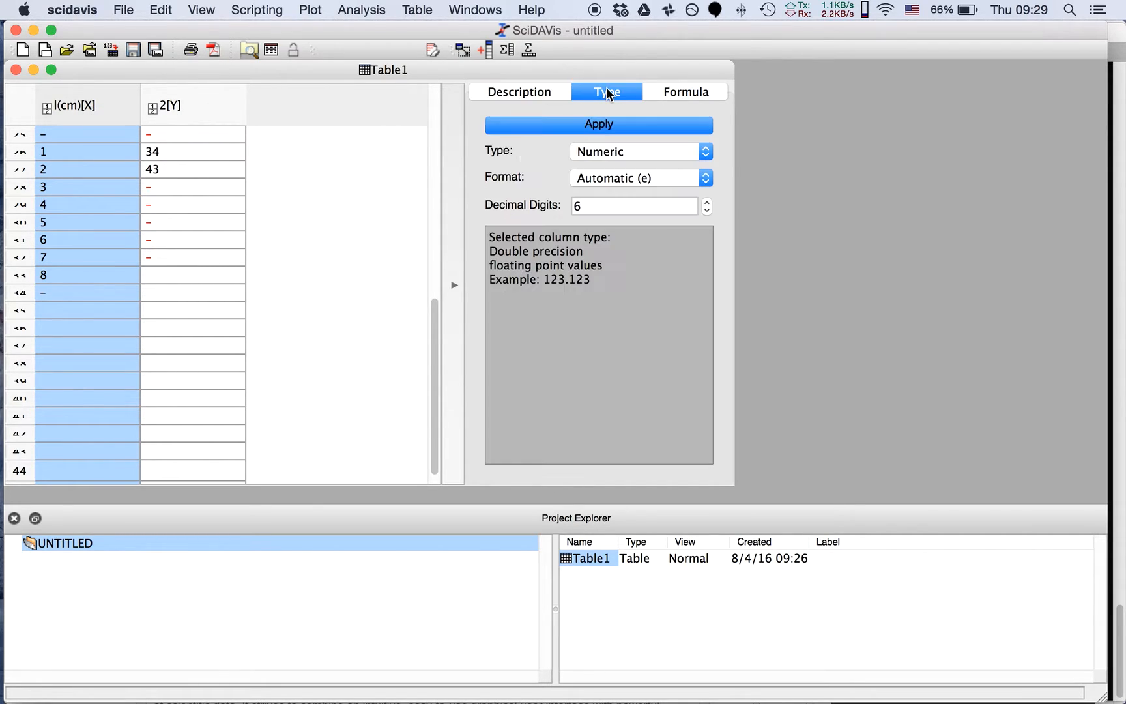
click(615, 153)
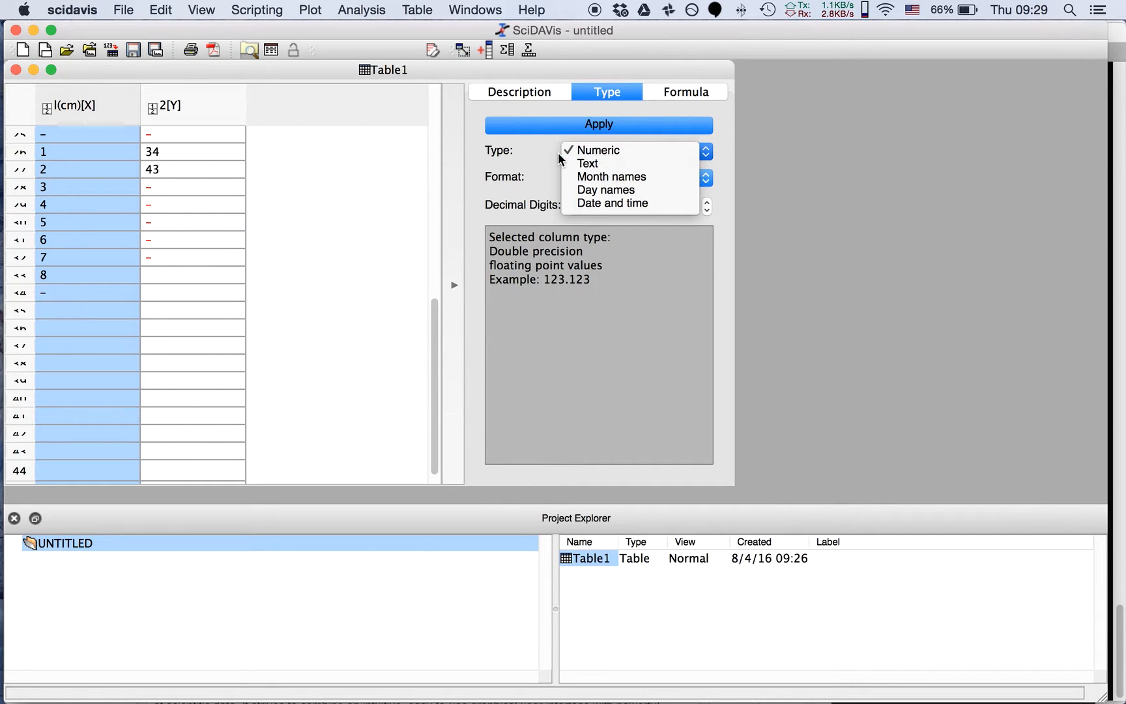
click(535, 184)
click(636, 179)
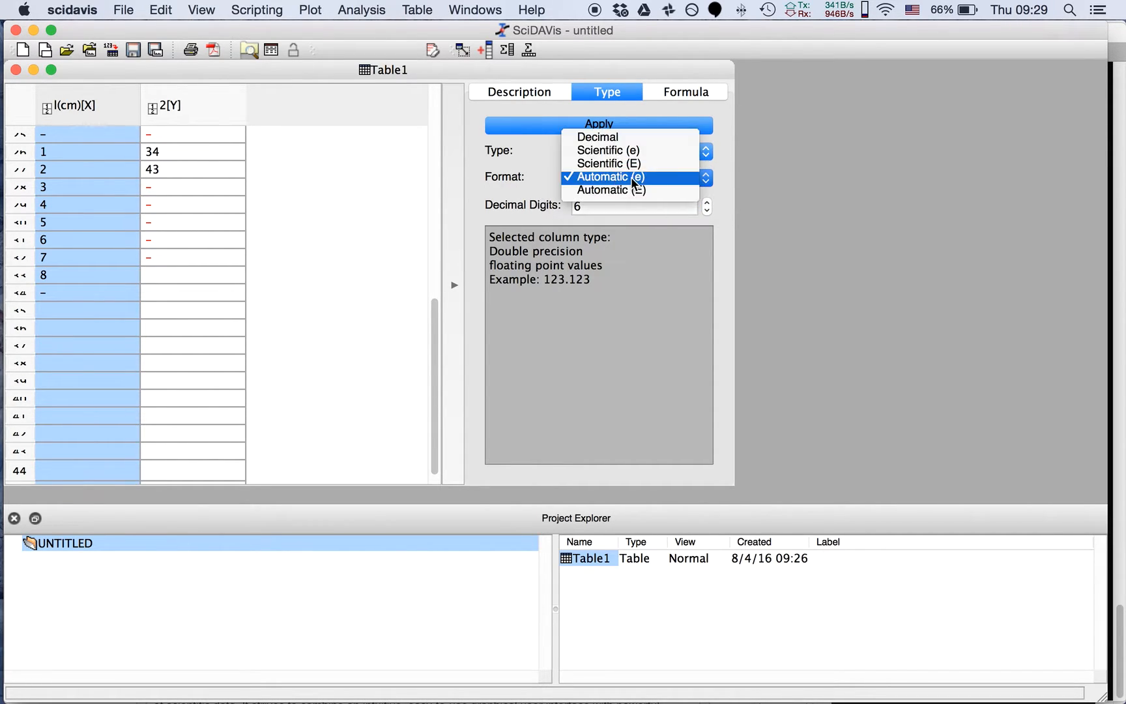
click(609, 138)
click(585, 199)
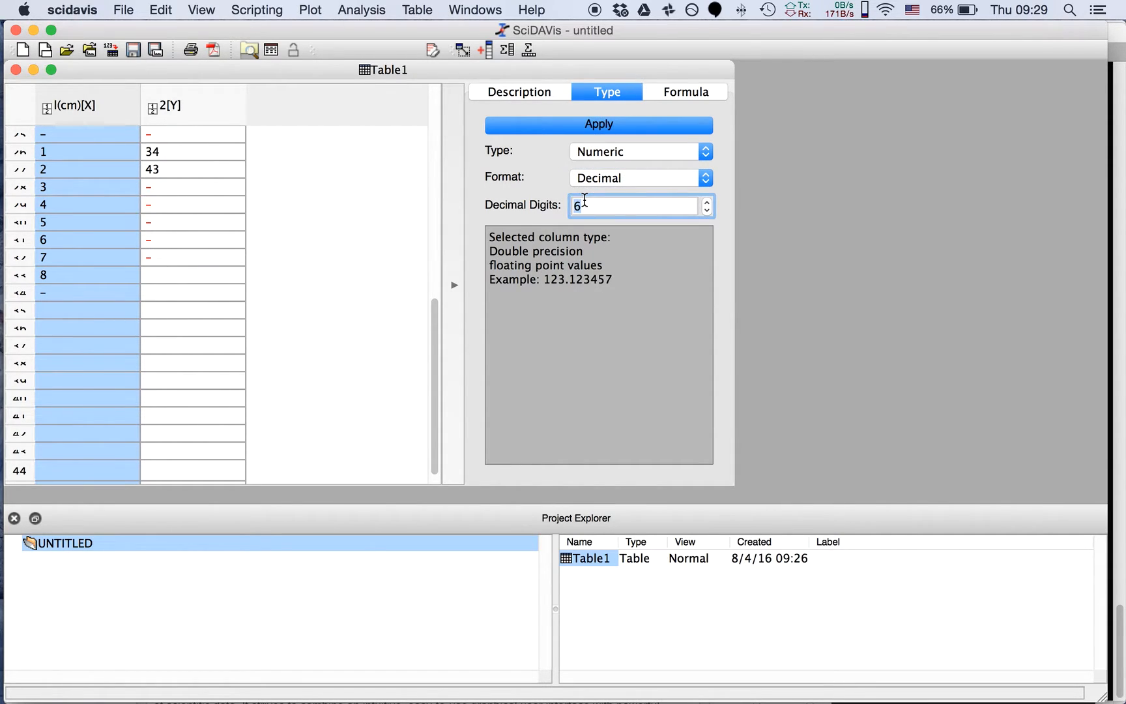
key(BackSpace)
text(2)
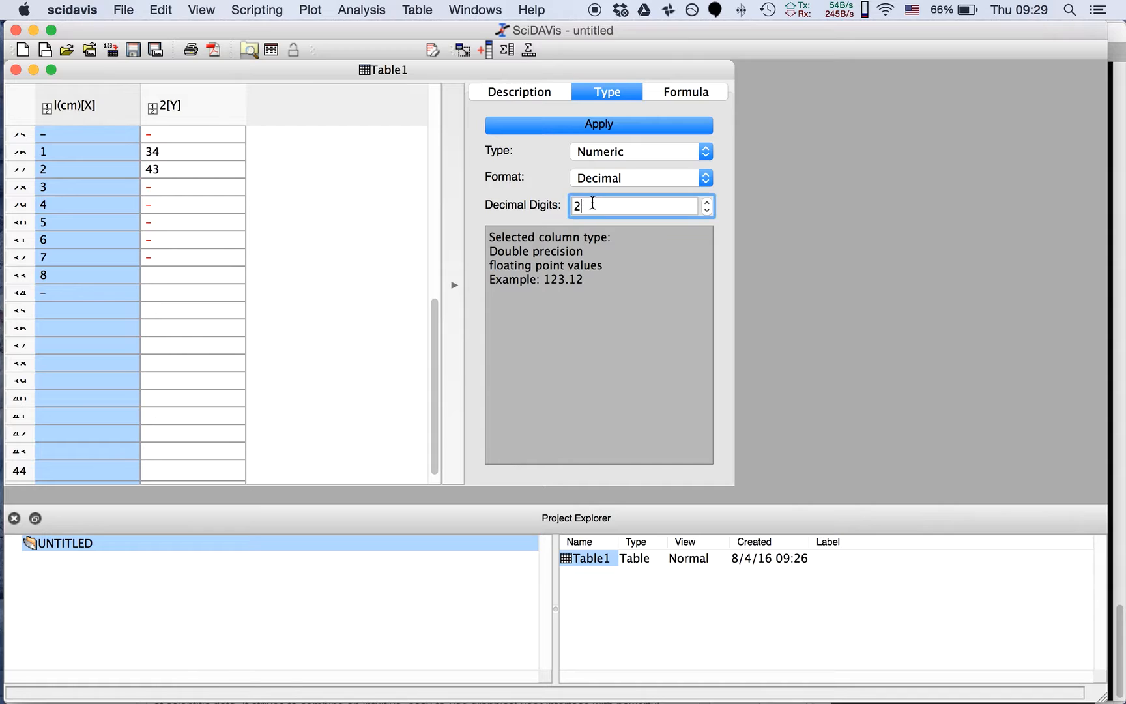
click(595, 123)
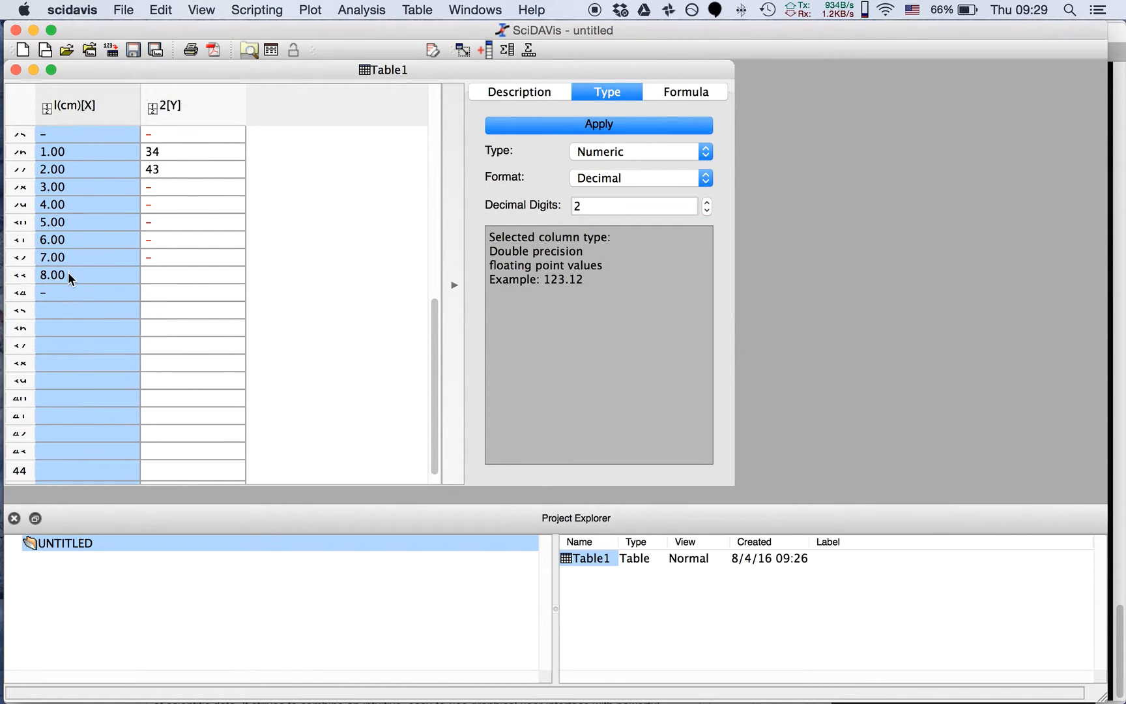
Enter 0 in row 25 and 1.5 in row 26 of the l(cm) column
click(51, 132)
text(0)
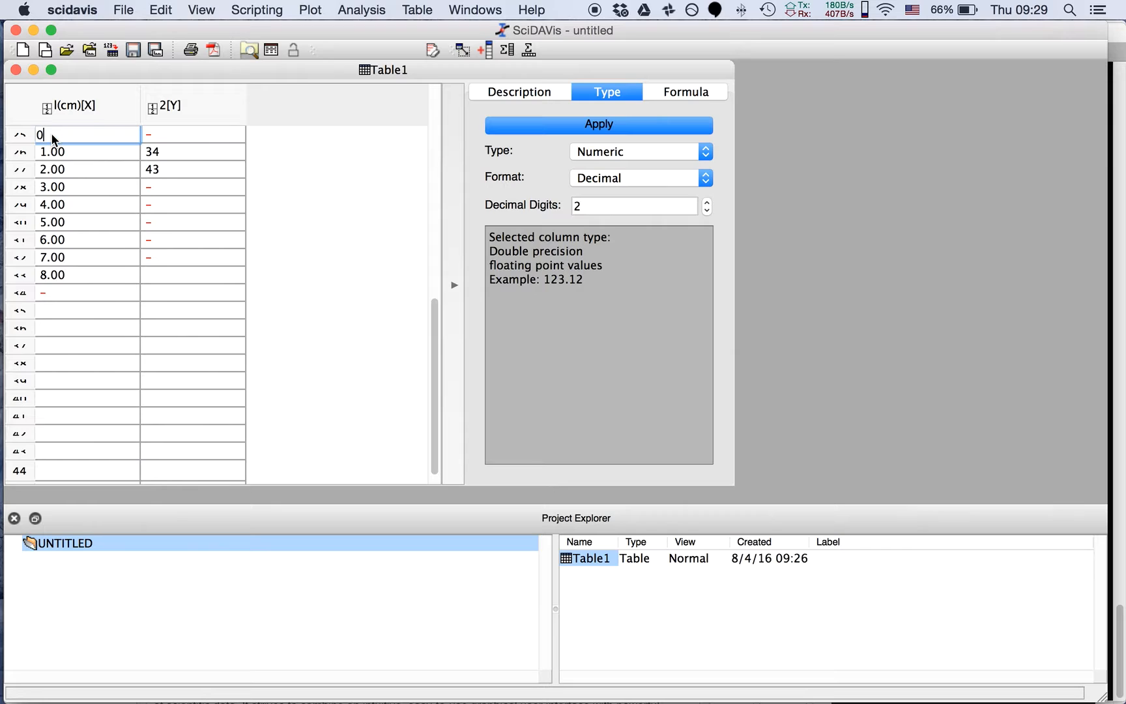
key(Return)
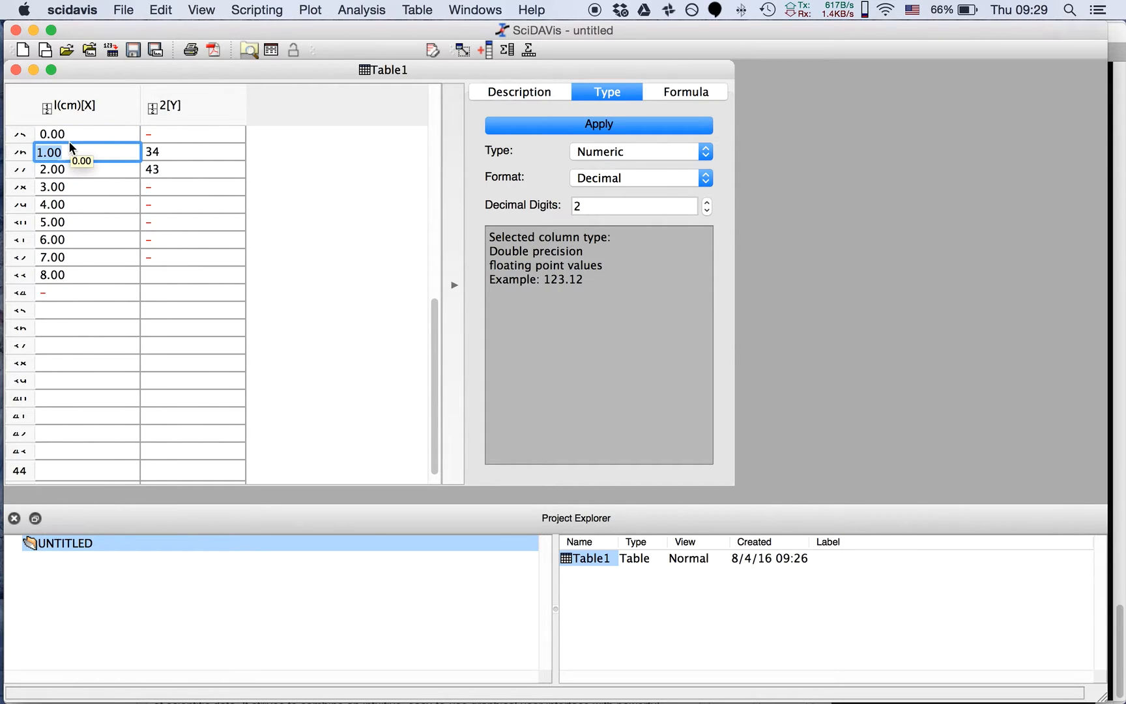
text(1.5)
key(Return)
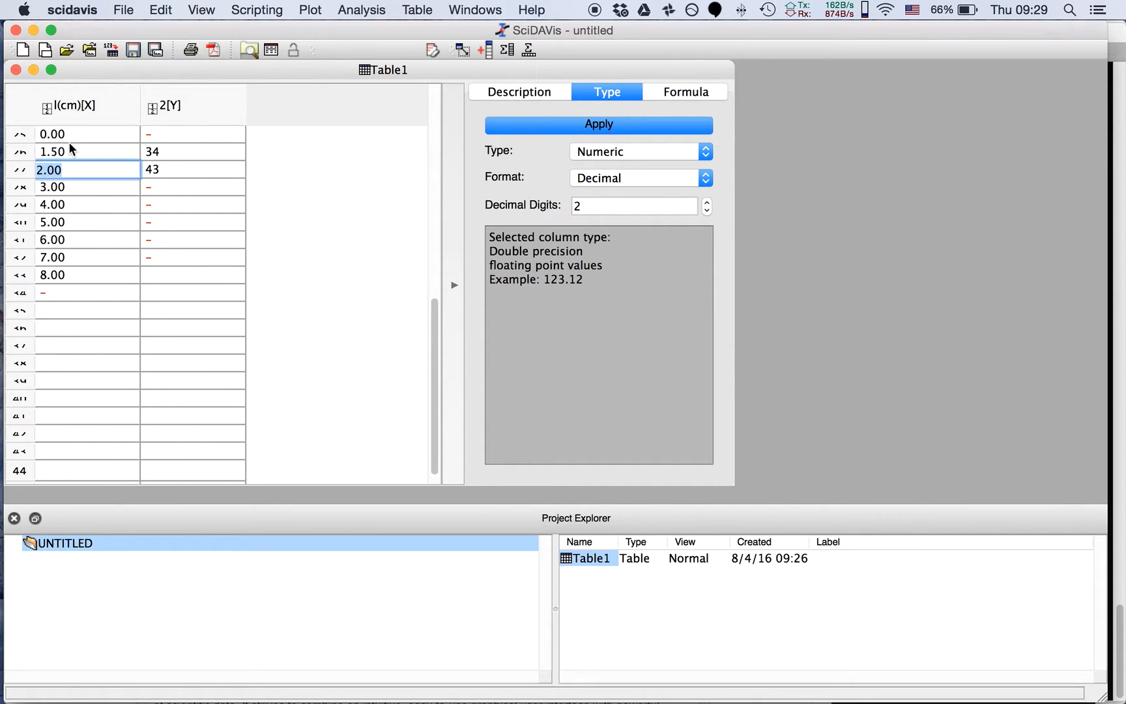
click(101, 327)
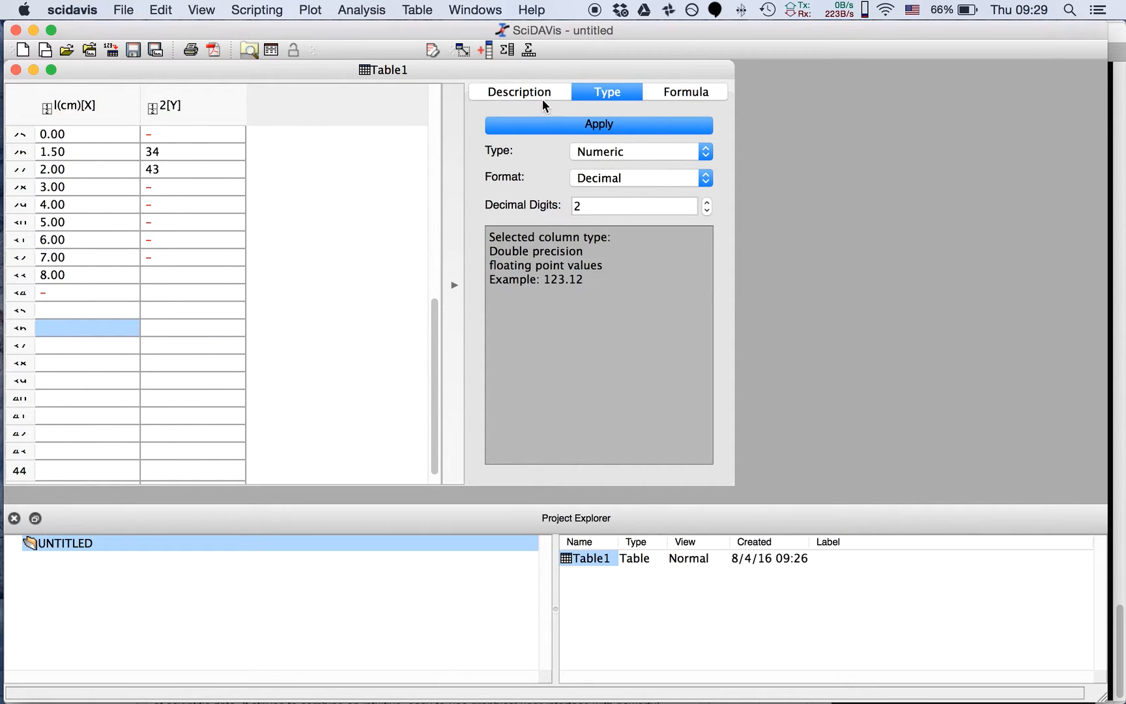
Fill the l(cm) column with the formula 5*i and make row 3 slightly taller
click(664, 86)
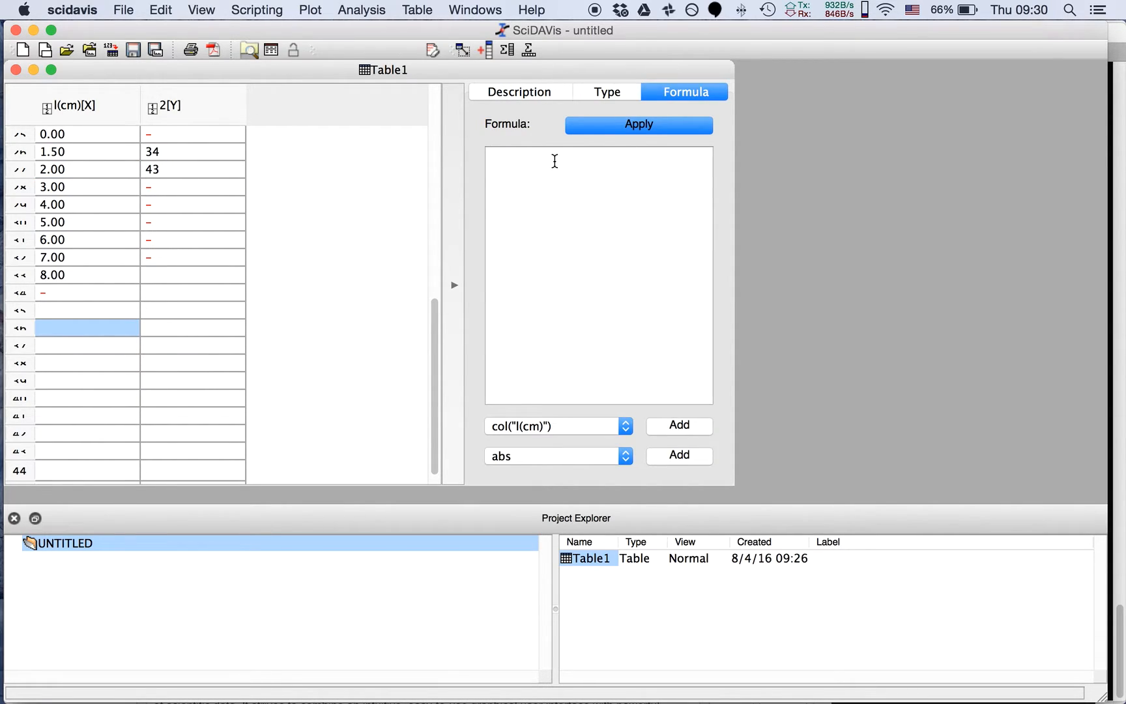
click(121, 102)
click(519, 163)
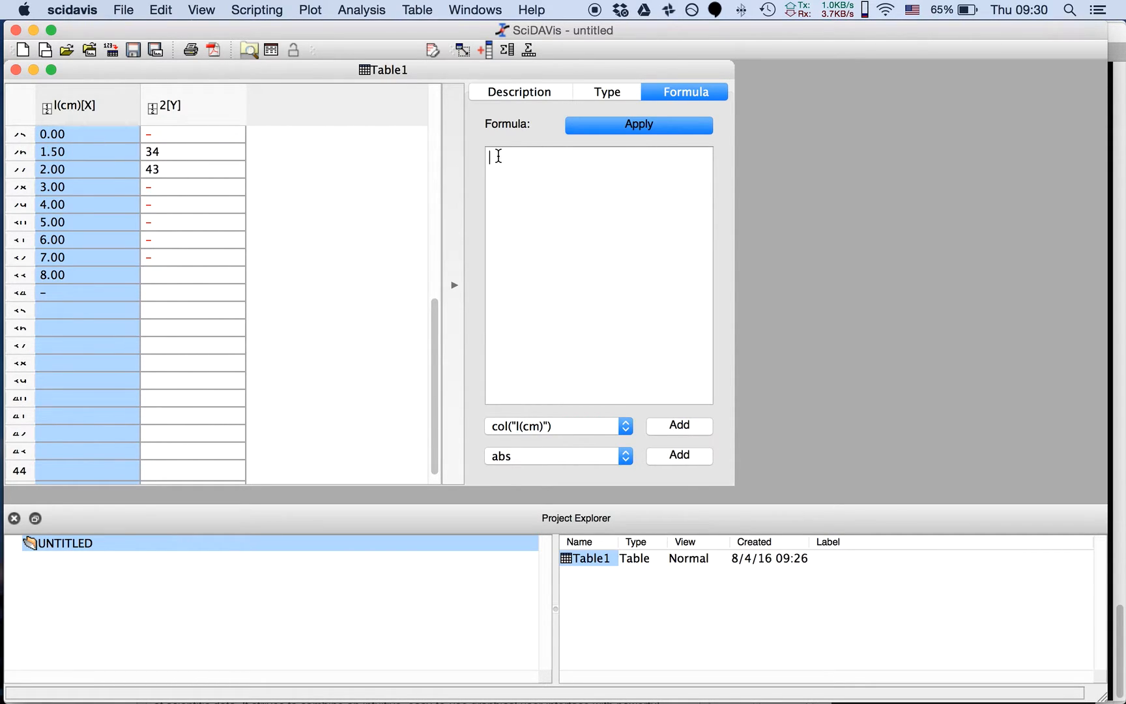
text(5*i)
click(615, 123)
drag(435, 319, 438, 80)
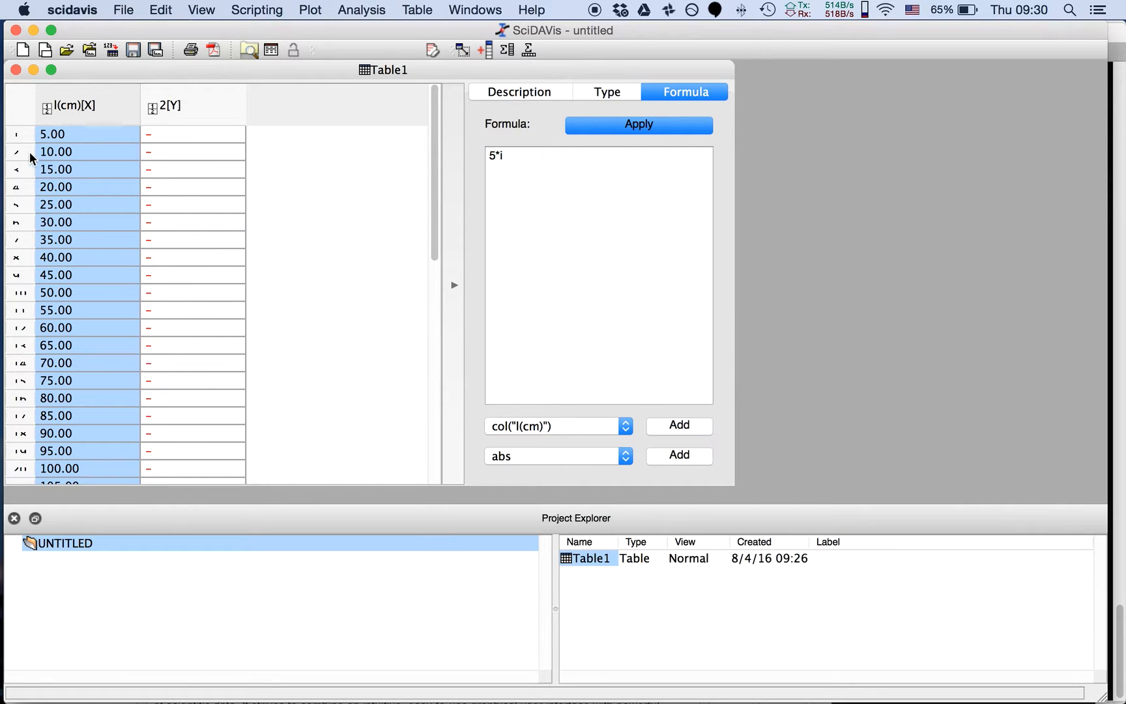
drag(22, 172, 19, 186)
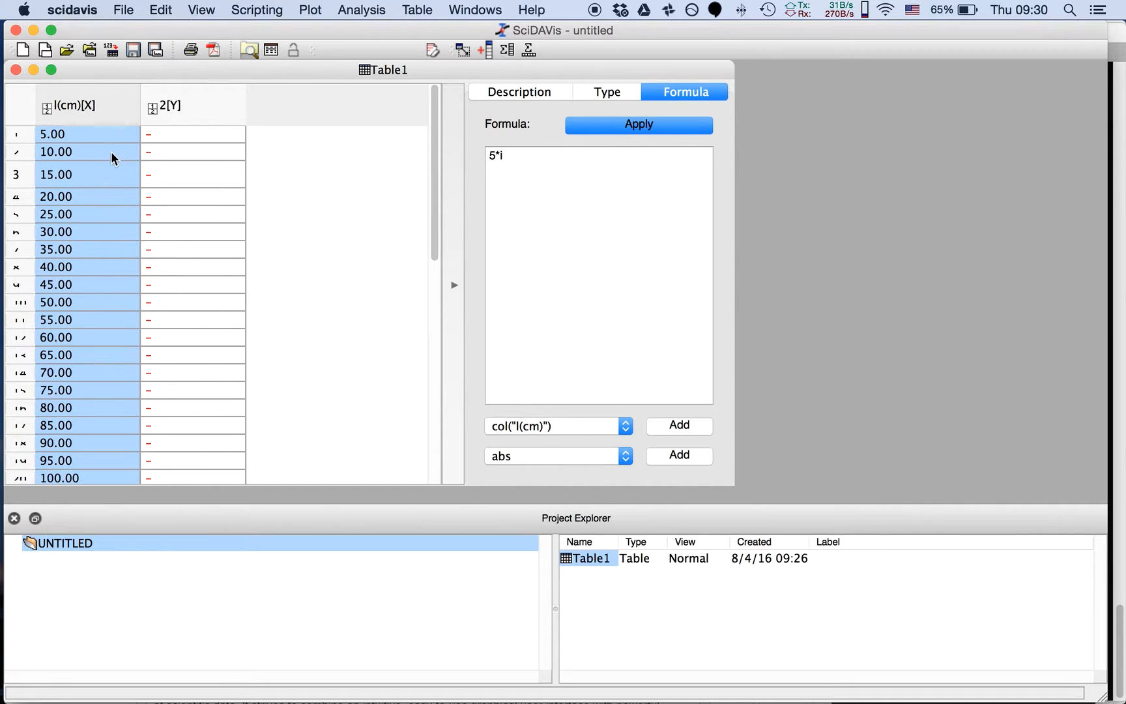
Fill column 2[Y] with the formula 2*col("l(cm)")
click(179, 115)
click(546, 168)
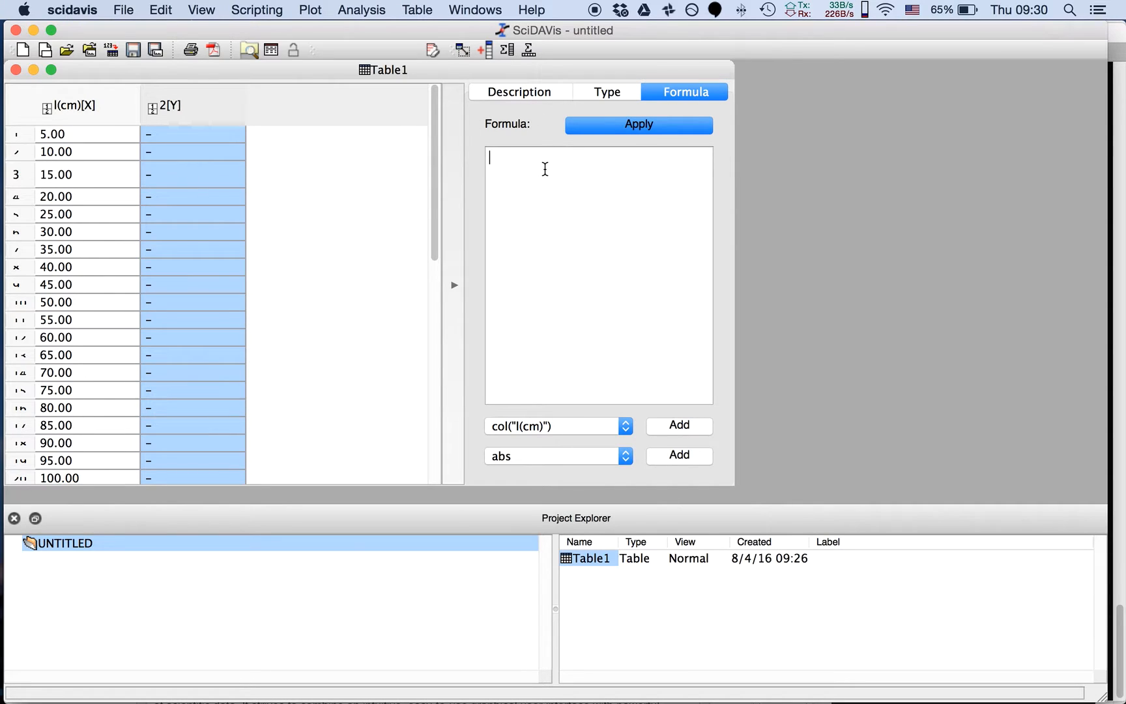
click(511, 179)
text(2*)
click(624, 427)
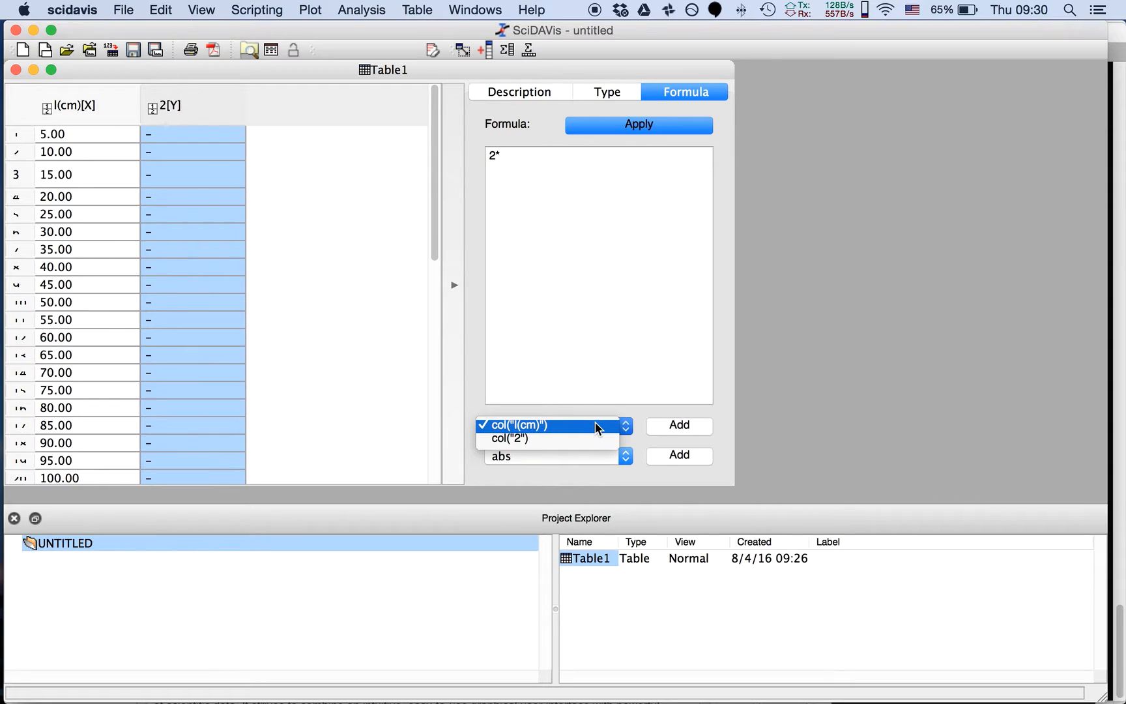
click(595, 424)
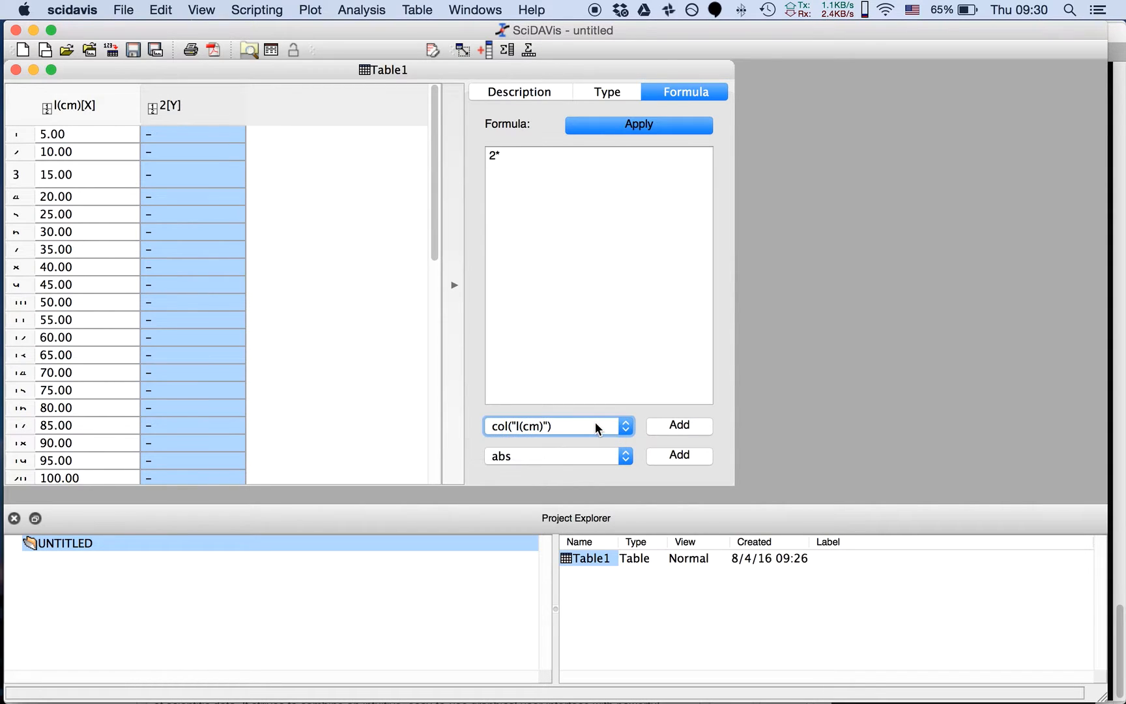
click(671, 425)
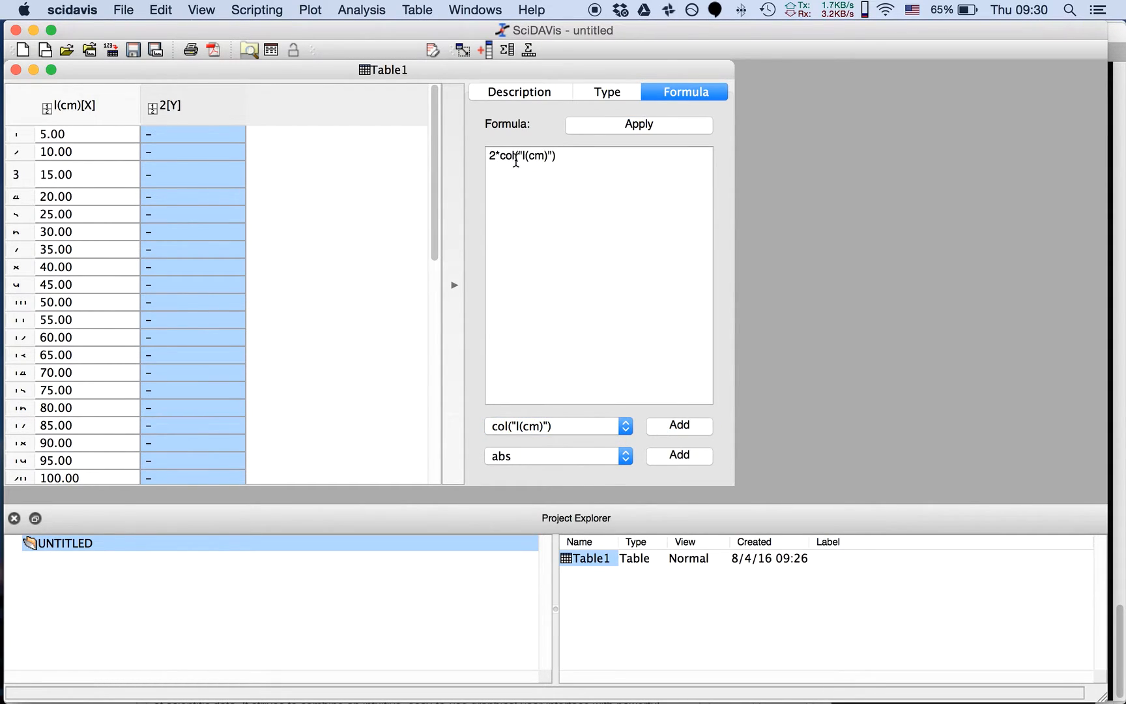
drag(498, 157, 556, 156)
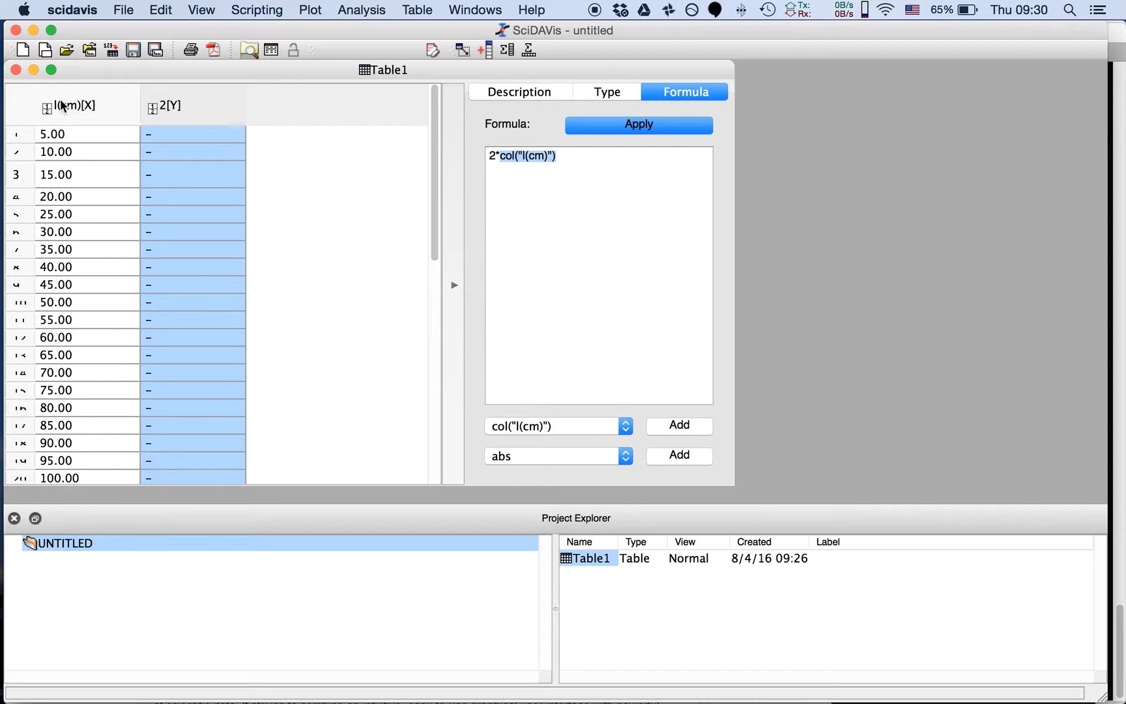
click(575, 156)
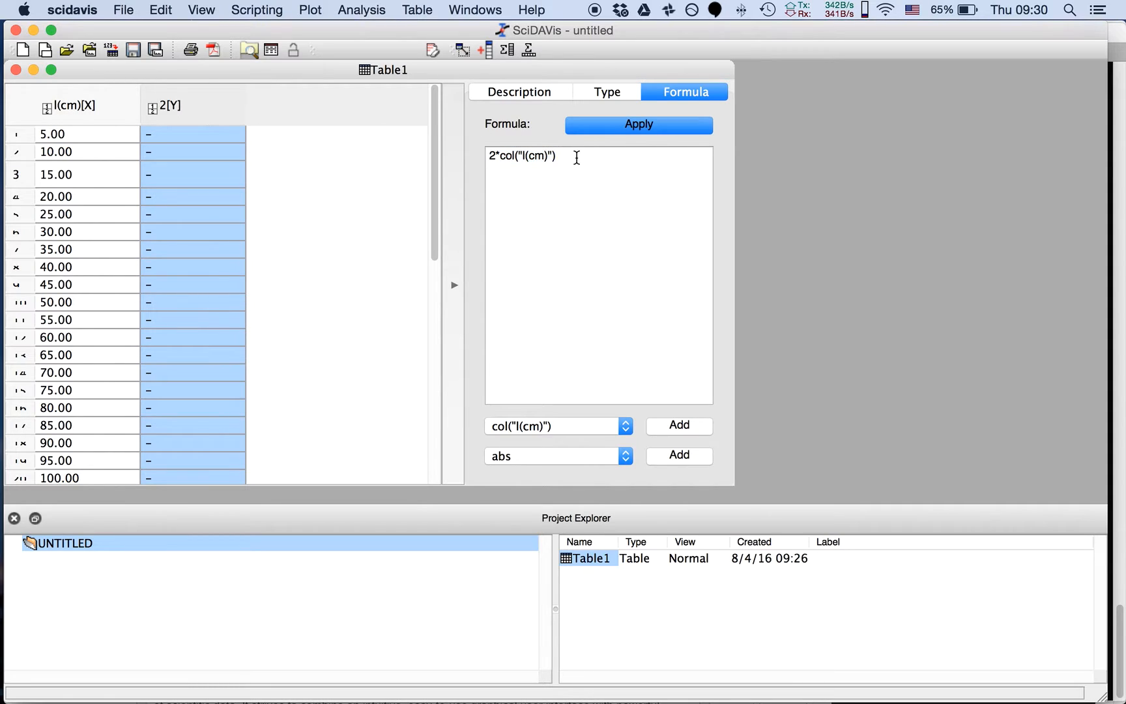
click(618, 124)
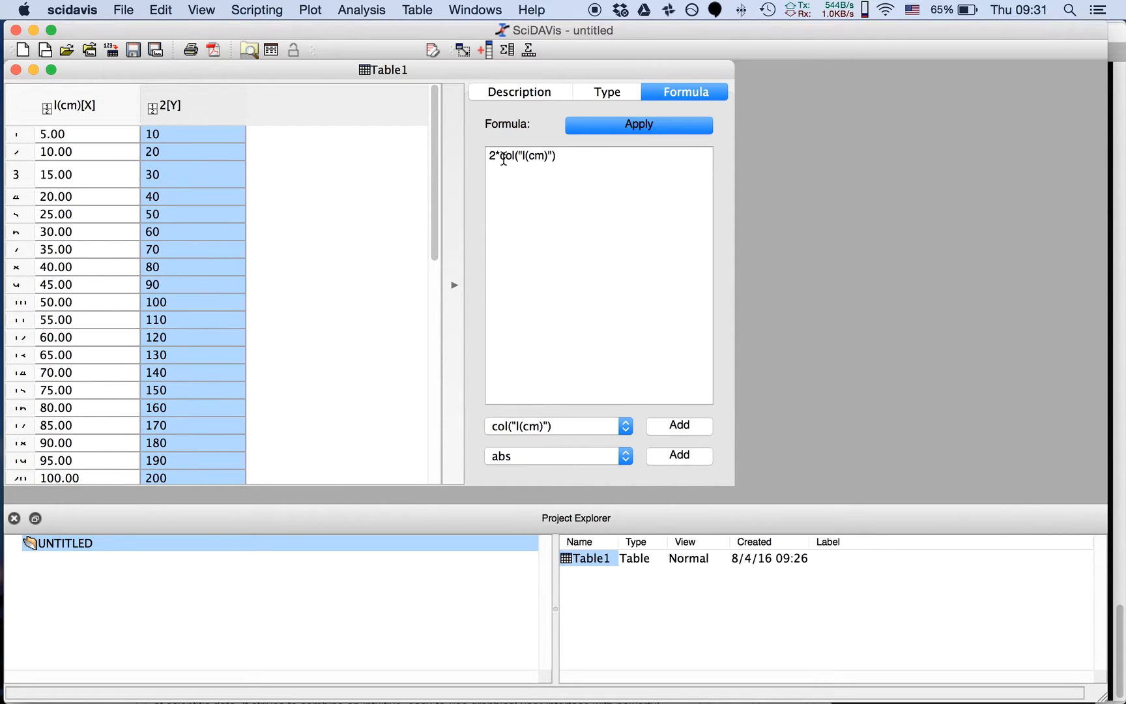
Extend the 2[Y] formula to 2*col("l(cm)")*col("l(cm)") and recalculate the column
click(569, 159)
text(*)
click(651, 427)
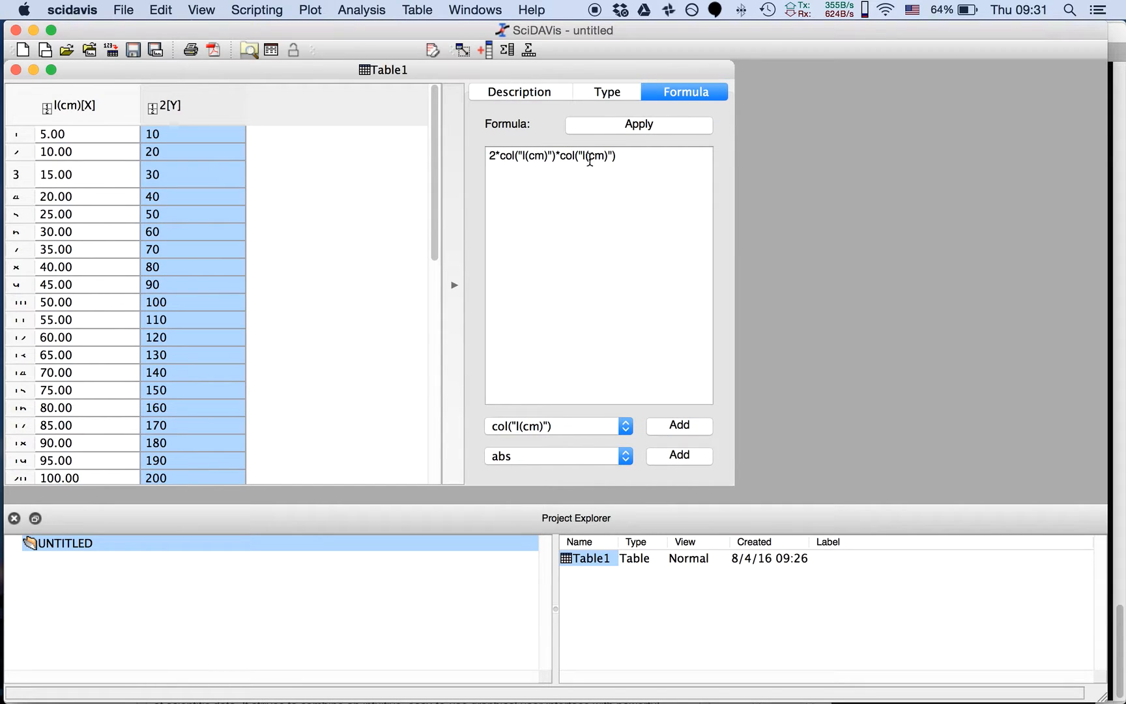
click(603, 128)
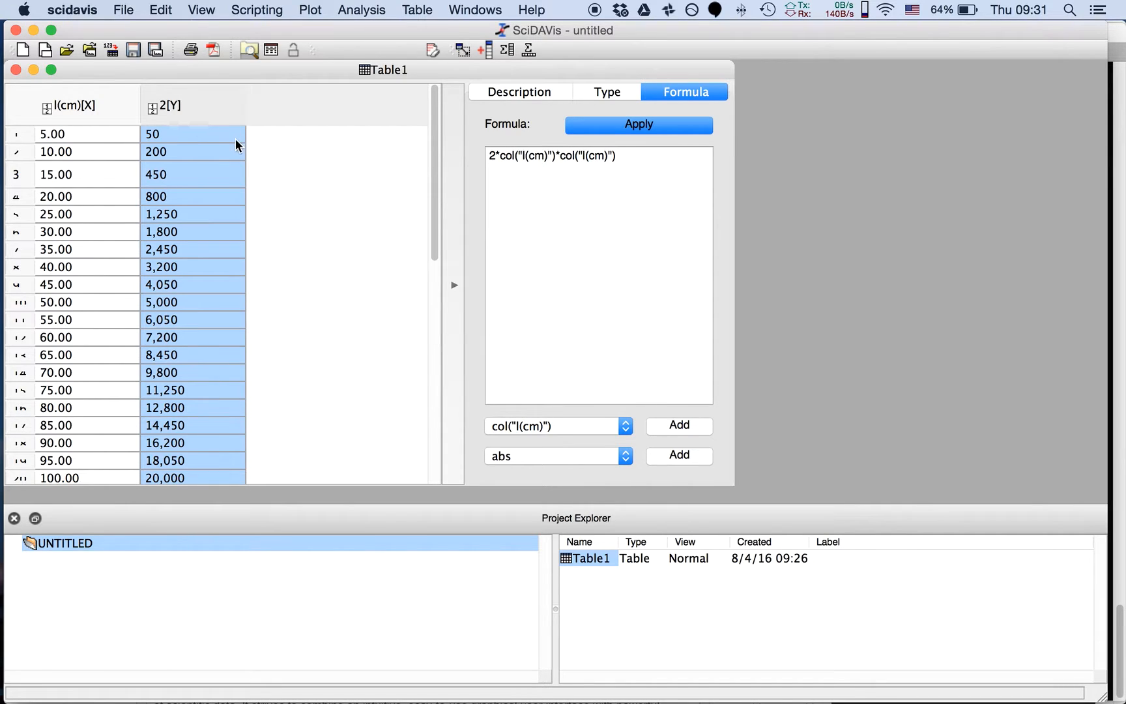
Plot column 2[Y] against l(cm) as a scatter graph and move the graph window beside the table
click(121, 104)
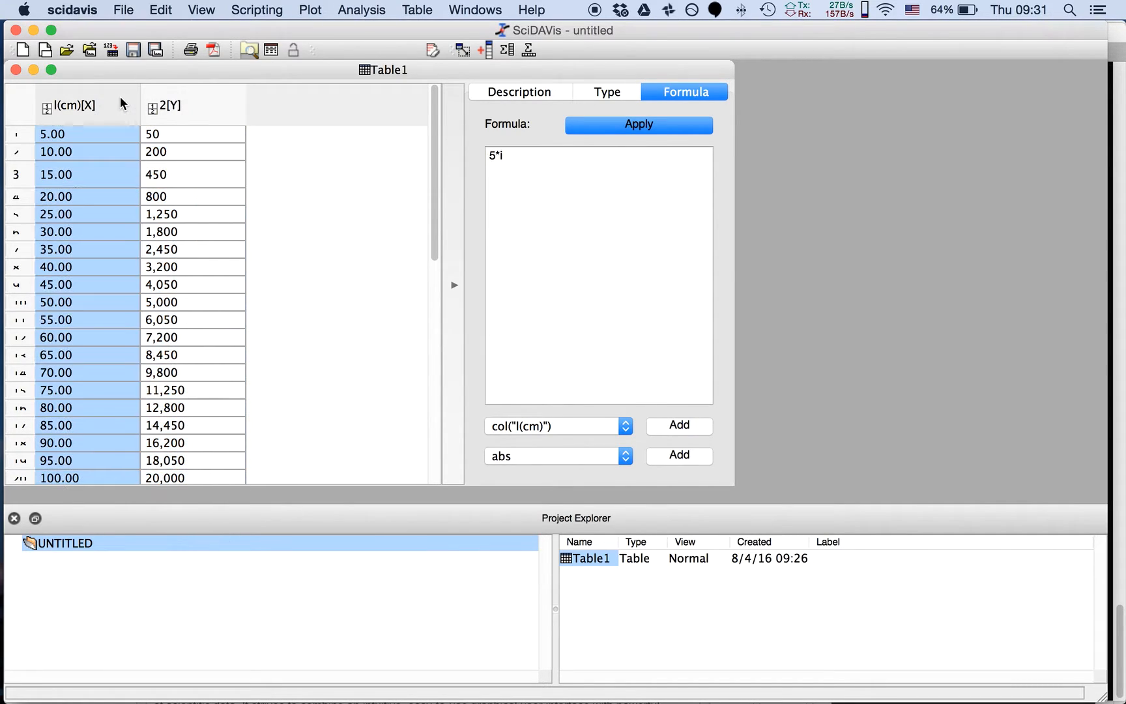
key(super+a)
click(264, 131)
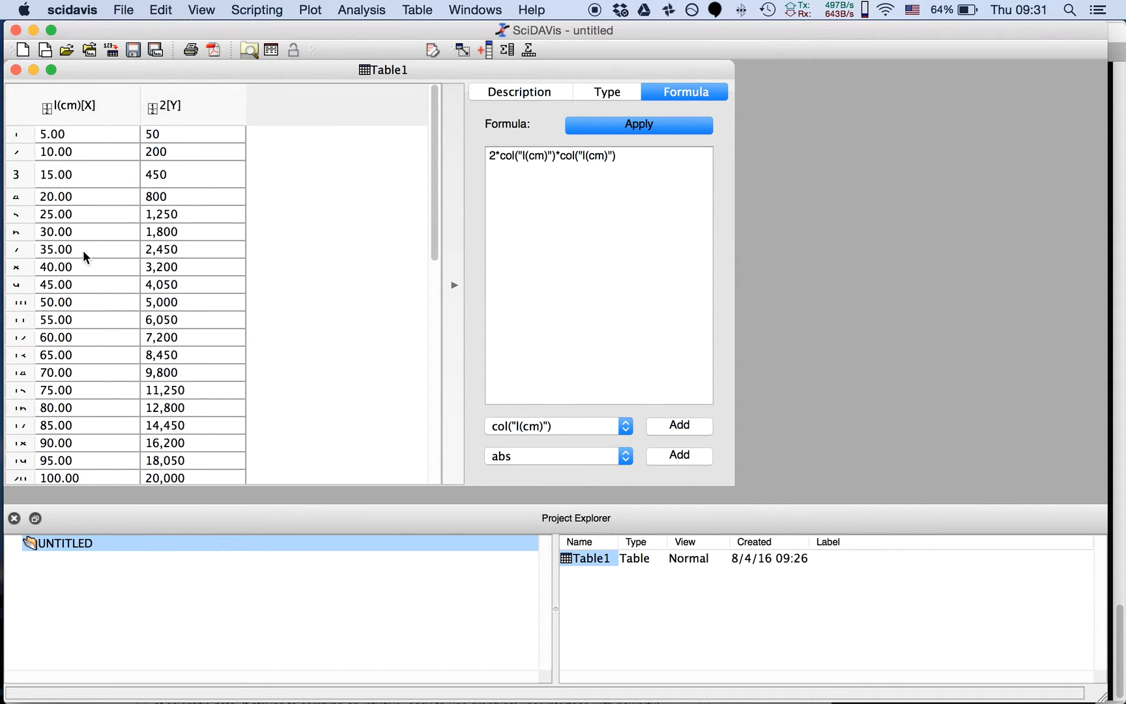
right_click(199, 98)
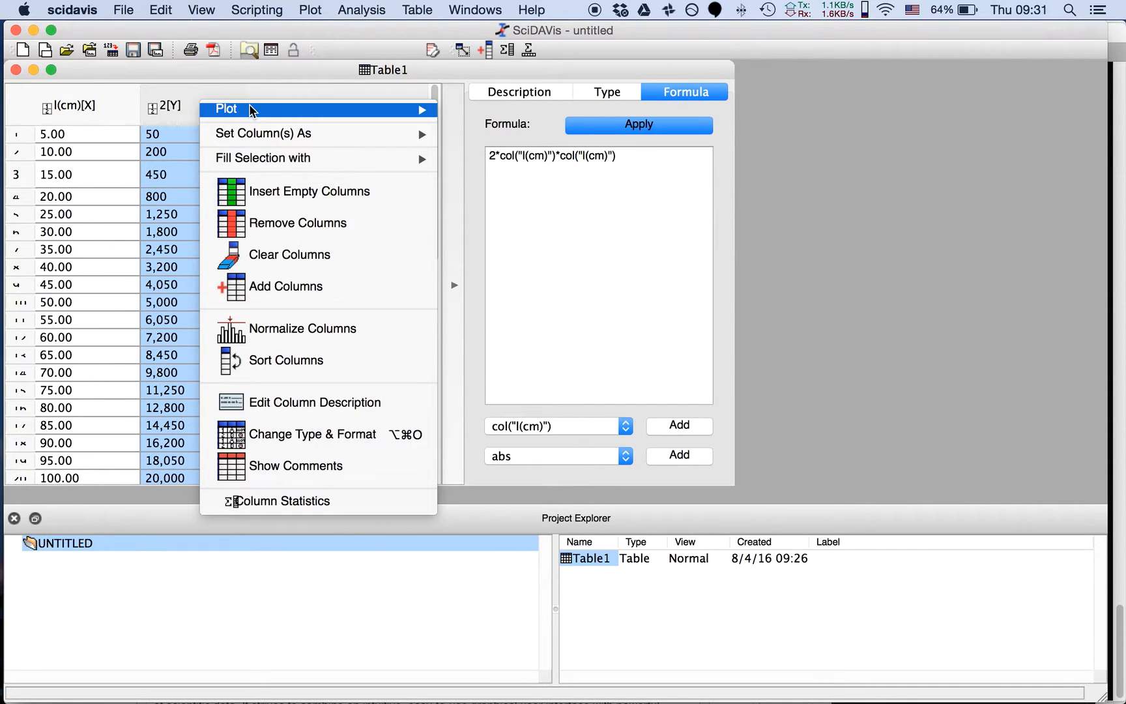
mouse_move(251, 111)
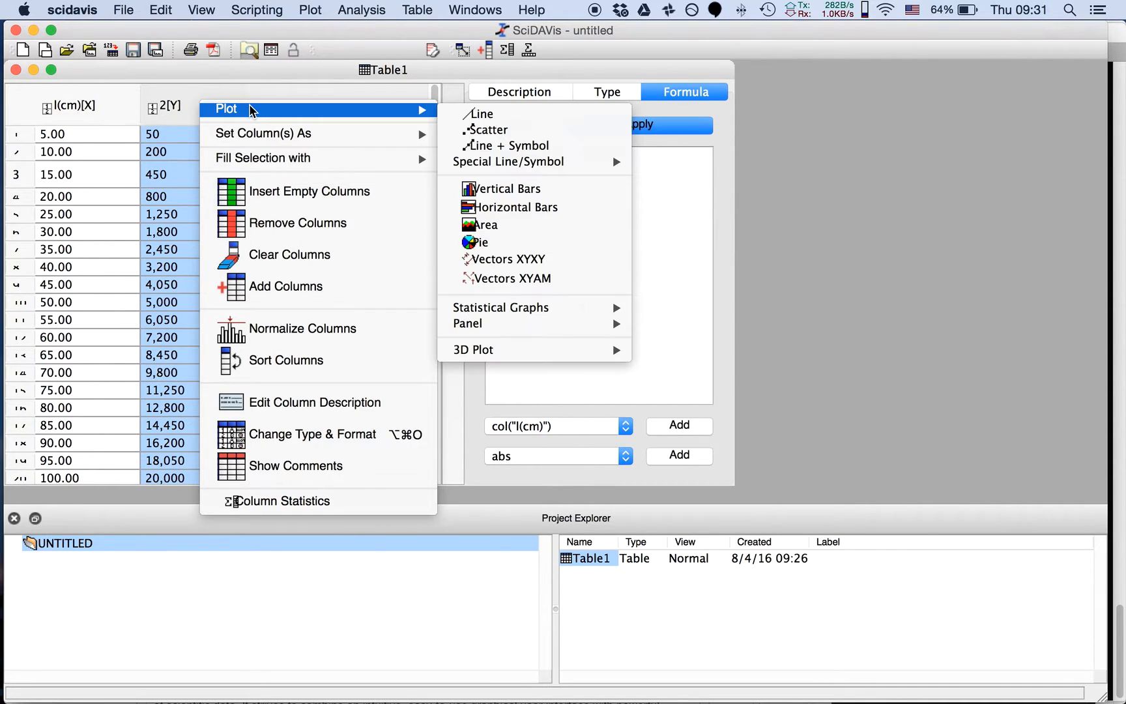
click(496, 129)
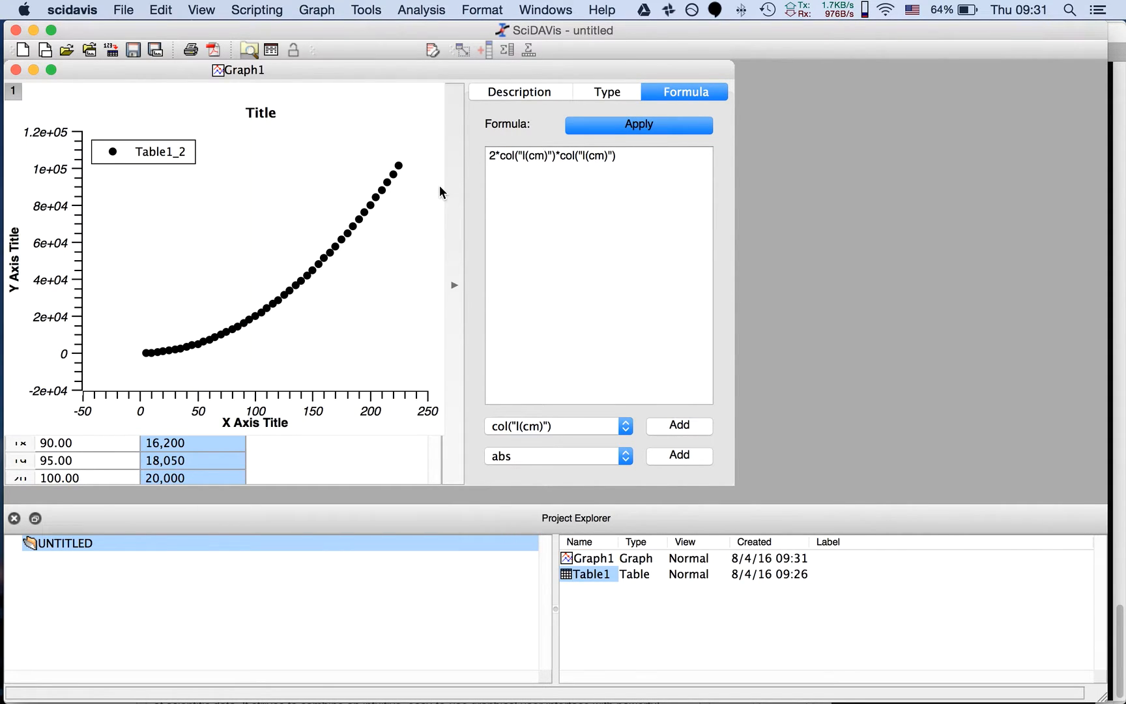
drag(326, 71, 935, 94)
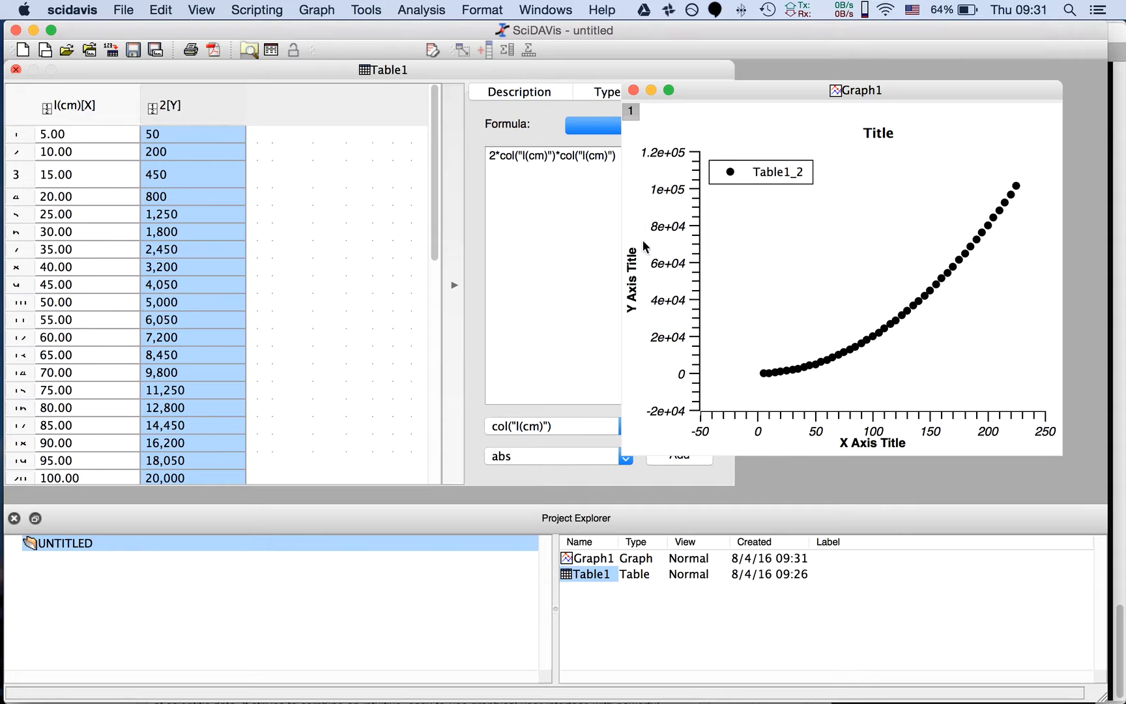
Set the graph's Y axis title to "y (cm²)", with the 2 as a superscript
double_click(630, 282)
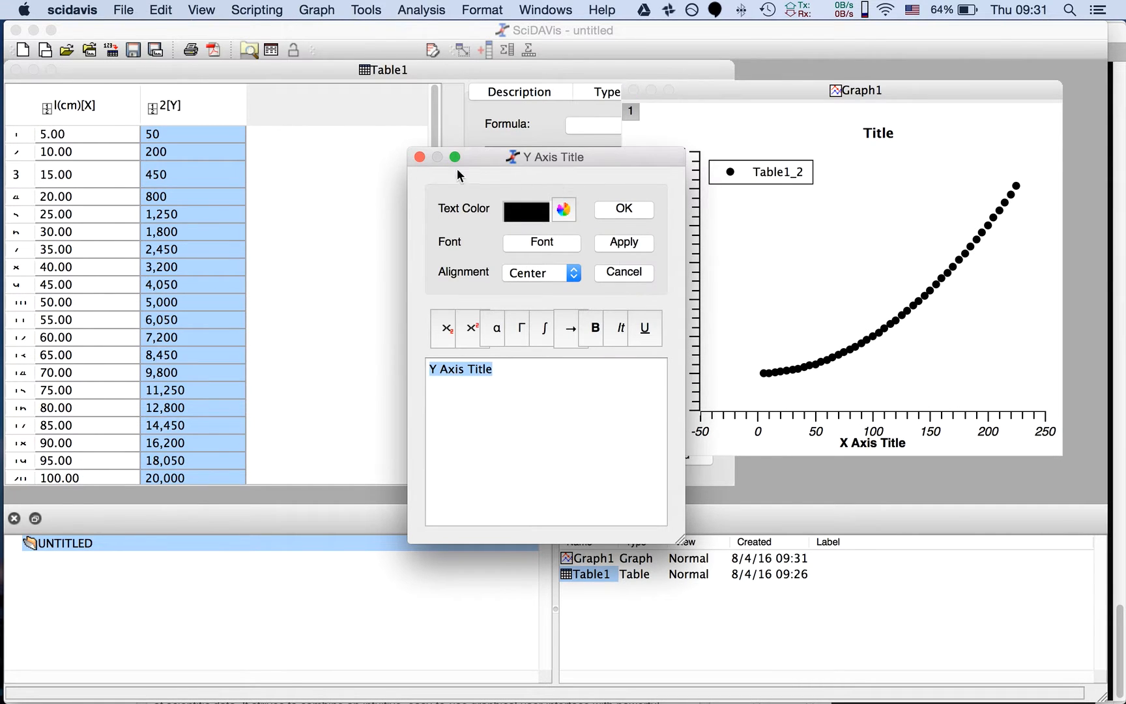
click(419, 157)
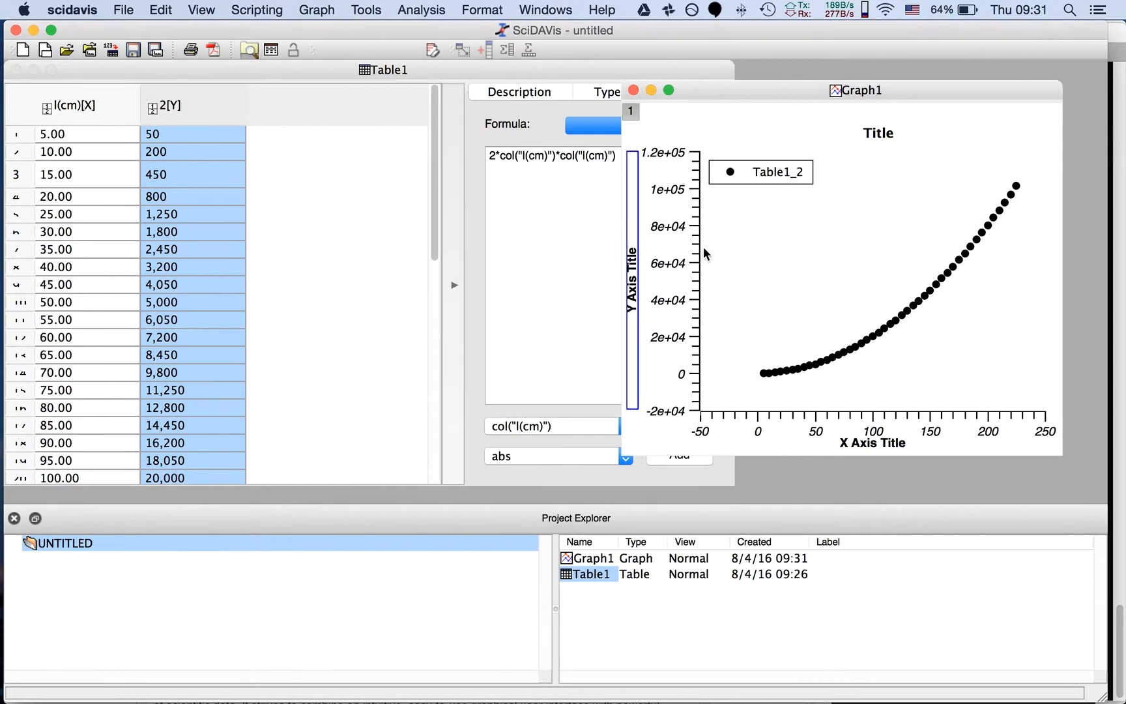
double_click(632, 273)
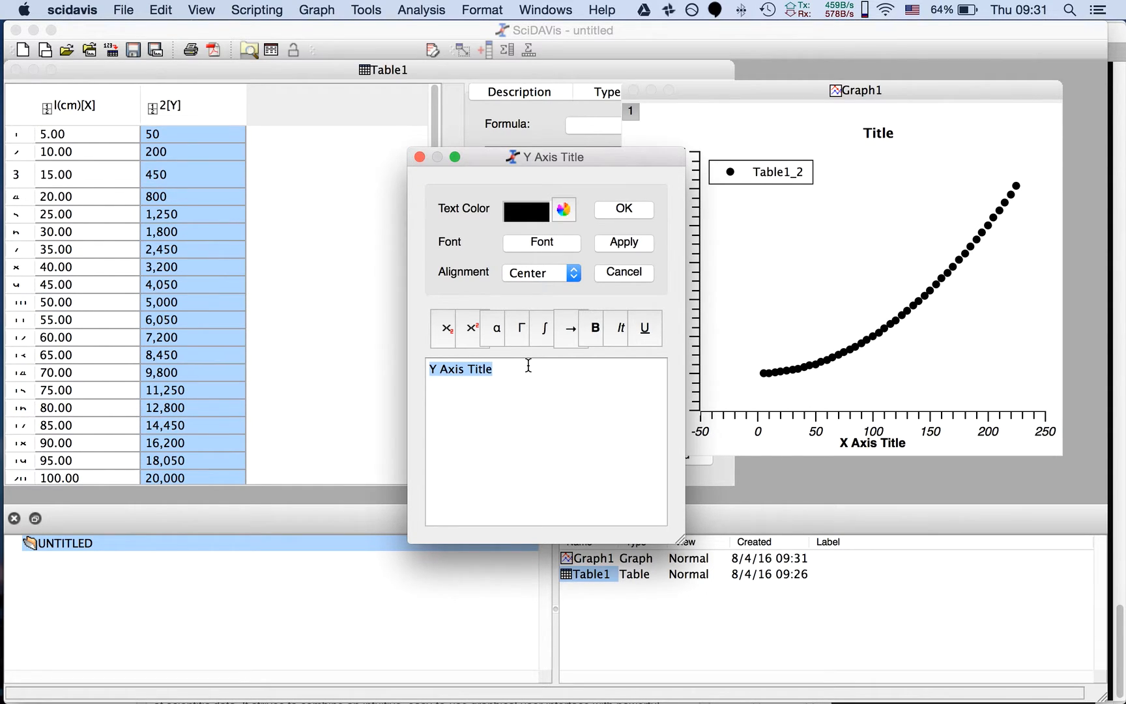
text(y)
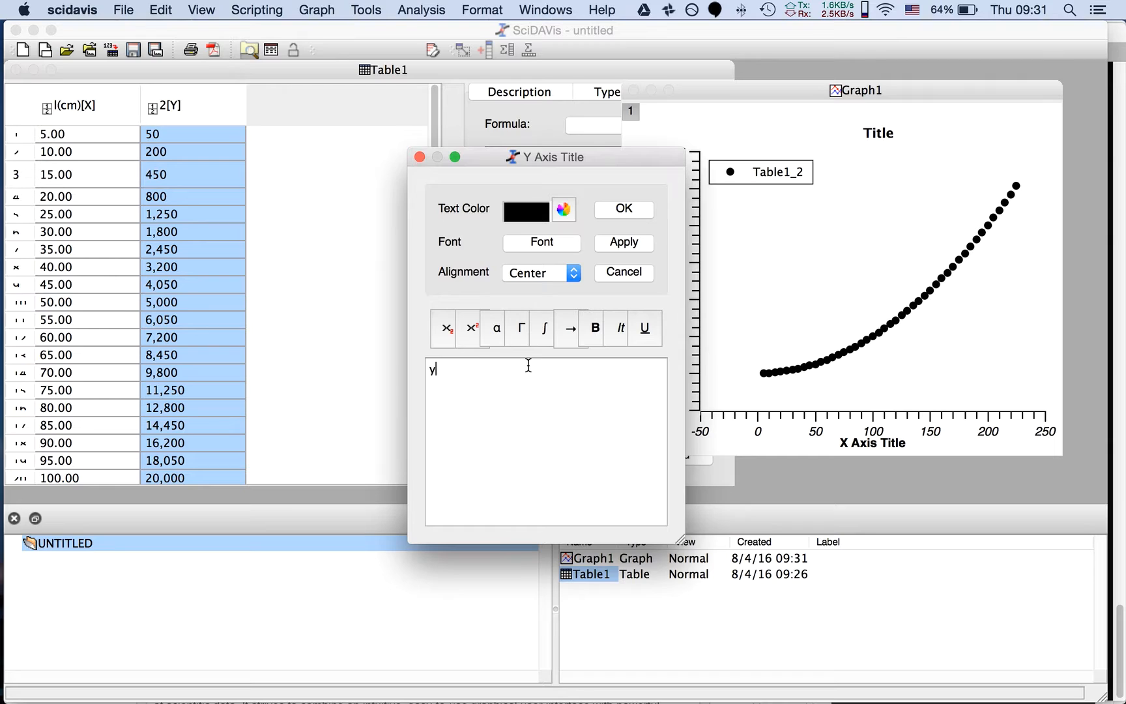
text( (cm^2)
key(Left)
key(BackSpace)
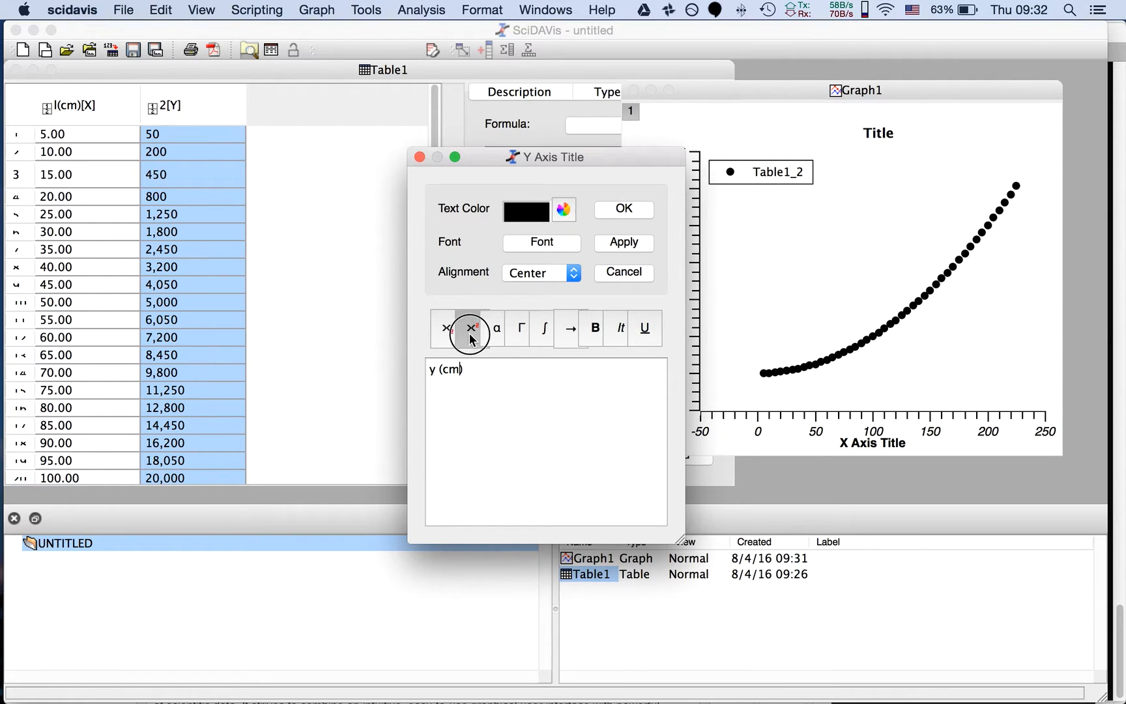
click(469, 334)
text(2</sup>)
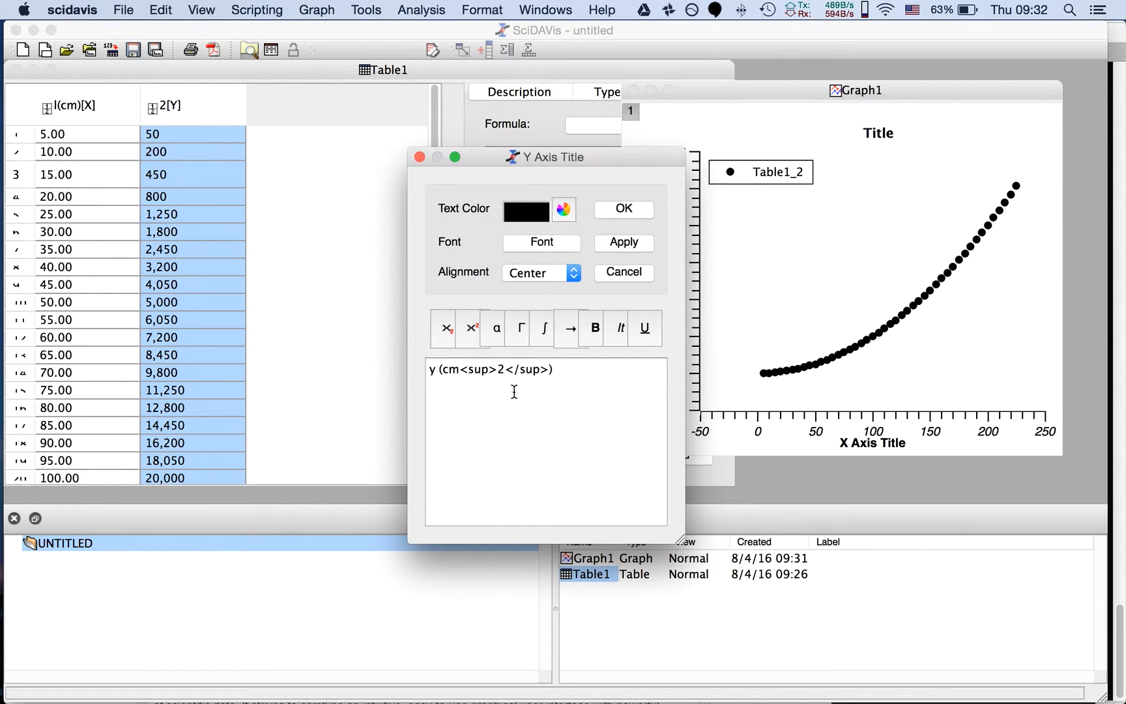
click(620, 208)
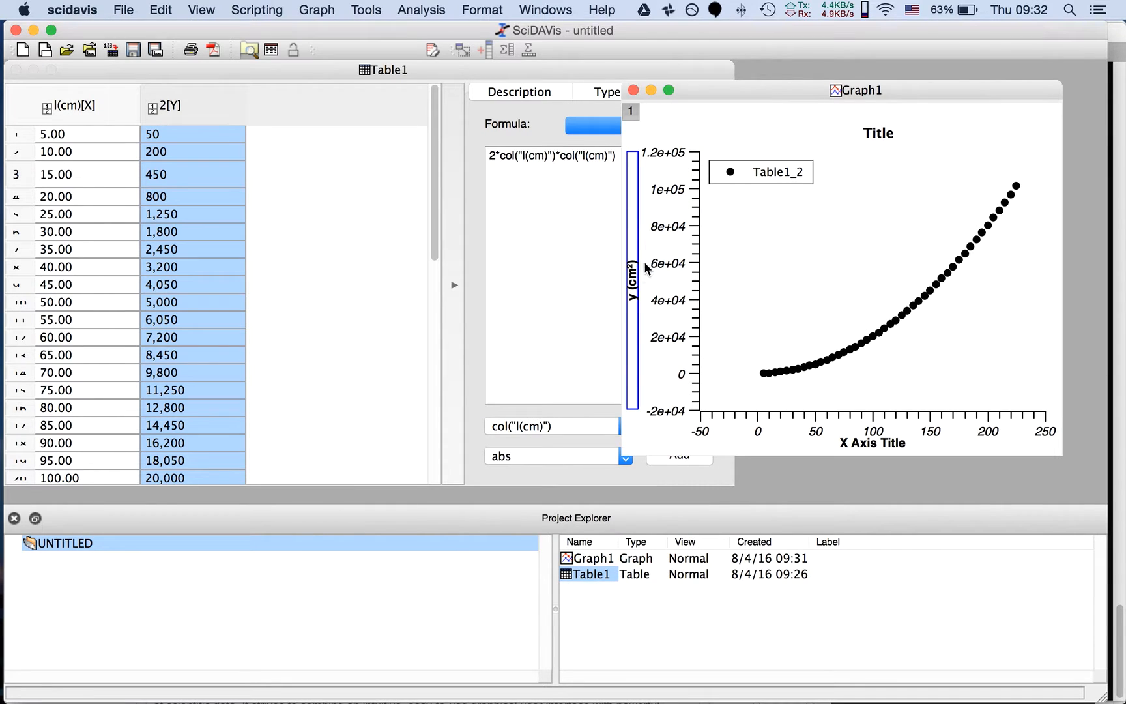
Set the graph's X axis title to "x(cm)"
double_click(855, 445)
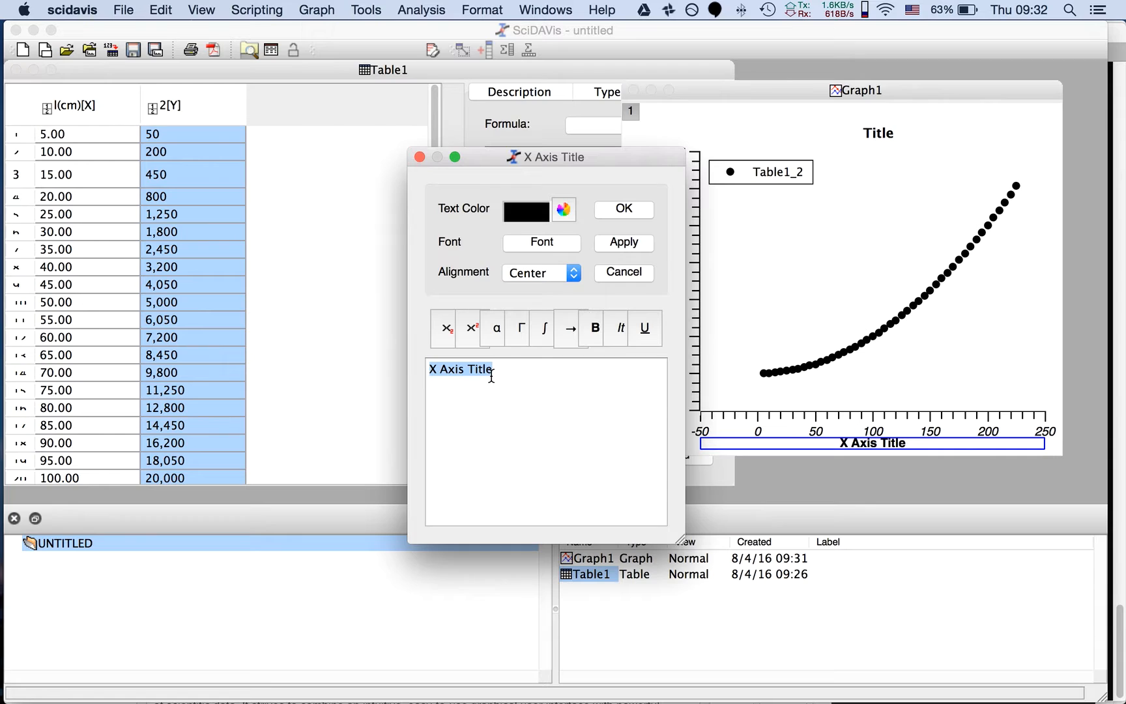
text(x(cm))
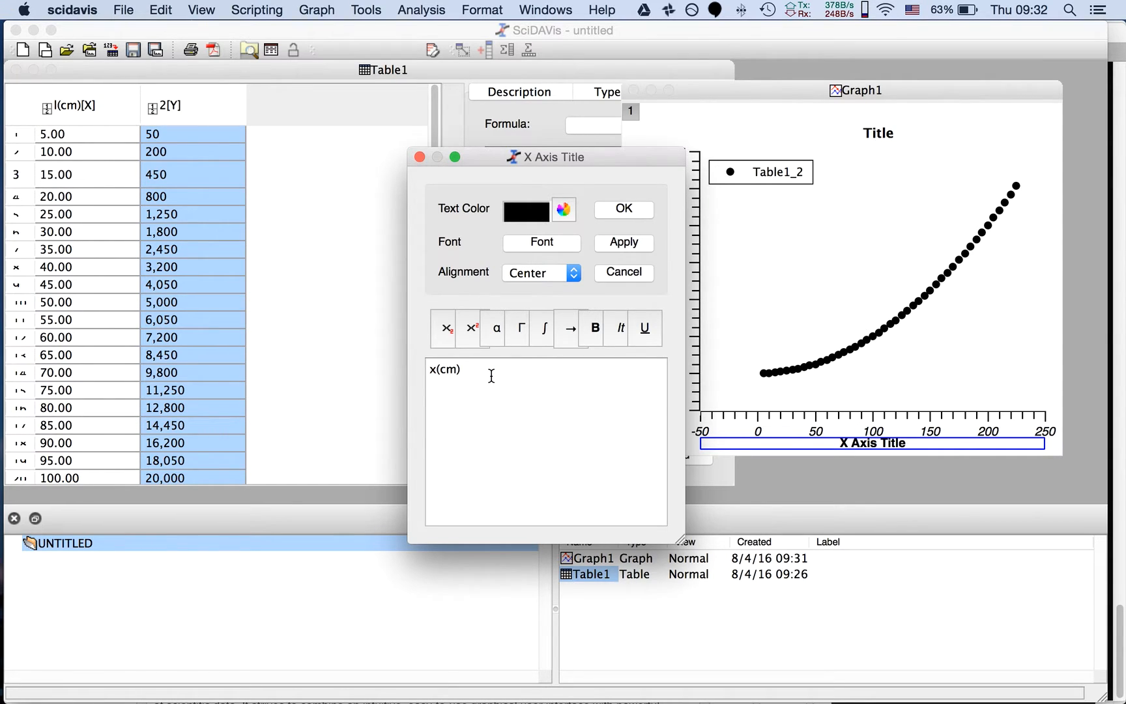
click(624, 209)
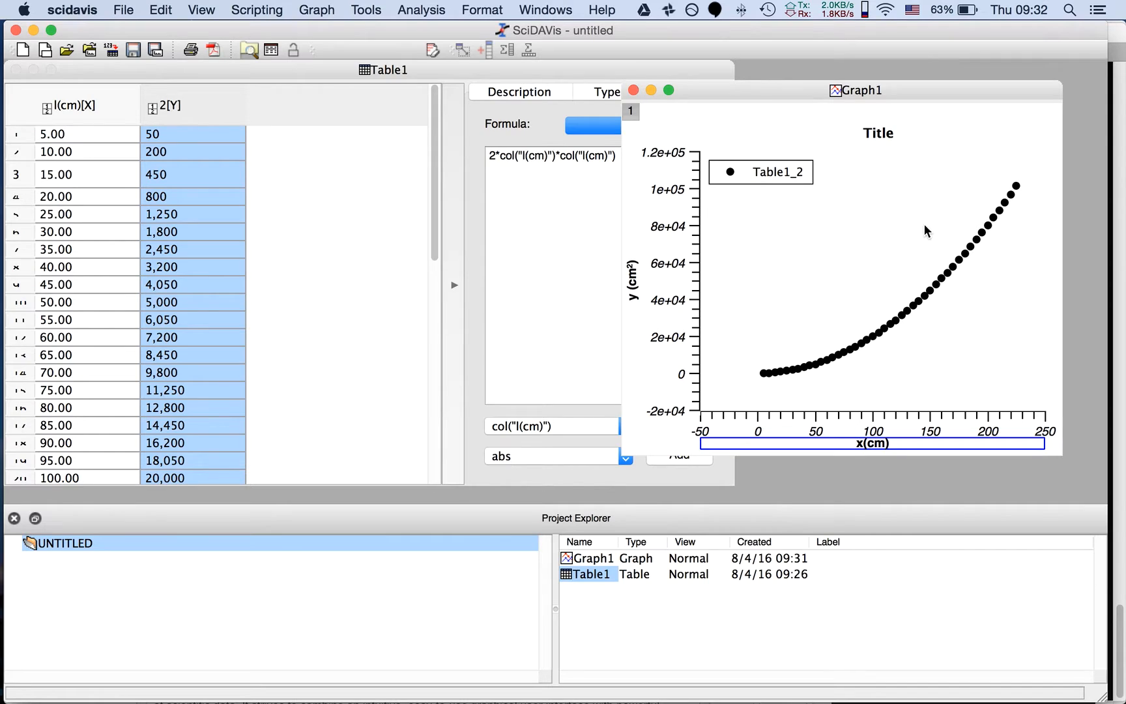
right_click(874, 311)
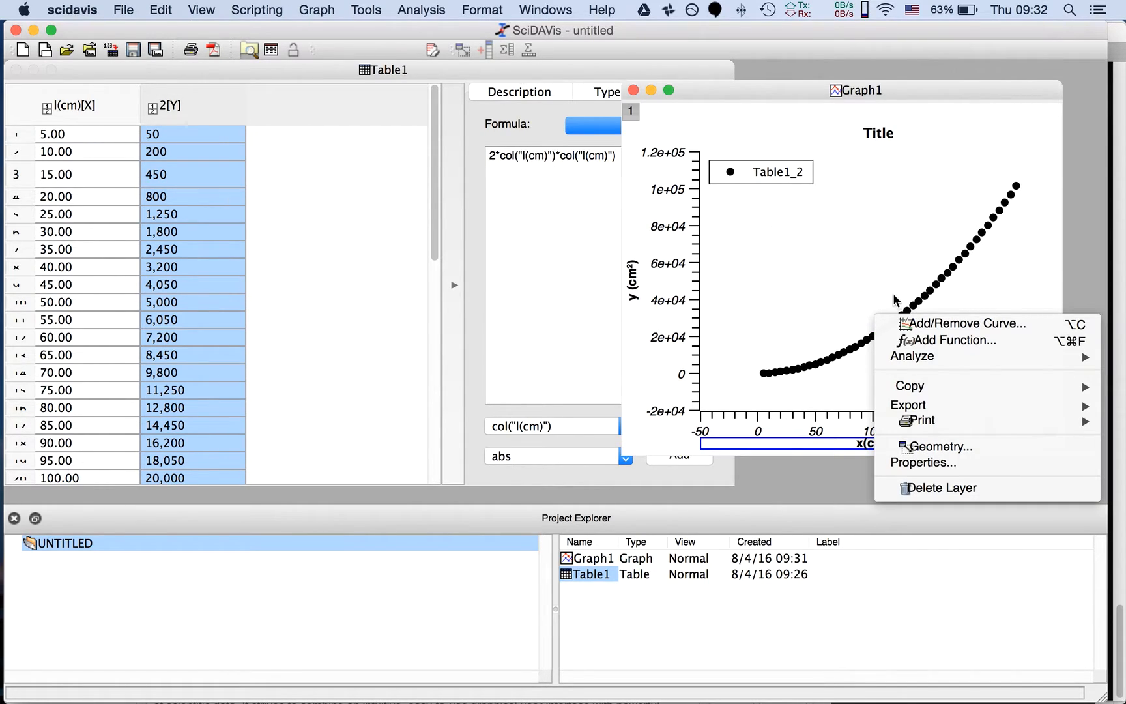
right_click(819, 255)
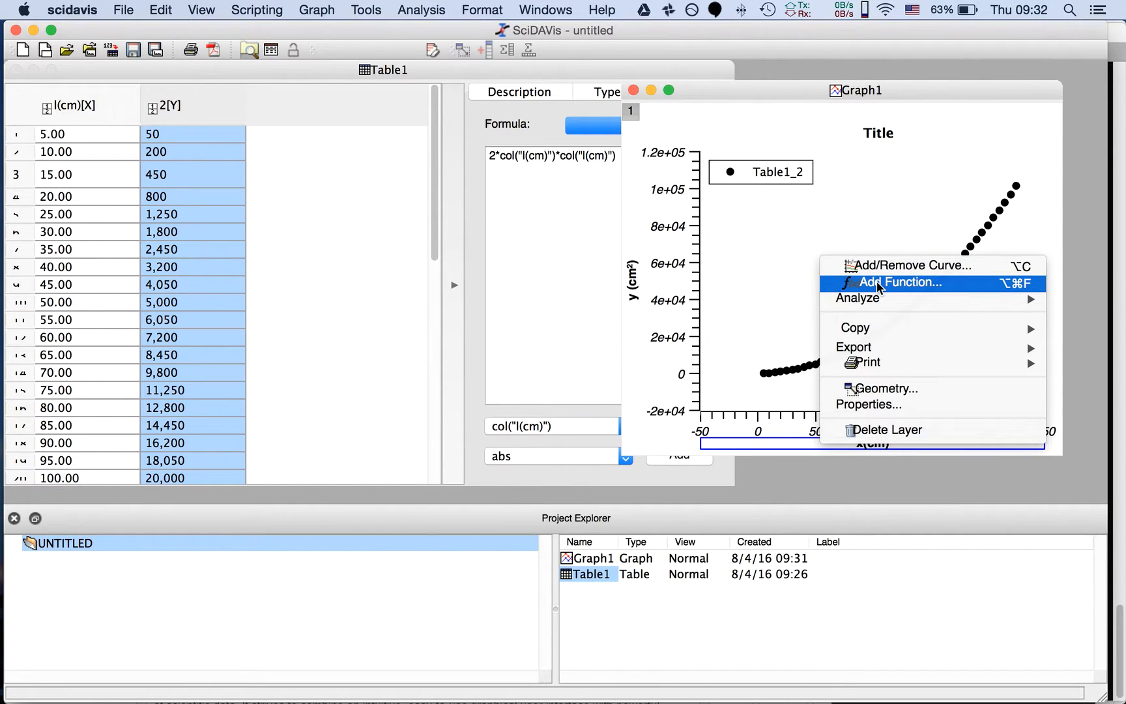
mouse_move(879, 299)
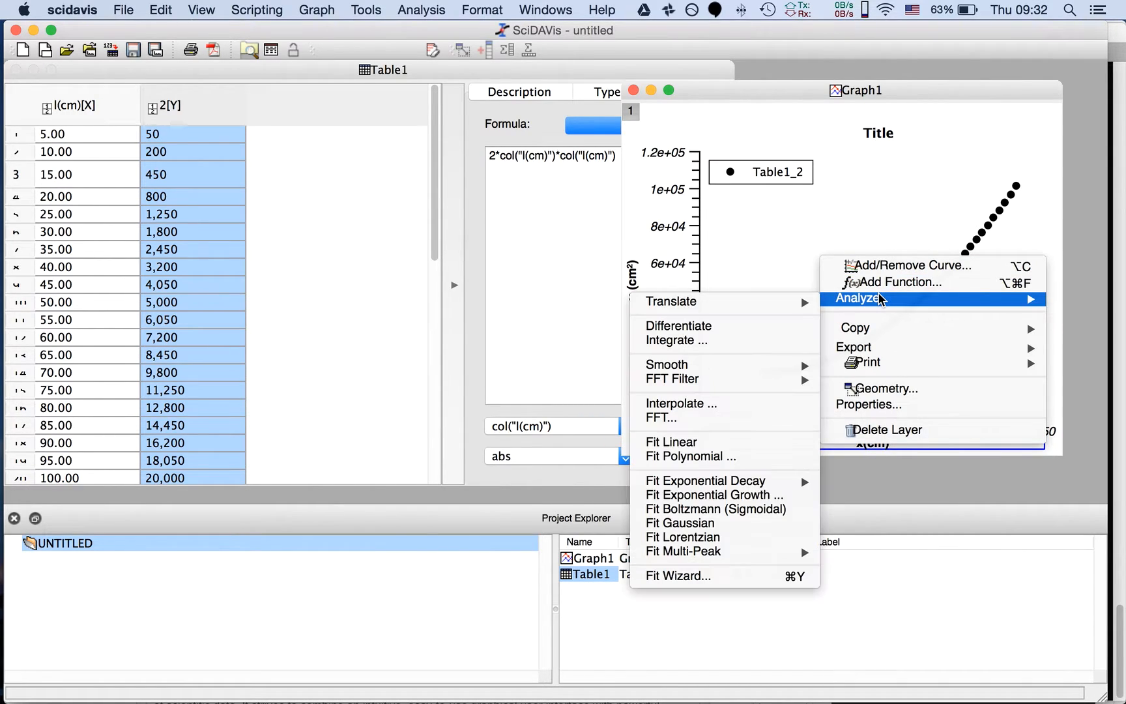
click(764, 225)
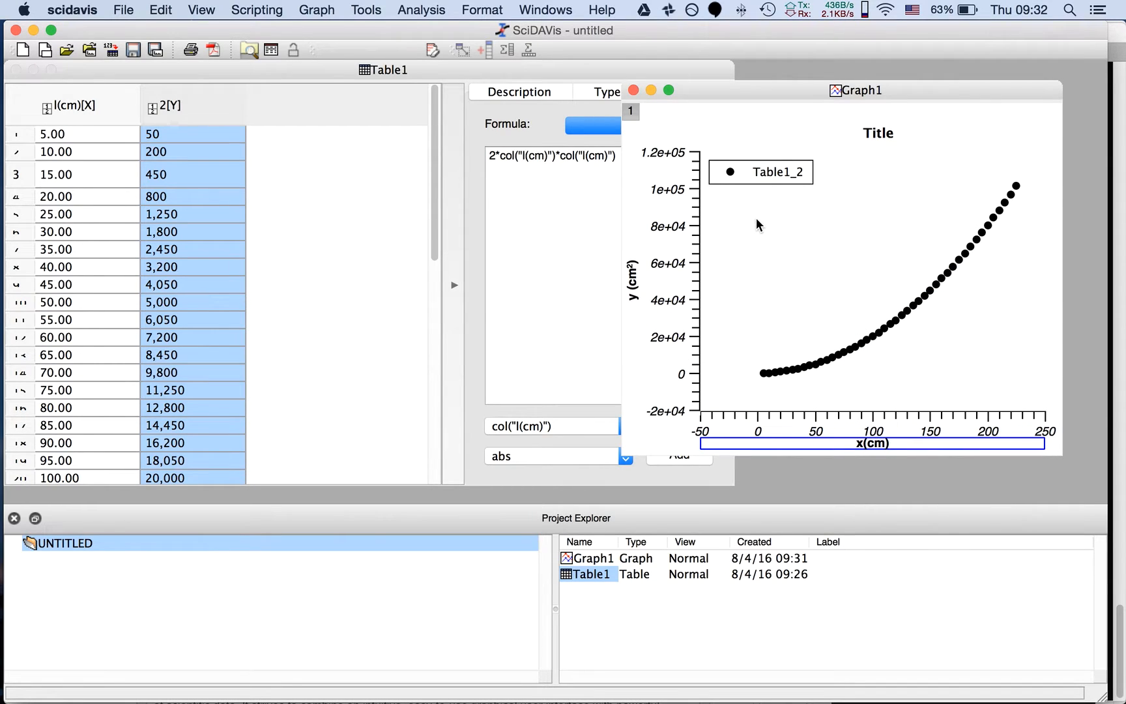
Change the graph's main title to "Título"
double_click(890, 130)
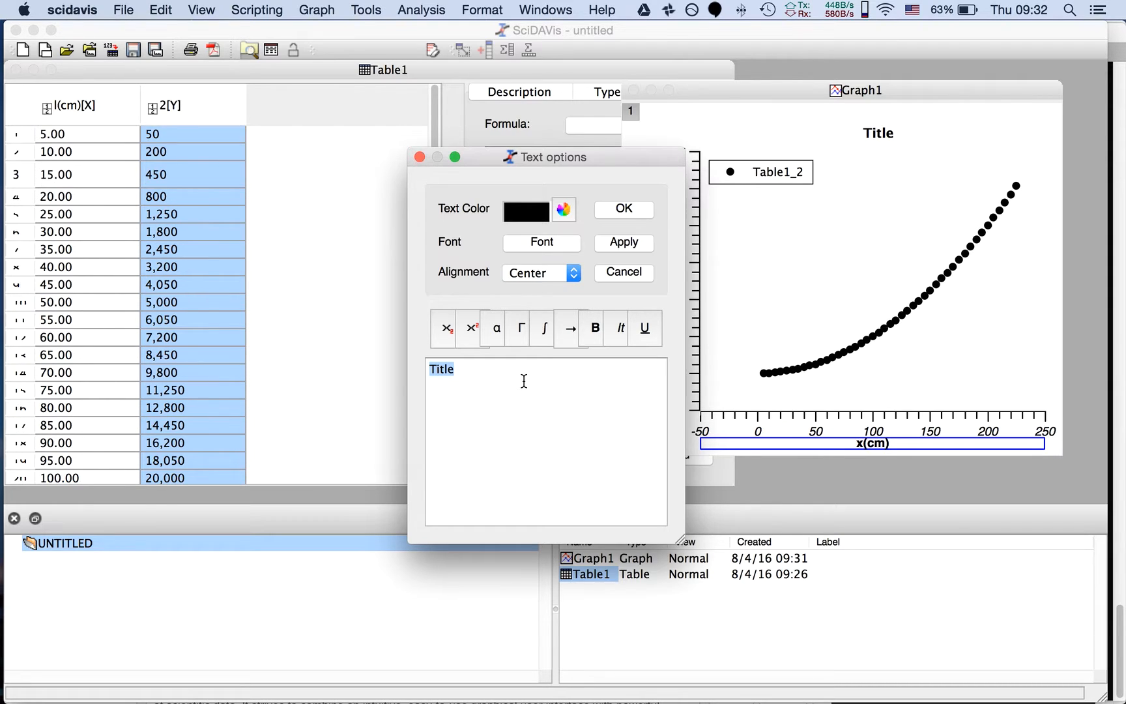
text(T)
text(ítu)
key(BackSpace)
text(tulo)
click(625, 209)
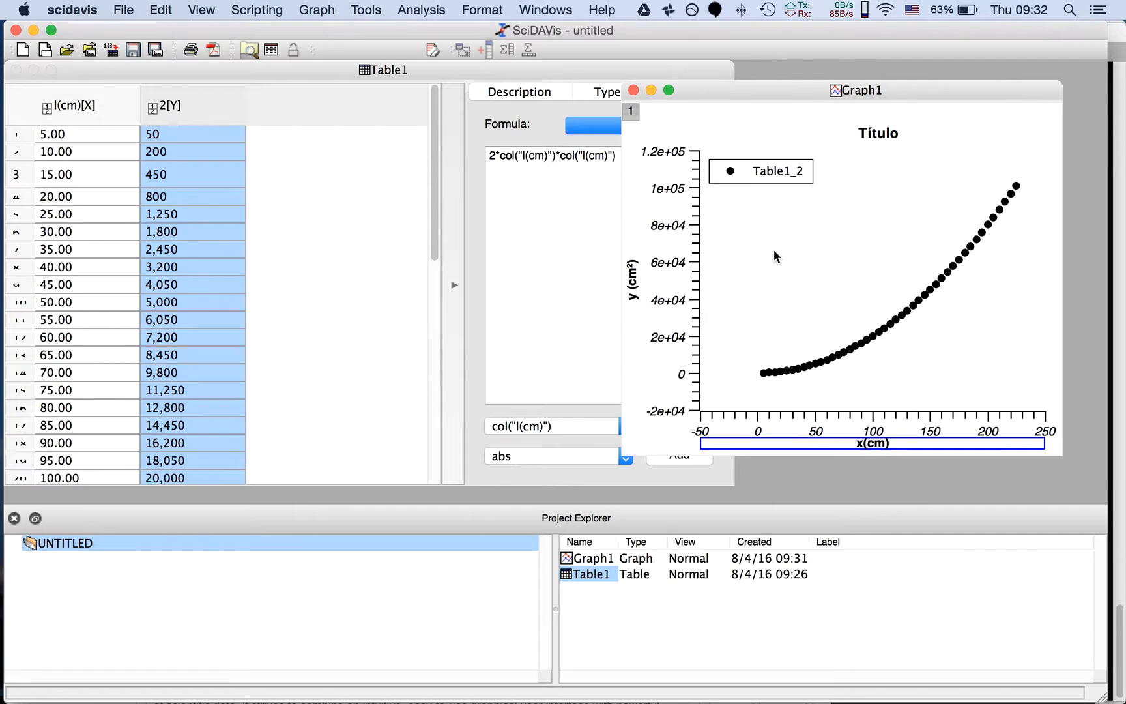
right_click(796, 243)
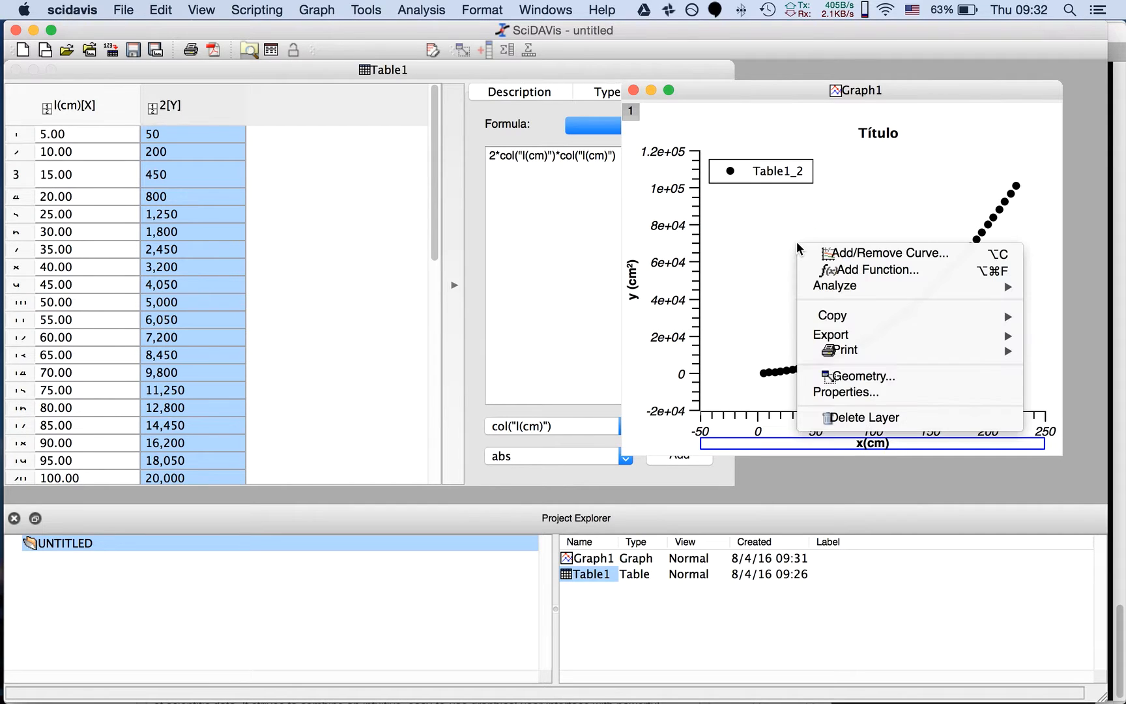
double_click(793, 209)
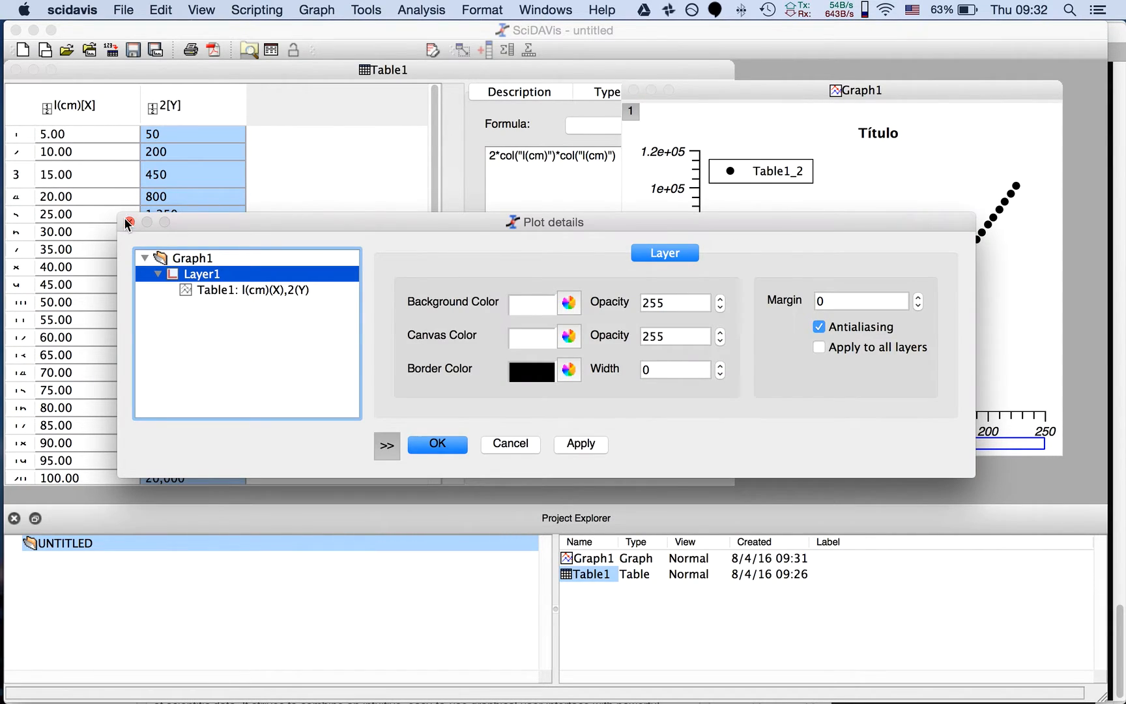
click(127, 222)
Export the graph window as a PDF named miprimeragrafica in /private/tmp/tmp-scidavis
right_click(839, 264)
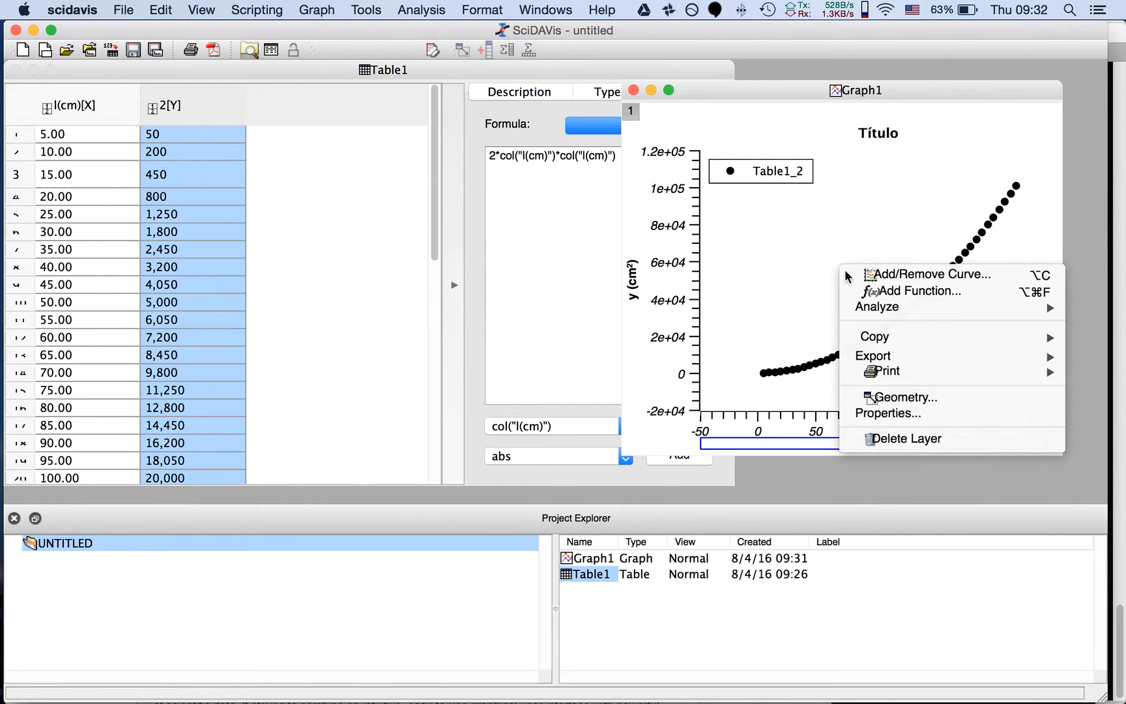
mouse_move(889, 352)
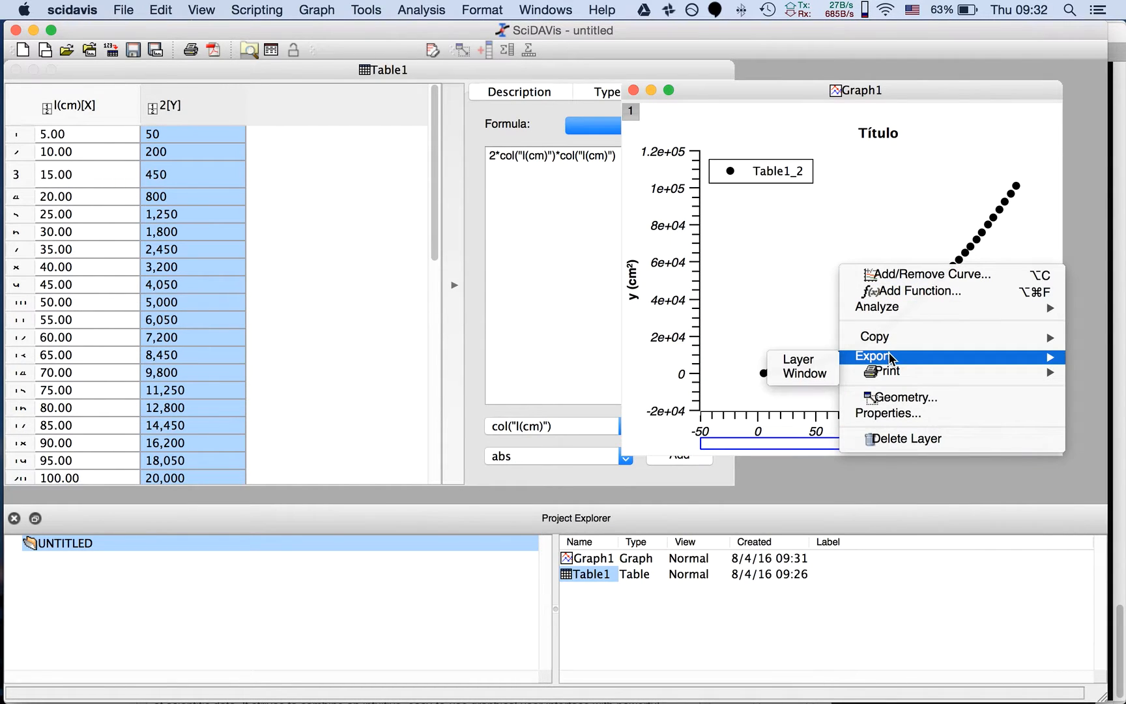
click(809, 372)
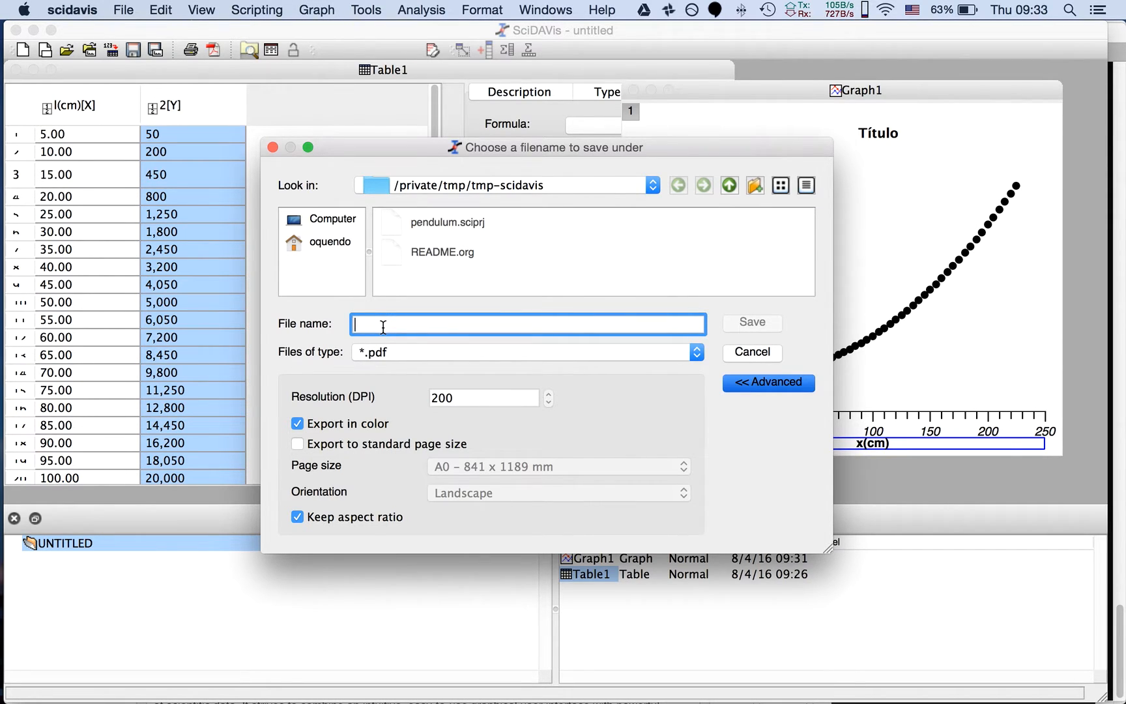
text(miprimeragrafica)
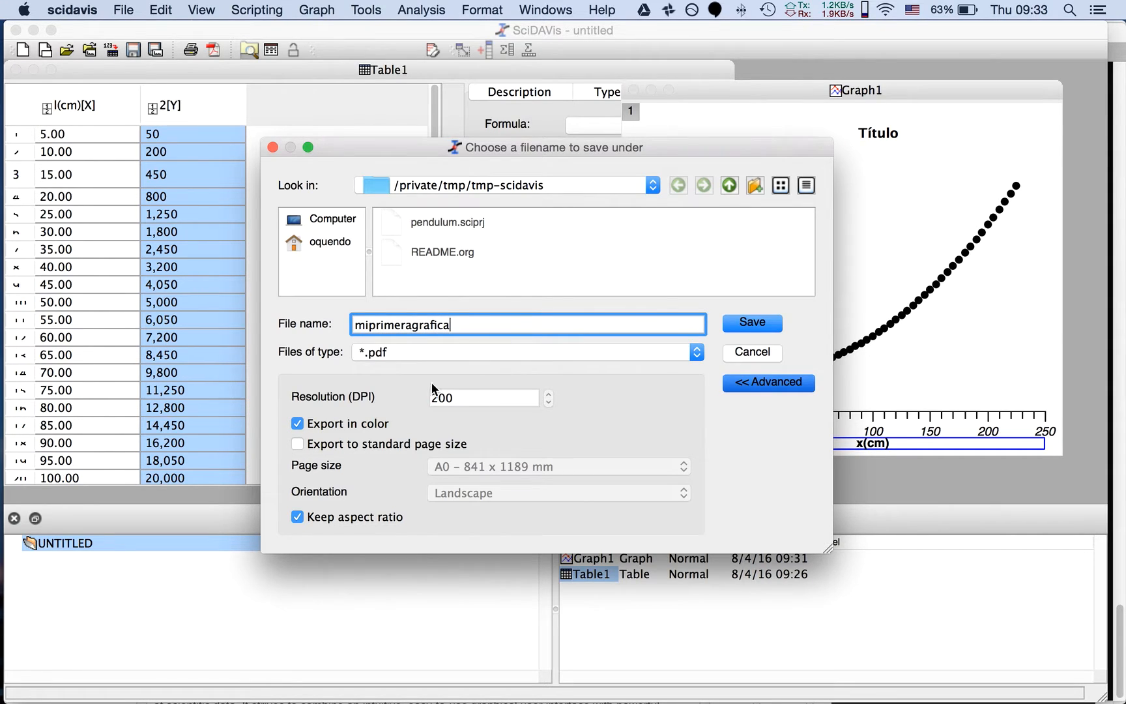
click(378, 352)
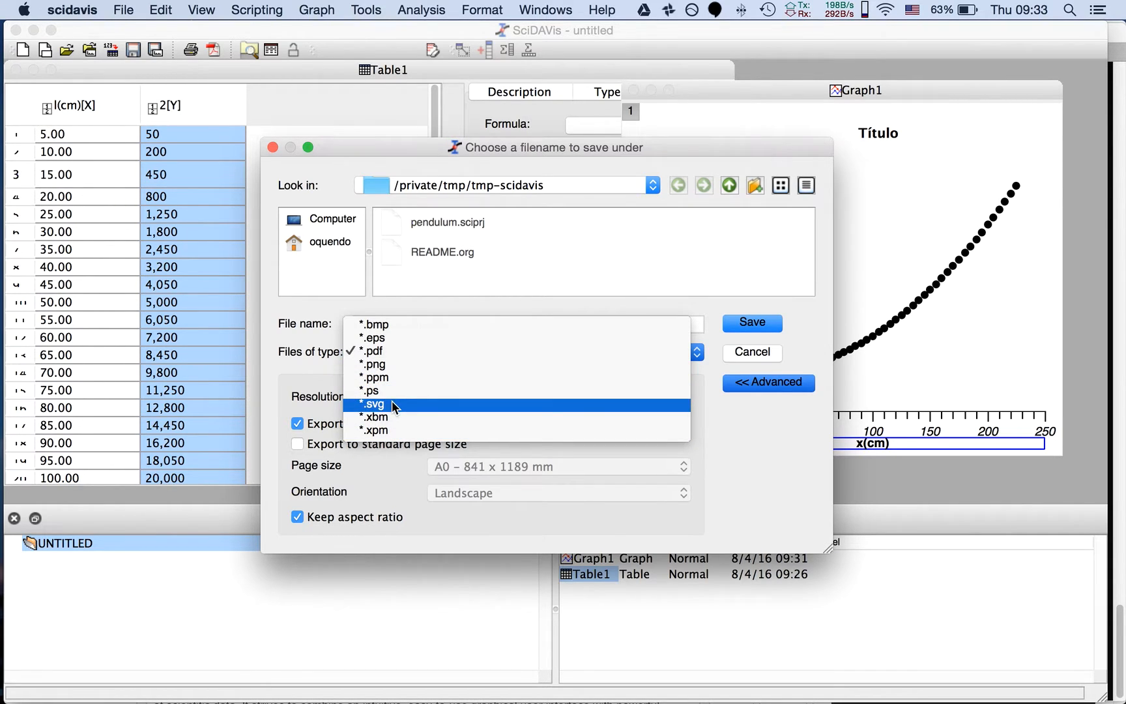
click(508, 299)
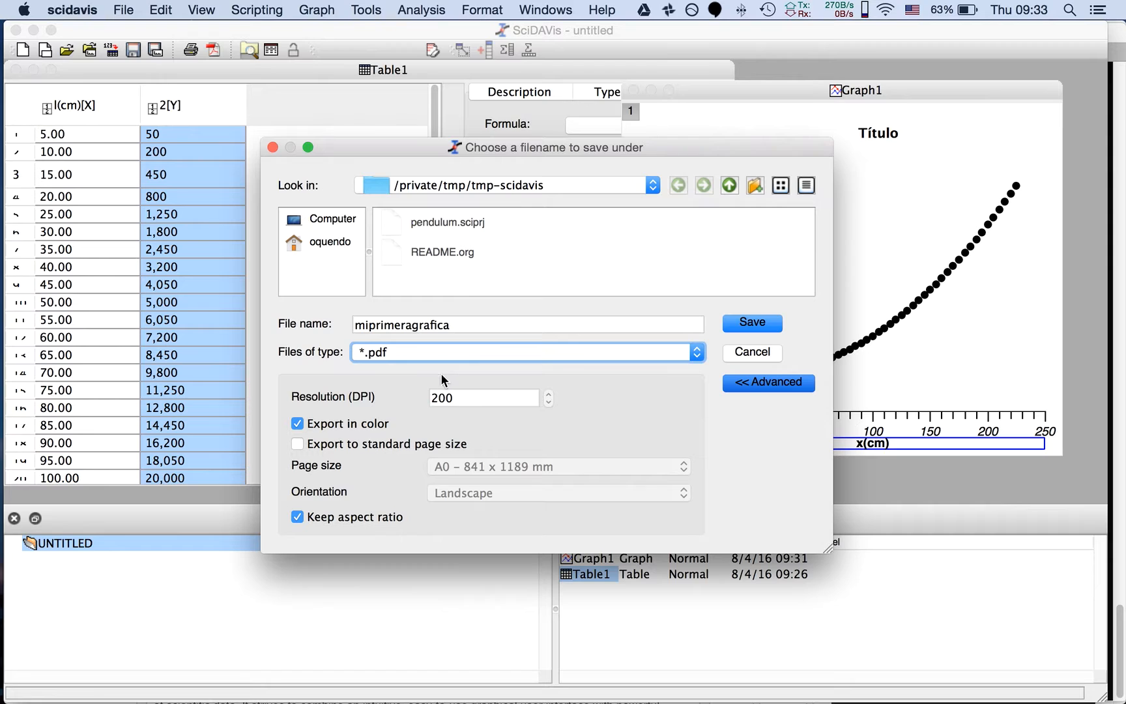
click(748, 321)
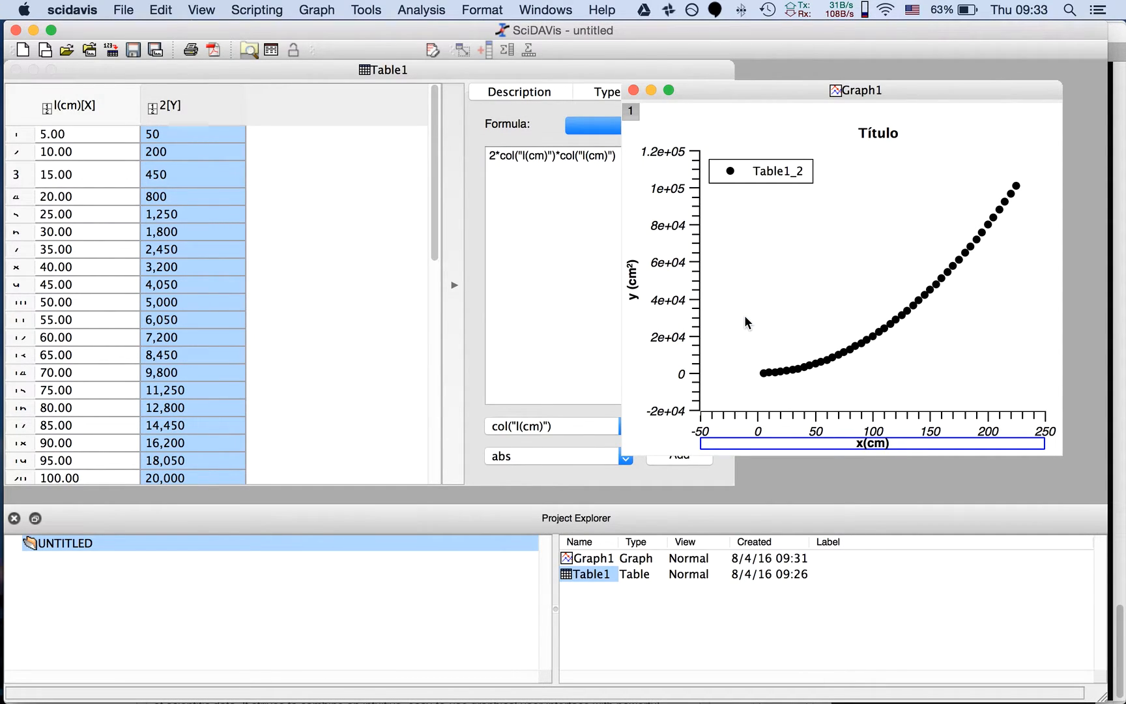
Switch to iTerm2, exit the Emacs session showing README.org, and list the files in the working folder
key(super+Tab)
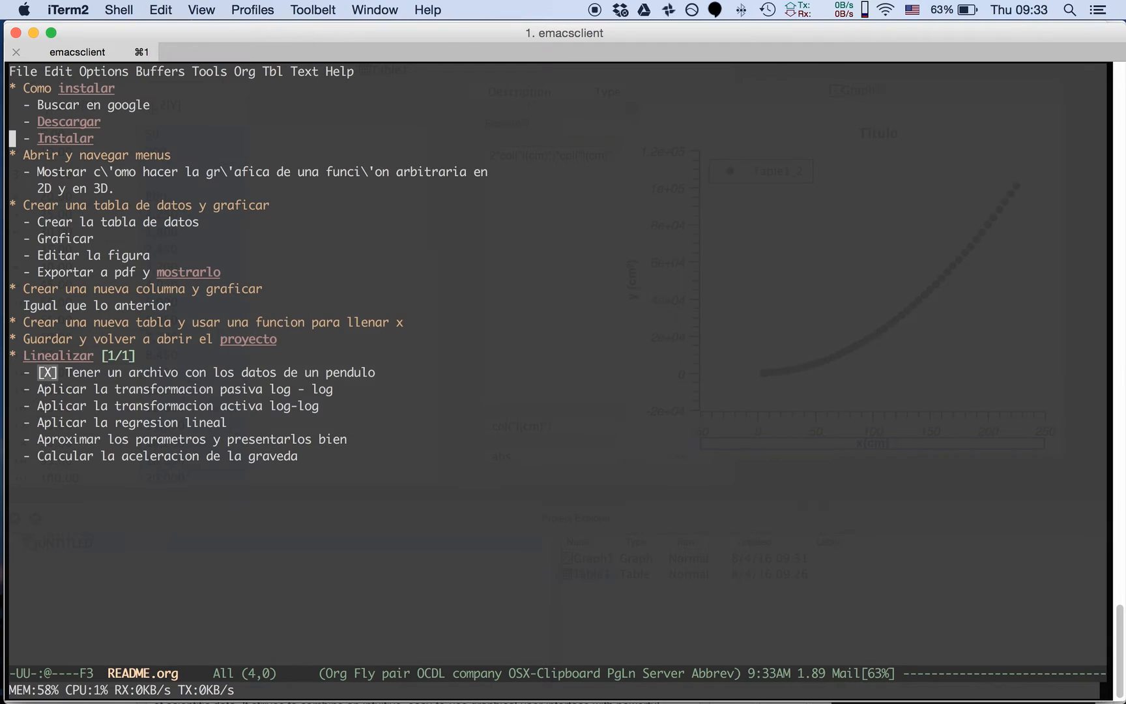
key(ctrl+x)
key(ctrl+c)
text(ls)
key(Return)
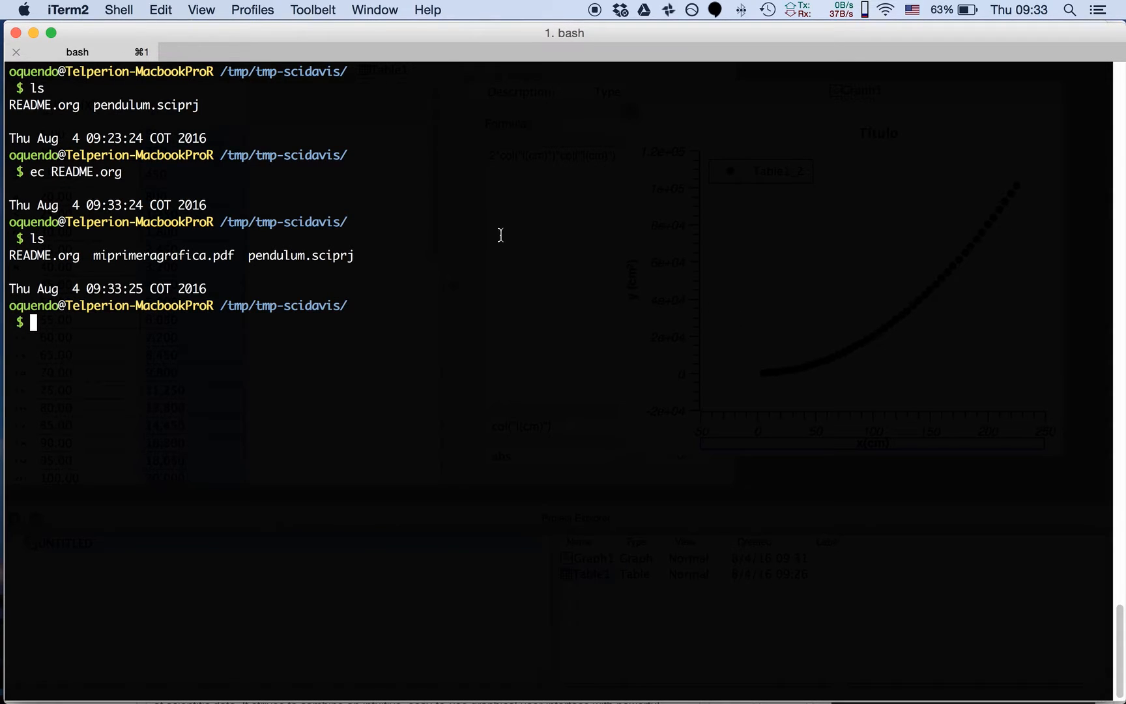
Open miprimeragrafica.pdf from the terminal to view the exported graph
text(open m)
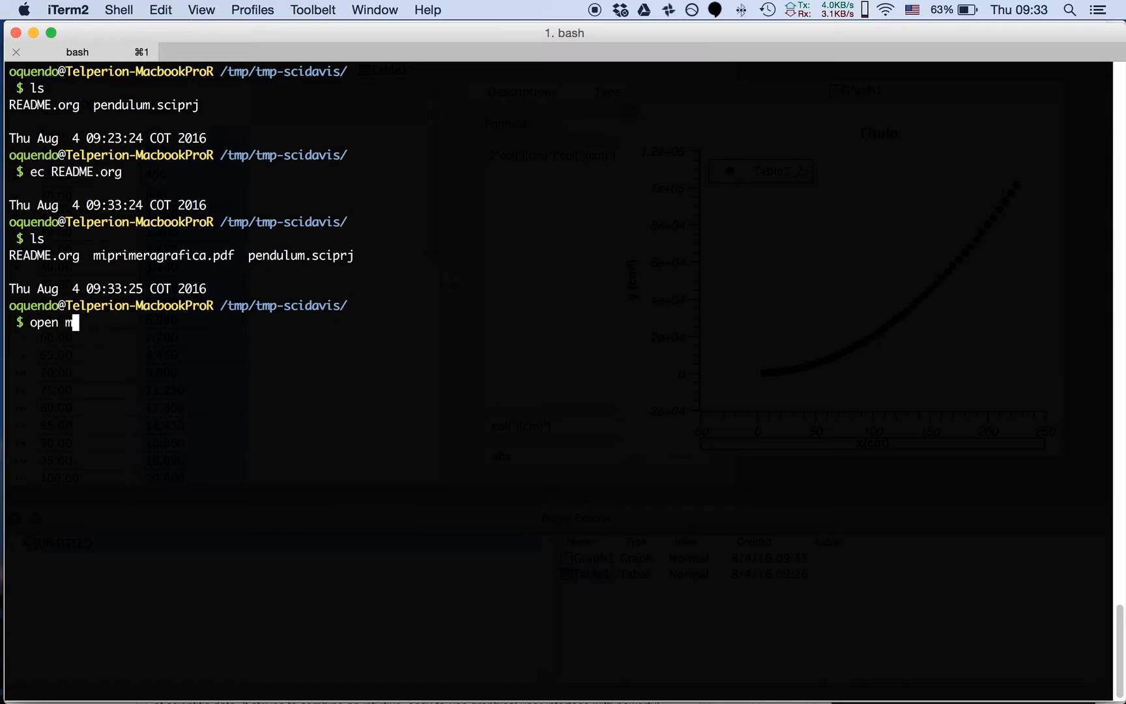
key(Tab)
key(Return)
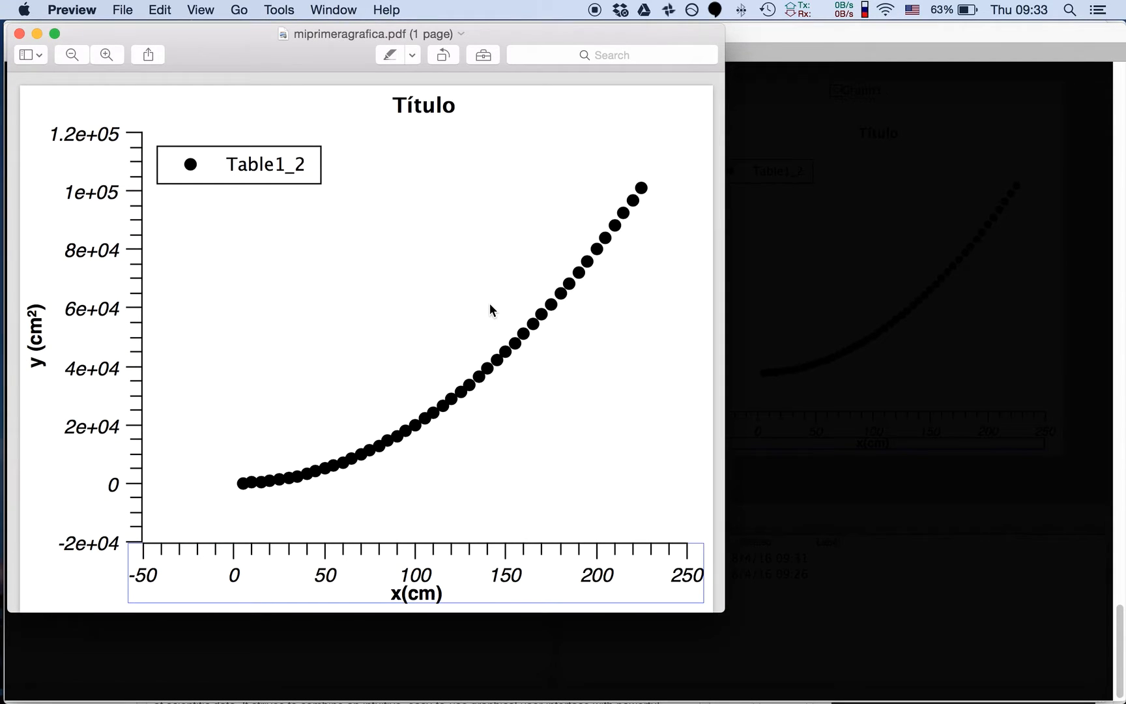
Zoom far into the plotted points of miprimeragrafica.pdf to inspect how sharp the exported markers are
drag(307, 50, 477, 52)
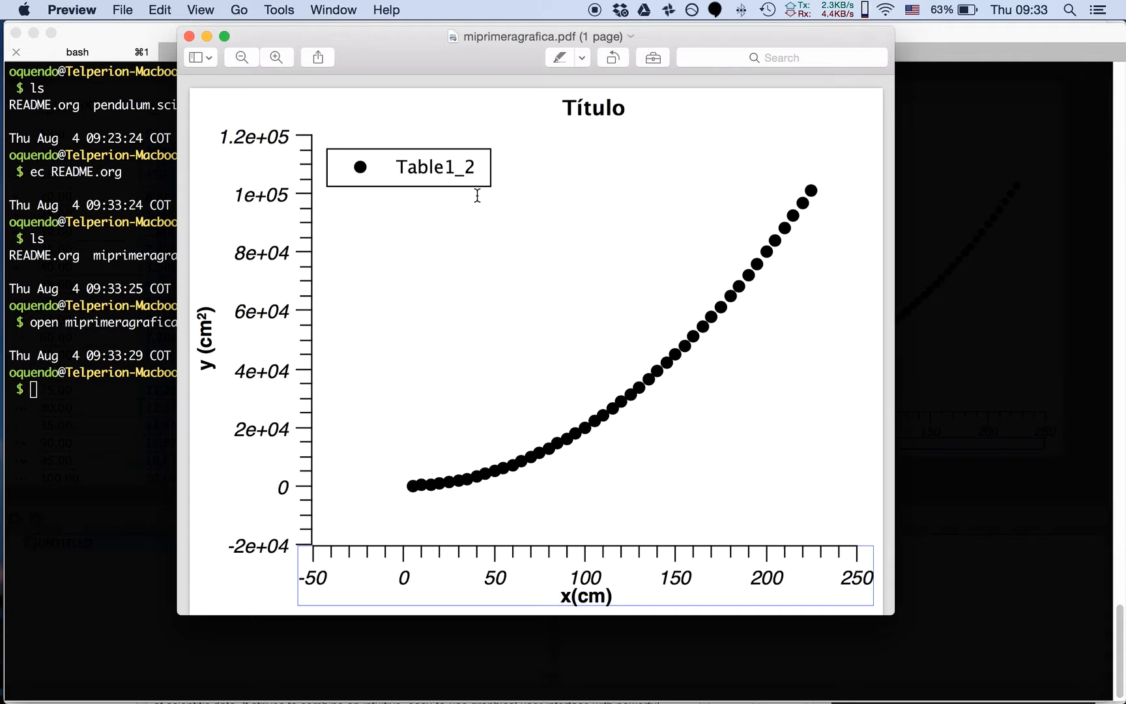
key(super+plus)
key(super+plus)
key(super+plus)
key(super+plus)
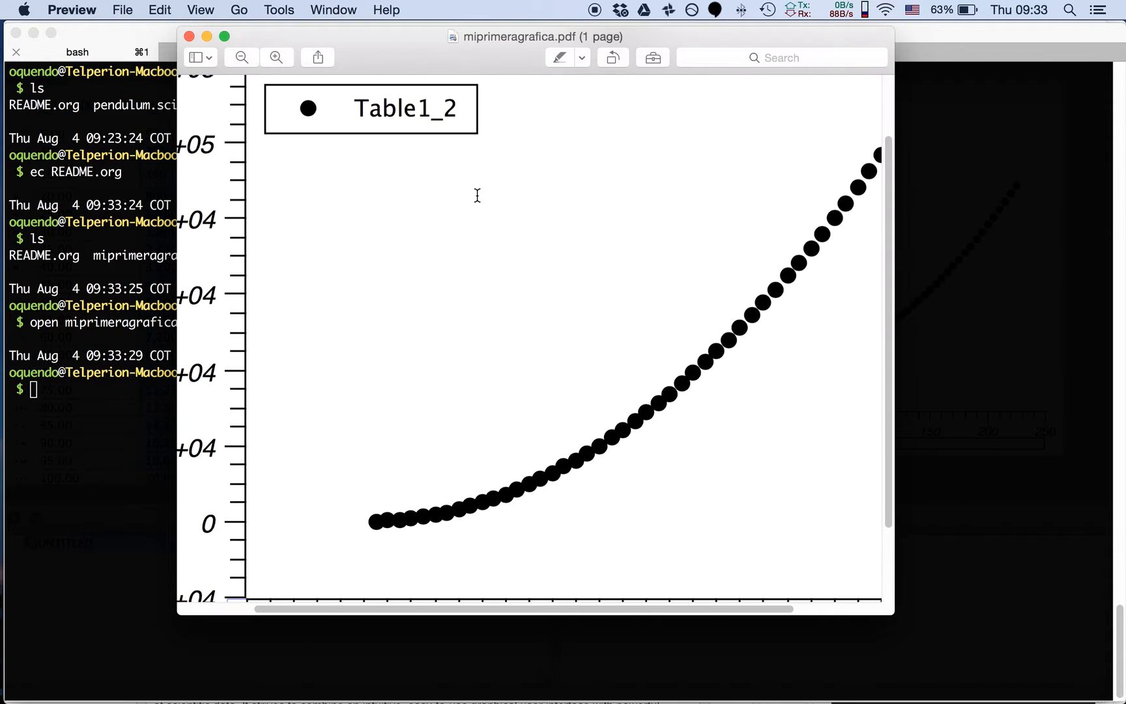
key(super+plus)
key(super+plus)
key(super+plus)
key(super+plus)
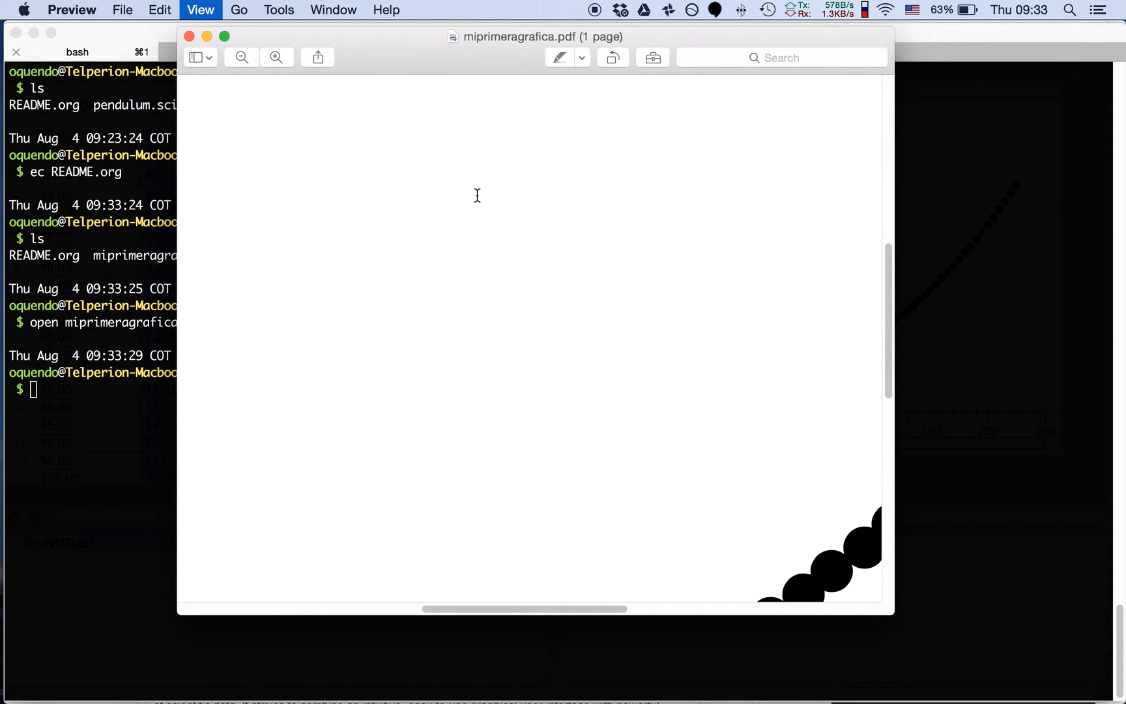
drag(887, 318, 886, 435)
key(super+plus)
key(super+plus)
key(super+plus)
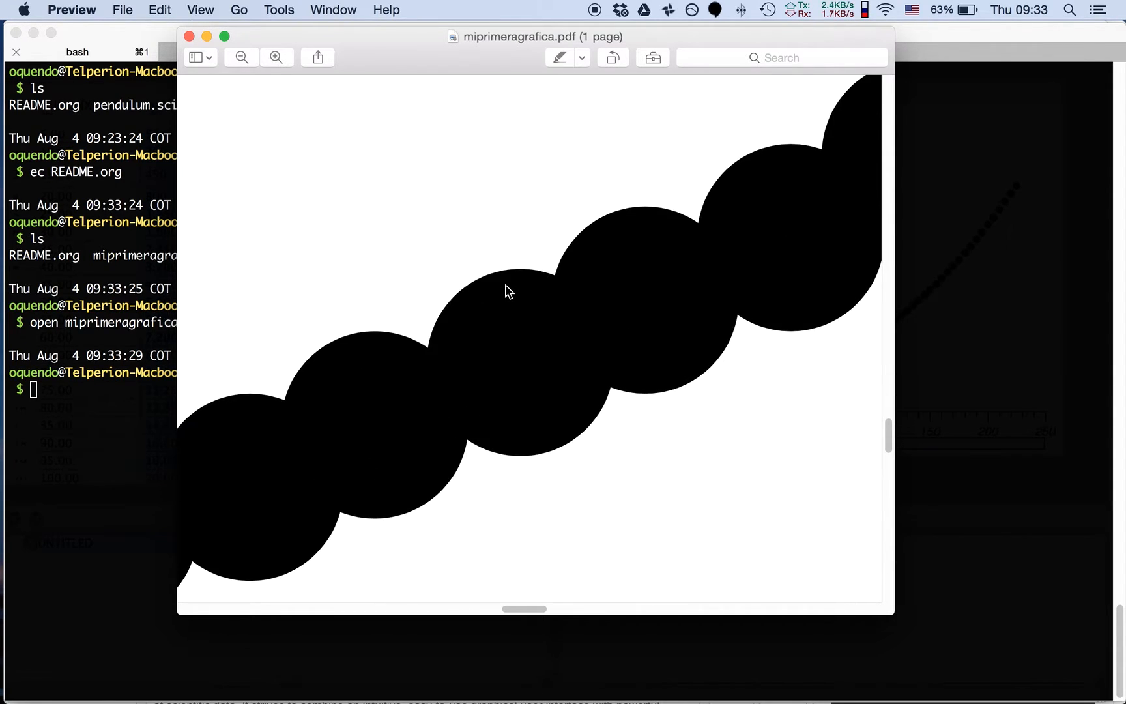
key(super+plus)
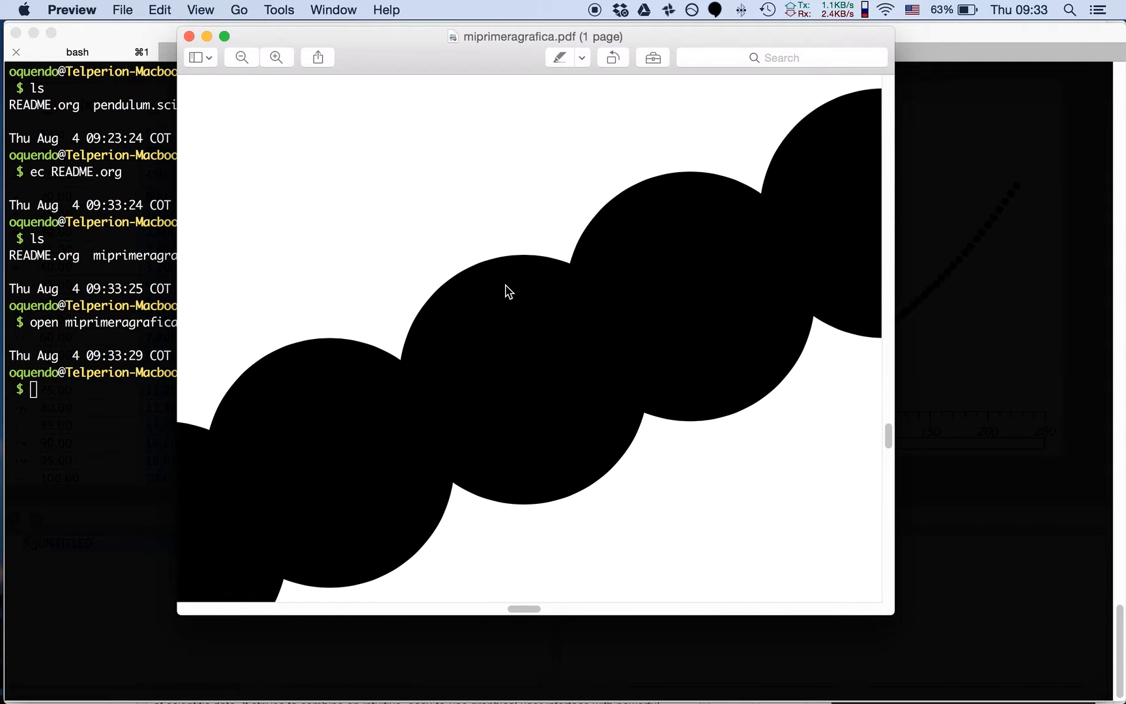
Close the PDF preview and list the working folder's files in the terminal with human-readable sizes using ls -lh
click(189, 37)
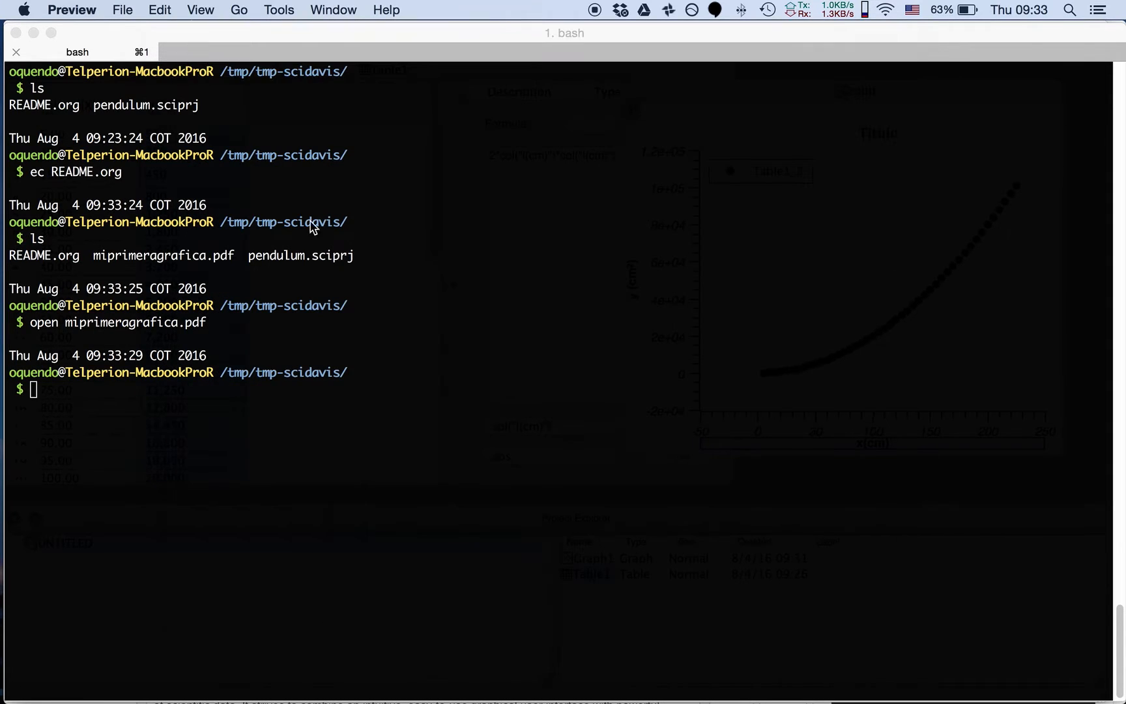
text(ls -lh)
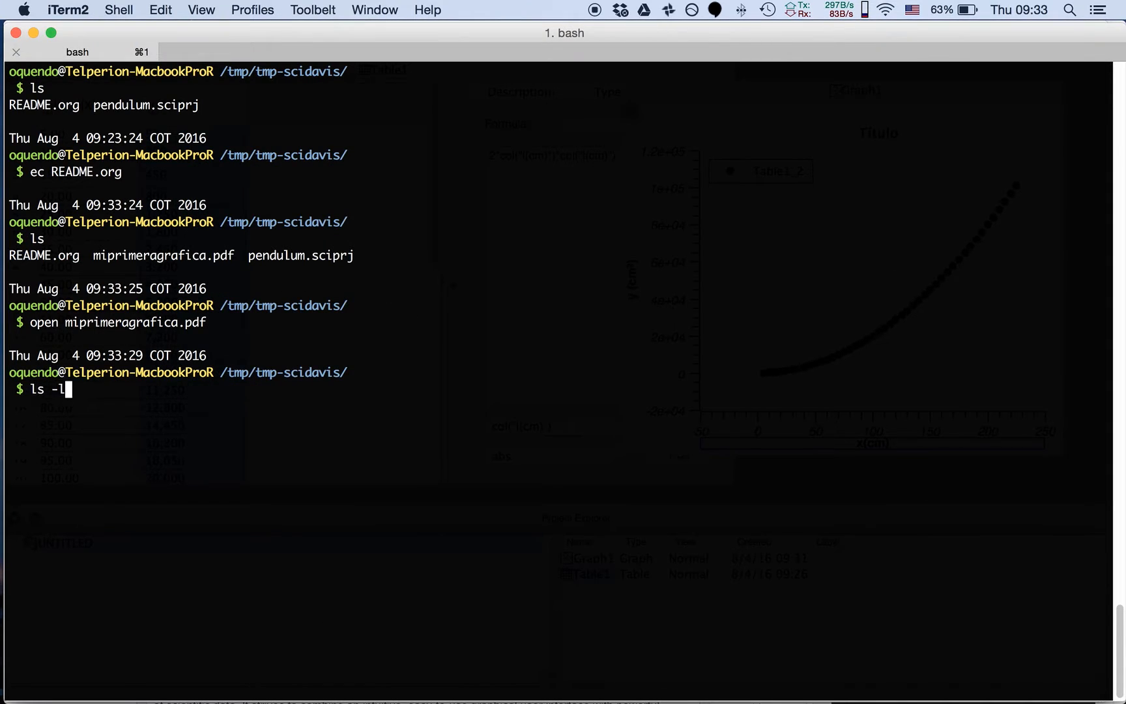
key(Return)
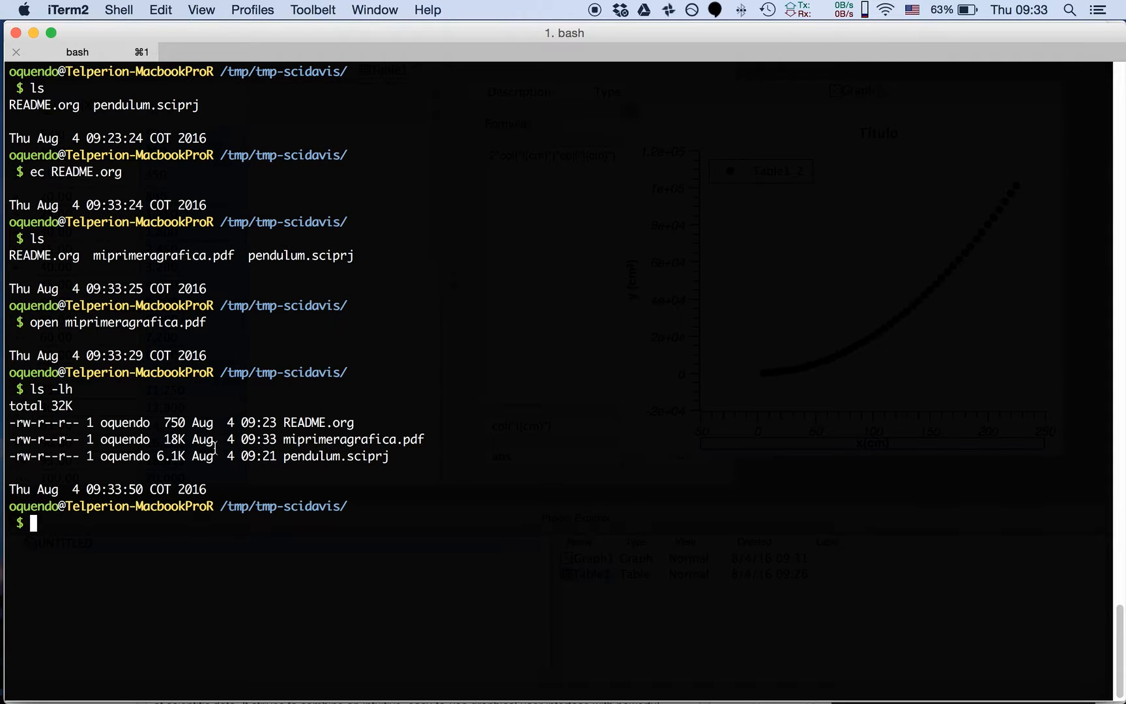
Switch back to SciDAVis and shift the Graph1 window slightly away from the table
key(super+Tab)
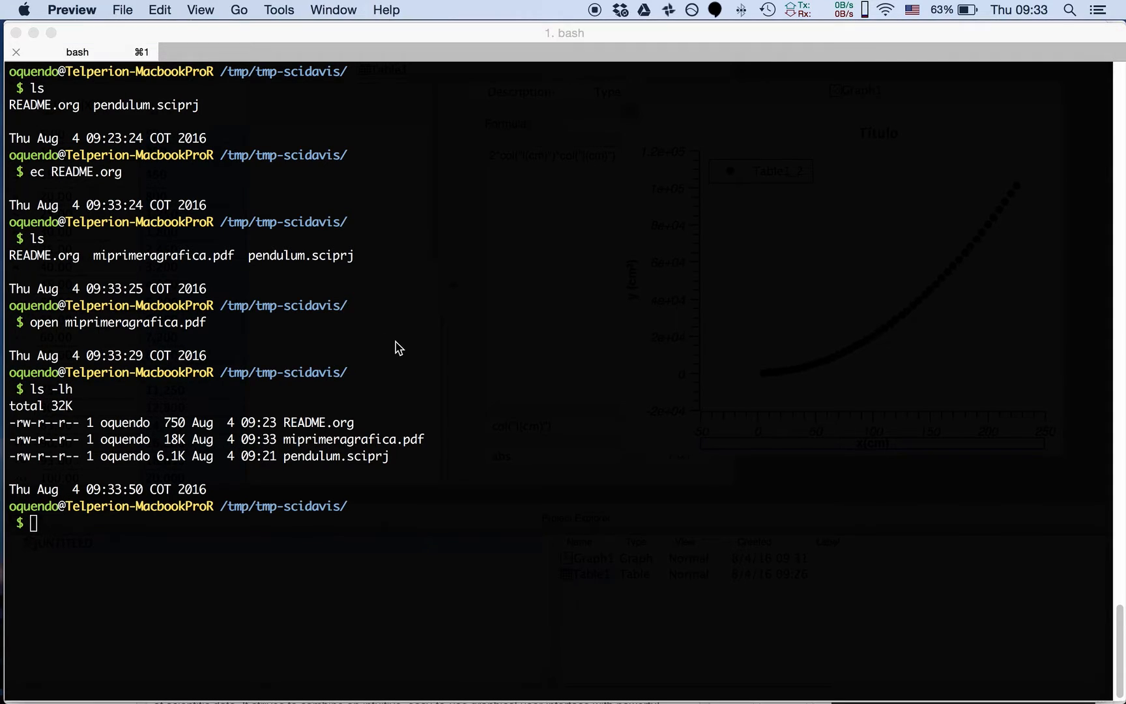
key(super+Tab)
key(super+Tab)
key(super+Tab)
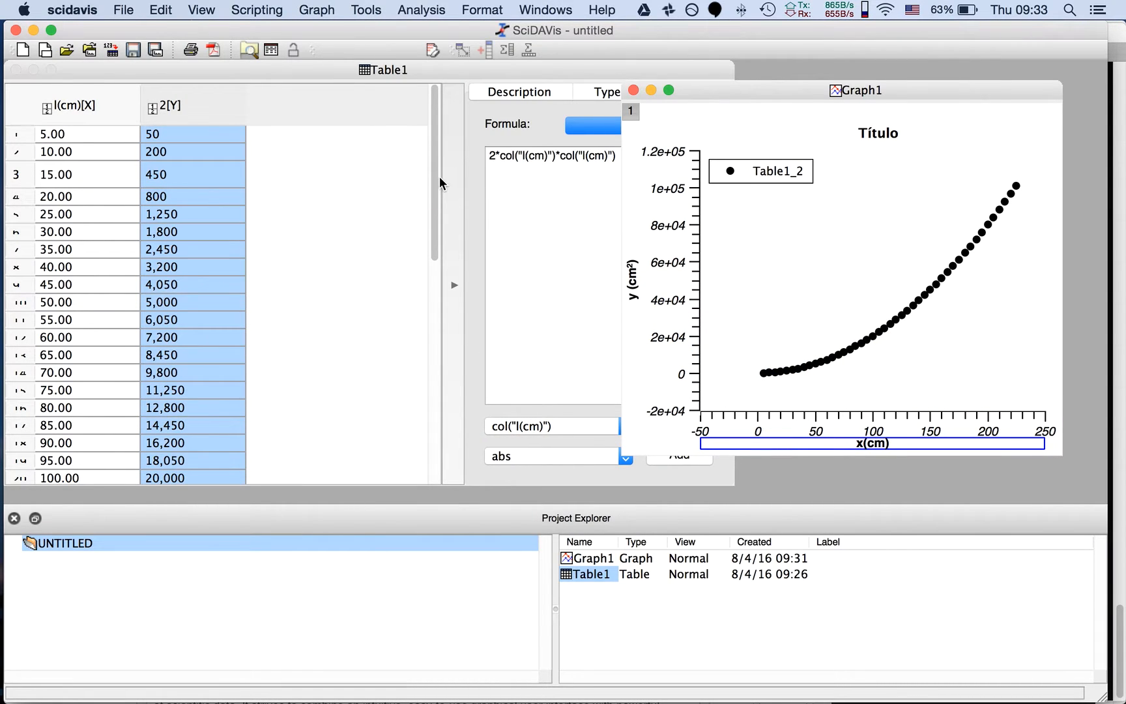
drag(704, 98, 745, 101)
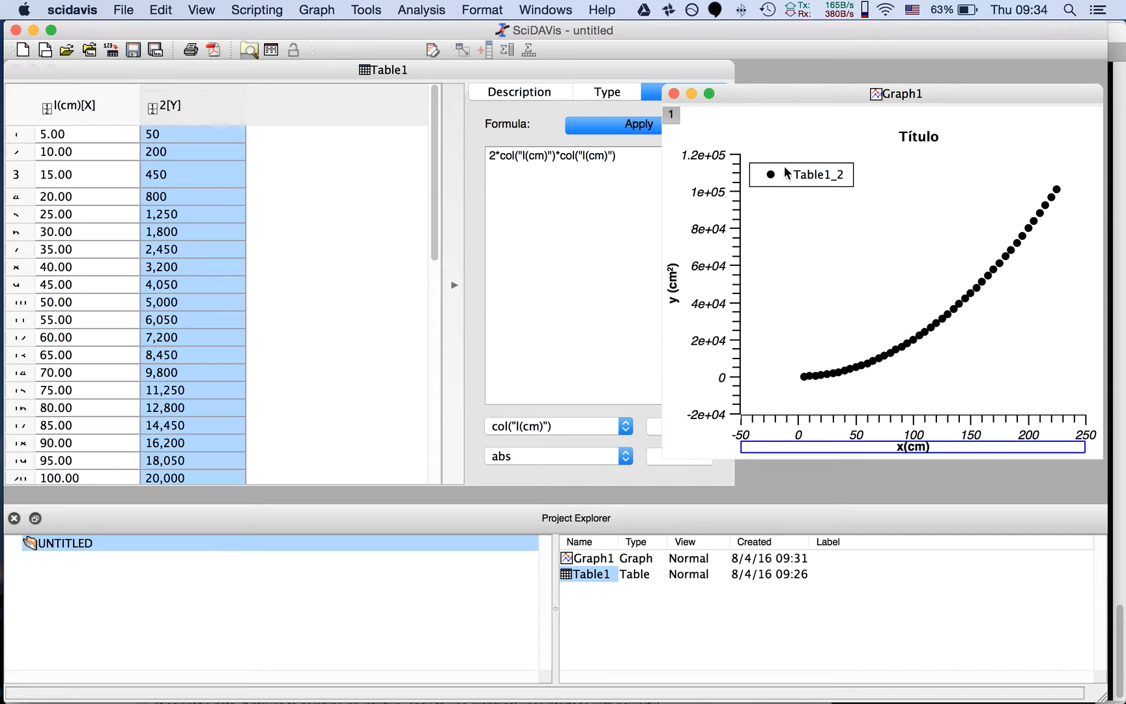
Change the scatter plot's symbols to the Rectangle style with a red fill color
double_click(954, 304)
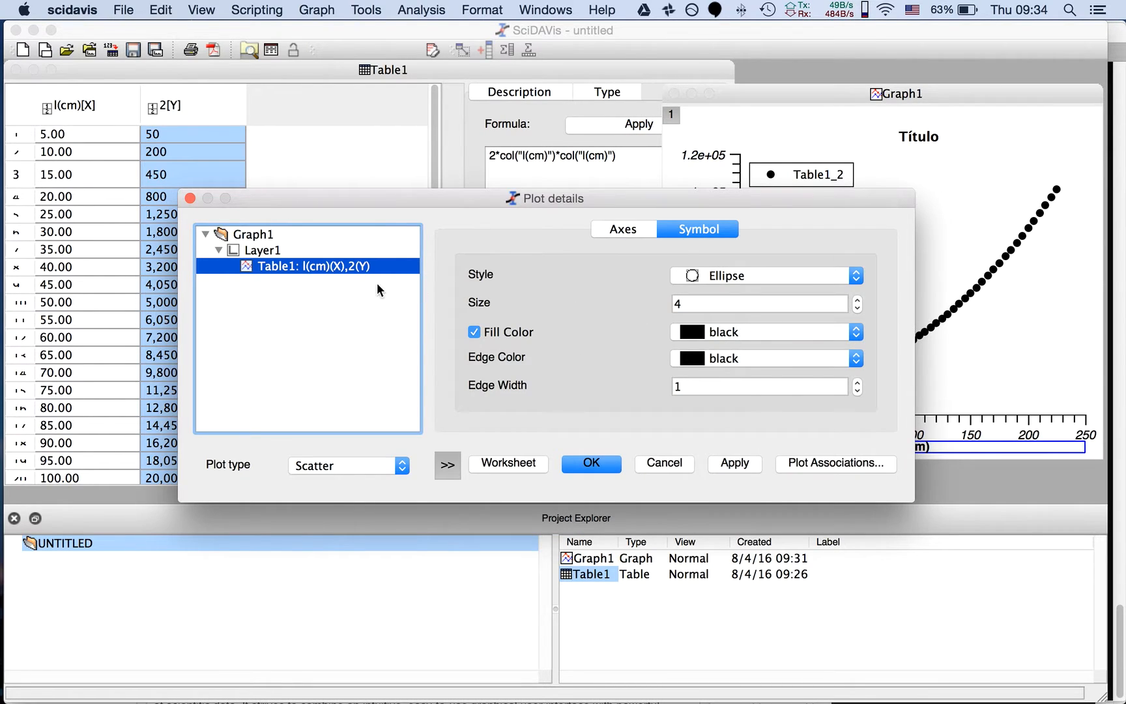
click(855, 275)
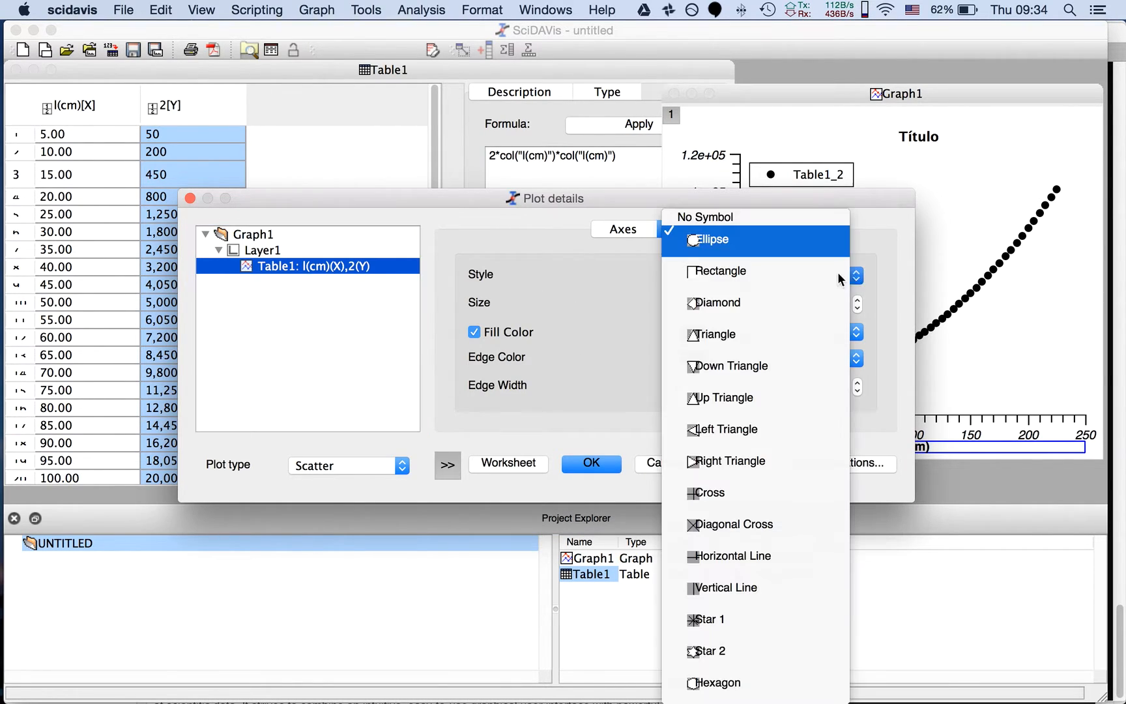
click(770, 272)
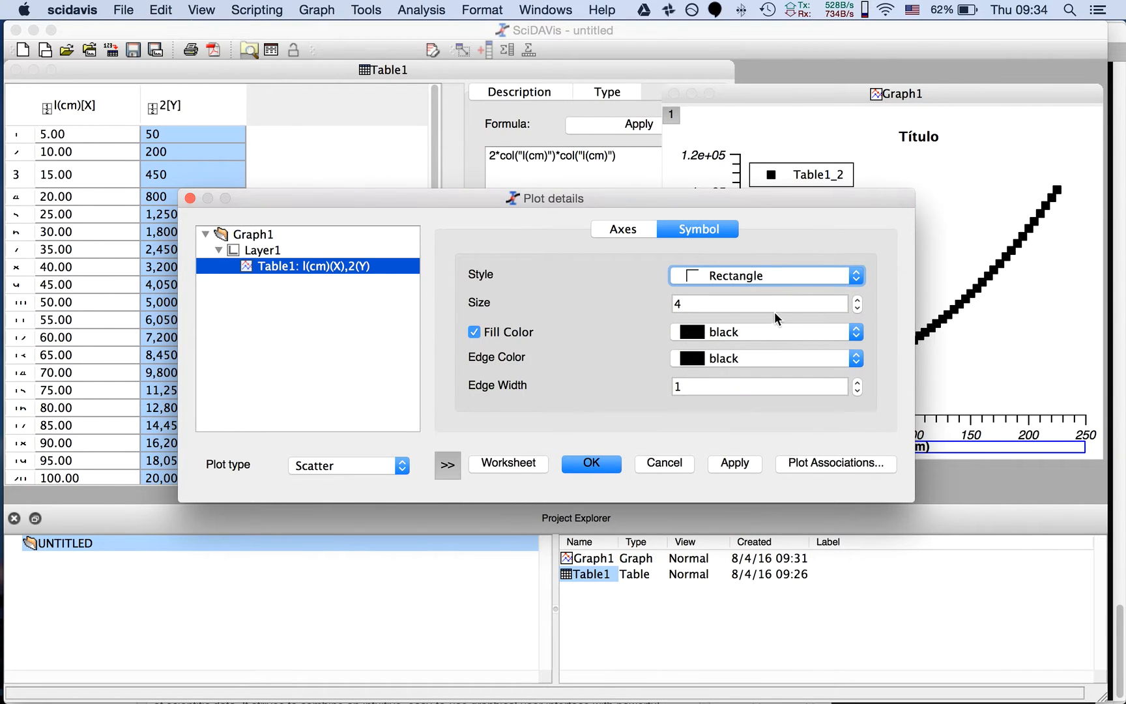
click(751, 331)
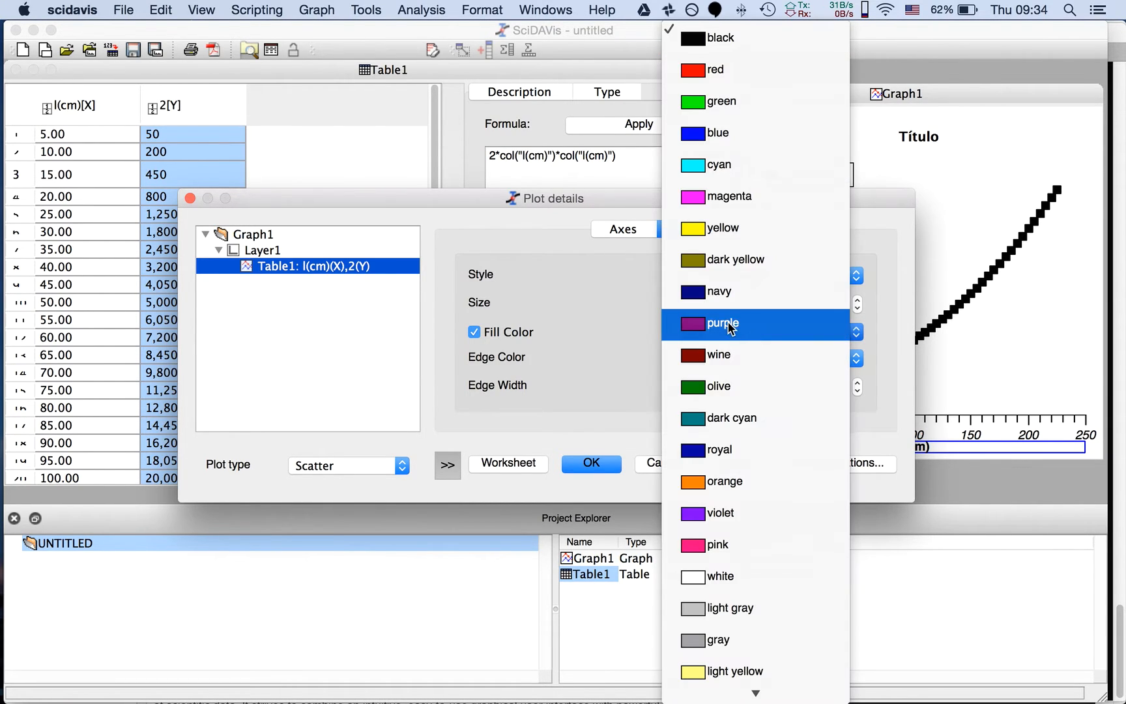
click(720, 69)
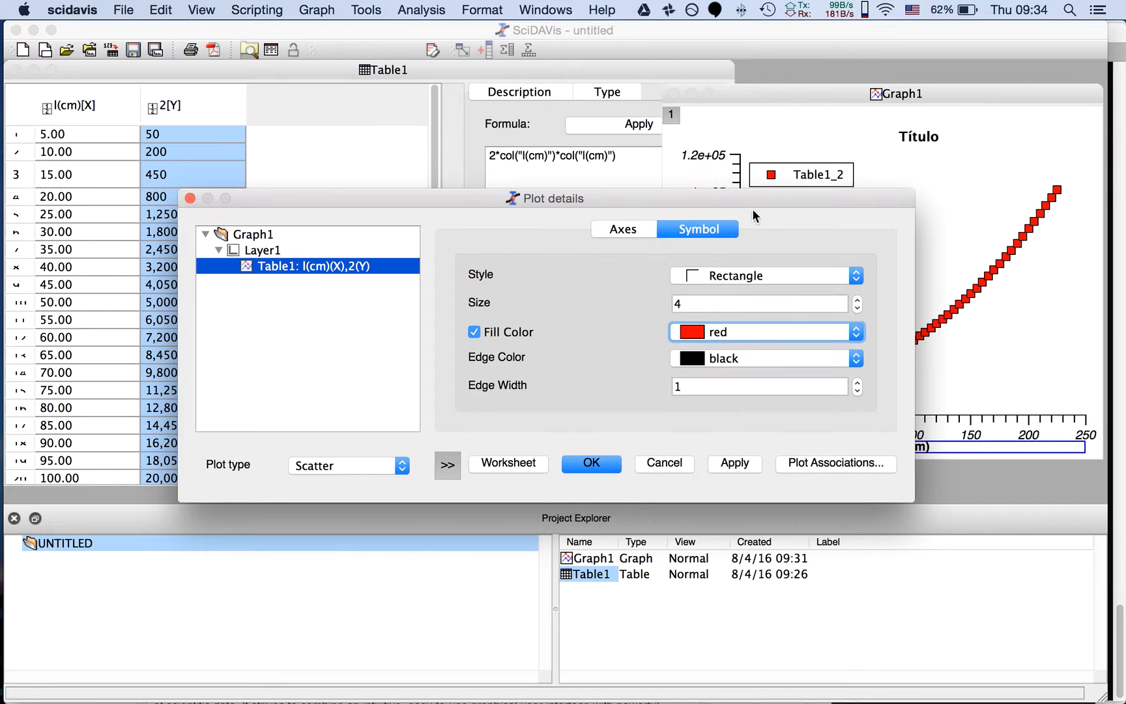
click(598, 464)
Reposition the Graph1 window so it sits closer to the table
drag(935, 254, 878, 246)
click(838, 88)
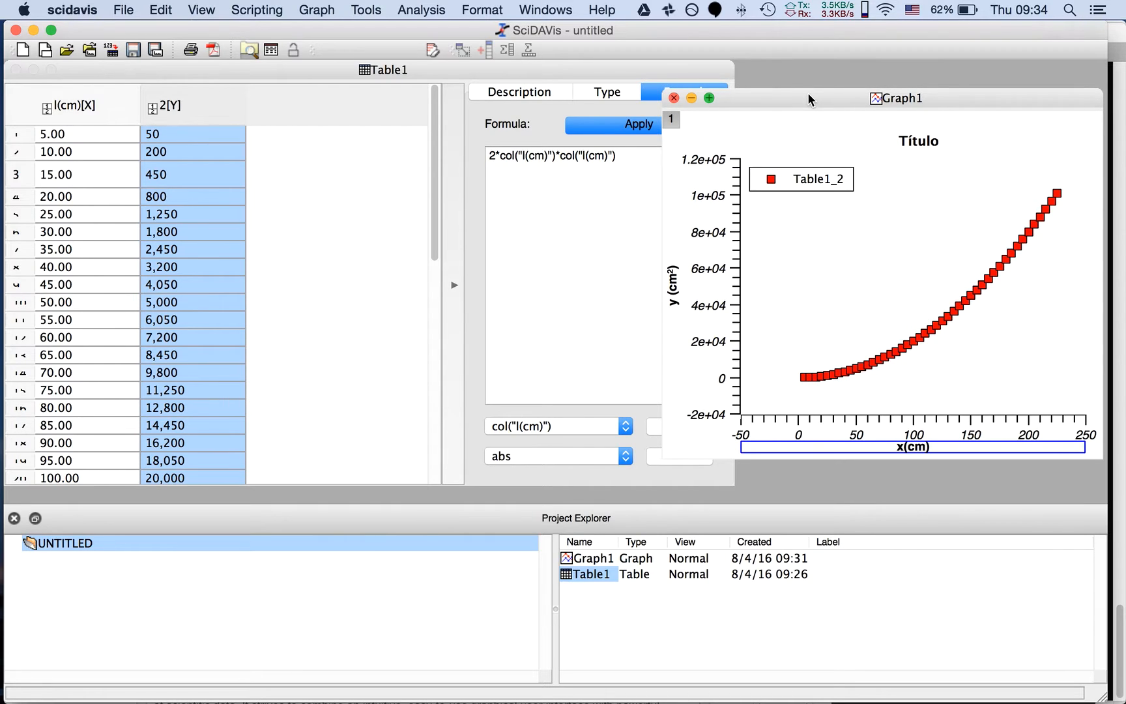
drag(808, 93, 775, 97)
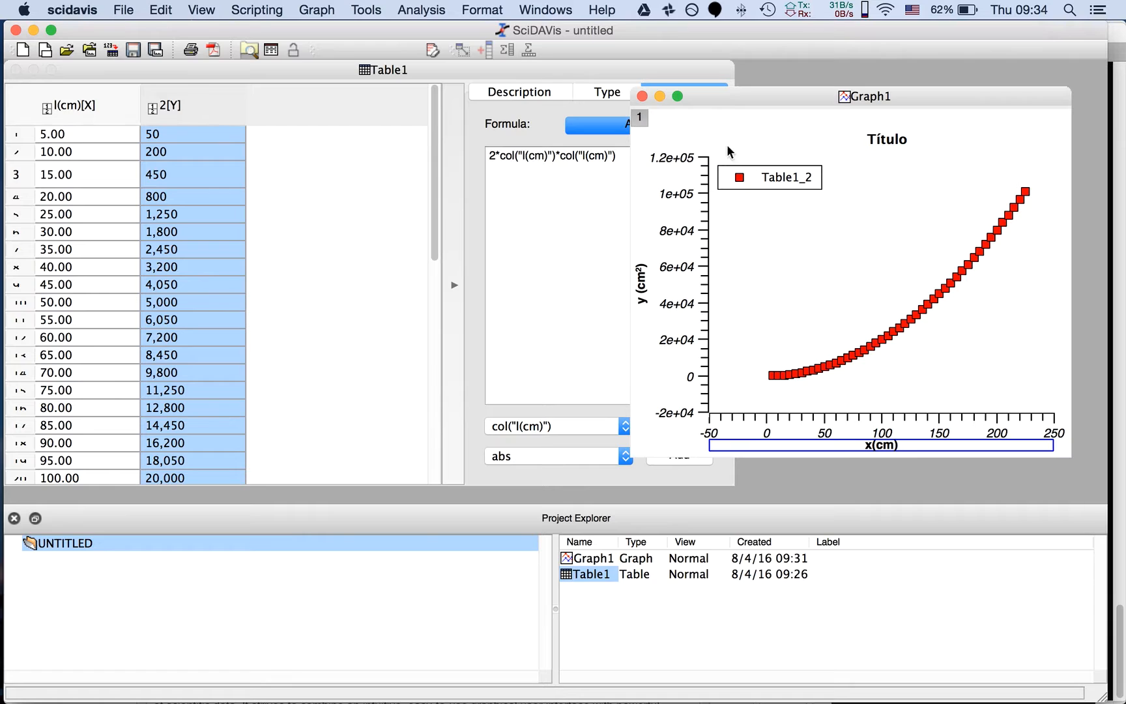
Save the project as miprimerproyecto in the tmp-scidavis folder, using the SciDAVis project format
click(117, 10)
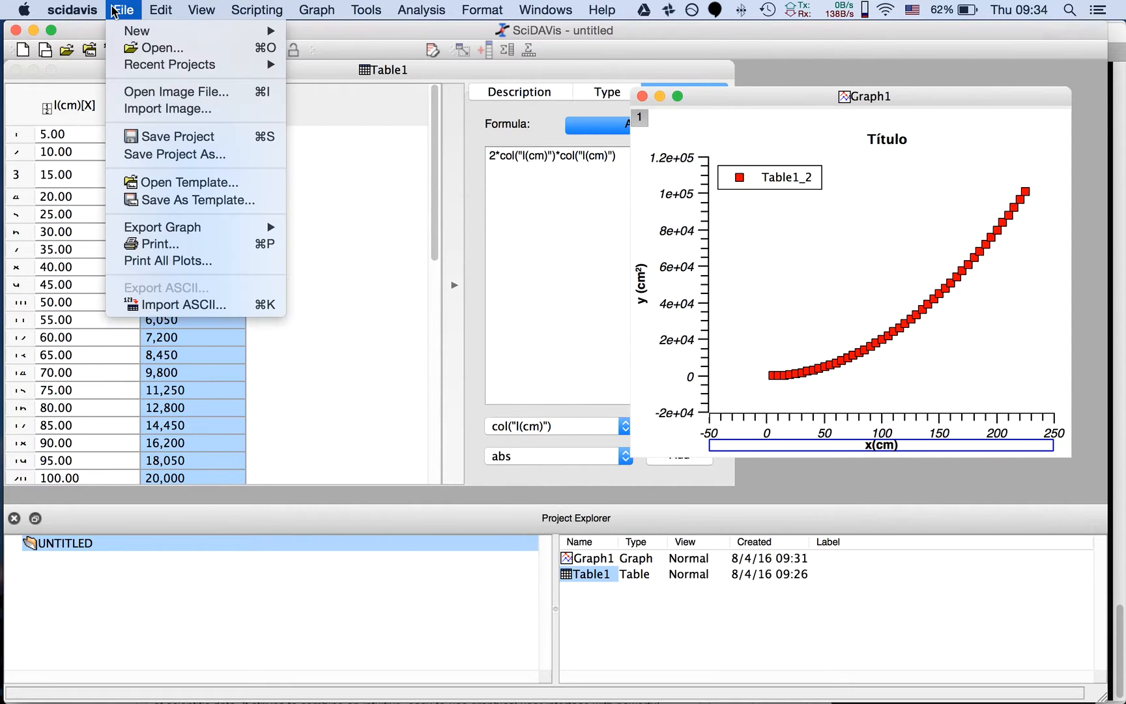
click(150, 155)
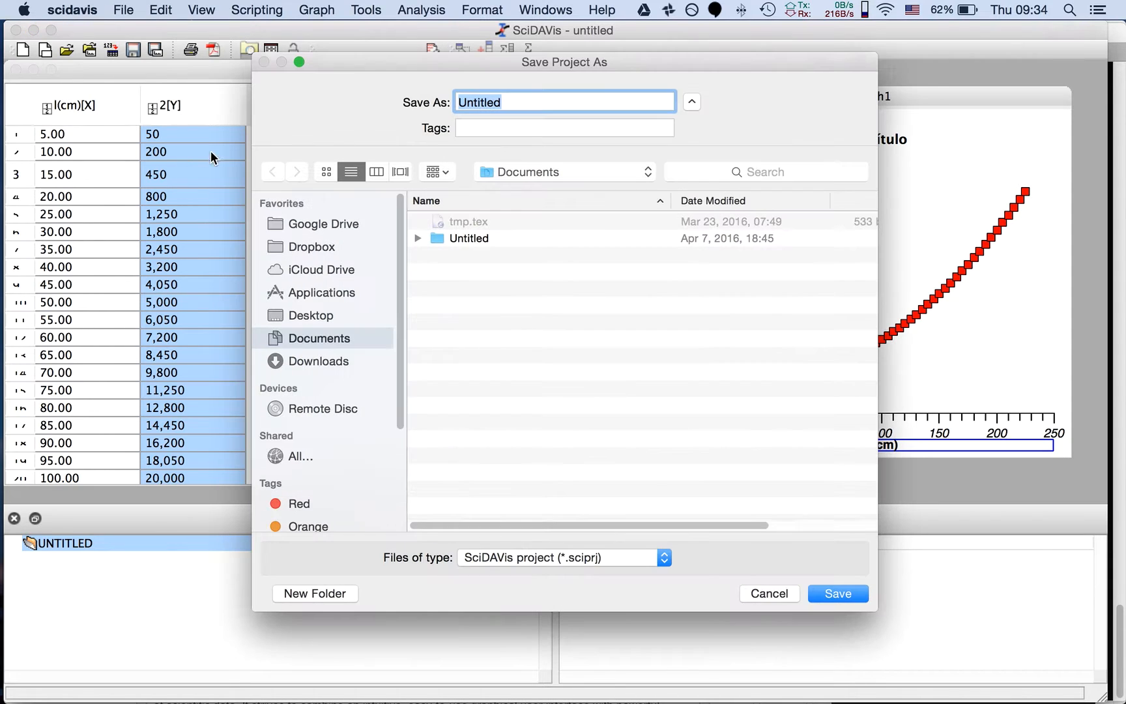
text(miprimerproj)
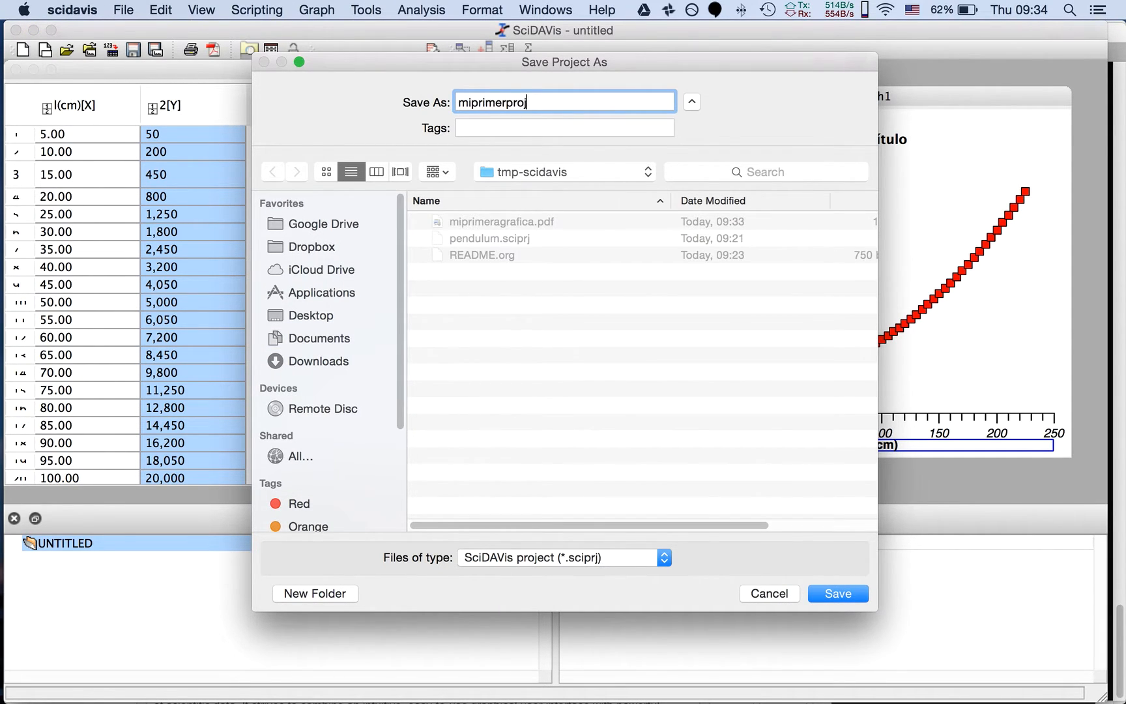
key(BackSpace)
text(yecto)
click(839, 594)
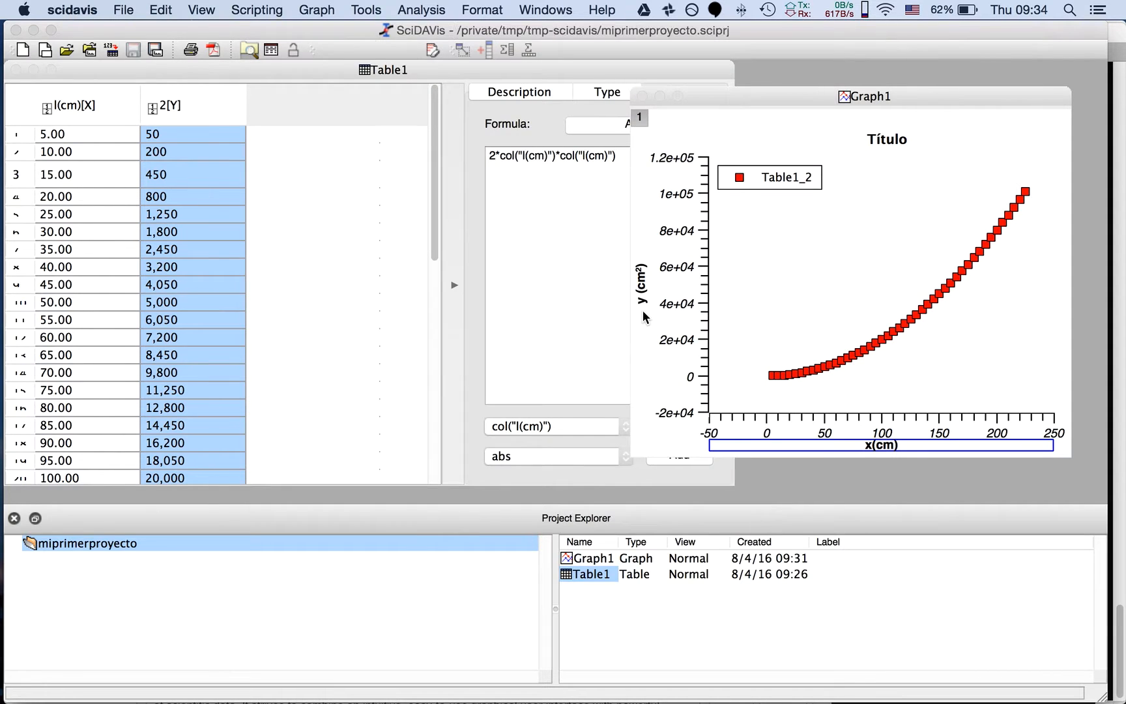
Close the SciDAVis project window, list the folder's files in iTerm2, and highlight miprimerproyecto.sciprj in the listing
click(13, 31)
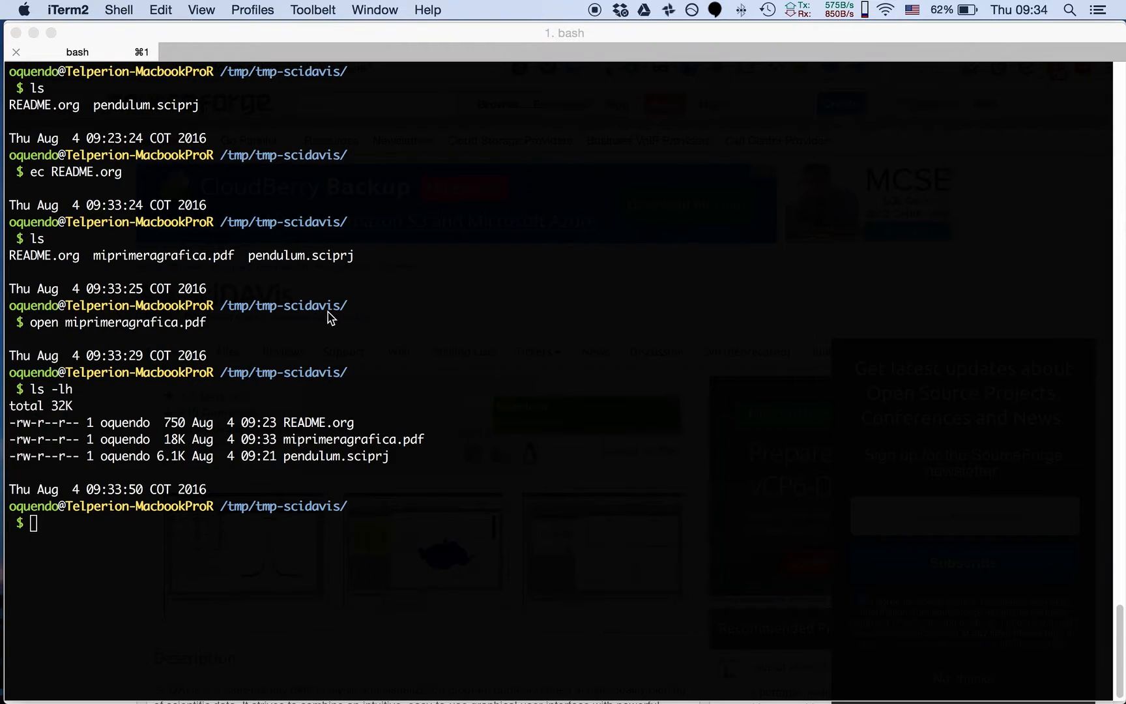
text(ls)
key(Return)
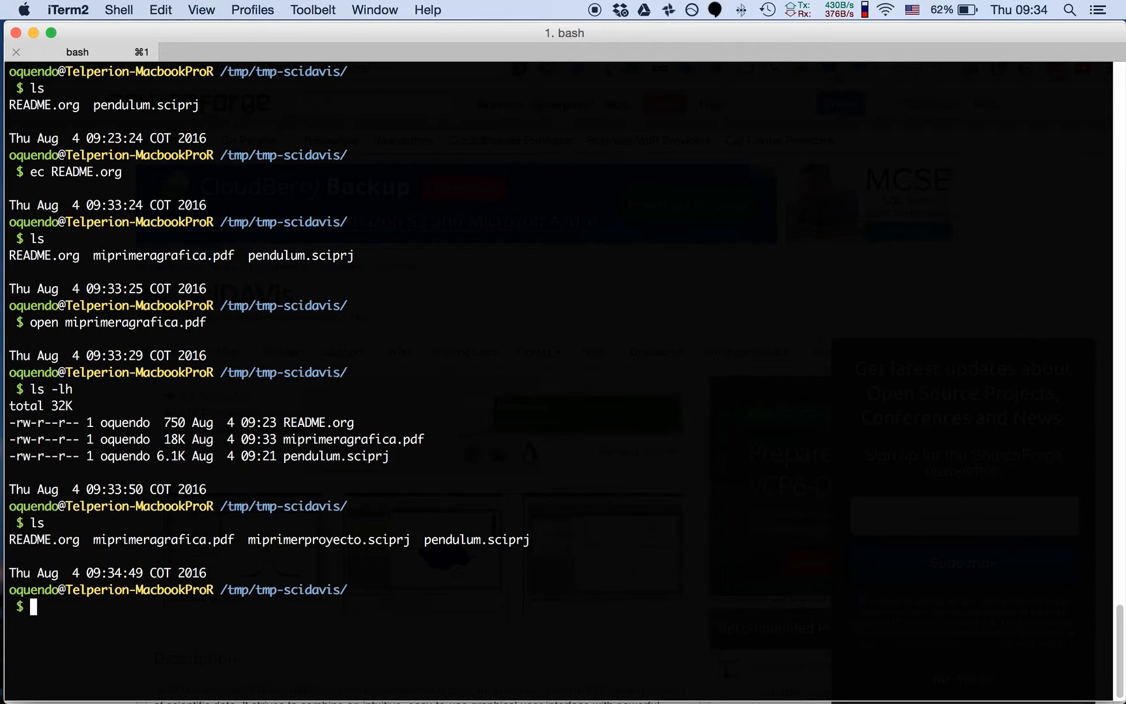
double_click(281, 540)
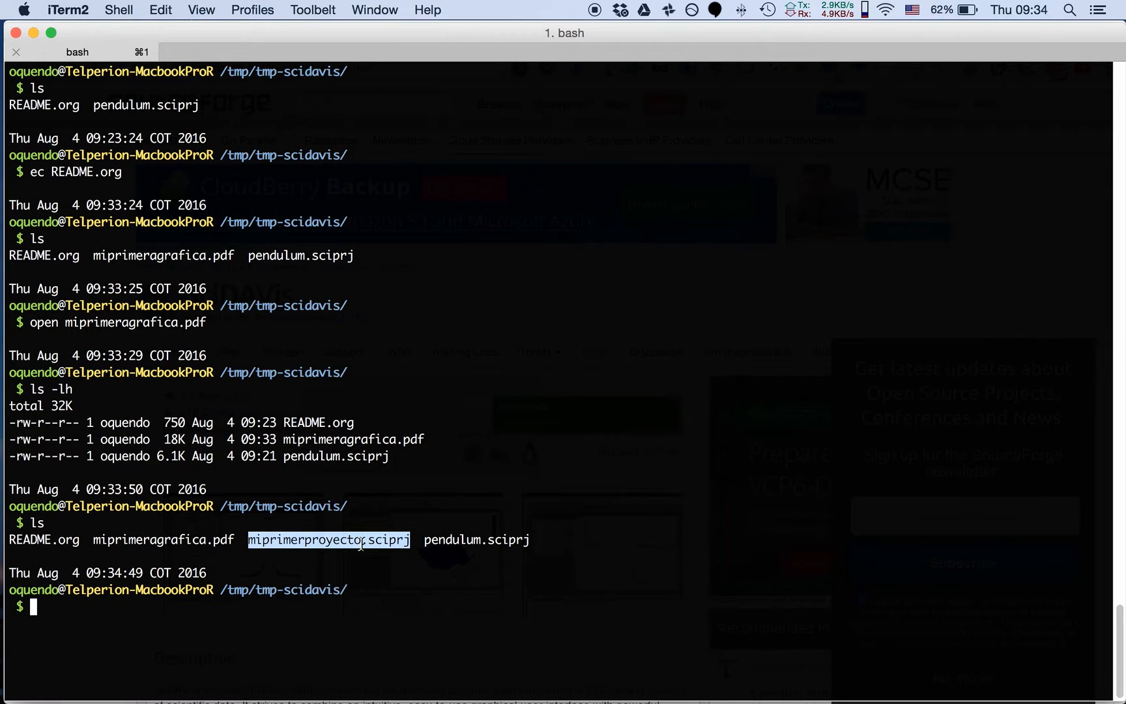
Relaunch SciDAVis through a Spotlight search for "scid" and open the project miprimerproyecto.sciprj in a new project window
key(super+space)
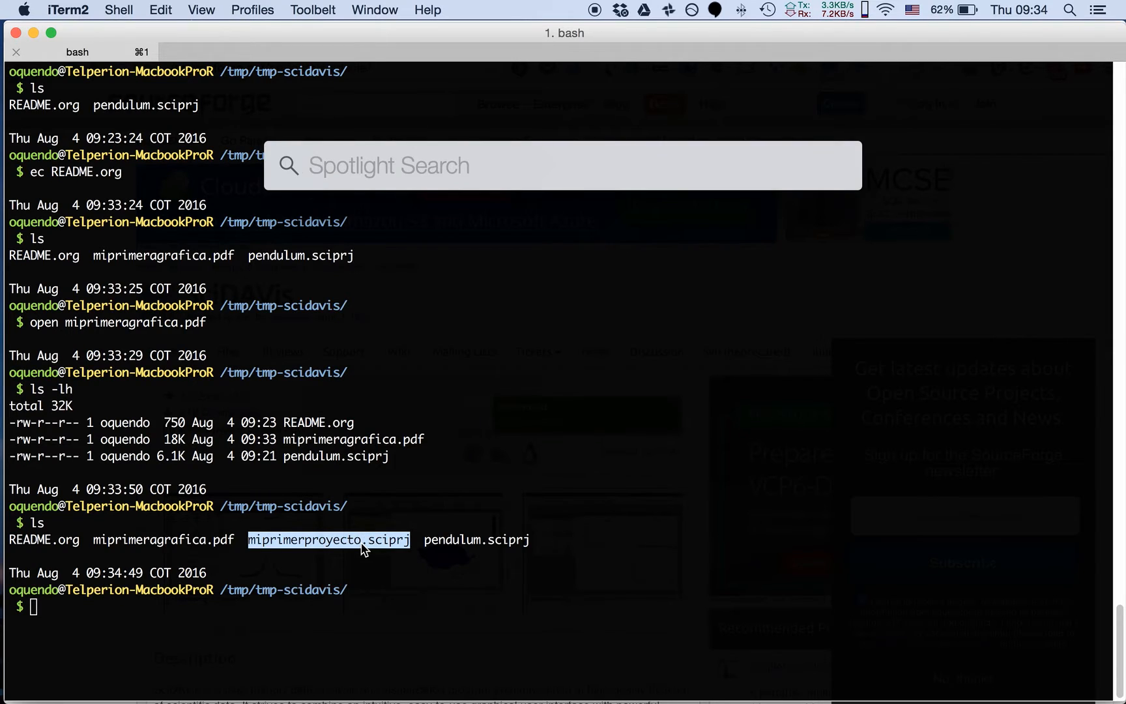
text(scid)
key(Return)
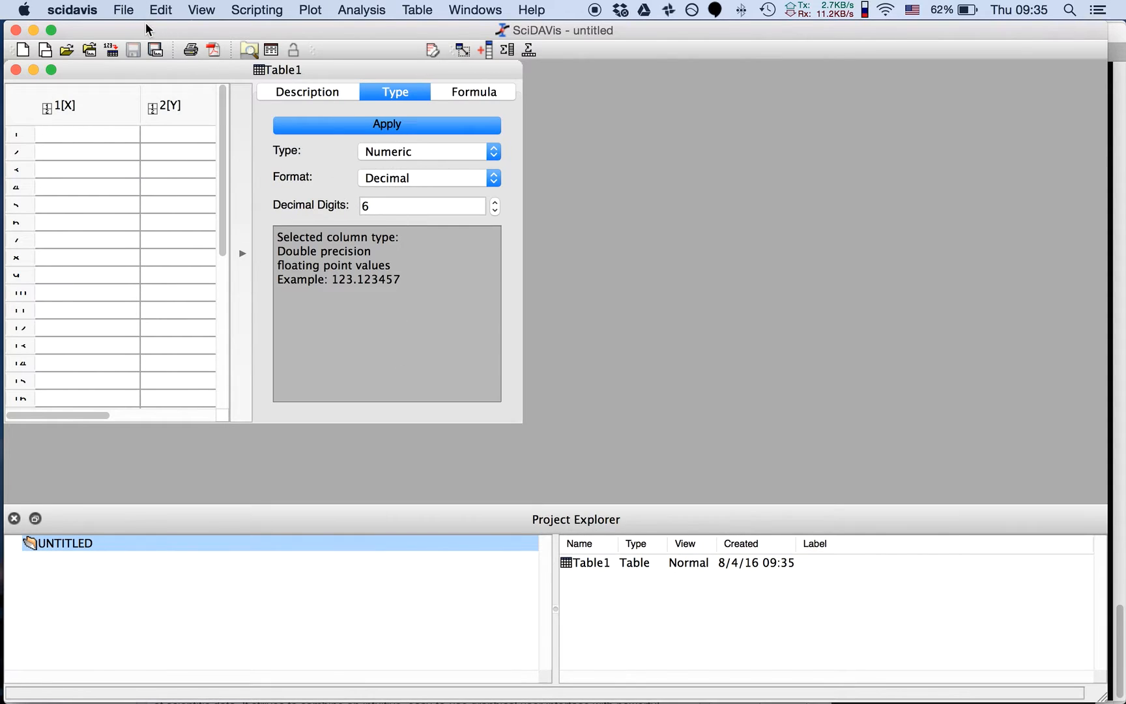
click(123, 10)
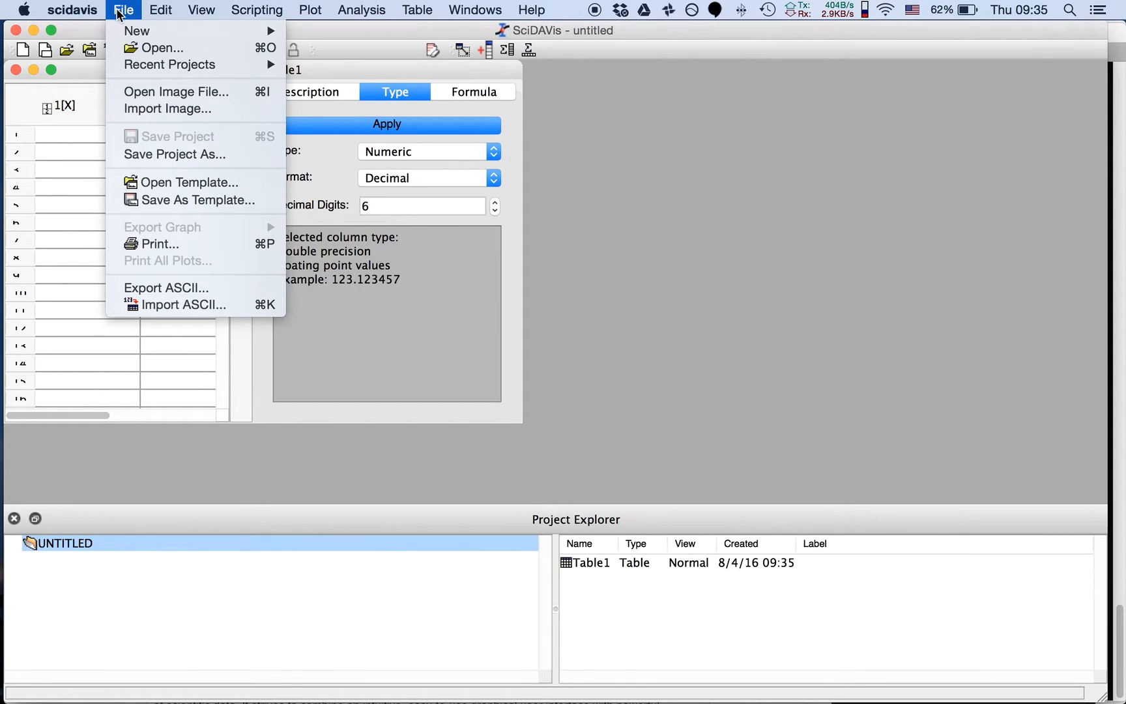
click(143, 47)
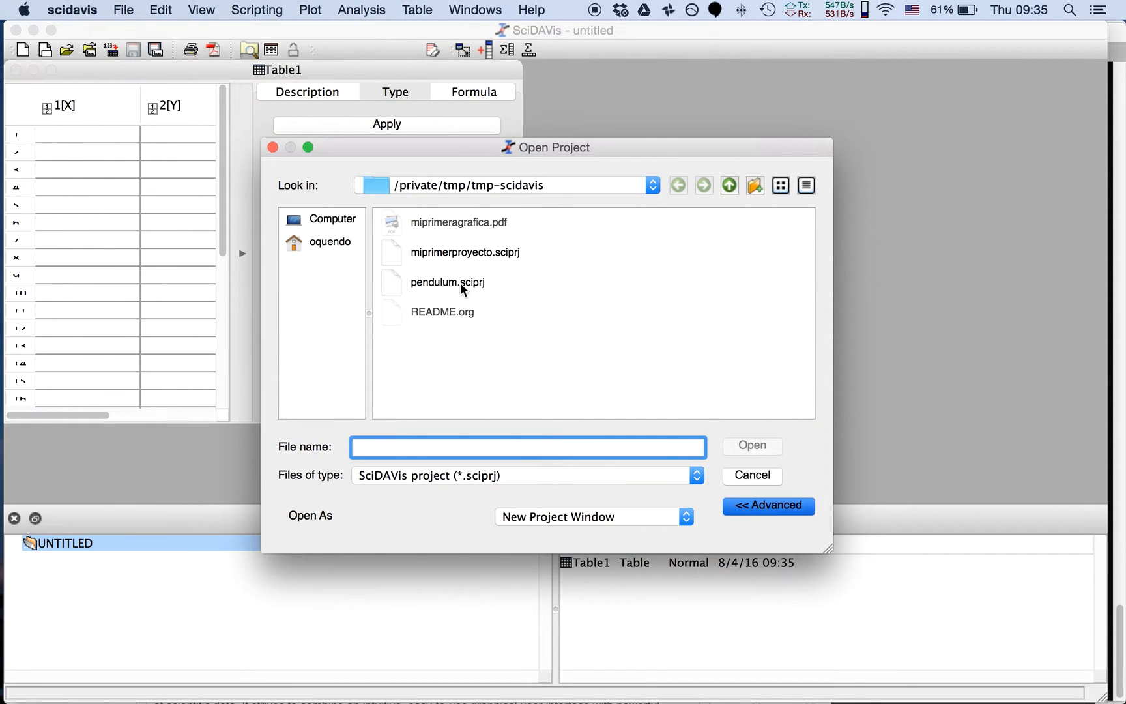
click(459, 257)
click(742, 445)
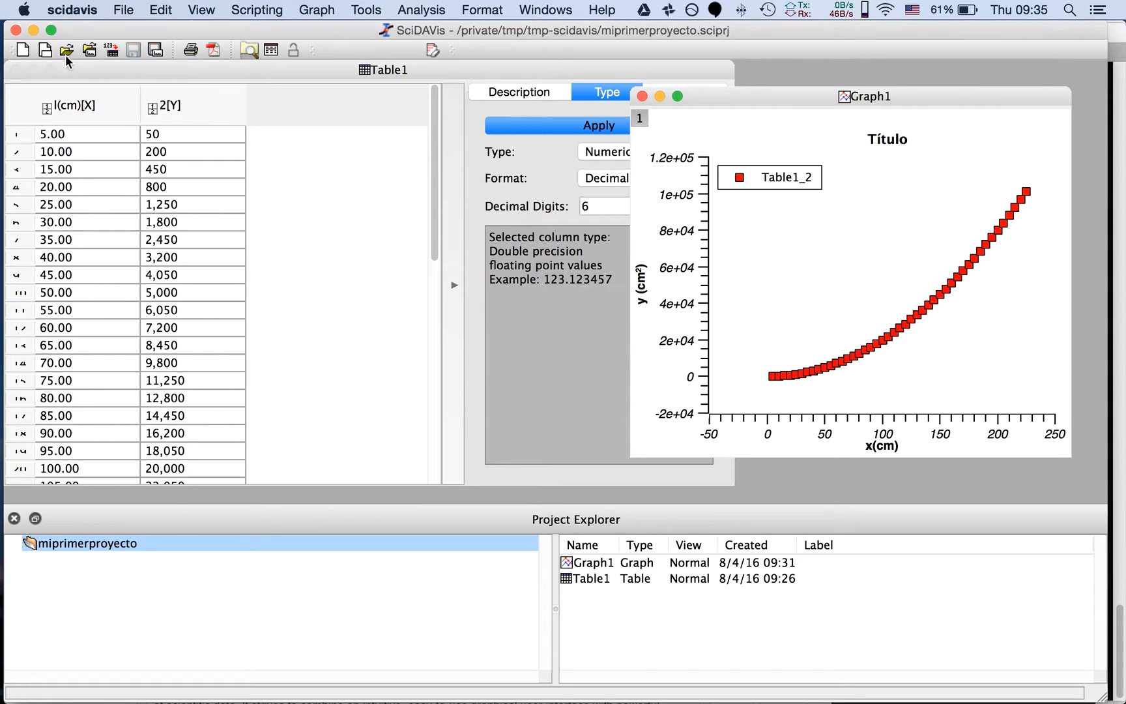
Start a new empty project
key(super+n)
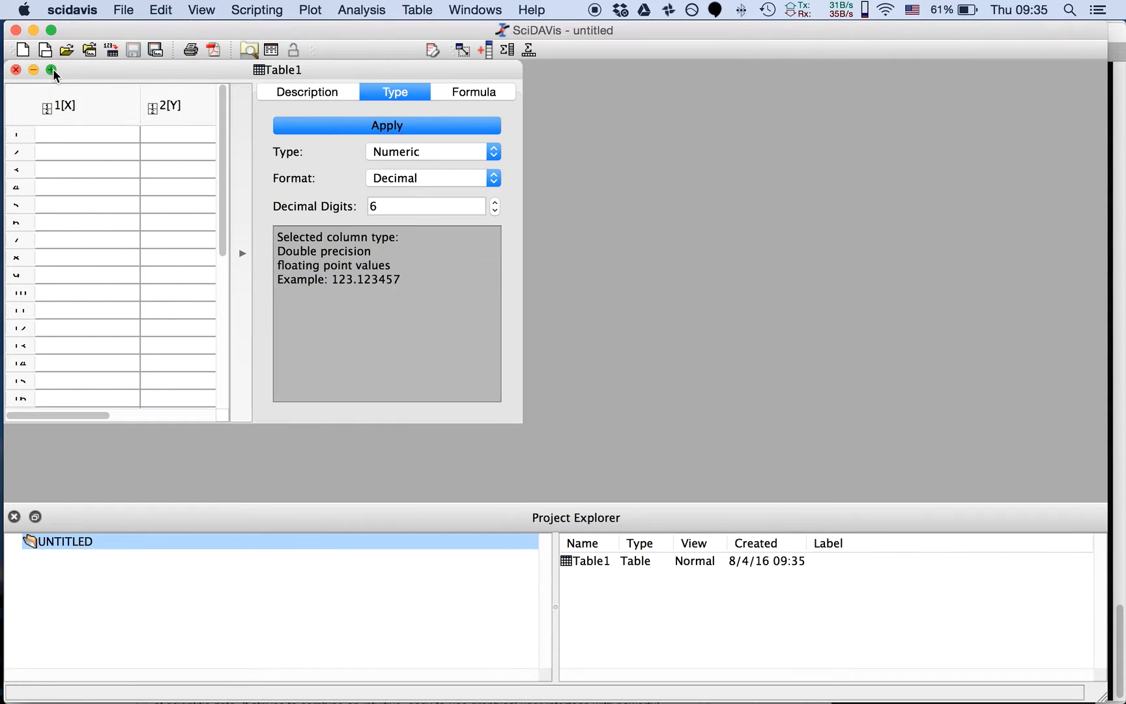
click(123, 10)
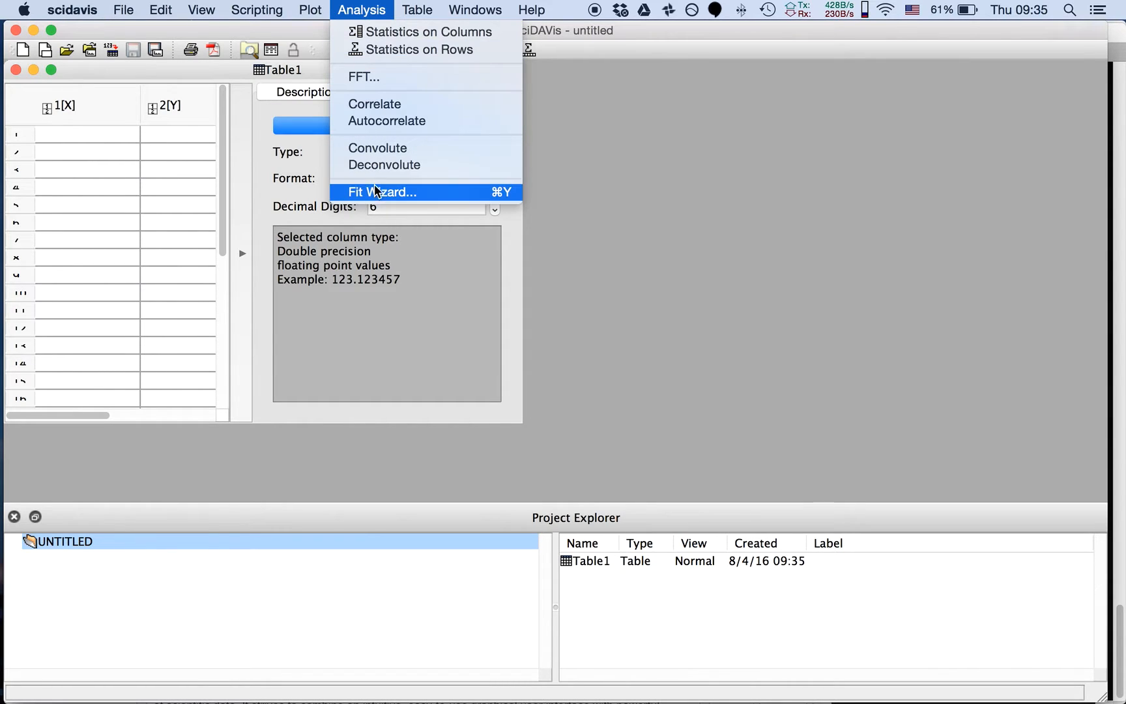
mouse_move(314, 11)
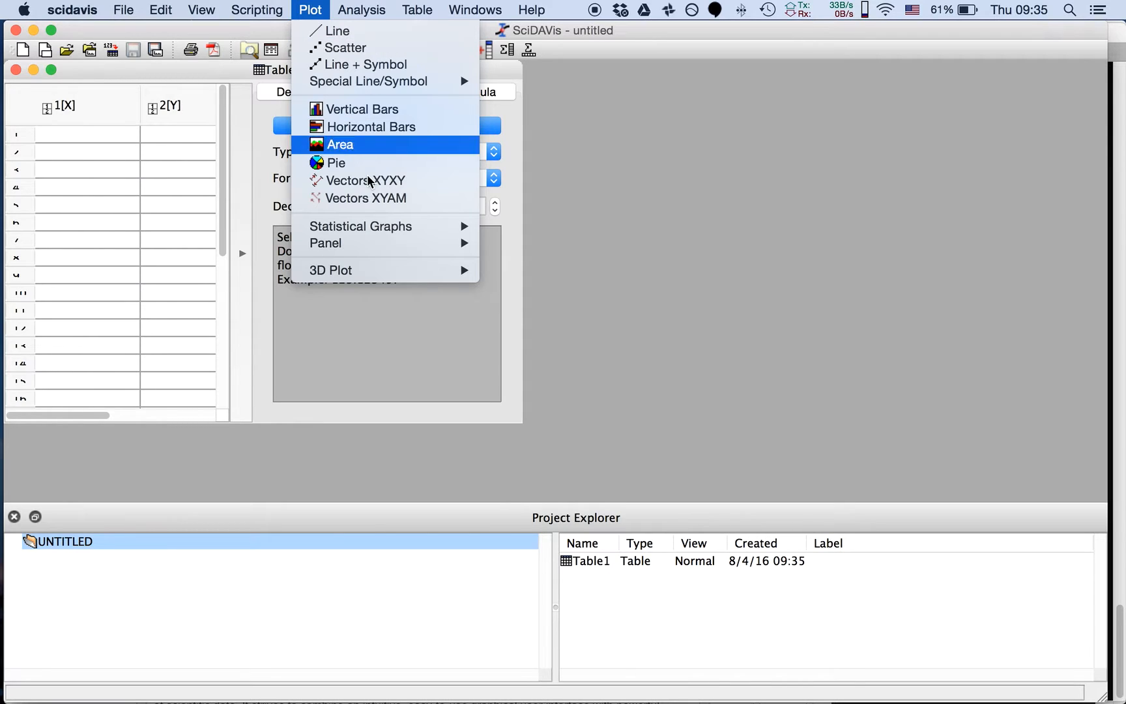
mouse_move(399, 272)
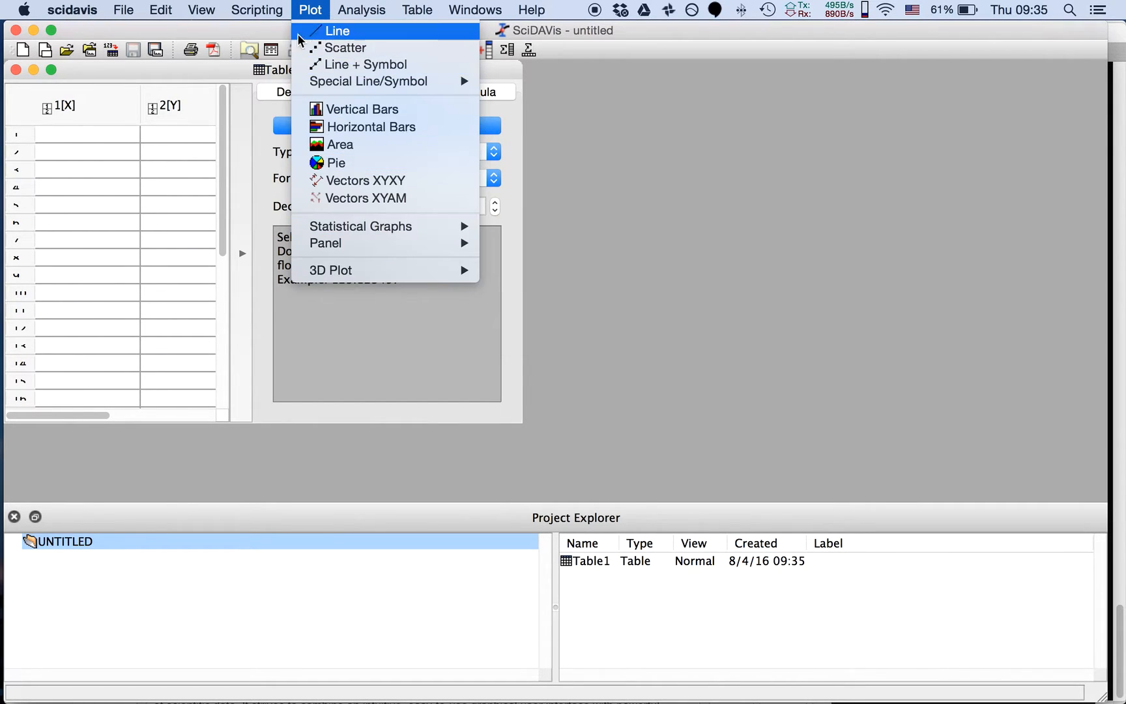
mouse_move(271, 16)
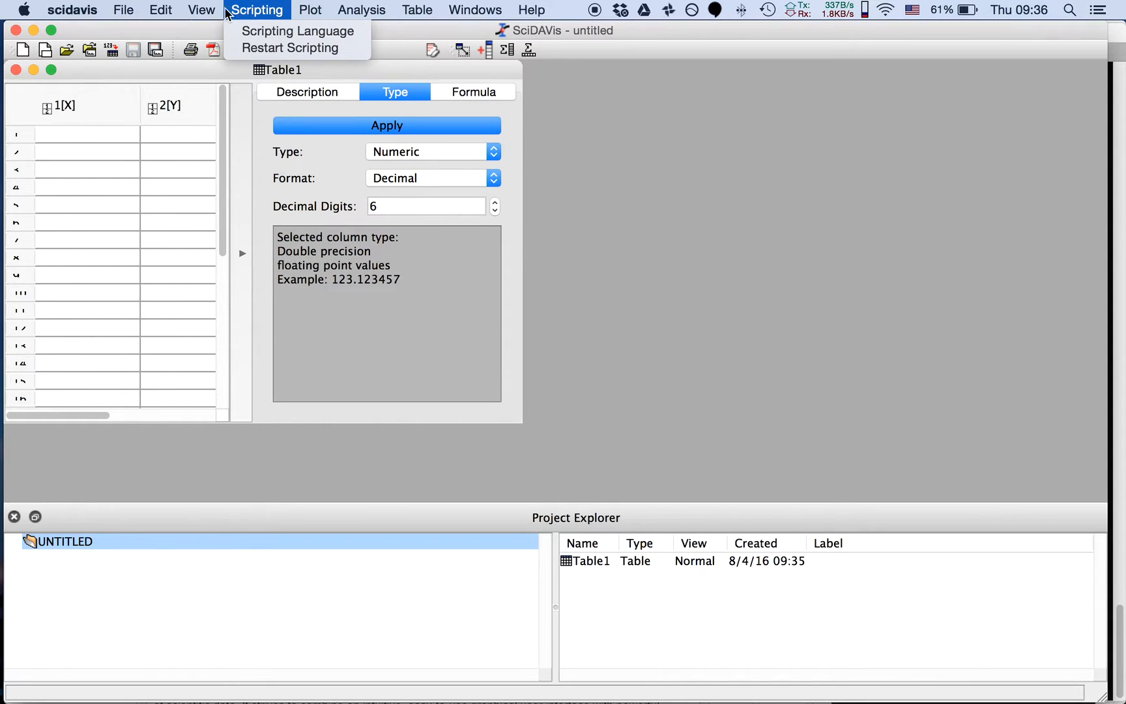
Try to create a 3D ribbon plot from the empty Table1, without selecting a column
mouse_move(208, 13)
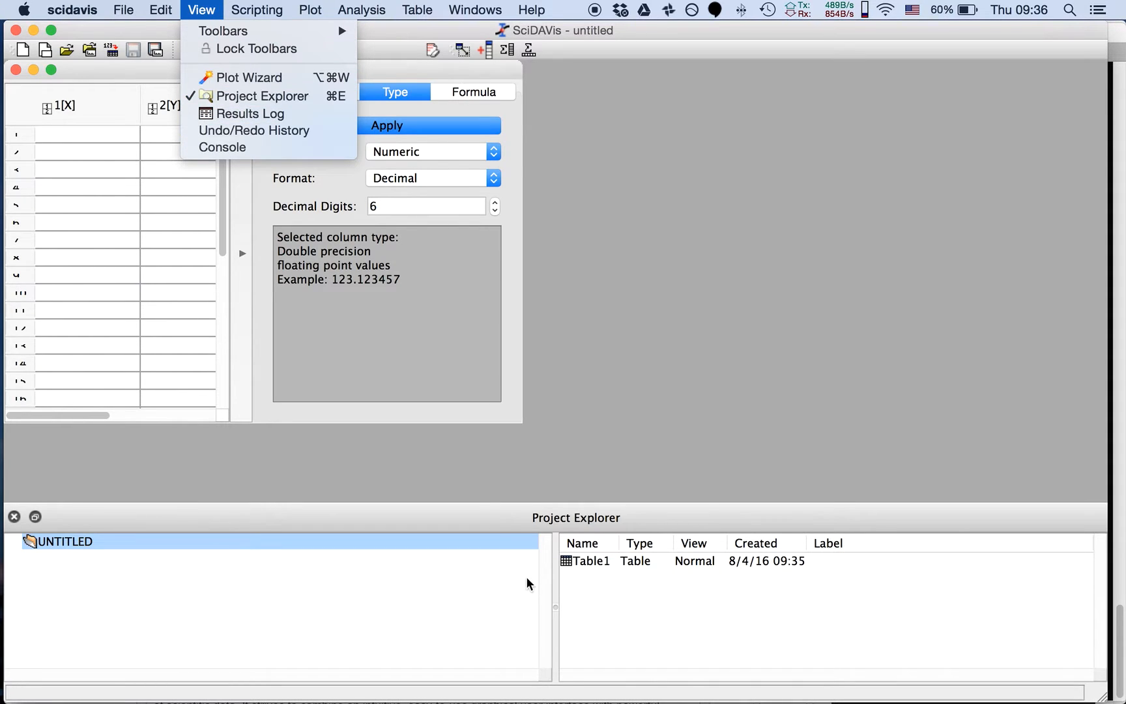
mouse_move(174, 19)
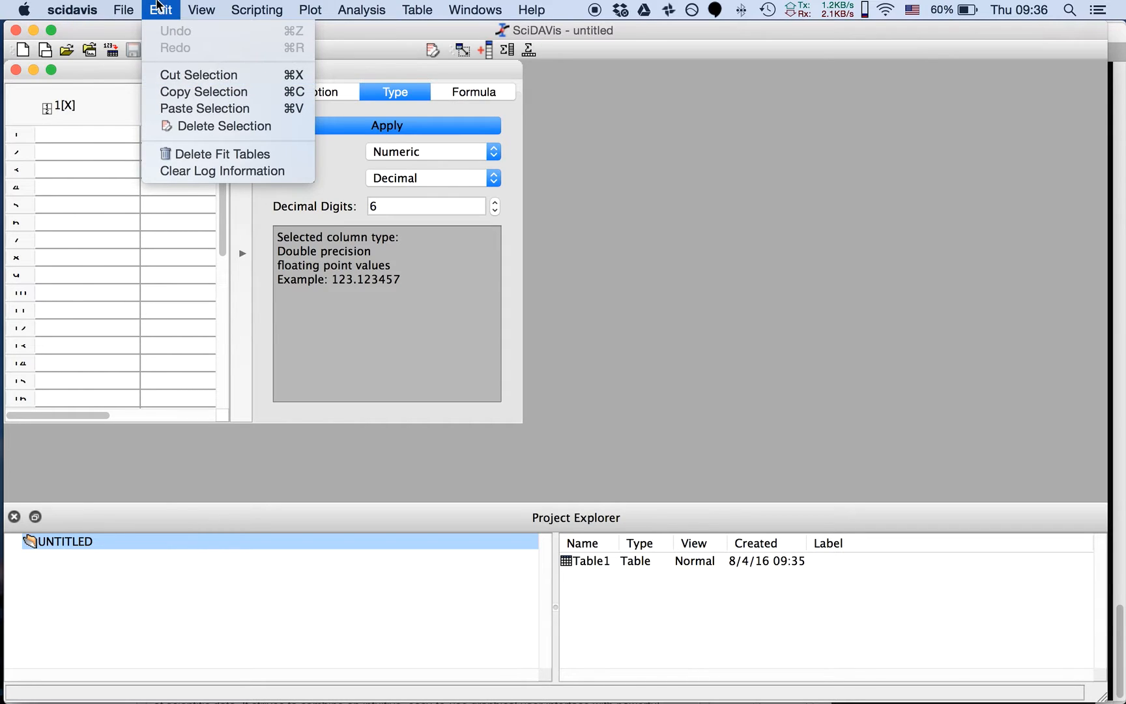
mouse_move(124, 5)
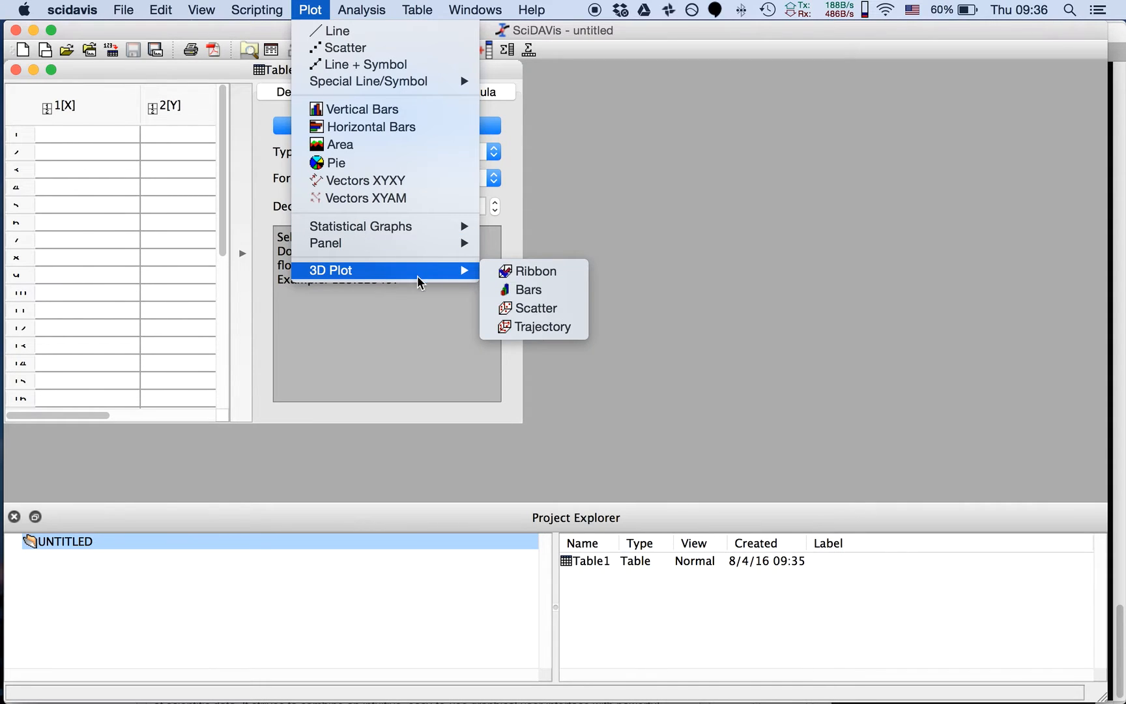
click(523, 276)
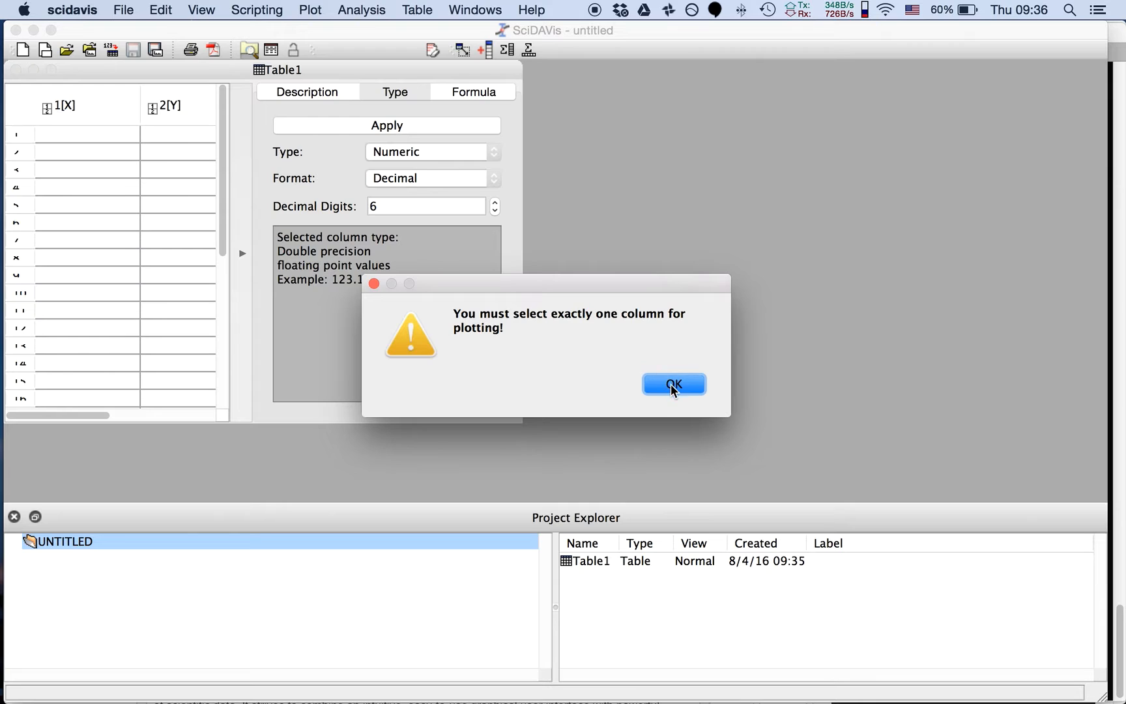
click(673, 384)
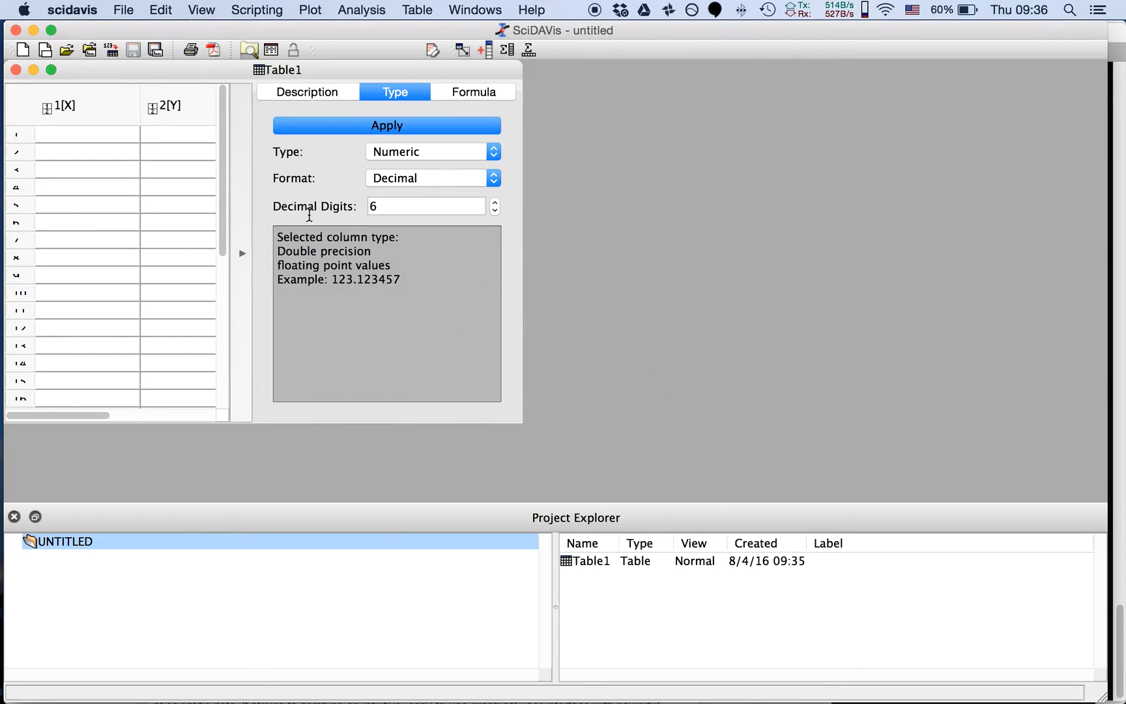
click(317, 12)
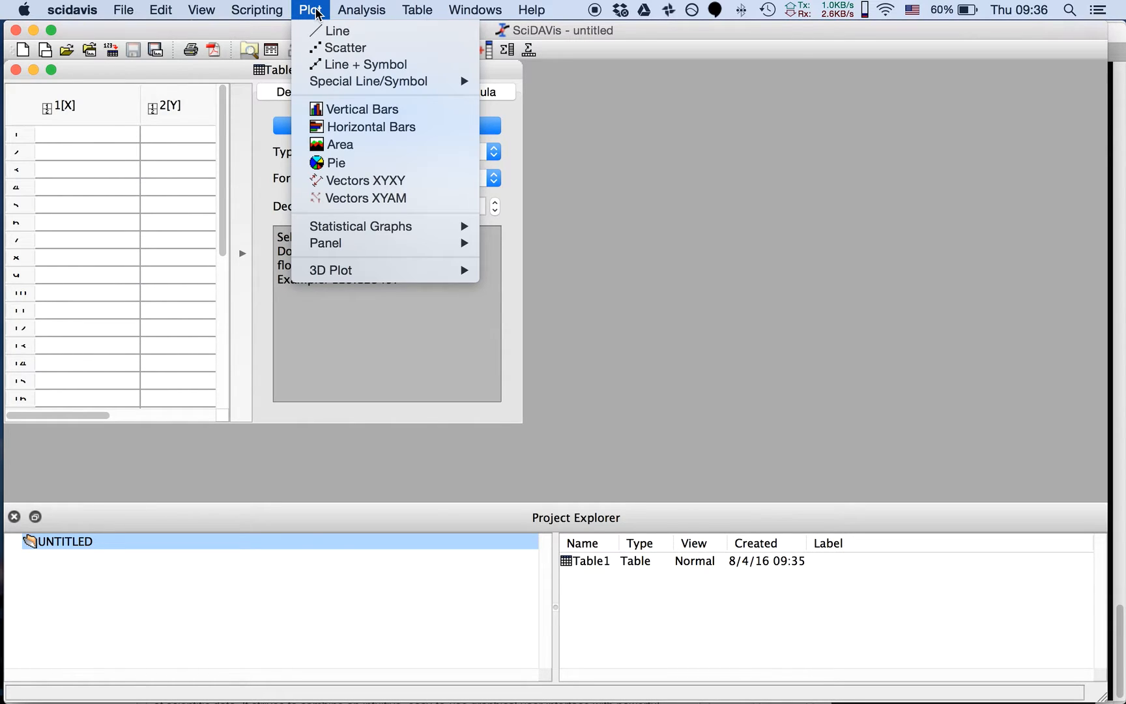
mouse_move(386, 233)
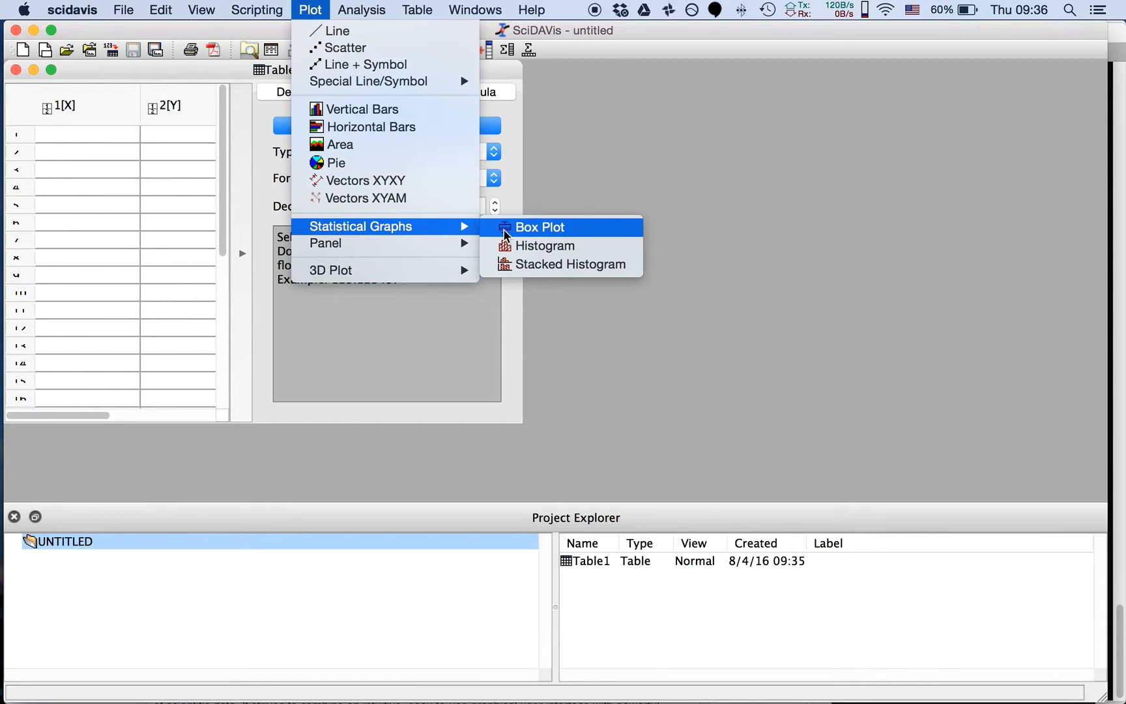
mouse_move(469, 246)
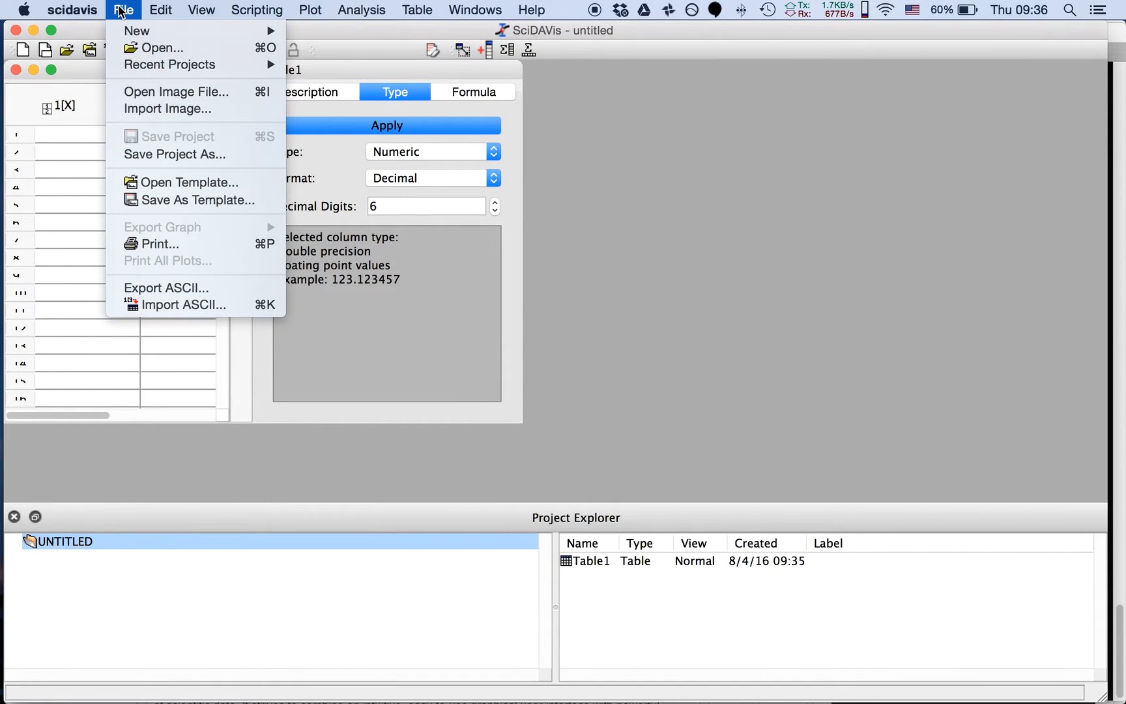
Start a new function plot with the curve type Function and define f(x) as 2*sin(x)
mouse_move(129, 36)
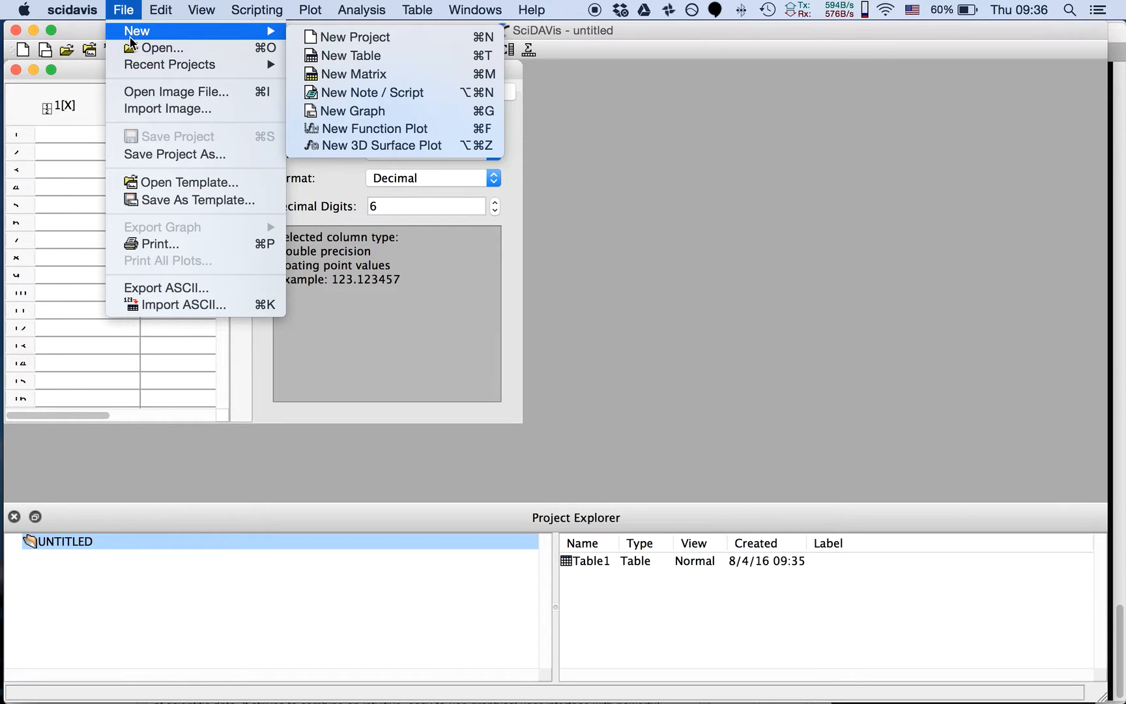
click(393, 129)
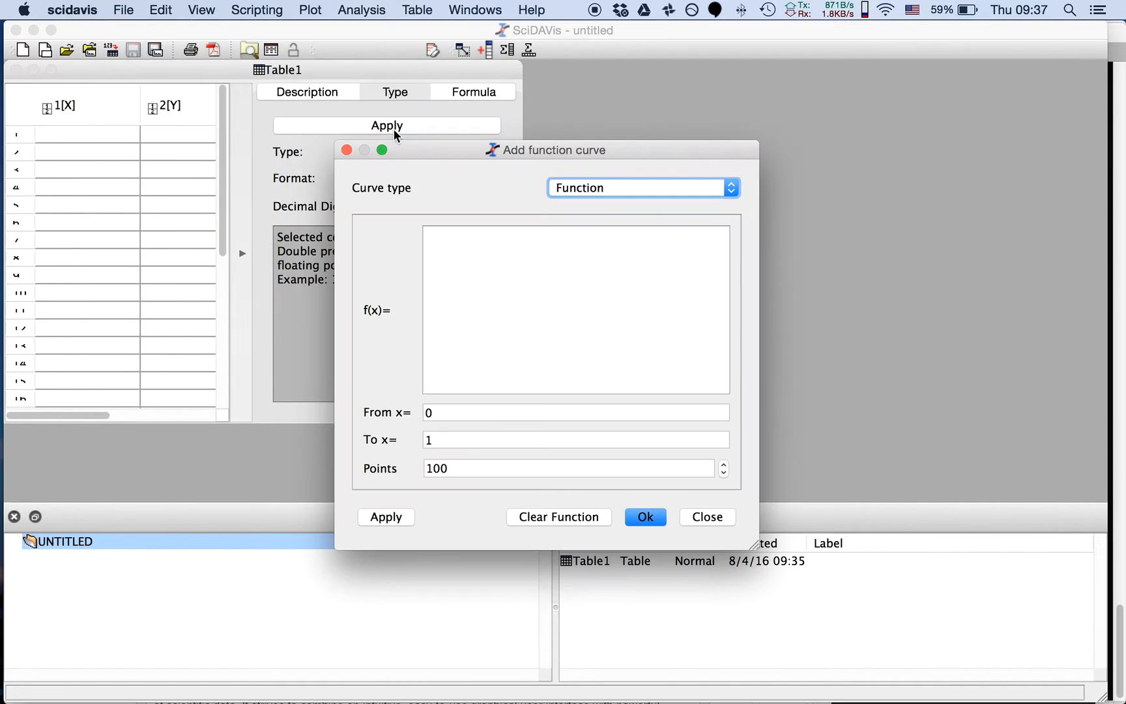
click(615, 190)
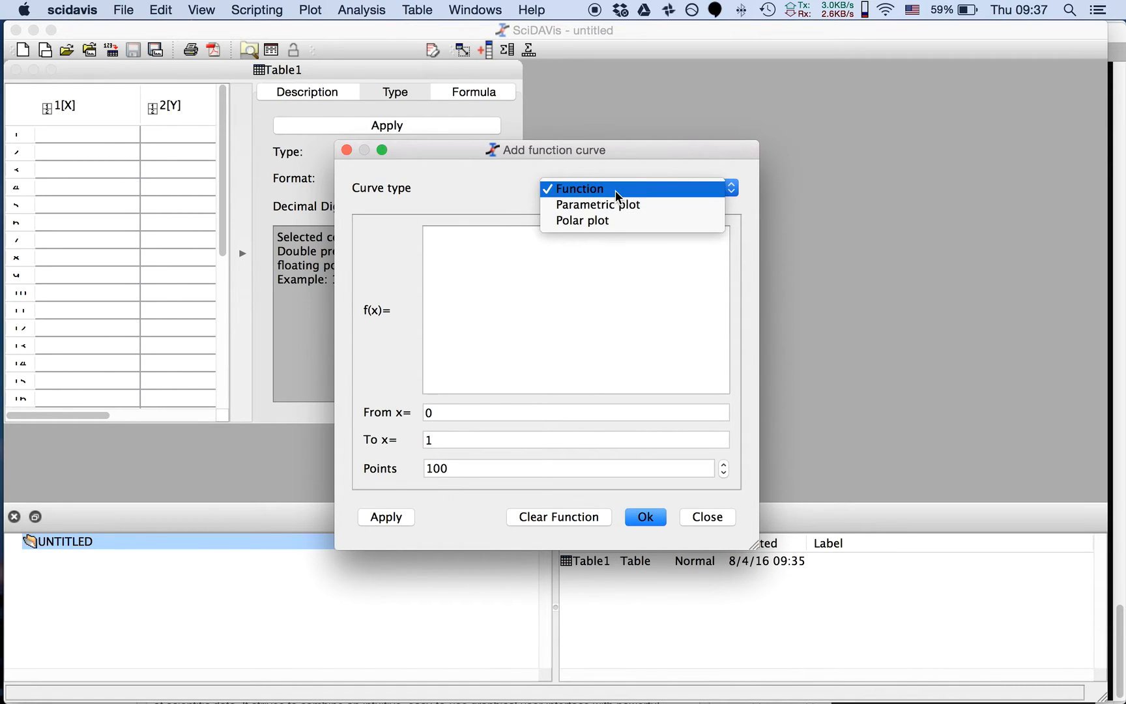
click(616, 188)
click(615, 188)
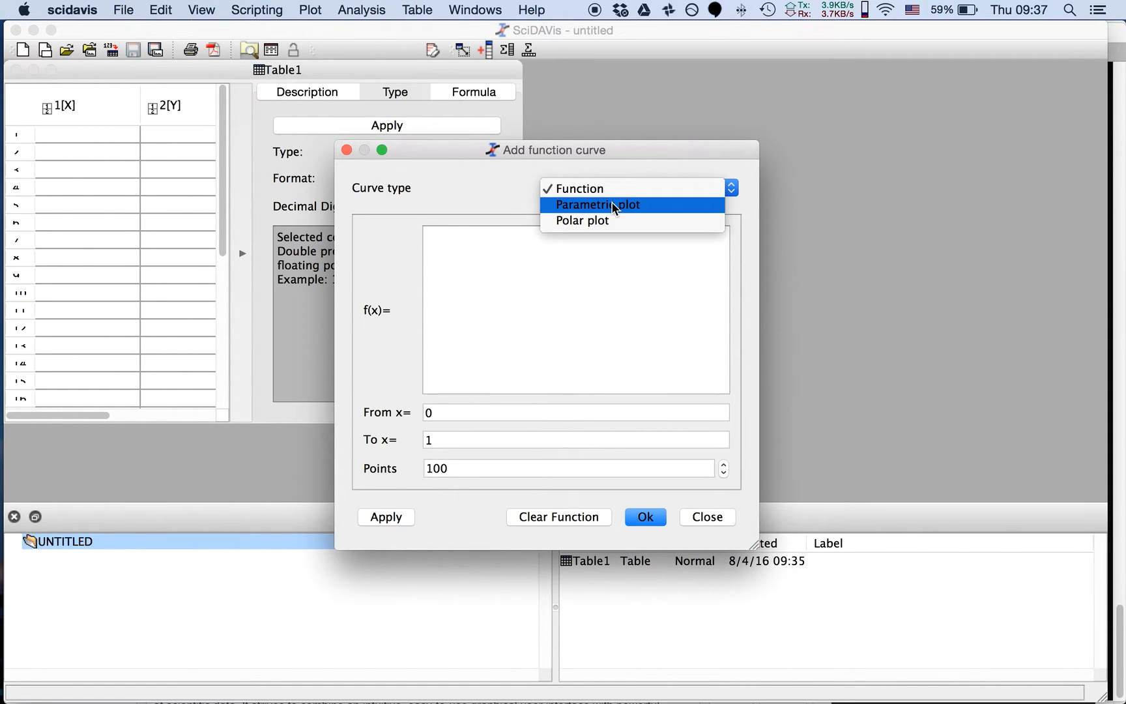
click(605, 187)
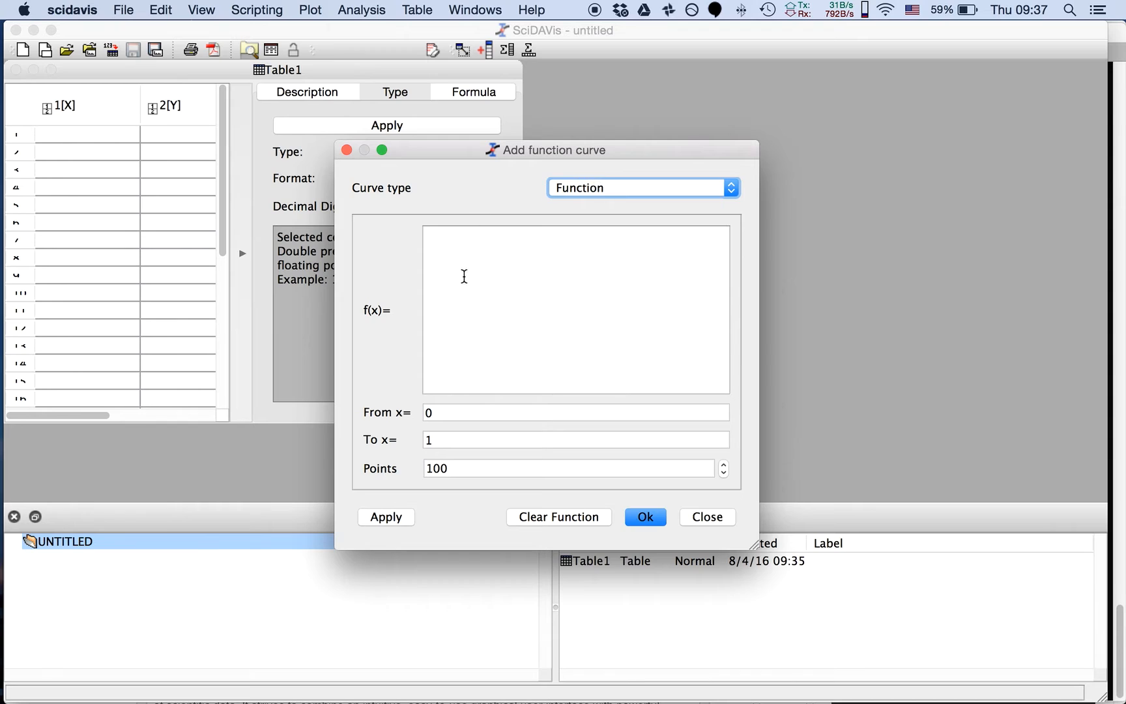
click(465, 298)
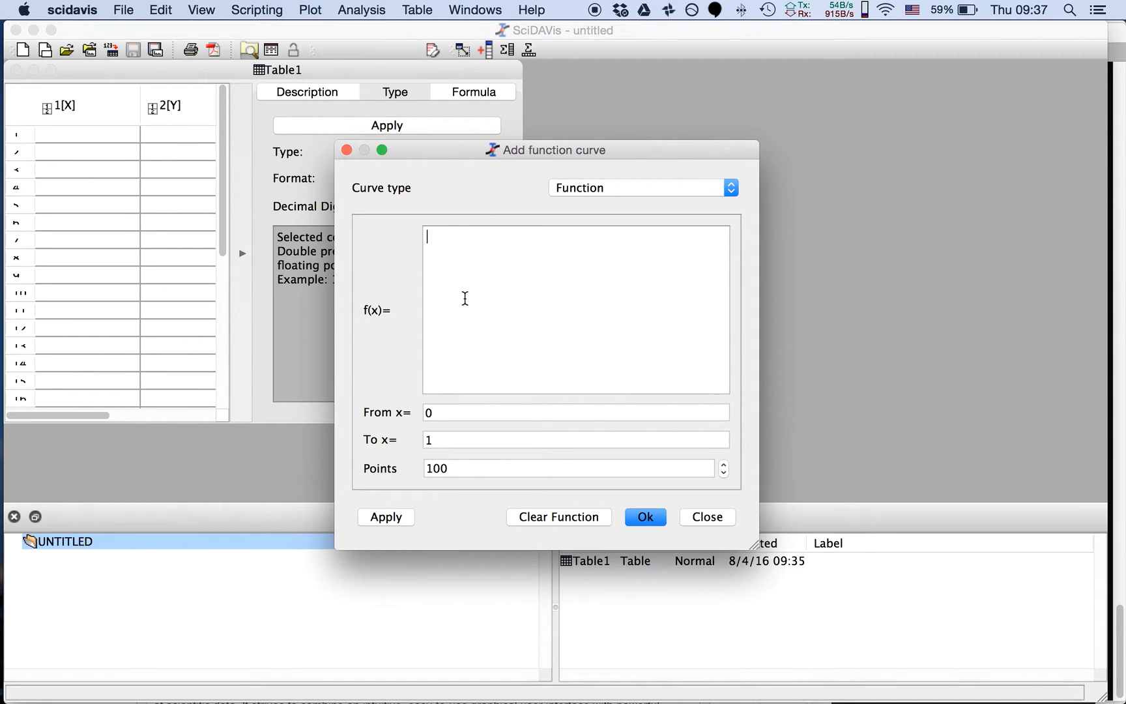
text(2*sin())
key(Left)
text(x)
Plot the function from x = -10 to 10 with 1000 points and move the graph window clear of the table
double_click(444, 413)
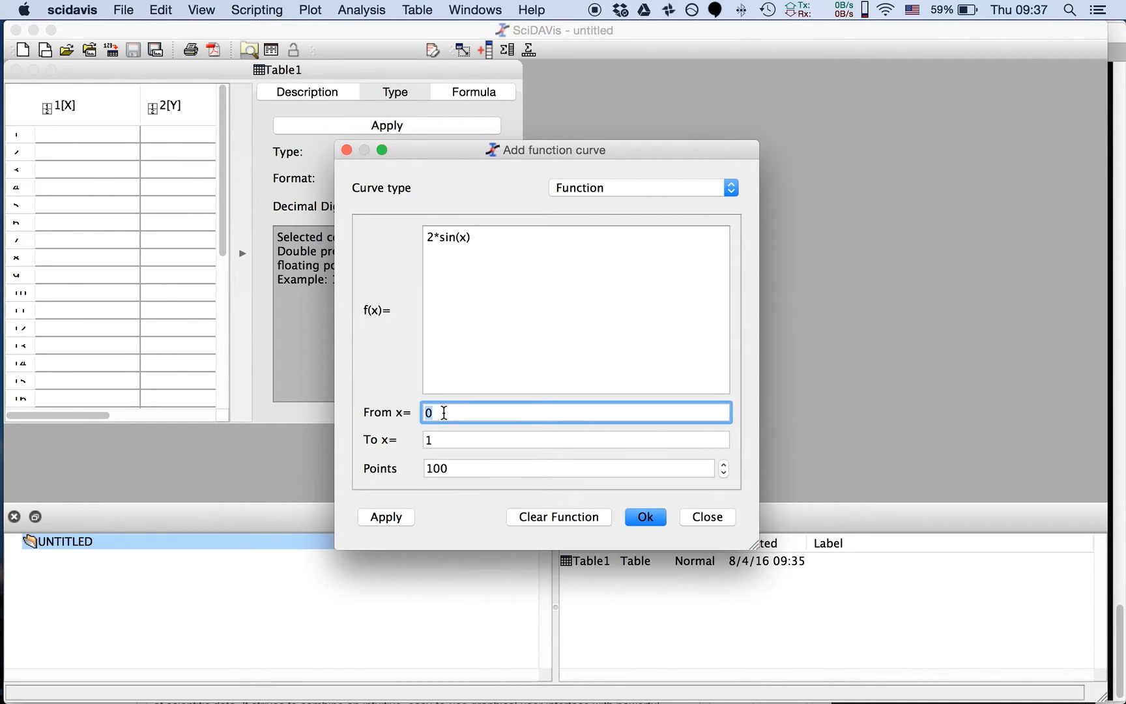
text(-10)
double_click(442, 439)
text(10)
double_click(447, 469)
text(1000)
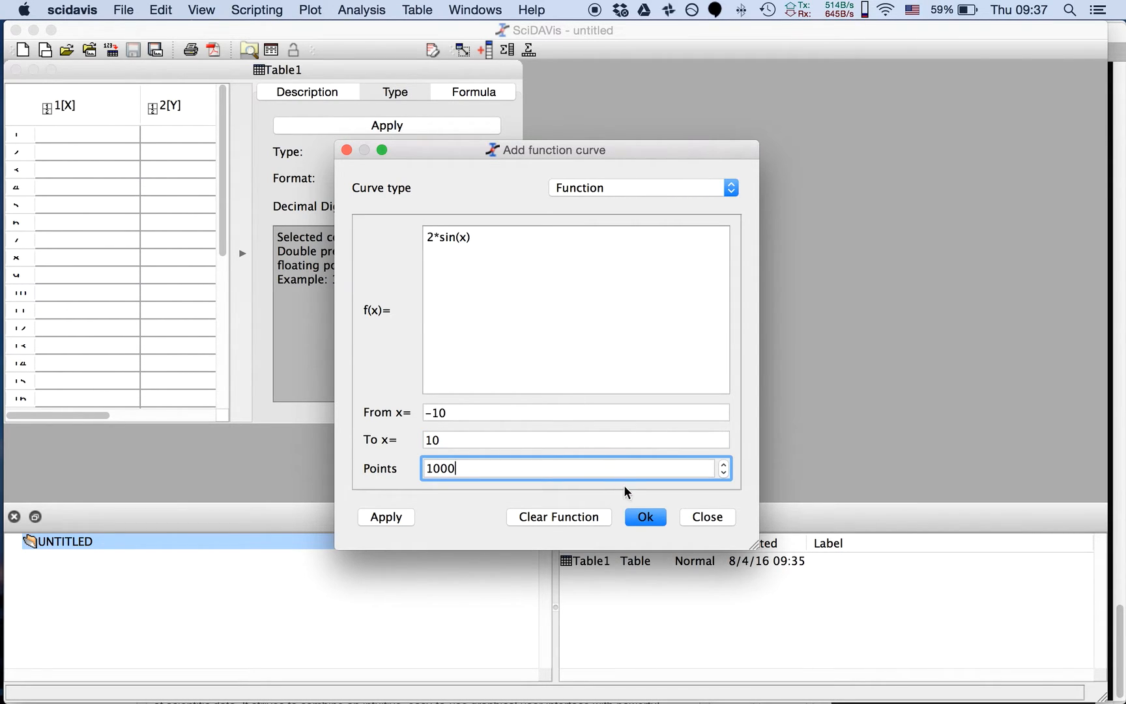
click(645, 516)
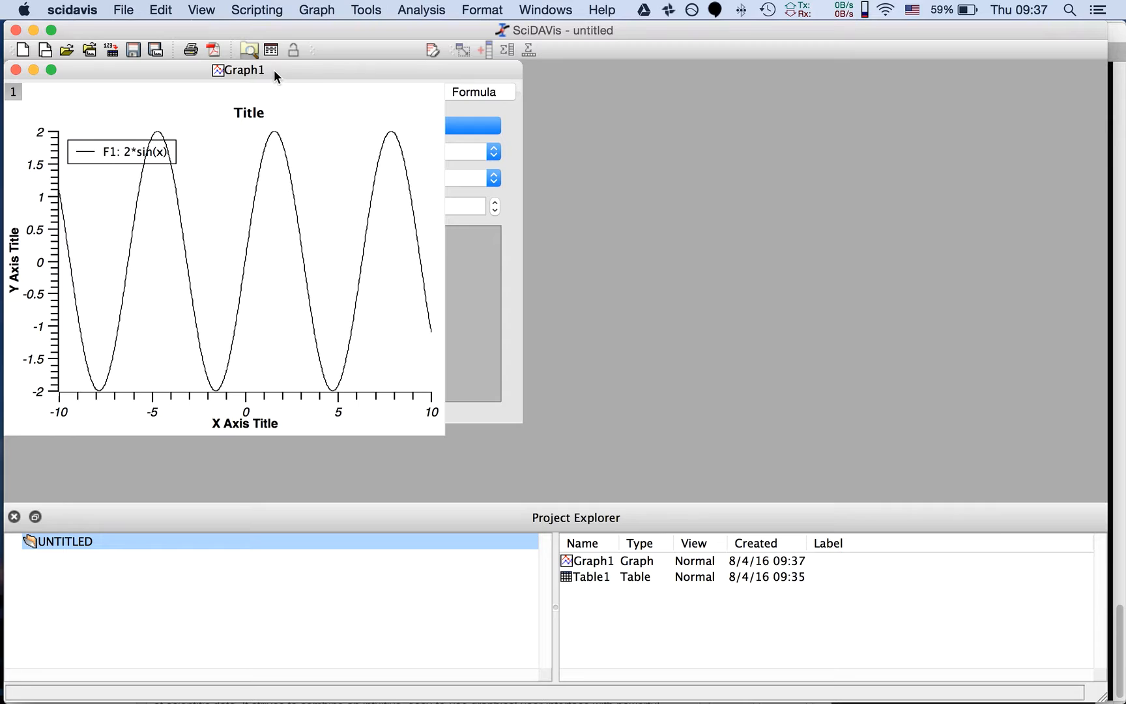
drag(273, 70, 894, 126)
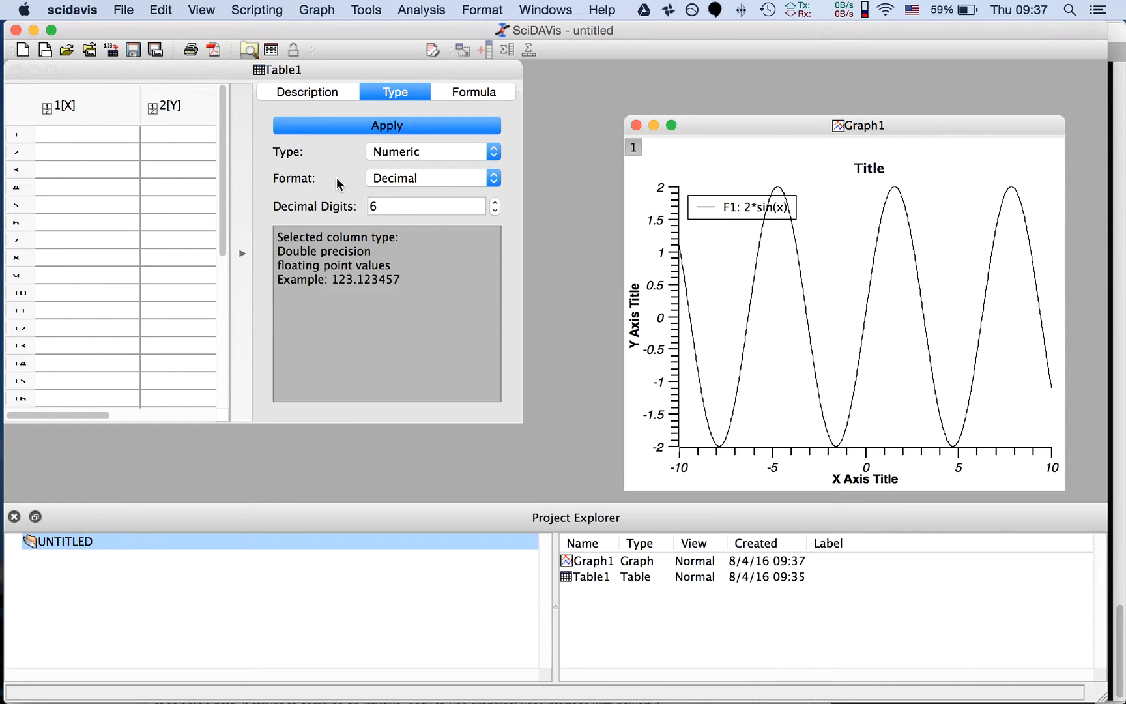
Start a new 3D surface plot and define f(x,y) as x*x + y*y
click(131, 13)
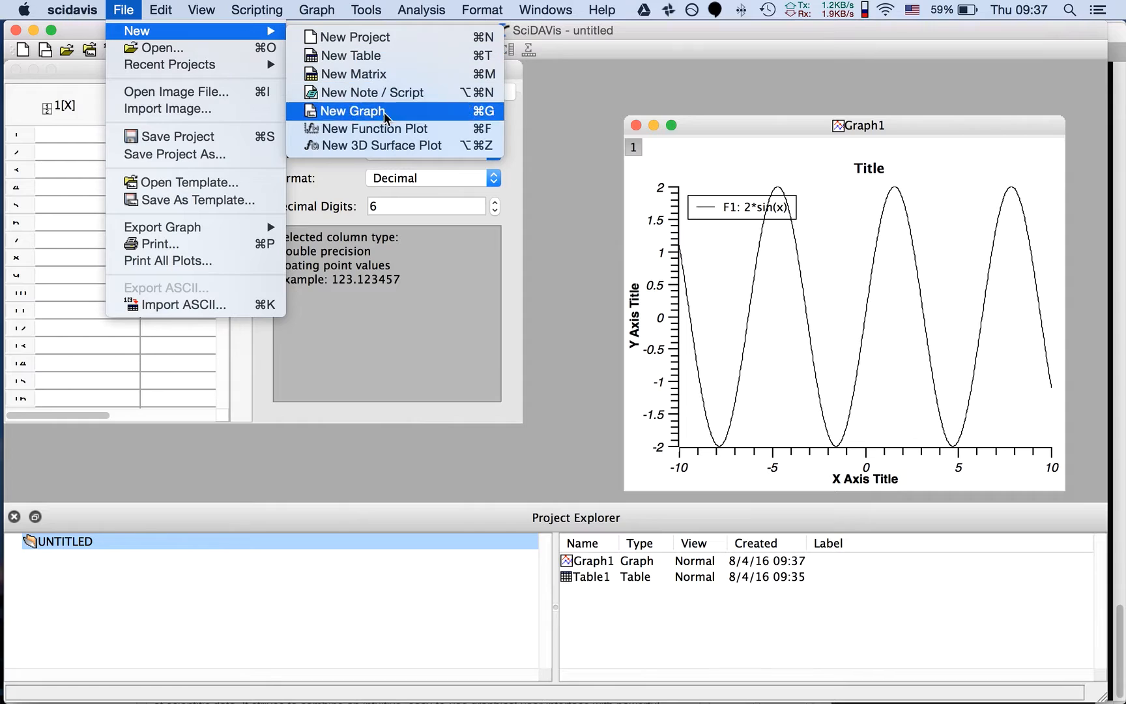
click(388, 146)
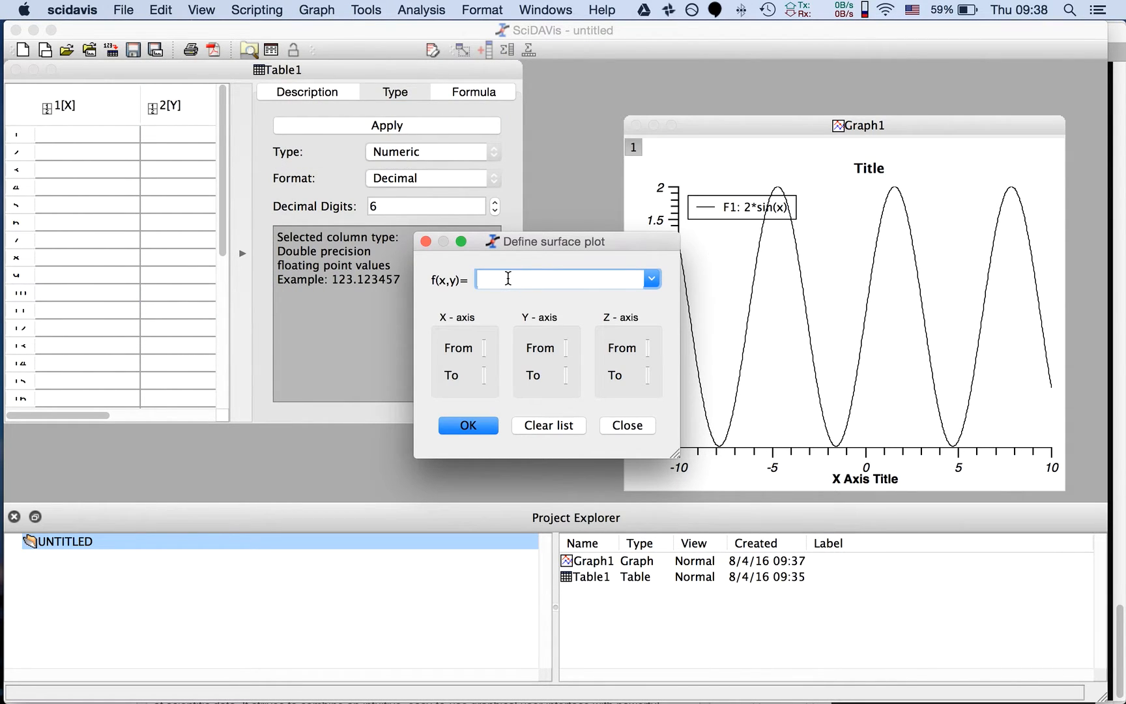
text(x*x + y*y)
Widen the surface plot dialog and set the X-axis range from -4 to 4
click(484, 348)
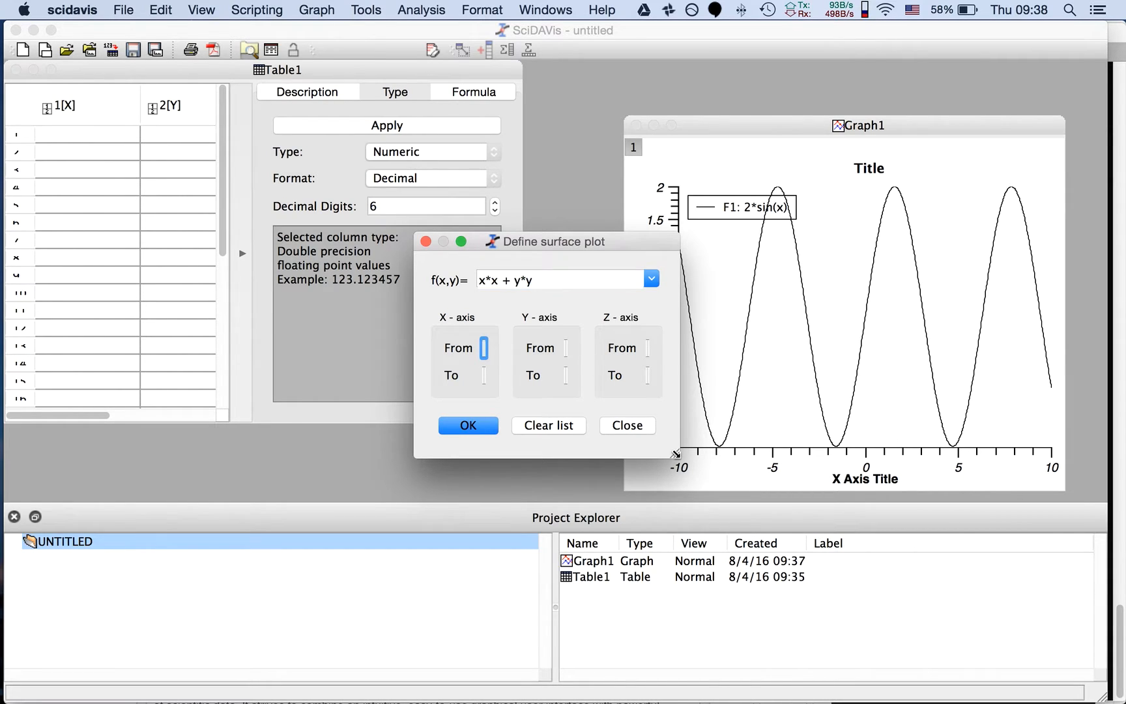
drag(675, 454, 840, 454)
double_click(511, 344)
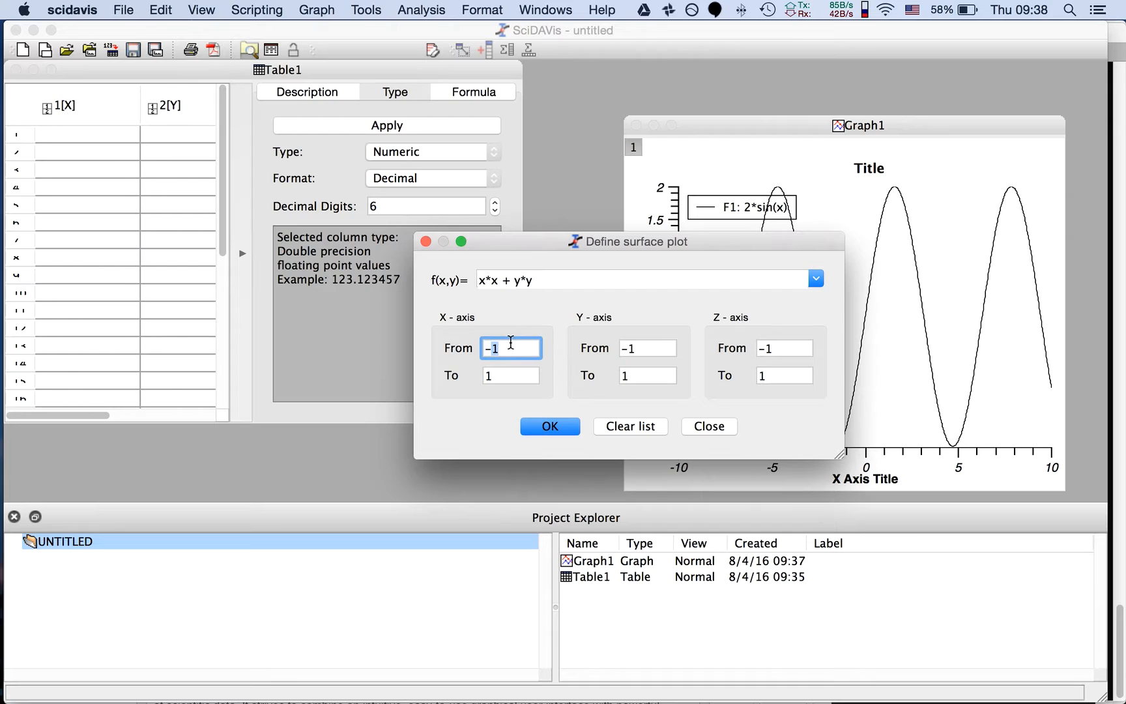
click(509, 343)
key(BackSpace)
text(4)
key(Tab)
text(4)
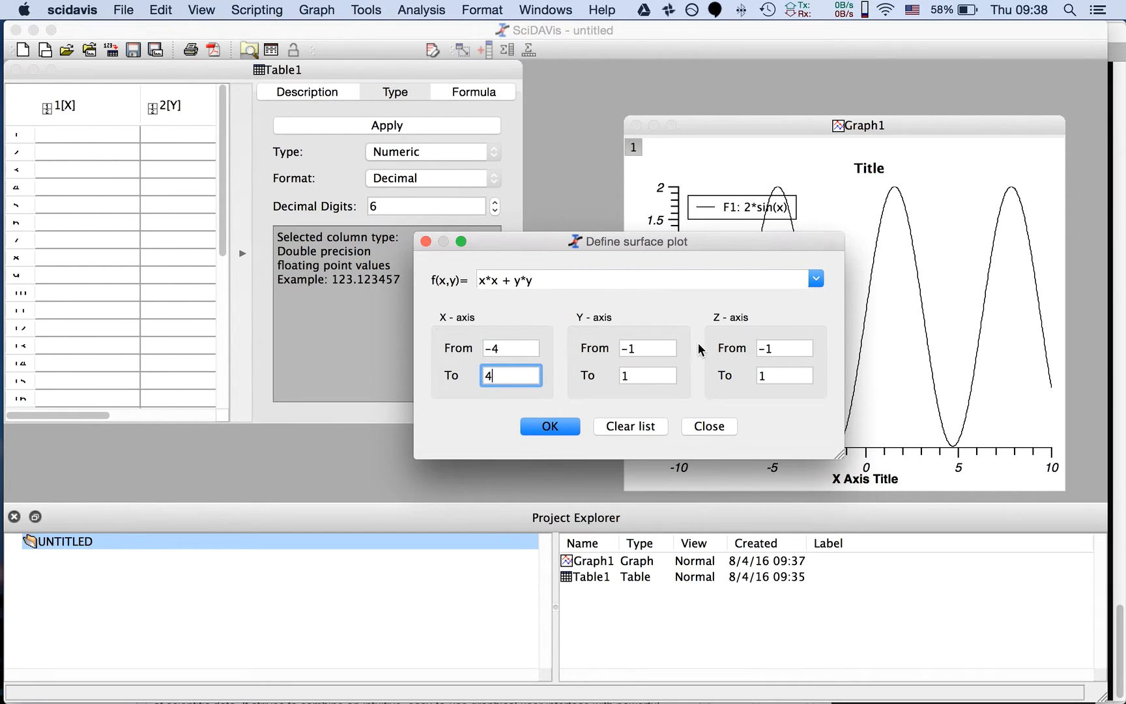
Set the surface plot's Y-axis range from -5 to 5
click(659, 346)
key(BackSpace)
text(5)
click(645, 373)
text(5)
key(BackSpace)
key(BackSpace)
text(5)
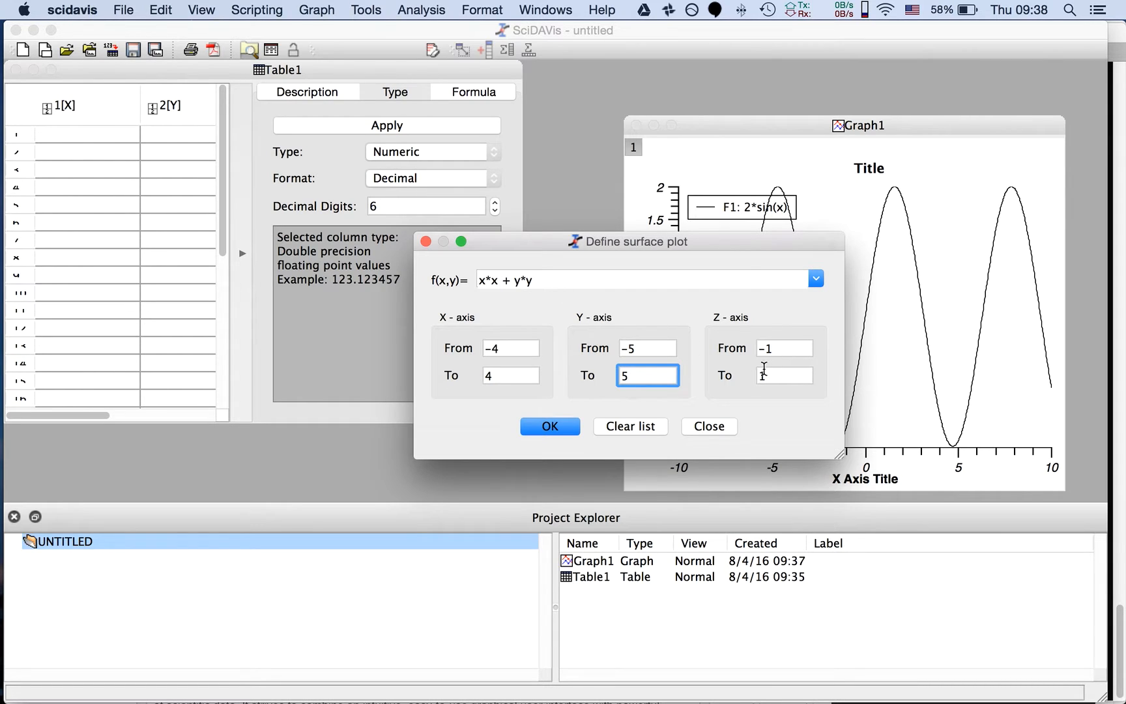
Set the Z-axis range from -1 to 10 and create the surface plot
click(774, 350)
text(0)
click(775, 371)
text(0)
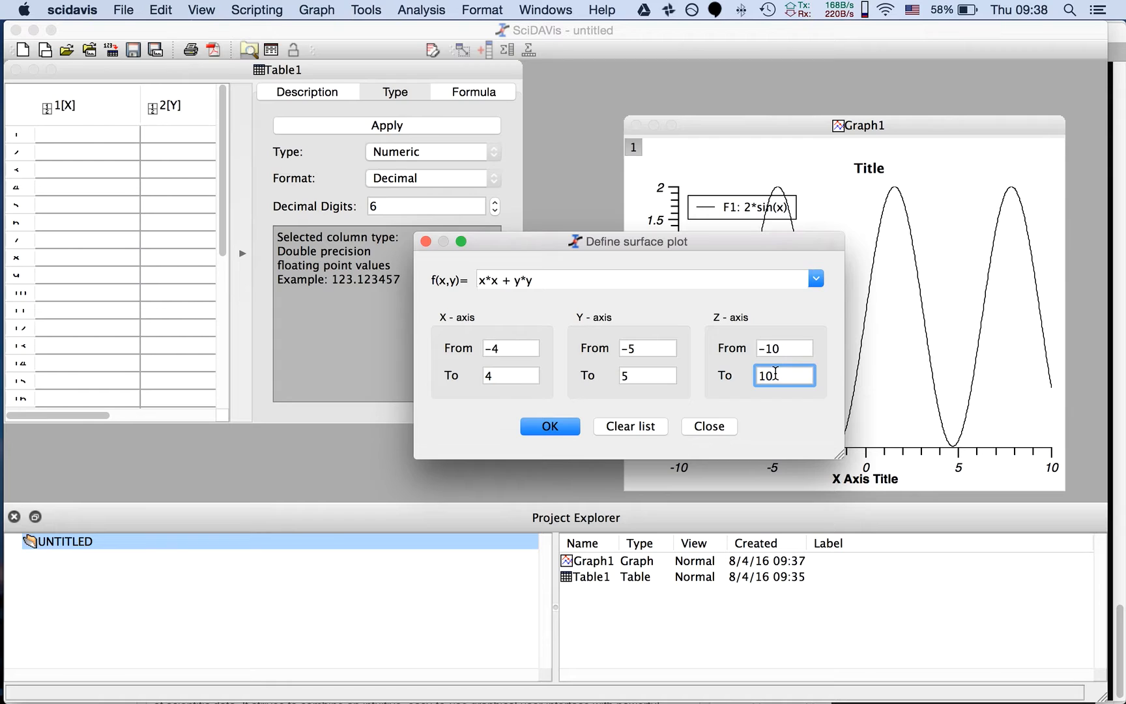
key(BackSpace)
key(BackSpace)
click(792, 349)
key(BackSpace)
click(794, 375)
text(10)
click(550, 426)
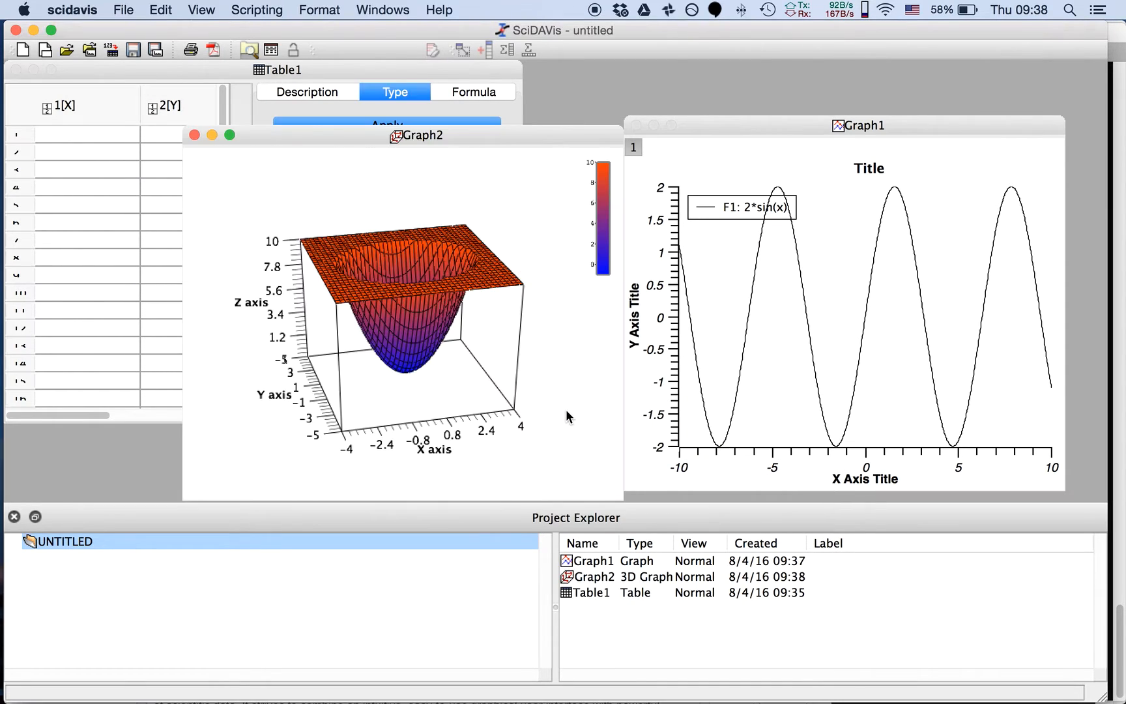
Rotate the 3D surface in Graph2 and place its window beside Graph1 without covering it
click(475, 138)
drag(561, 134, 573, 136)
drag(561, 293, 511, 334)
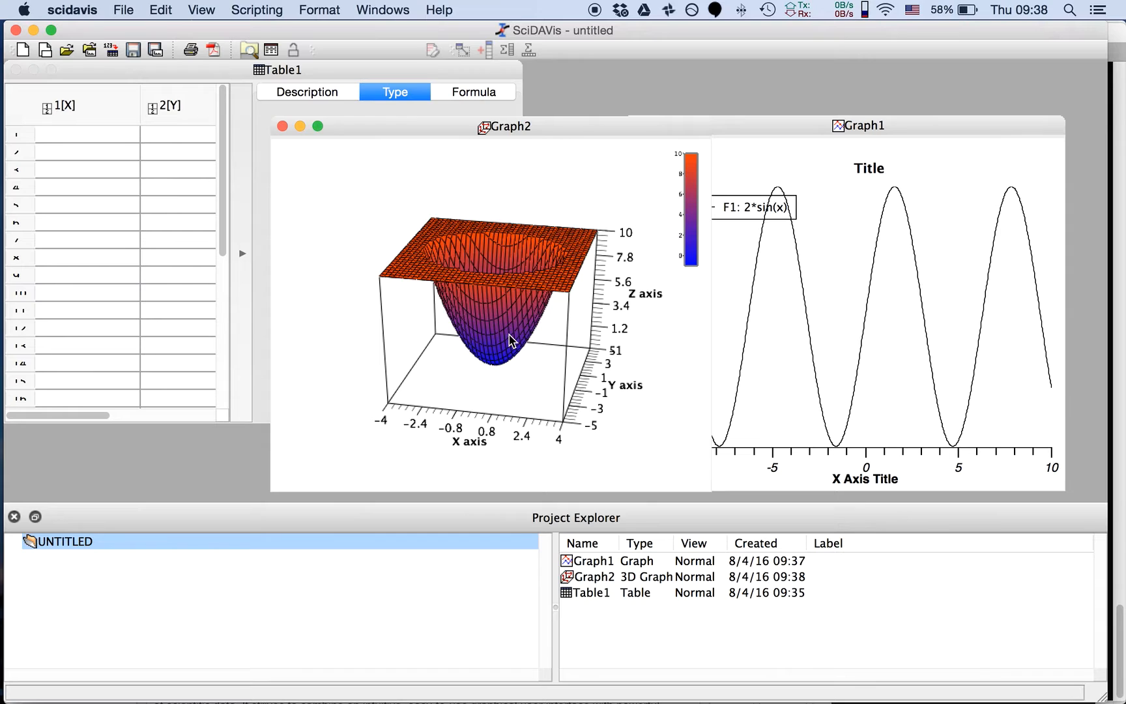
drag(495, 122, 402, 119)
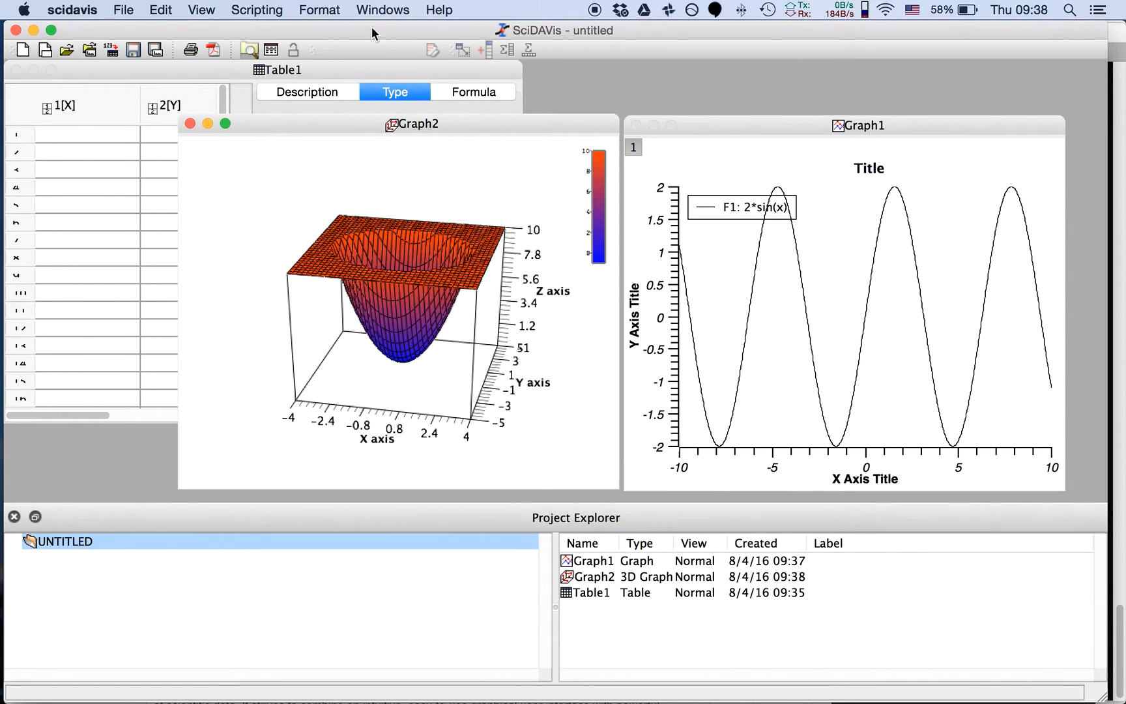
Reactivate Graph2 and rotate its surface to a near-frontal view along the X axis
click(342, 67)
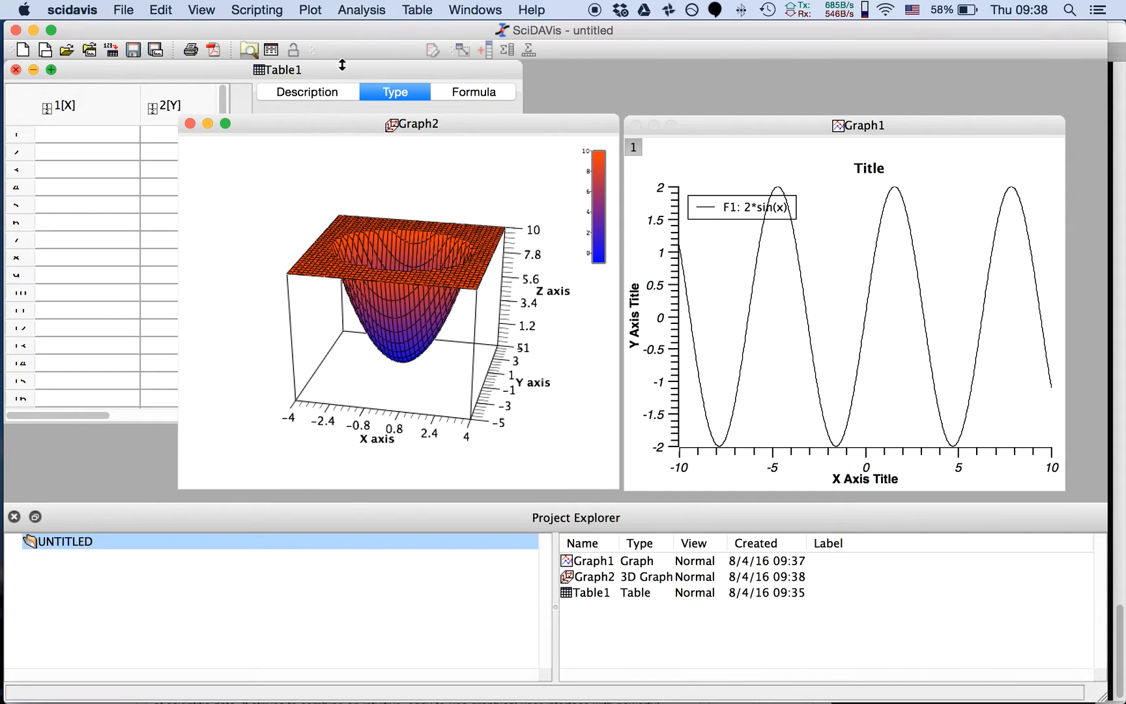
click(419, 10)
click(367, 127)
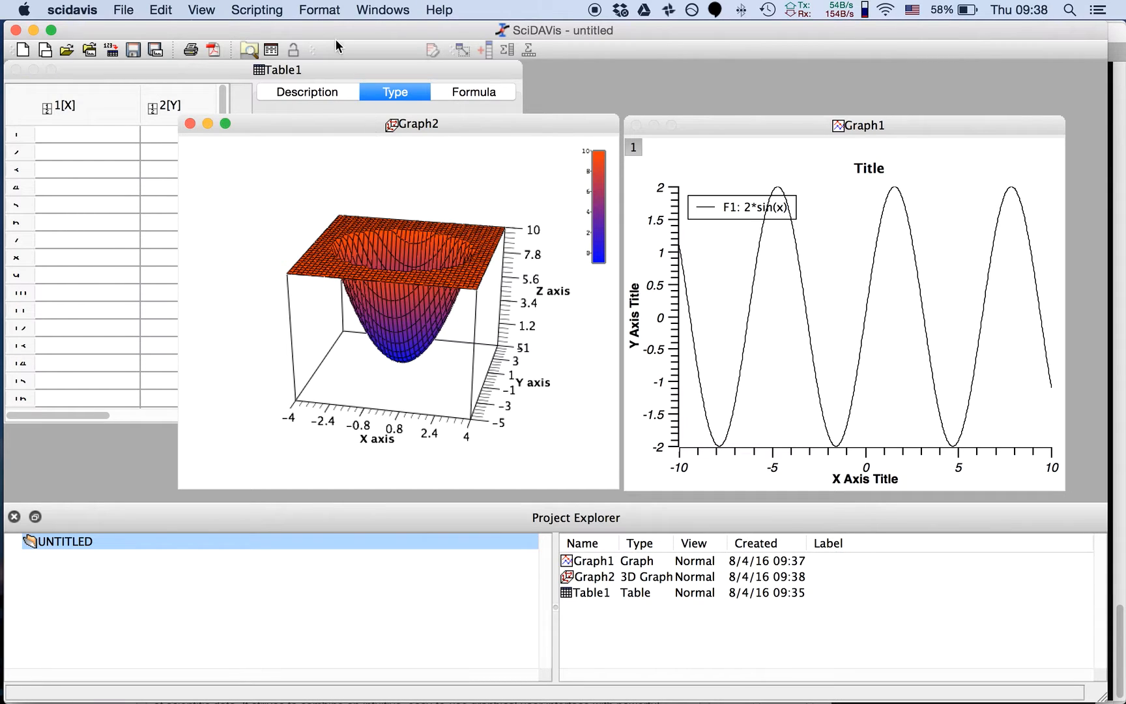
click(319, 9)
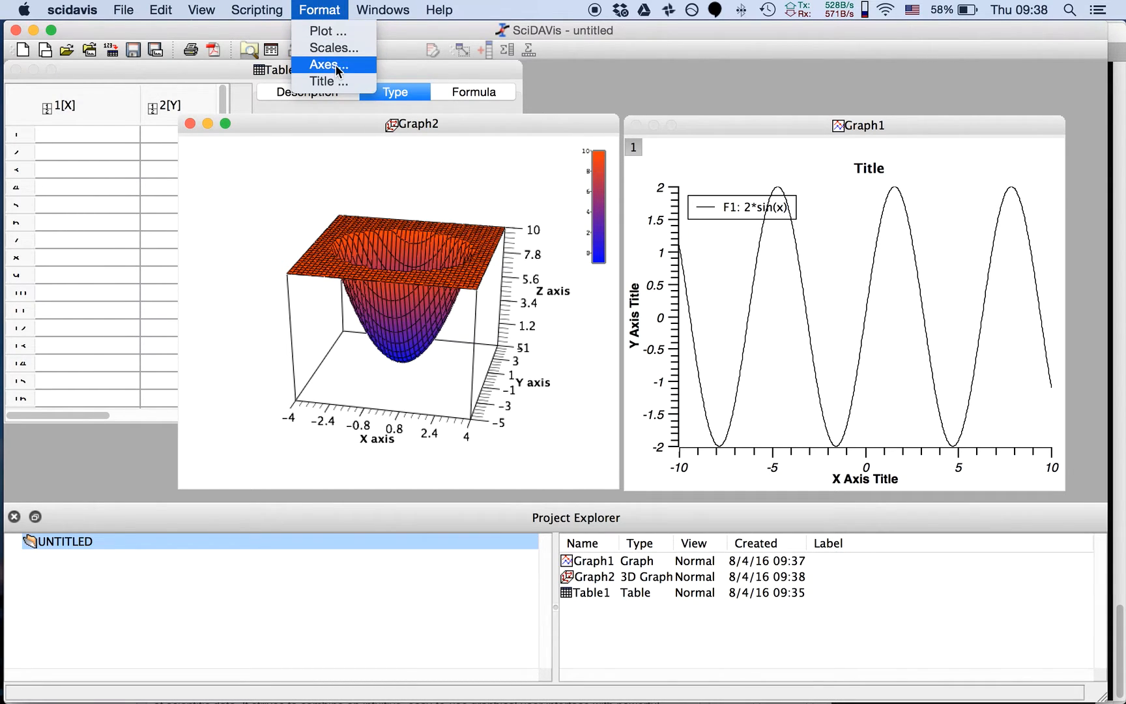
click(329, 14)
drag(465, 243, 472, 240)
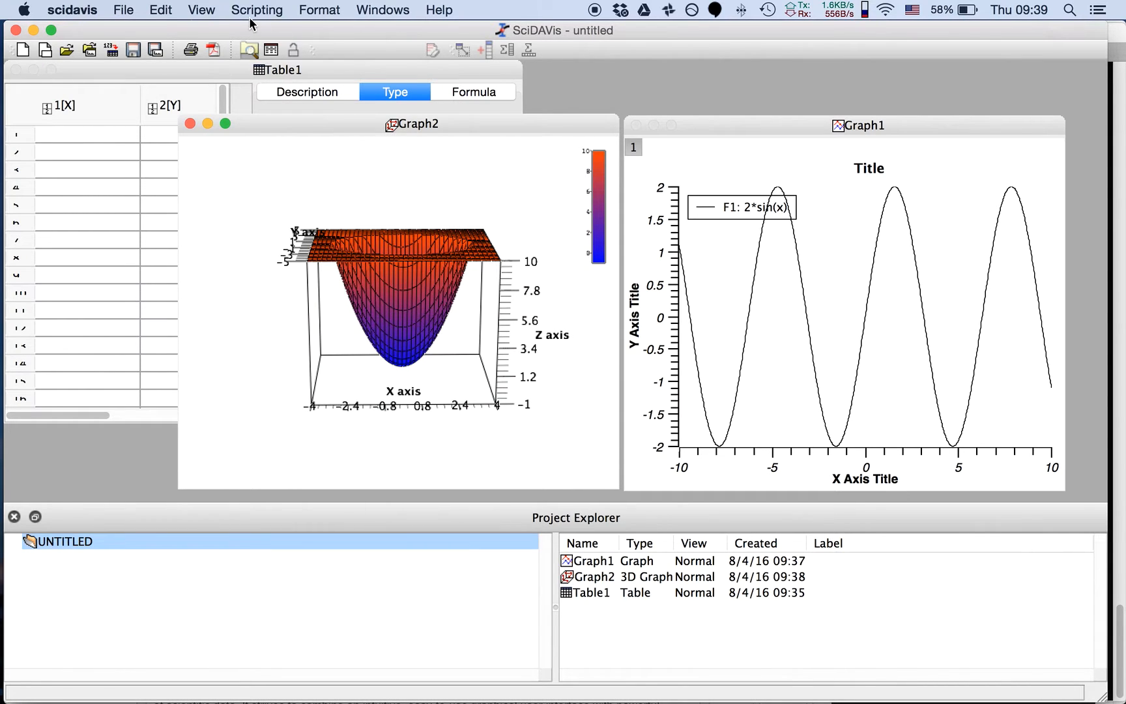
Examine the scale, axis, title, colors and general settings in the Surface Plot Options for Graph2, leaving everything unchanged
click(161, 9)
mouse_move(201, 11)
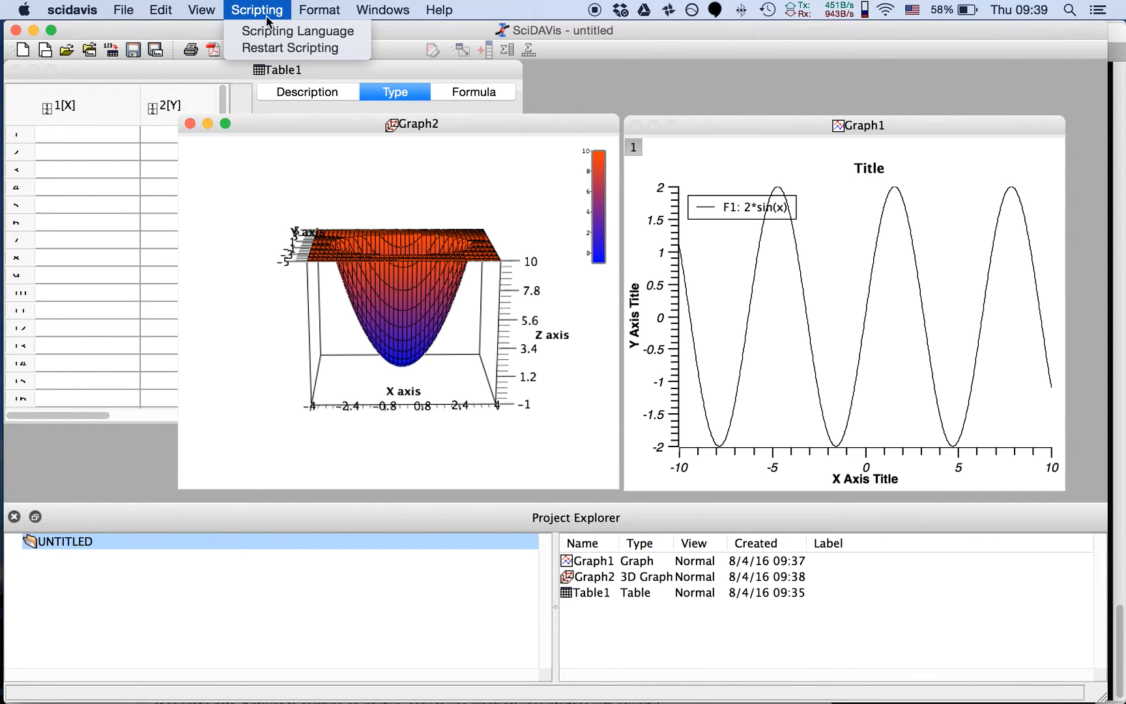
mouse_move(321, 20)
click(327, 31)
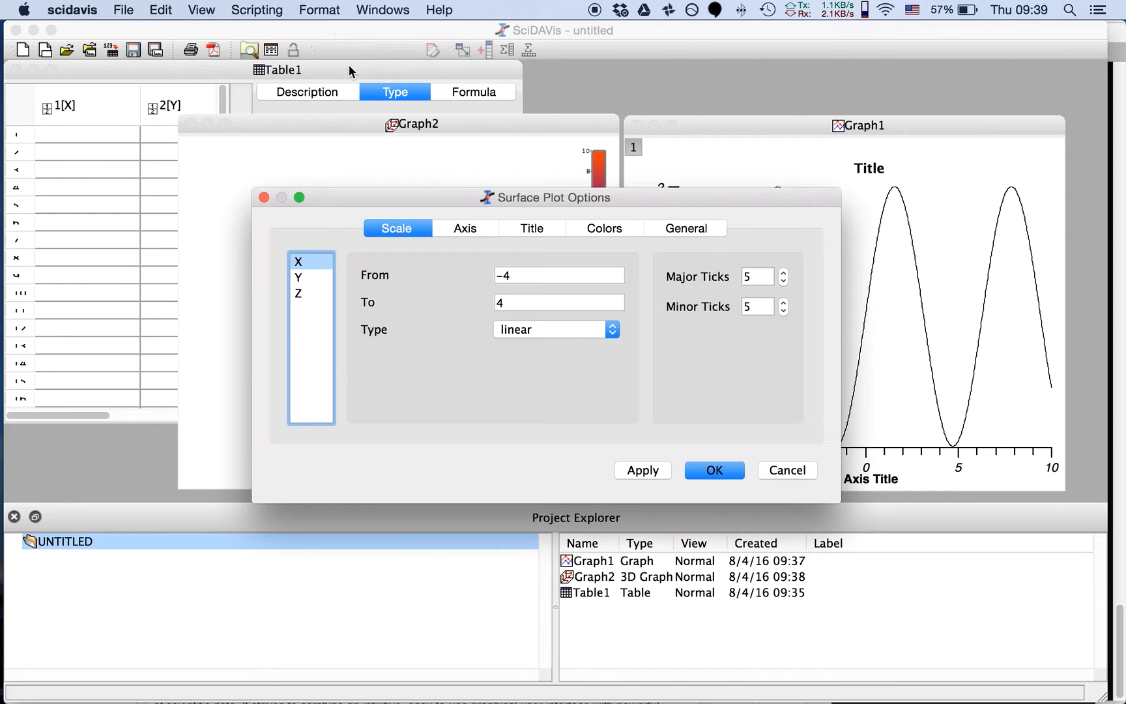
click(469, 234)
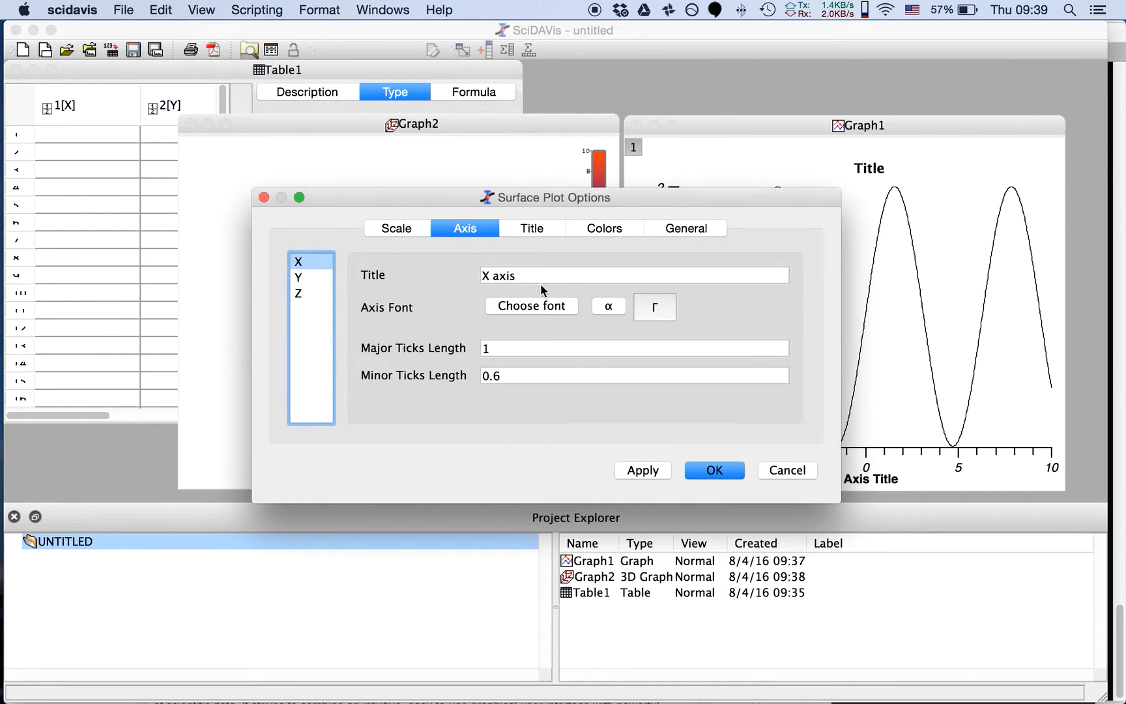
click(554, 229)
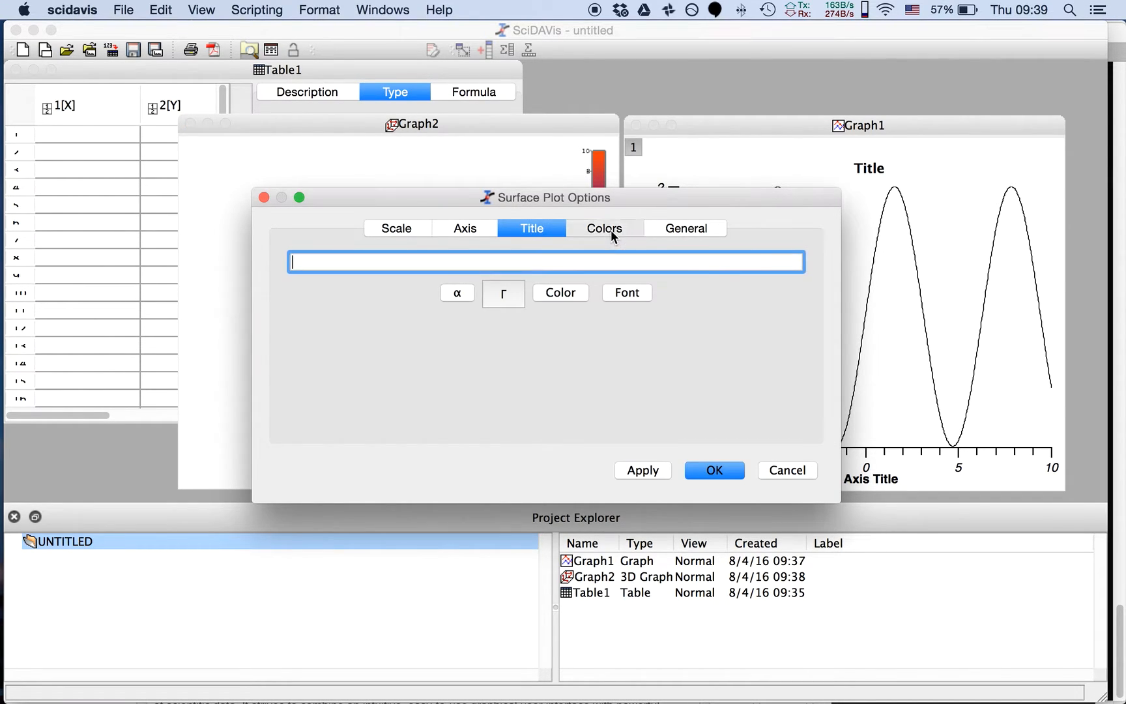
click(611, 230)
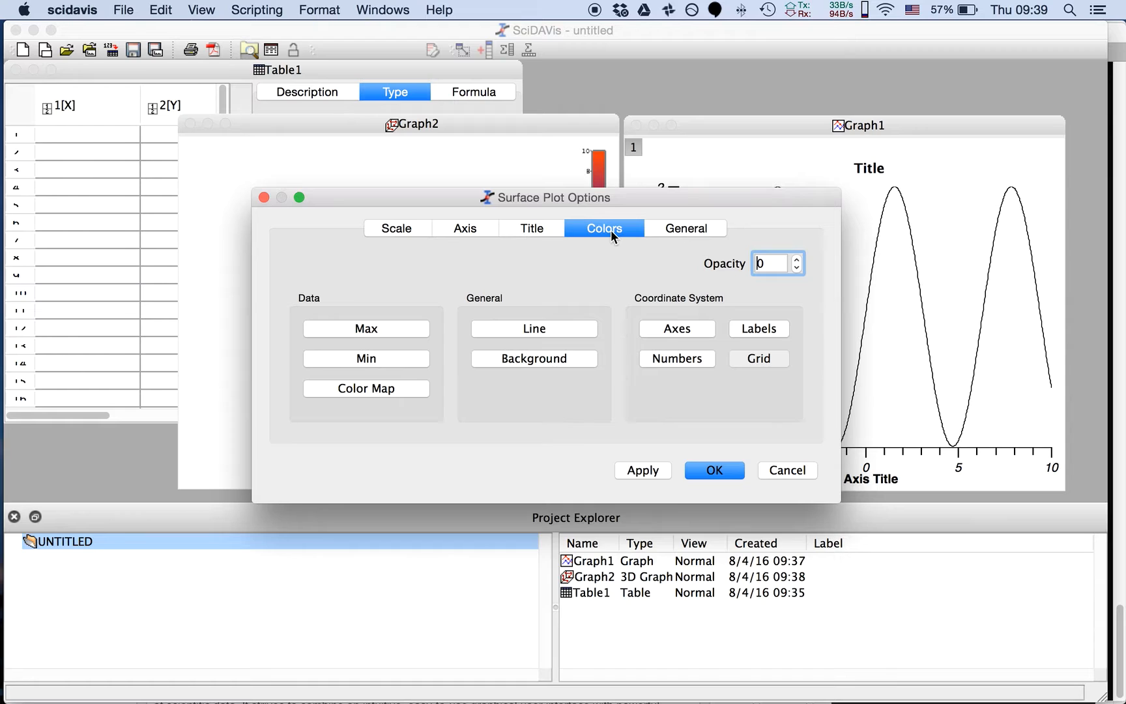
click(671, 232)
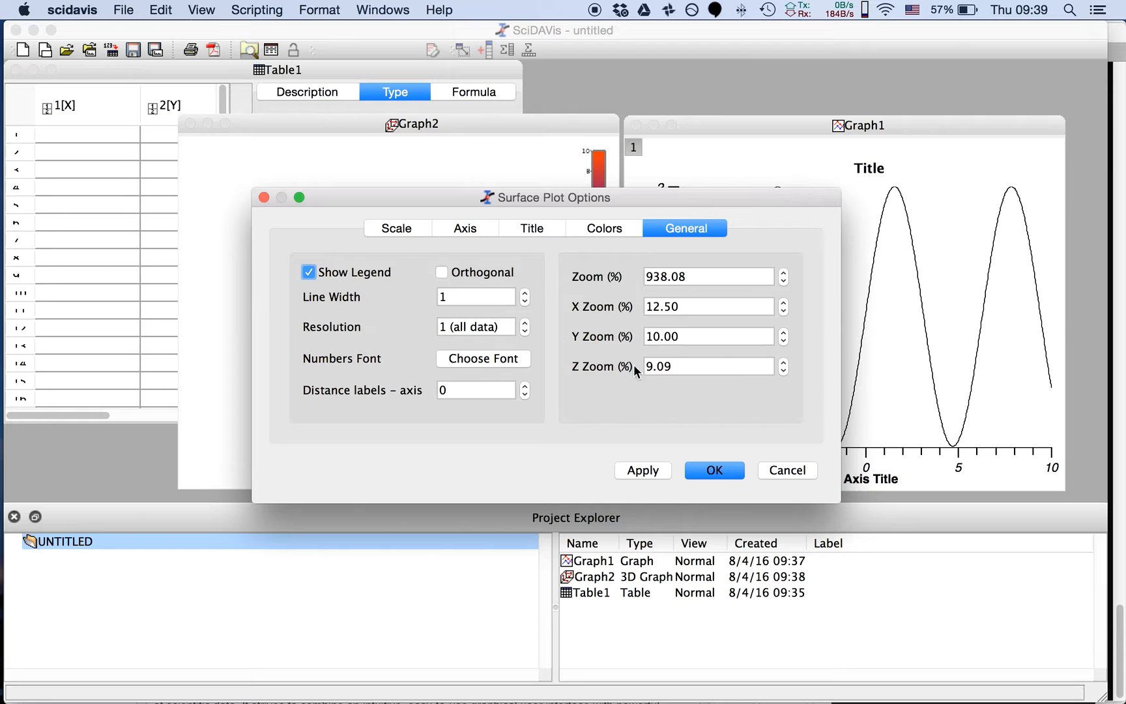
click(780, 477)
Rotate the 3D surface in Graph2 to oblique views showing the X, Y and Z axes
drag(530, 214, 461, 238)
right_click(450, 359)
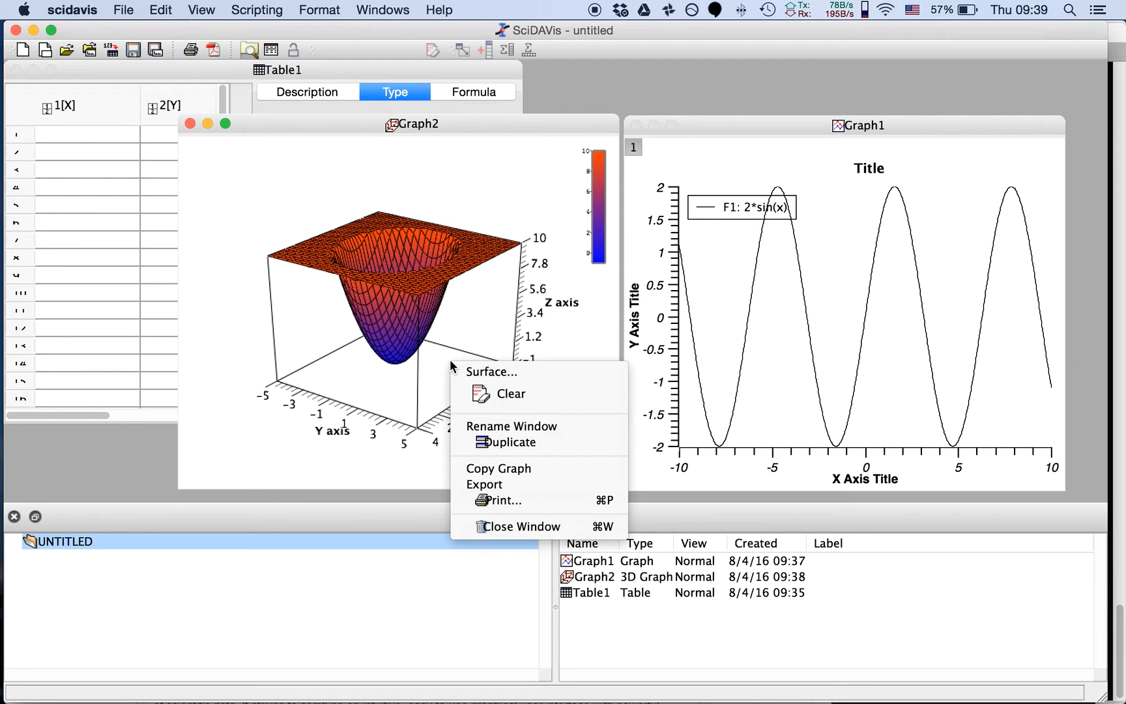
click(355, 387)
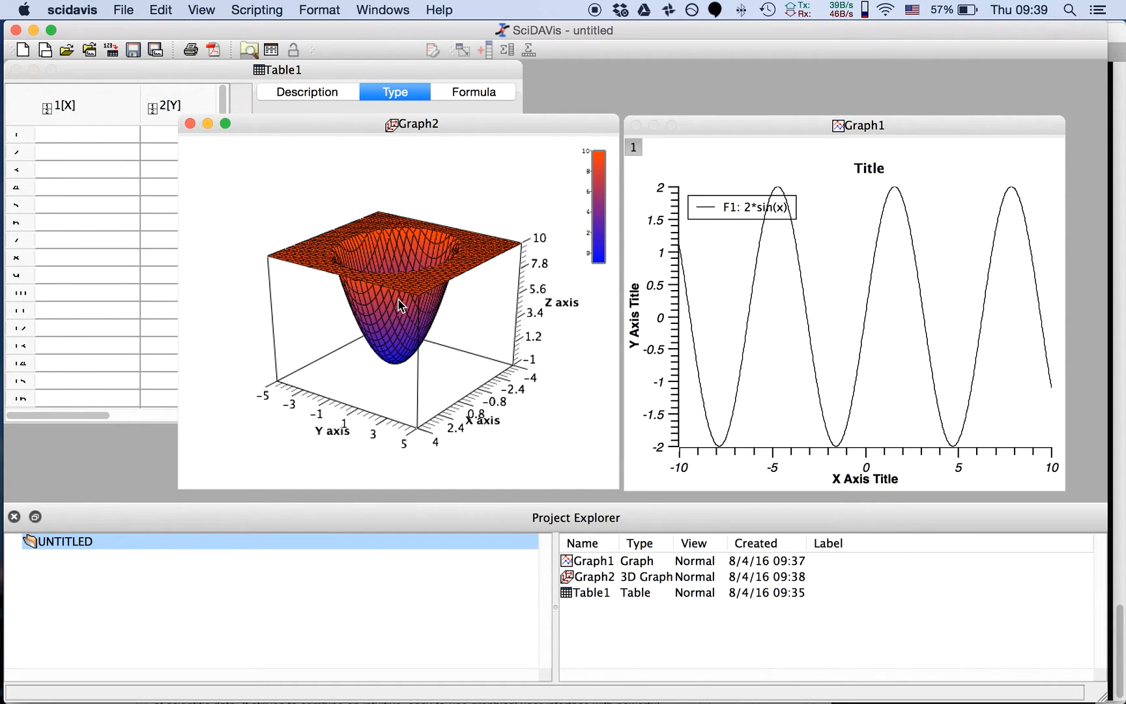
drag(410, 352, 405, 351)
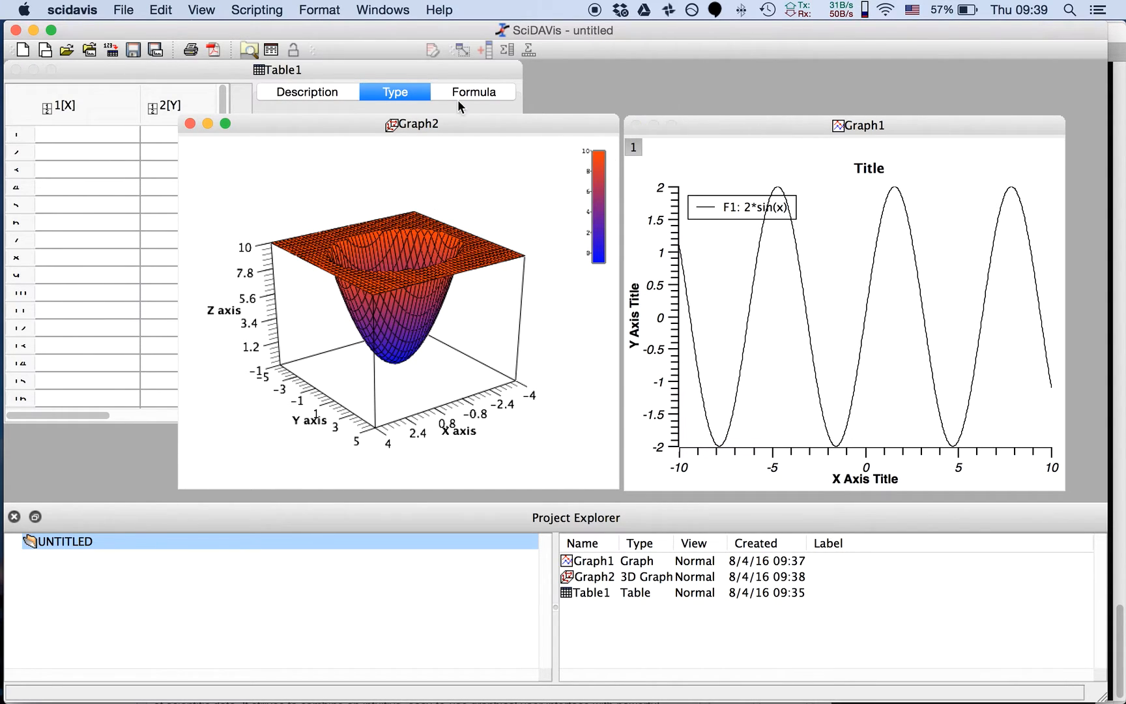
Quit SciDAVis without saving the changes to the untitled project
click(16, 30)
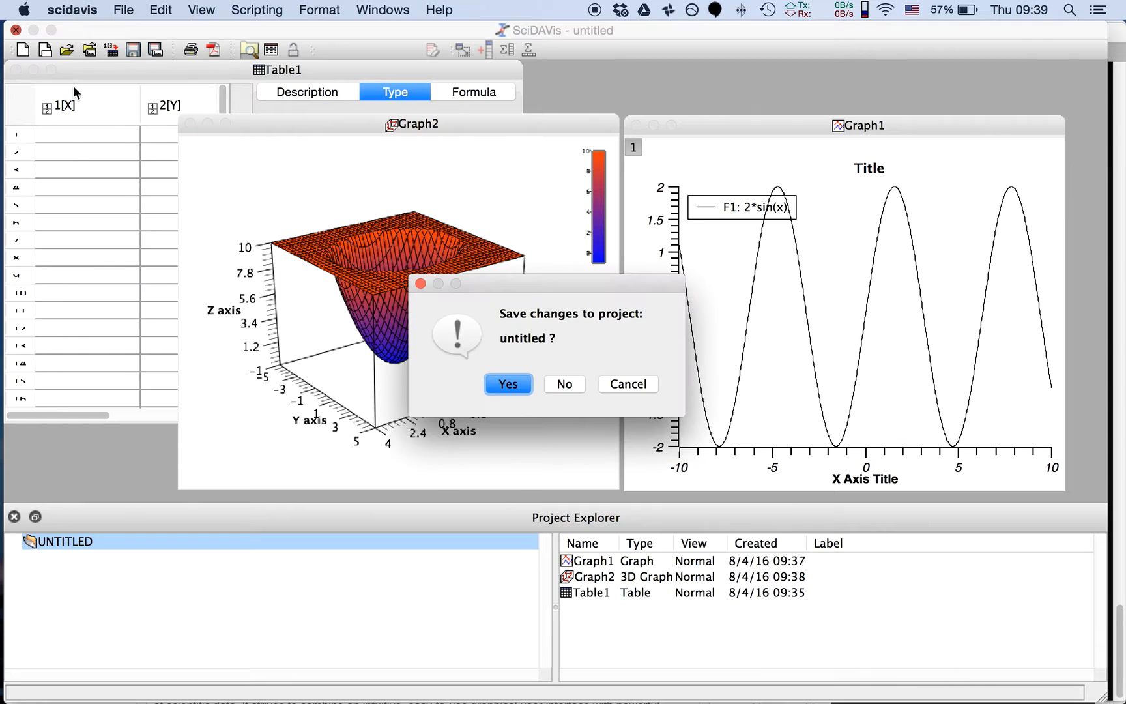
click(561, 384)
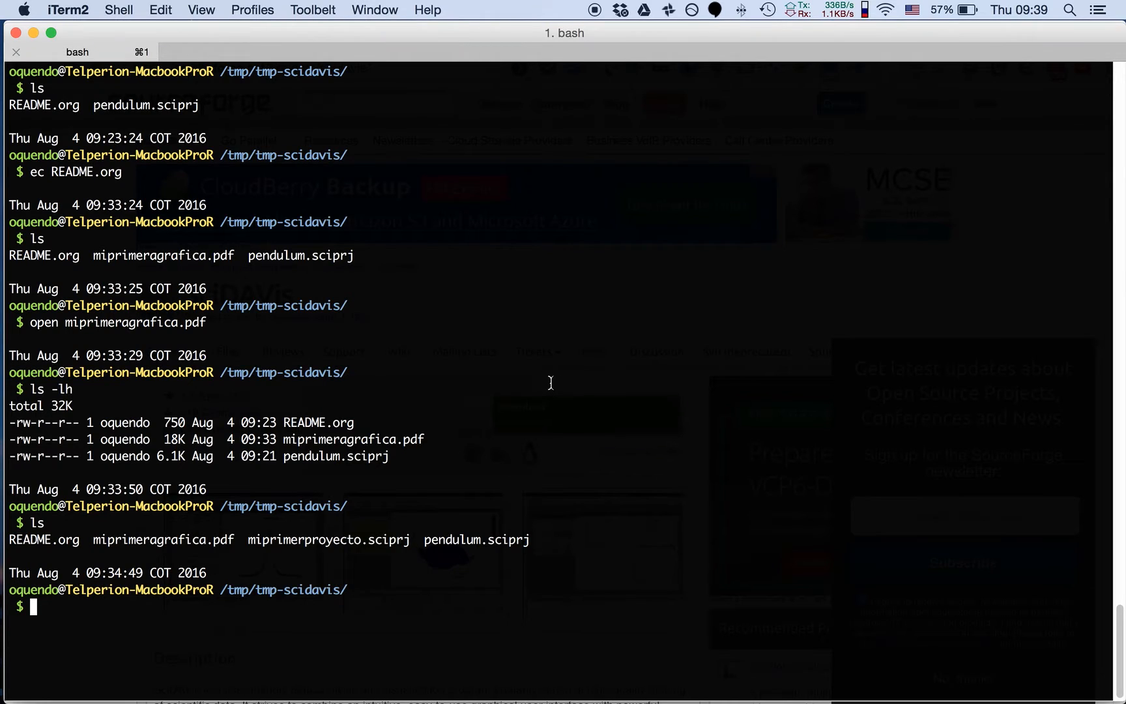
Open README.org with the ec command in the terminal and expand the "Como instalar" and "Abrir y navegar menus" headings
text(ec README.org)
key(Return)
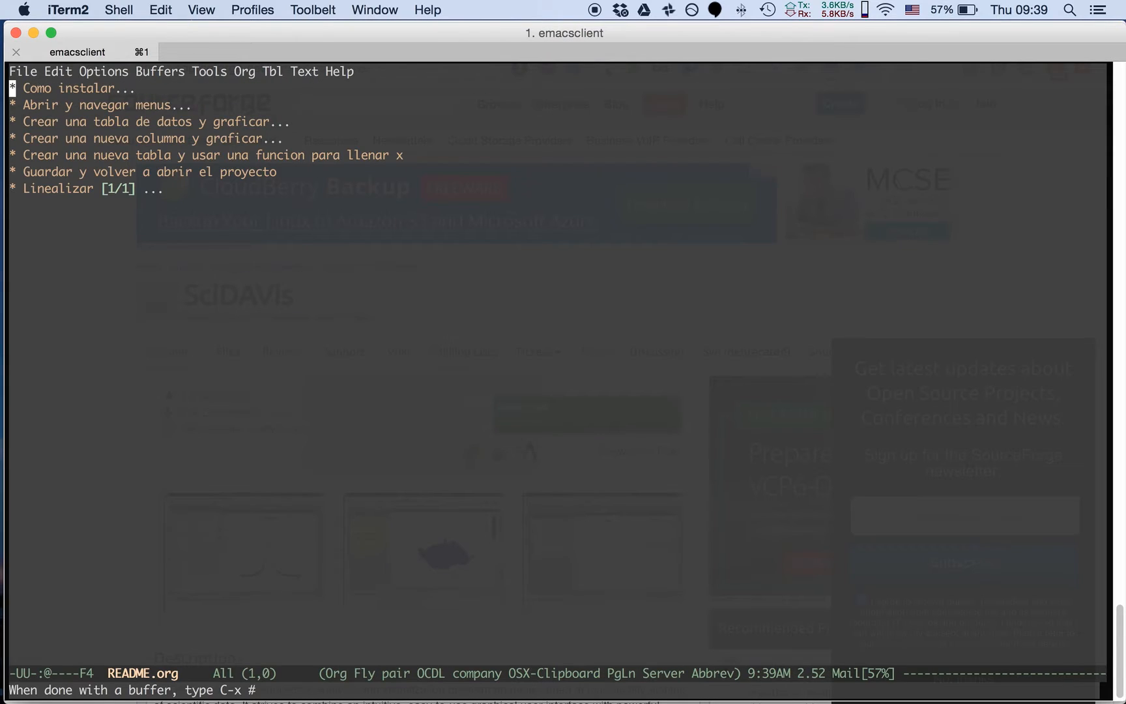
key(Tab)
key(Down)
key(Down)
key(Down)
key(Down)
key(Tab)
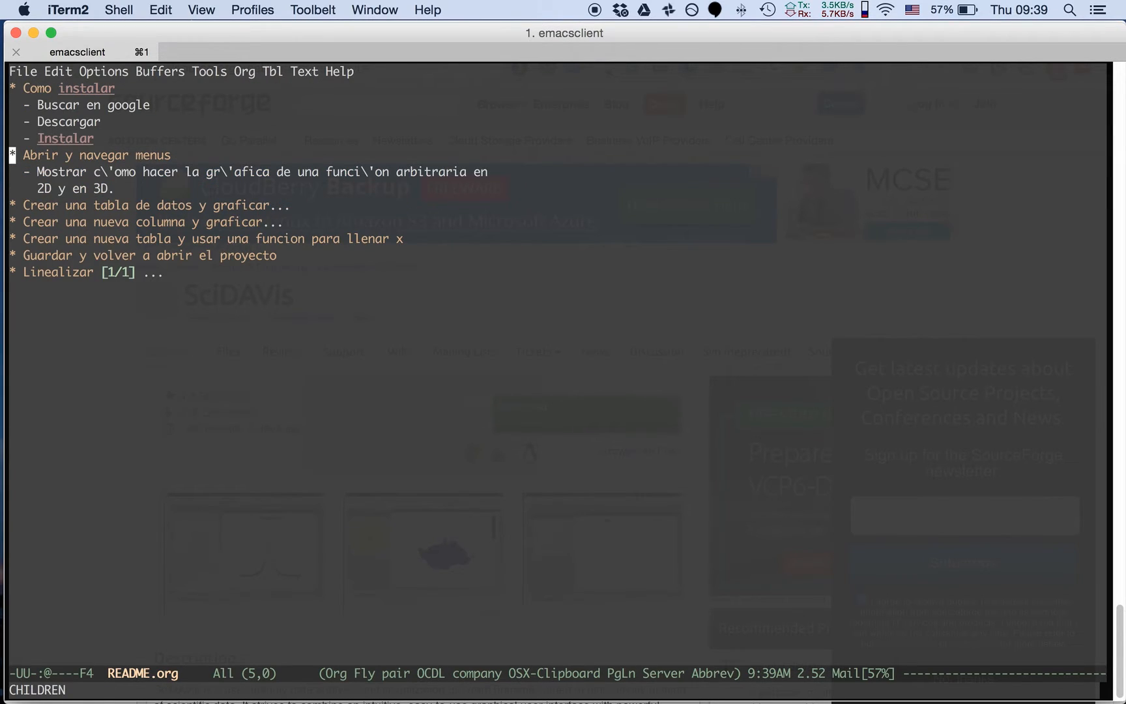
Review the outline sections on creating and plotting a data table and on adding a new column, and close the editor
key(Down)
key(Down)
key(Down)
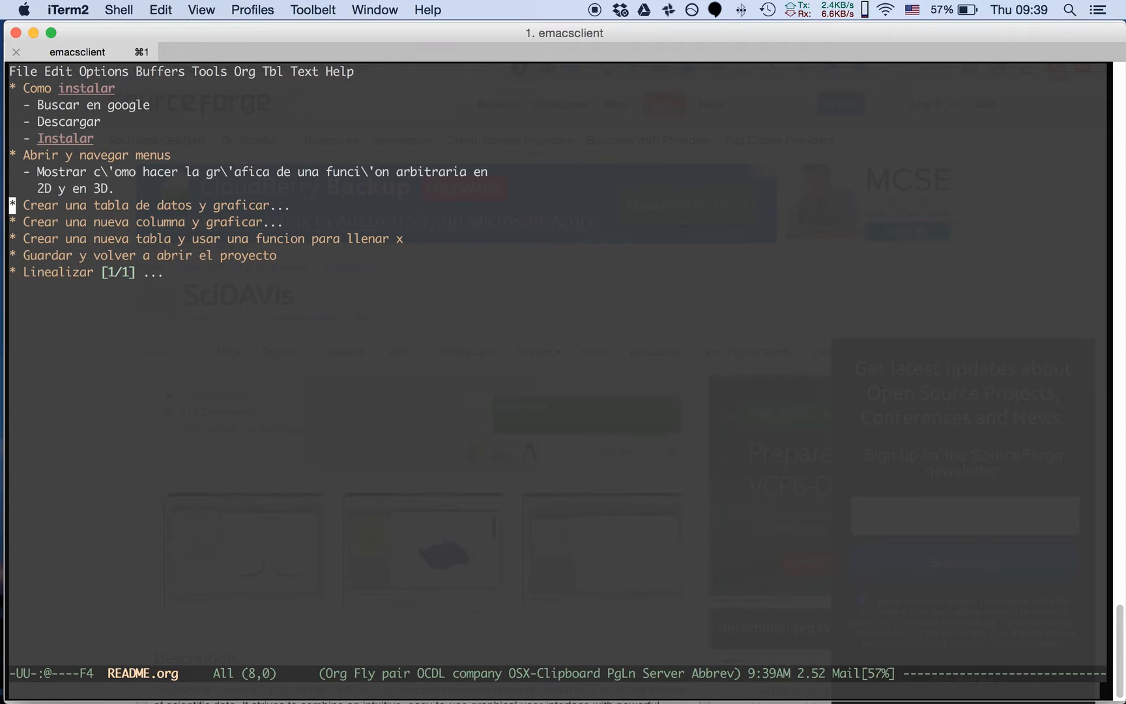
key(Tab)
key(Down)
key(Down)
key(Up)
key(Up)
key(Down)
key(Down)
key(Down)
key(Up)
key(Down)
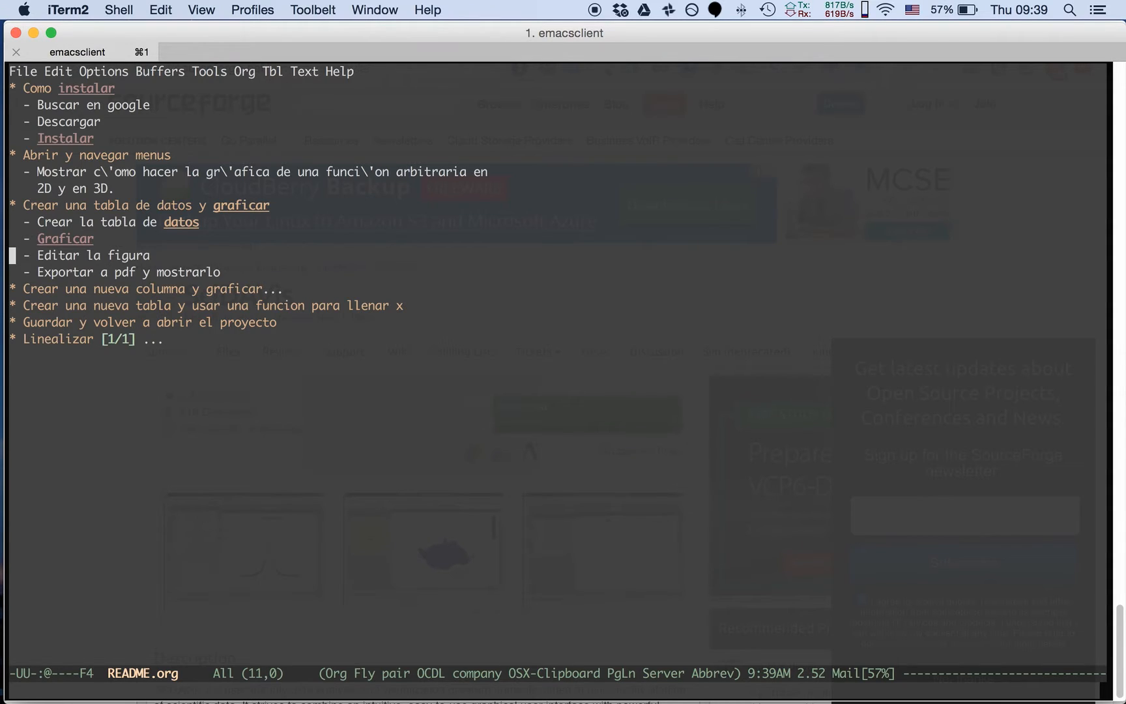
key(Down)
key(Down)
key(Tab)
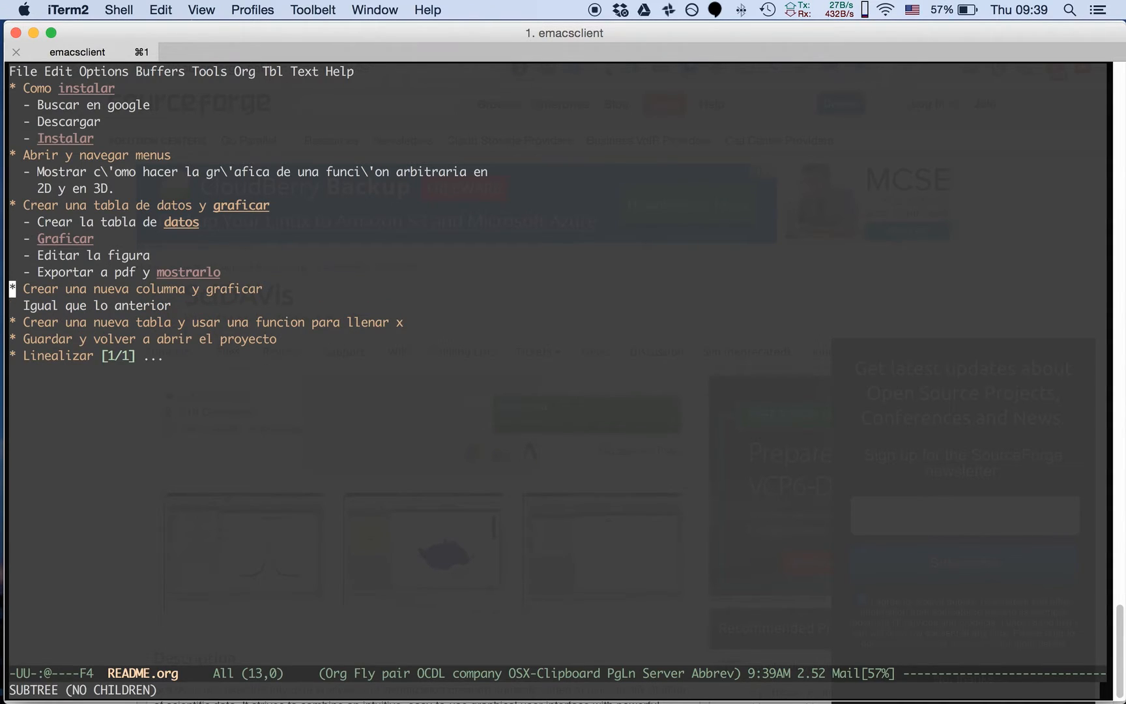
key(Down)
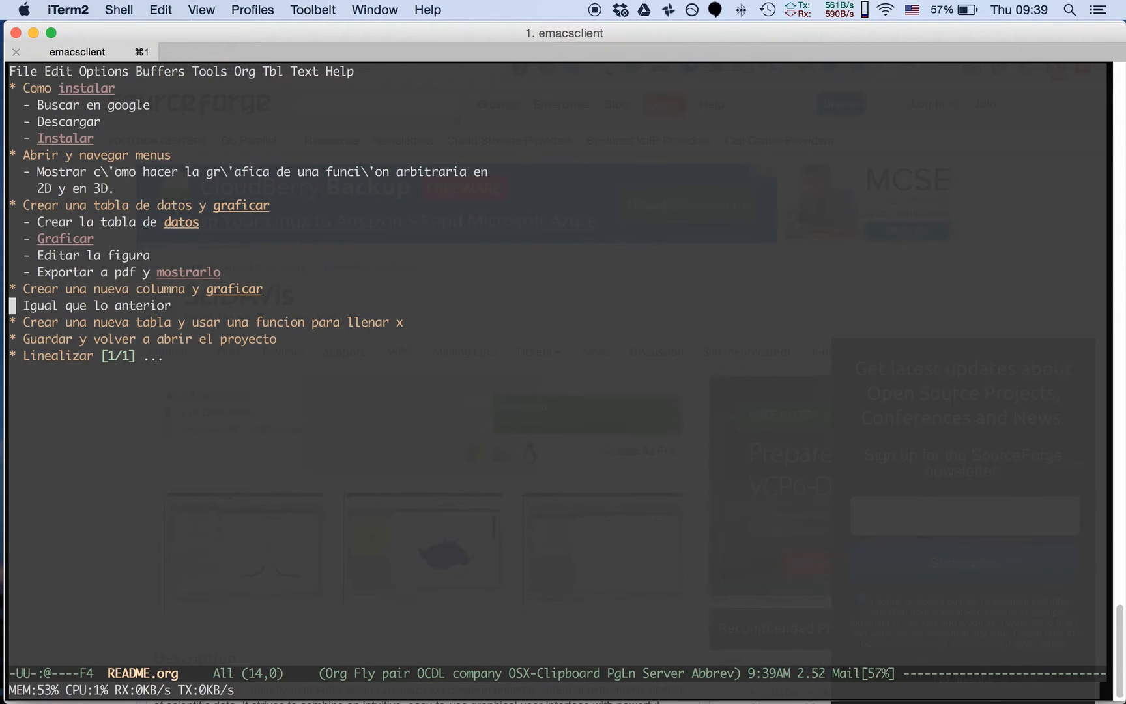
key(ctrl+x)
key(ctrl+c)
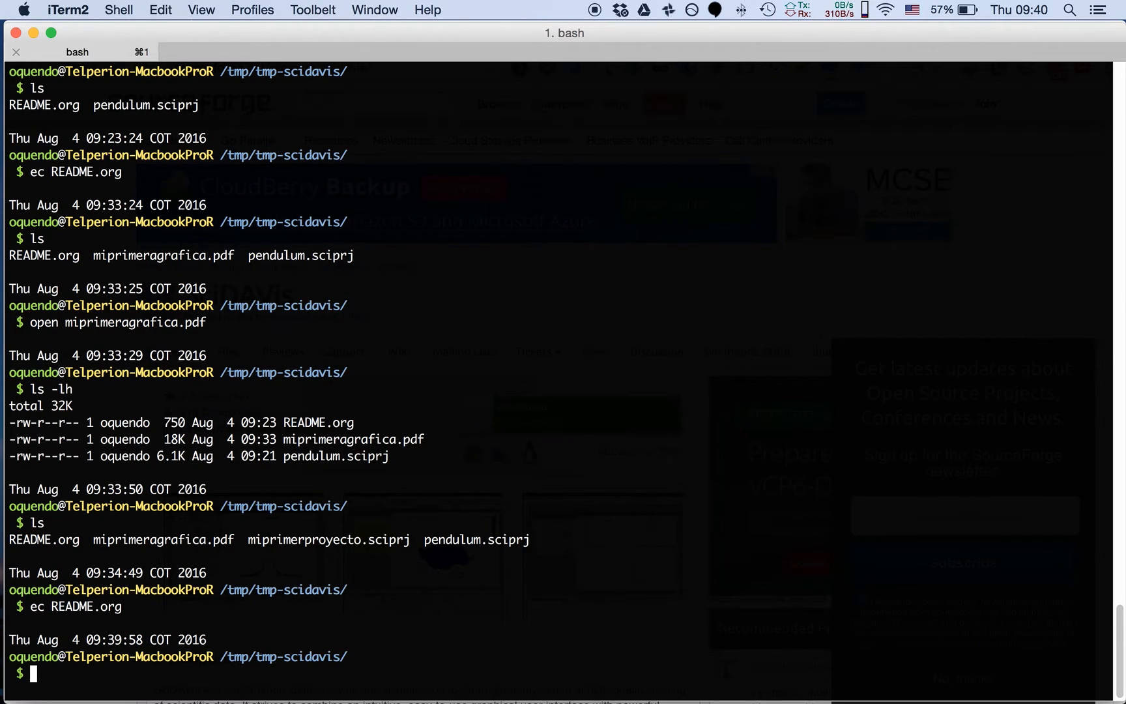
Launch SciDAVis from the application launcher
key(ctrl+space)
text(quiscid)
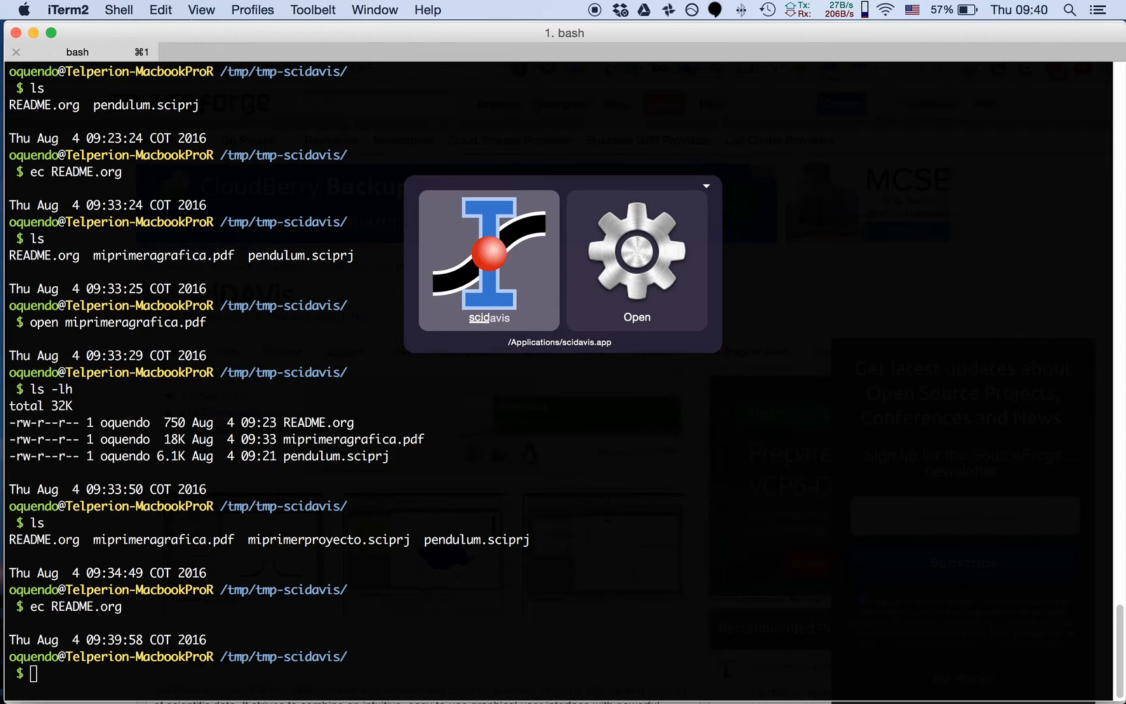
key(Return)
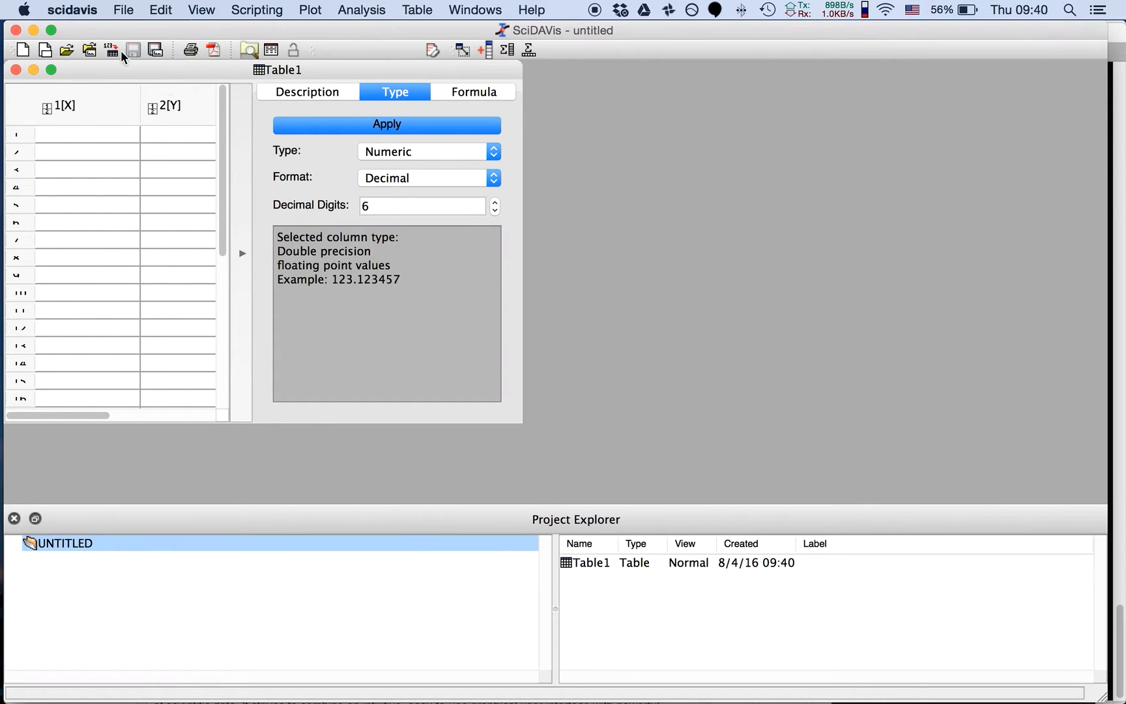
Open the recent project /private/tmp/tmp-scidavis/miprimerproyecto.sciprj
click(128, 11)
mouse_move(195, 64)
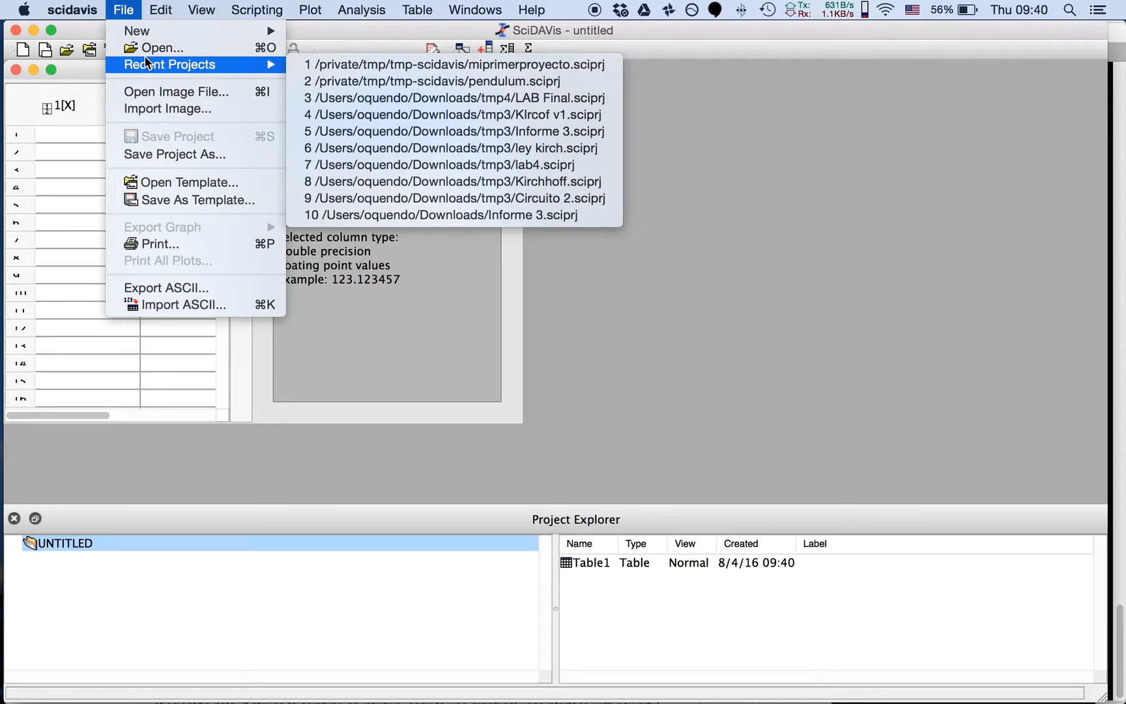
click(312, 64)
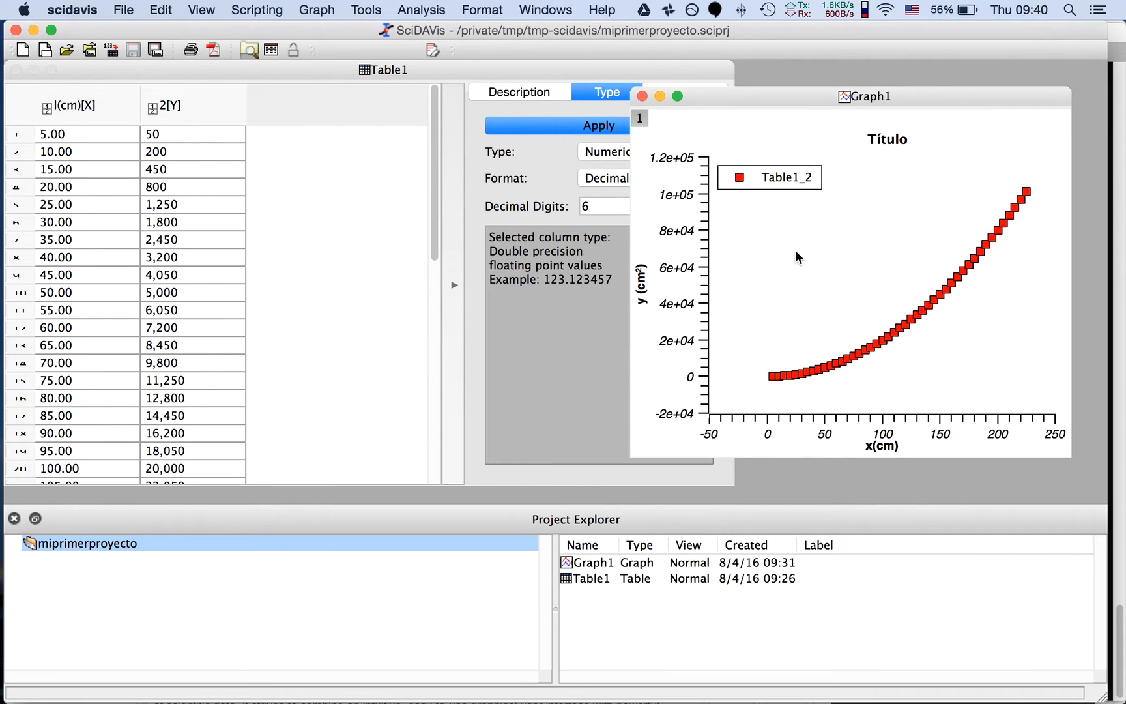
Set the dimensions of Table1 to 3 columns
click(170, 110)
click(113, 99)
click(172, 99)
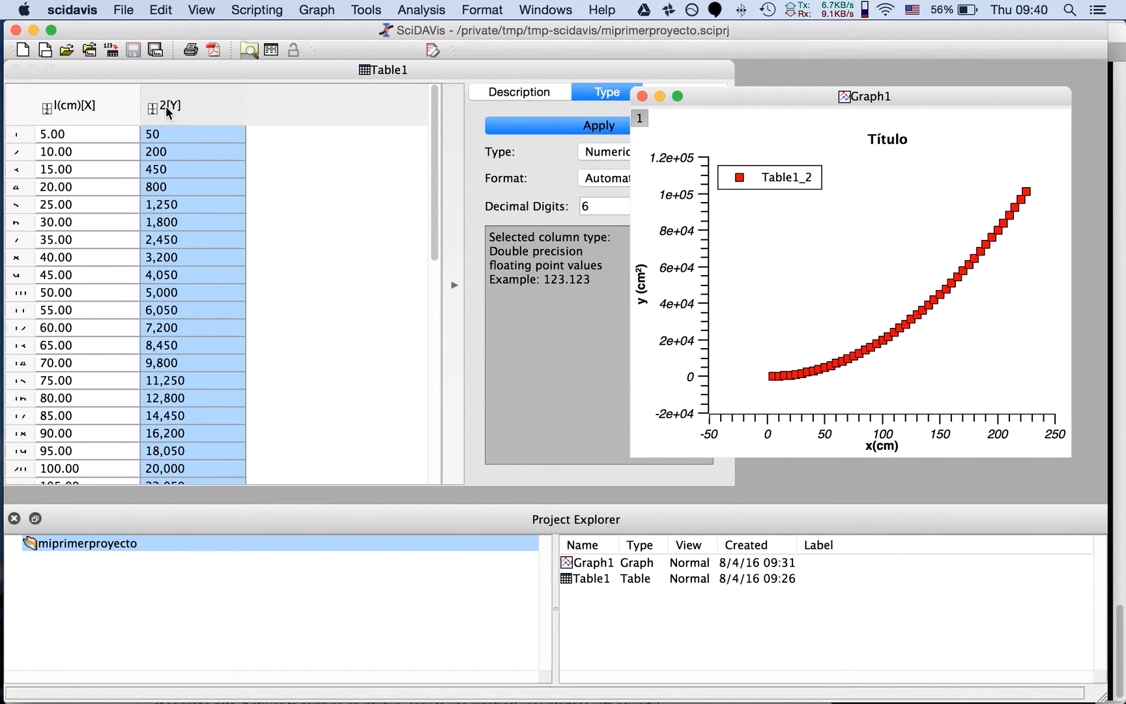
click(265, 76)
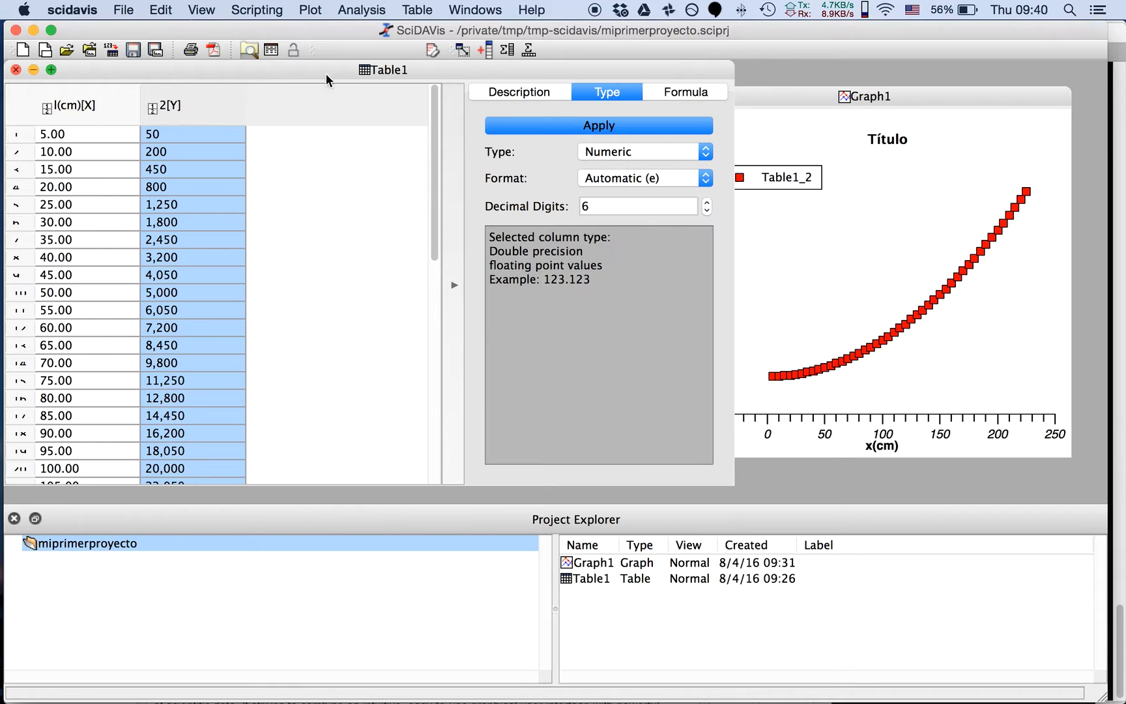
click(427, 11)
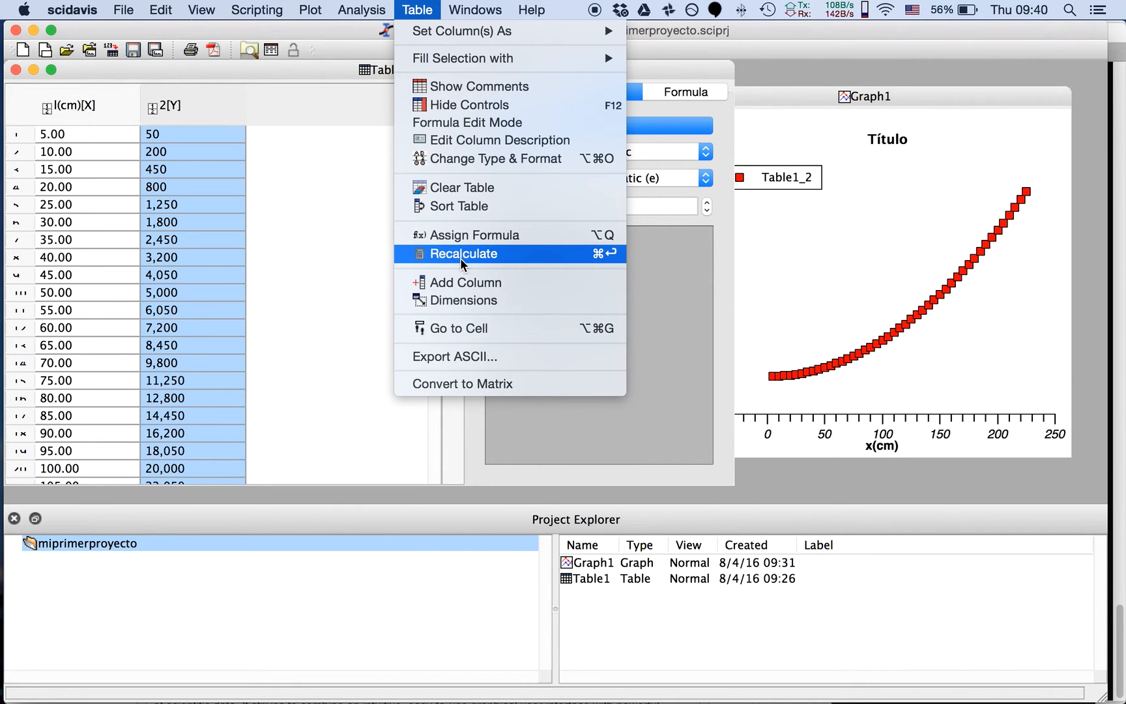
click(464, 300)
double_click(564, 340)
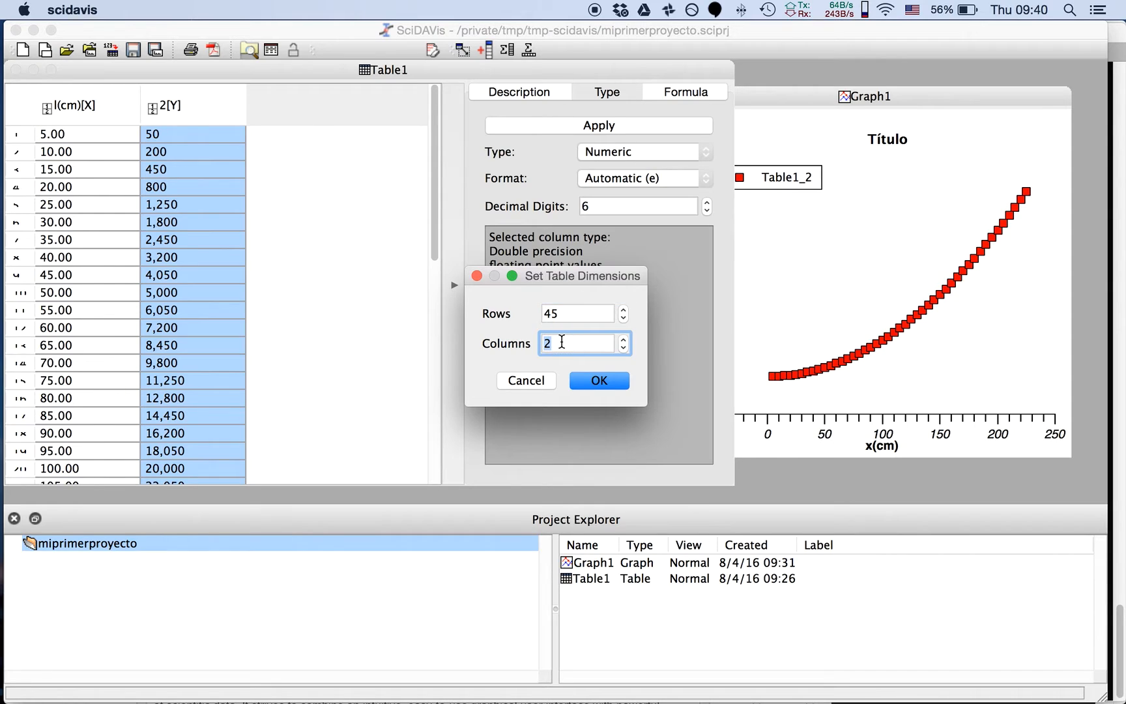
text(3)
click(598, 379)
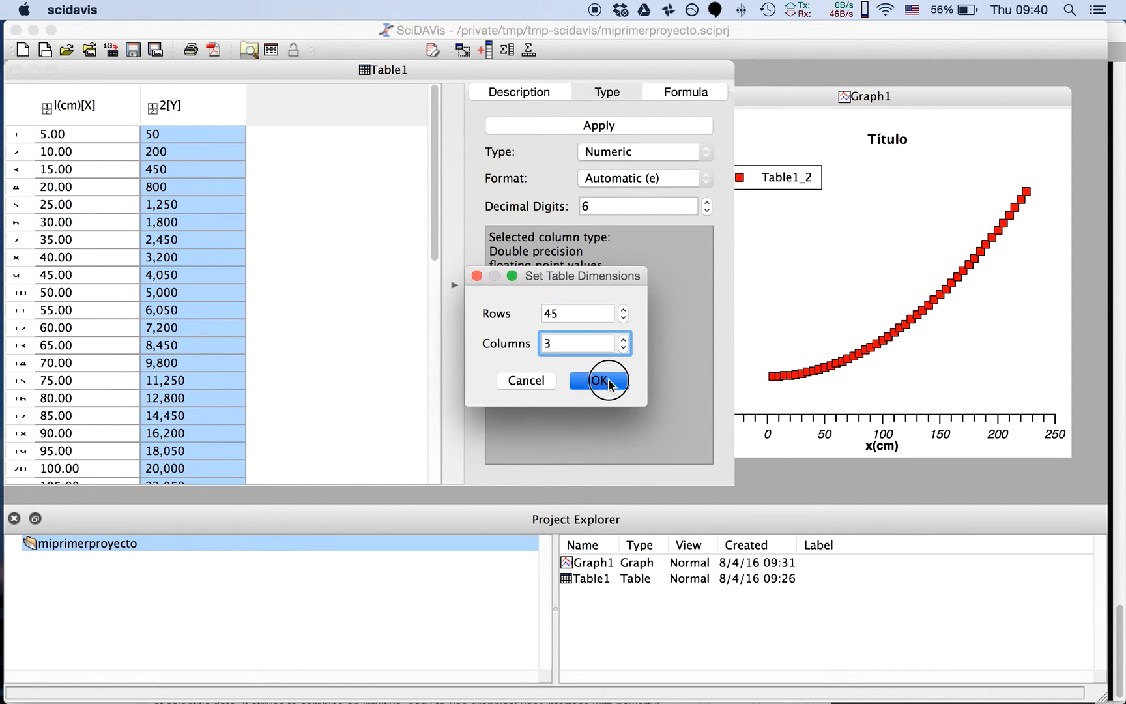
Fill the new third column of Table1 with the formula 2*i
click(305, 154)
click(297, 133)
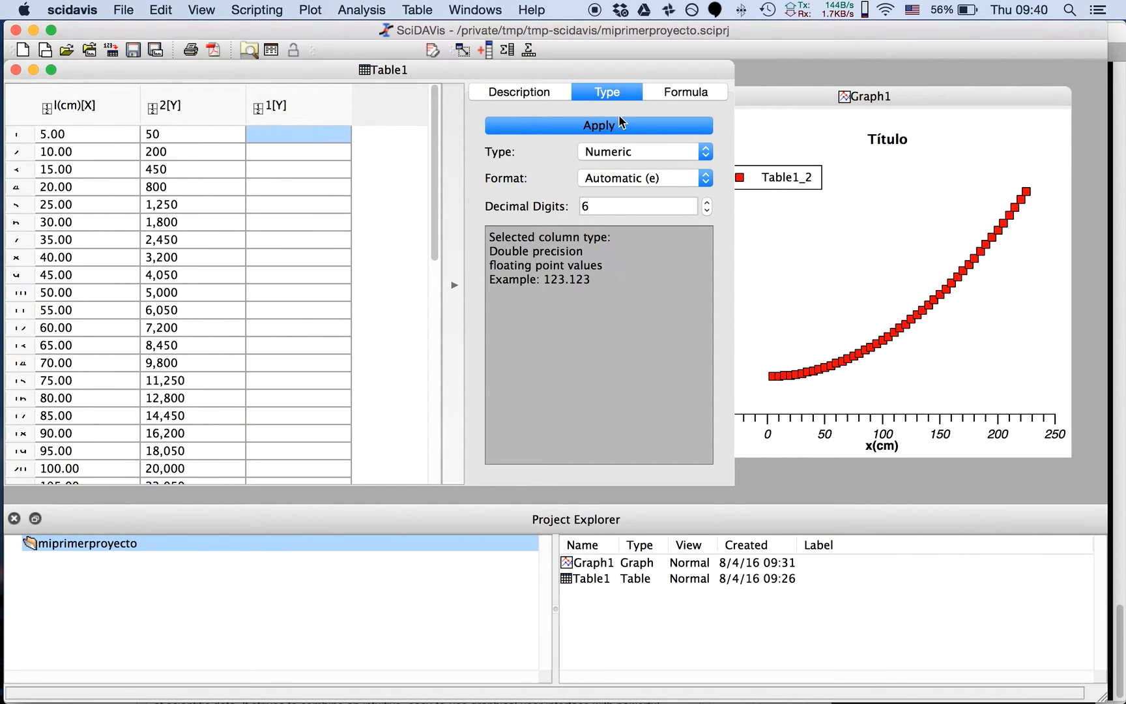
click(676, 91)
click(540, 167)
text(2*i)
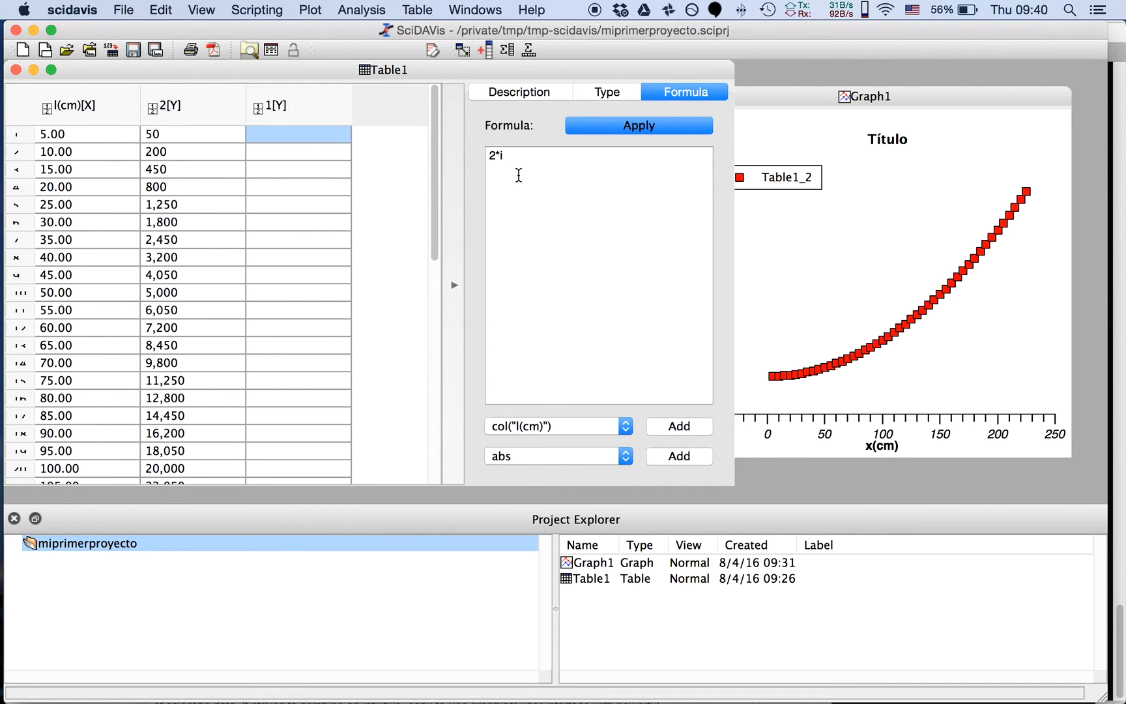
click(593, 128)
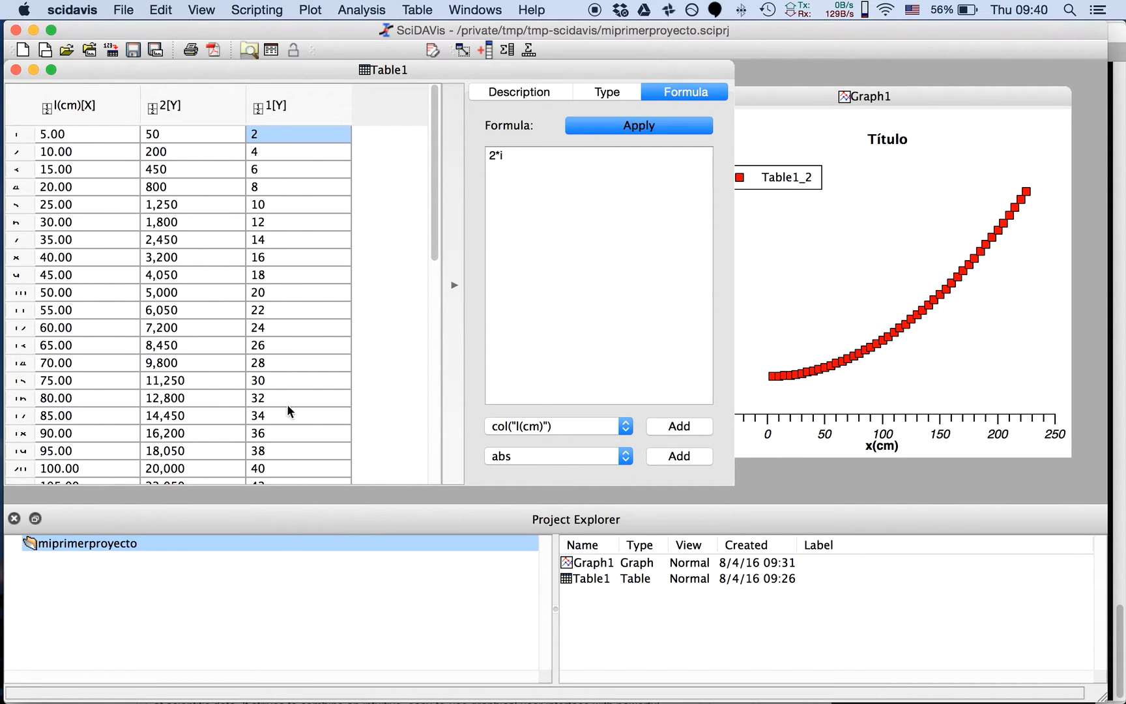
Plot the third column, 1[Y], of Table1 as a scatter graph
click(608, 91)
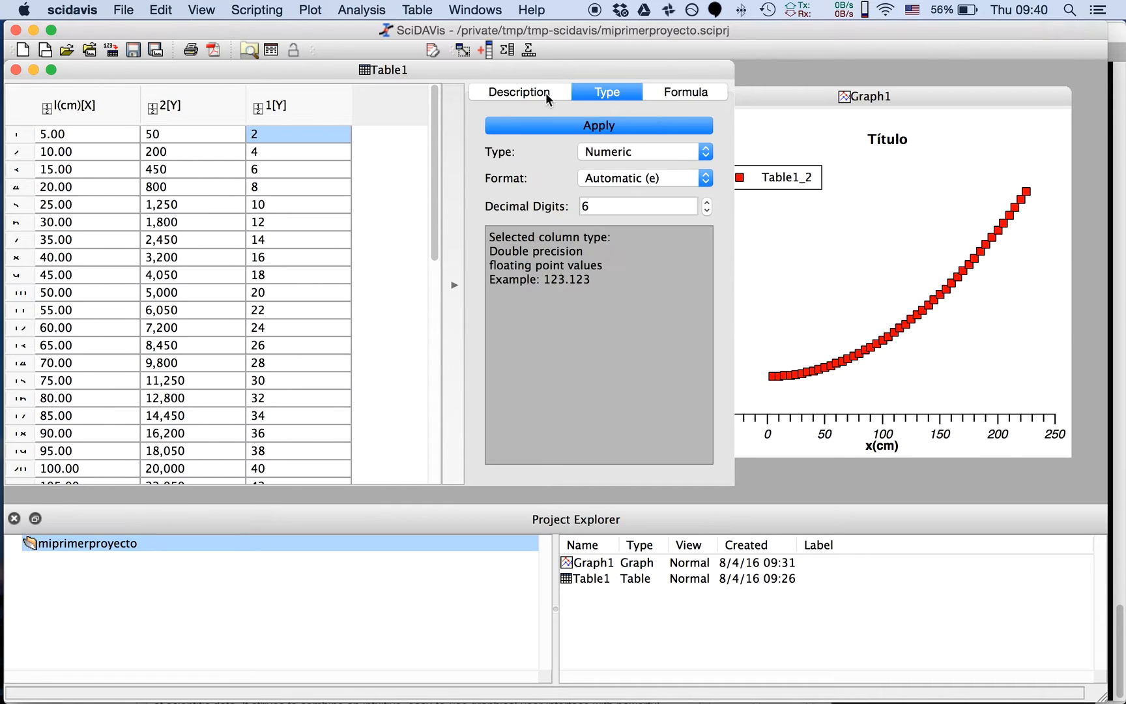
click(304, 117)
mouse_move(777, 93)
mouse_down()
mouse_move(803, 96)
mouse_move(789, 95)
mouse_up()
click(287, 104)
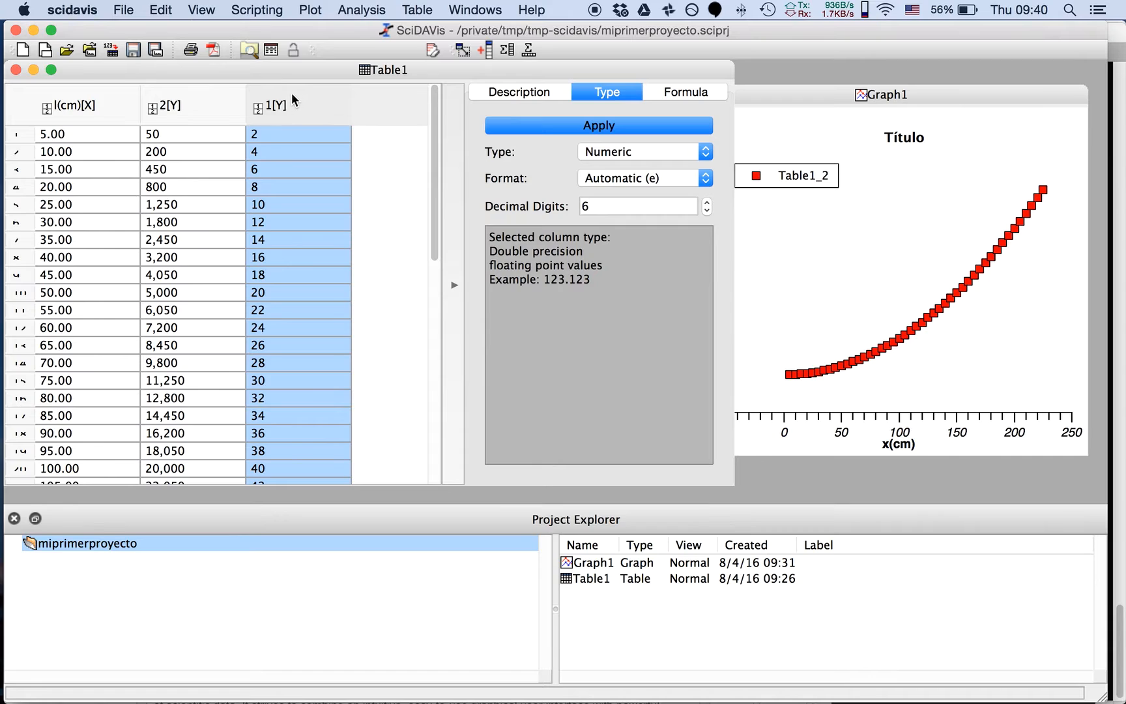
right_click(290, 93)
mouse_move(312, 105)
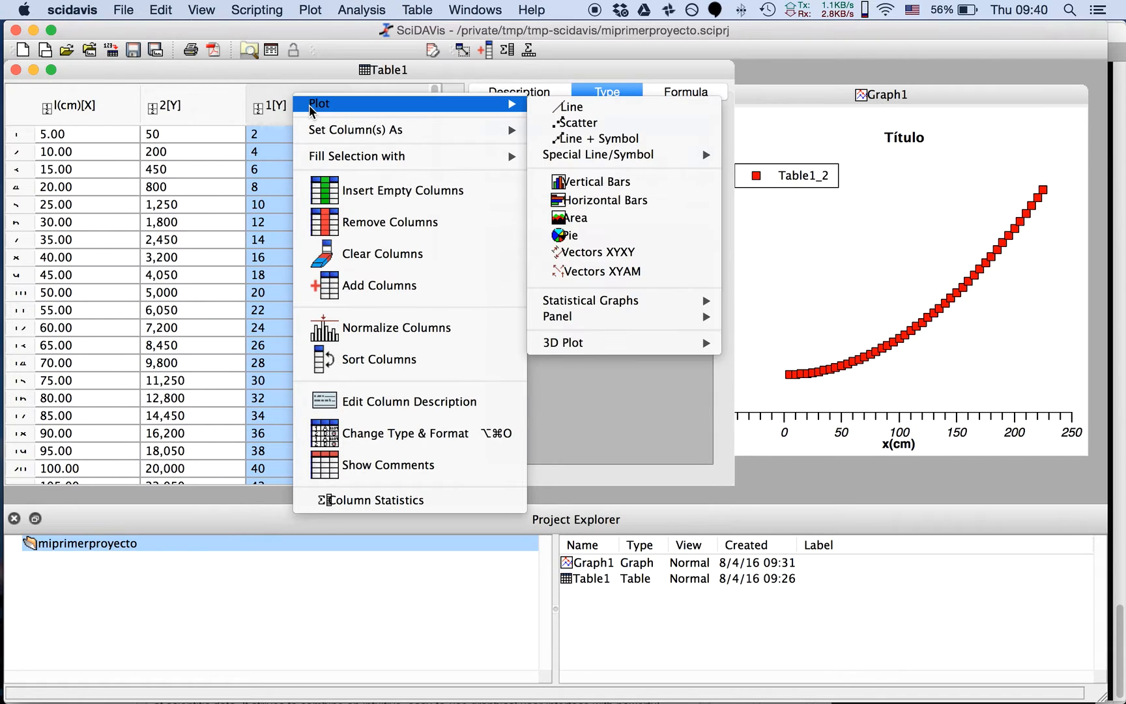
click(573, 123)
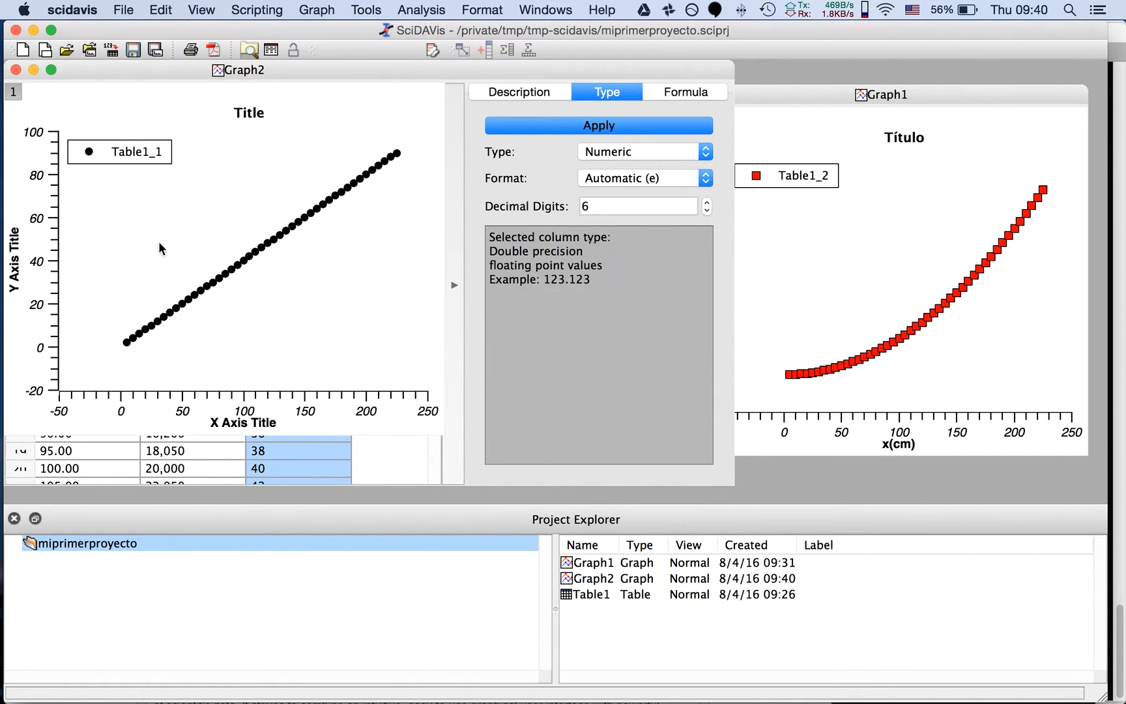
Delete the Graph2 window and move Graph1 slightly toward the table
click(15, 69)
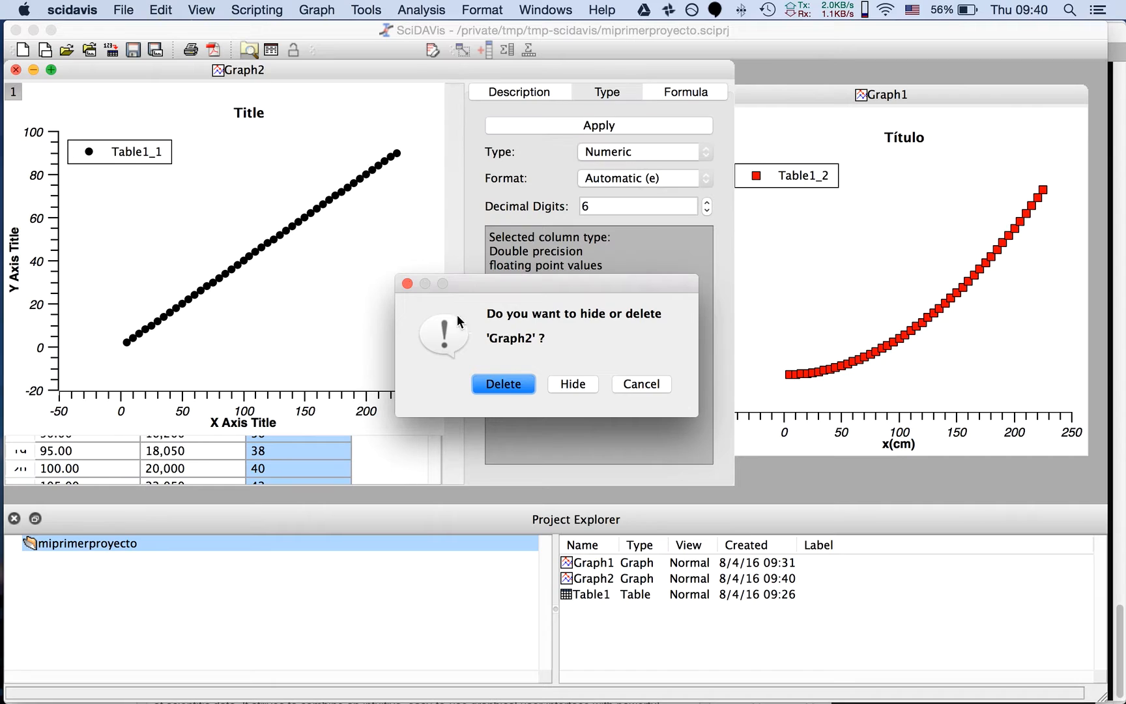
click(503, 384)
click(883, 174)
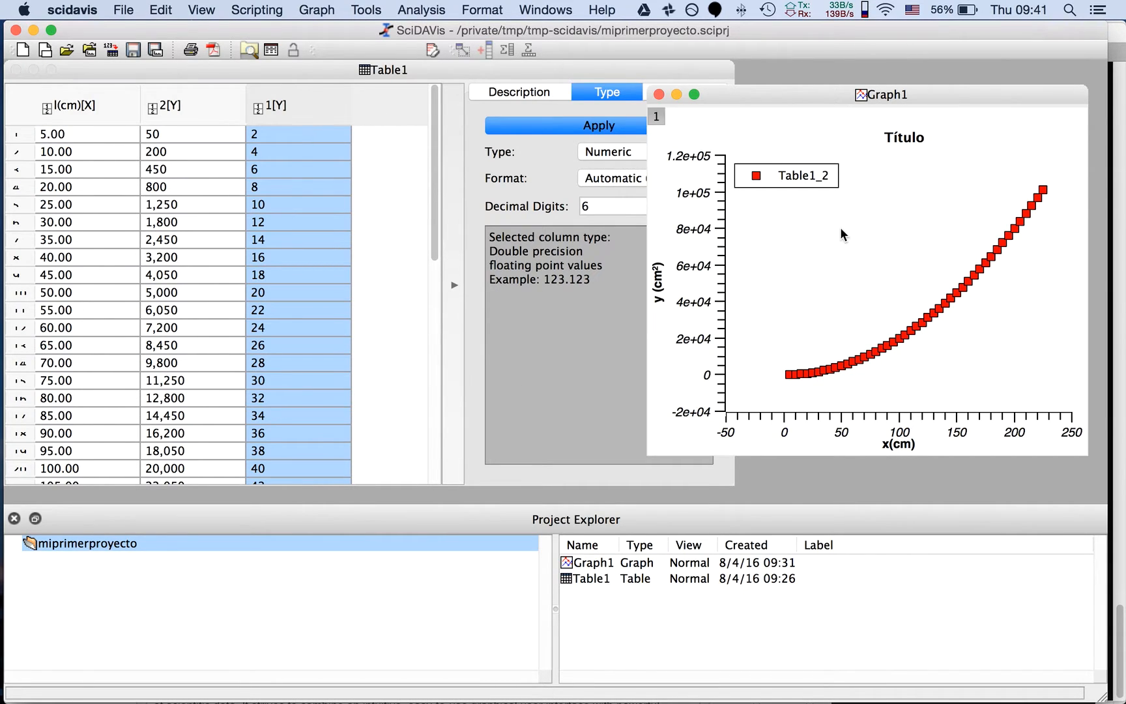
drag(818, 96, 772, 89)
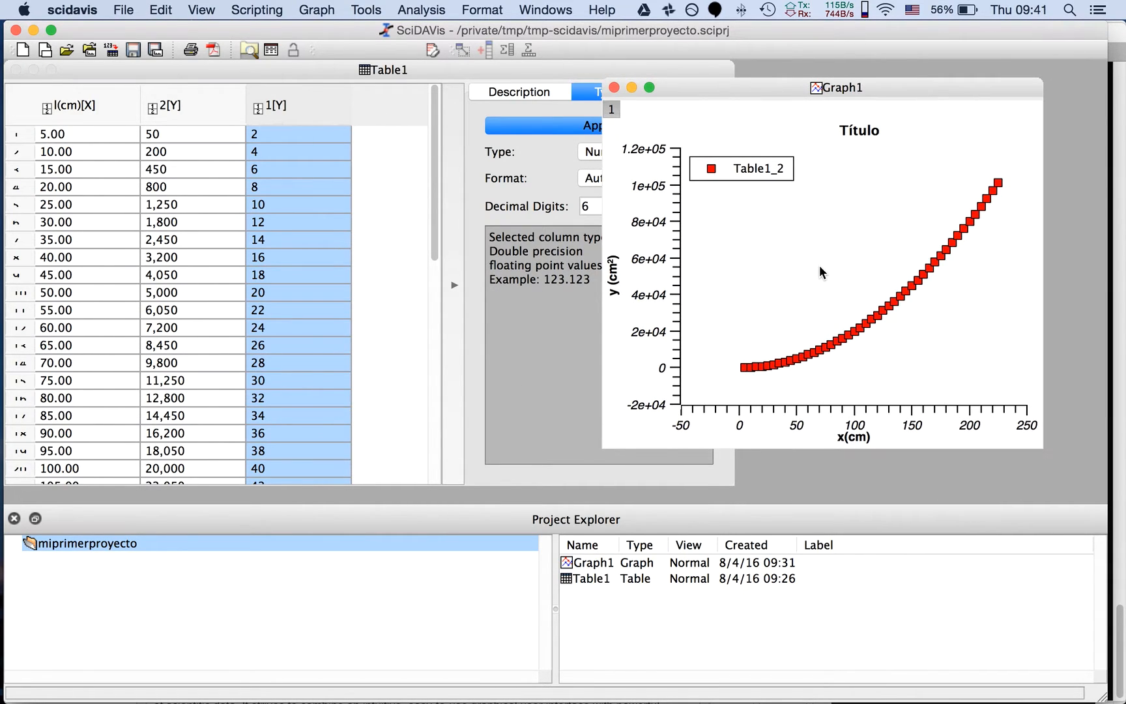
Add the Table1_1 data to Graph1 as a new curve in Line + Symbol style
right_click(782, 251)
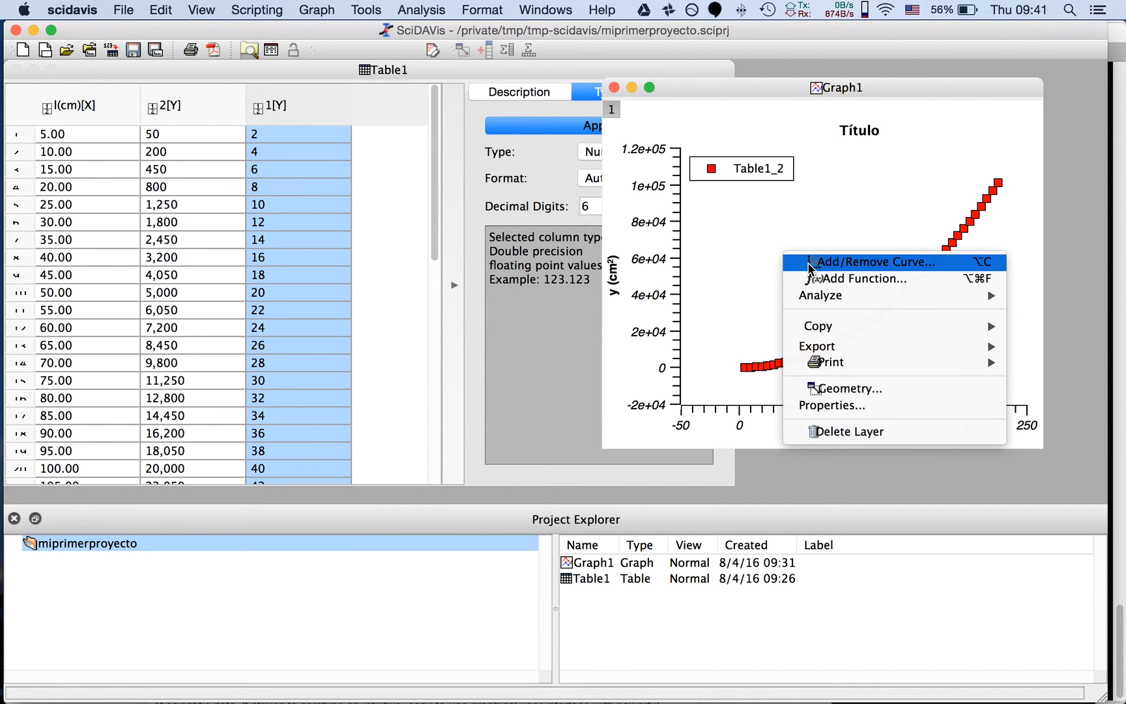
click(847, 265)
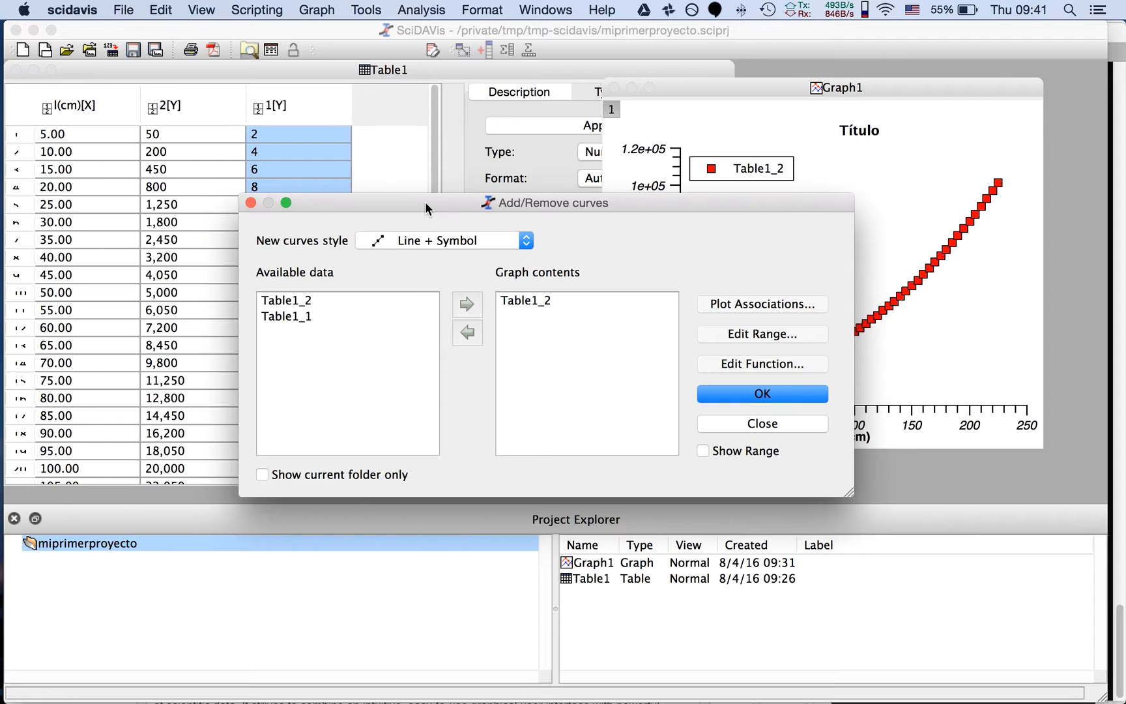
drag(426, 207, 446, 218)
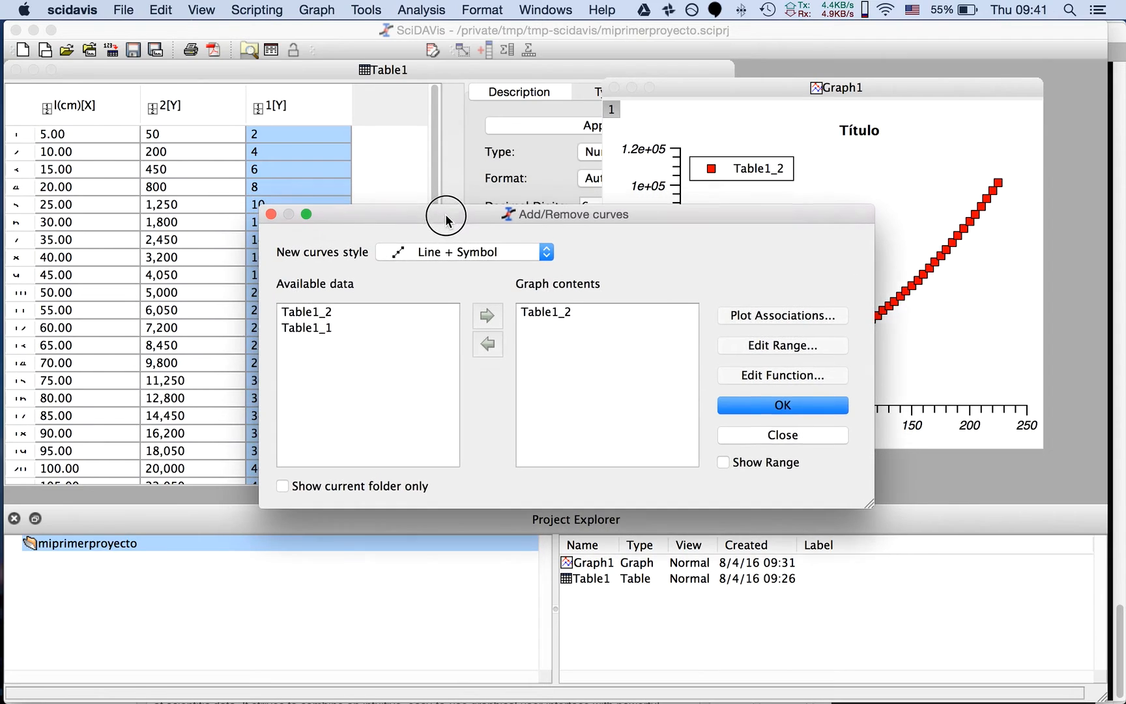
click(314, 328)
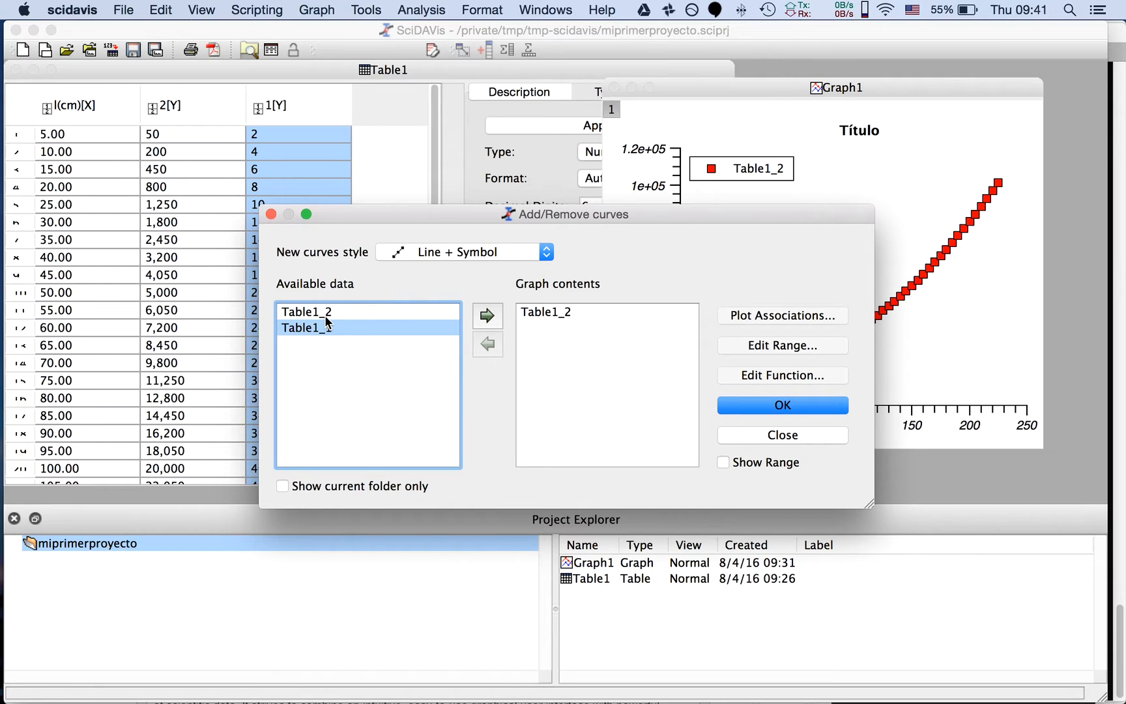
click(488, 316)
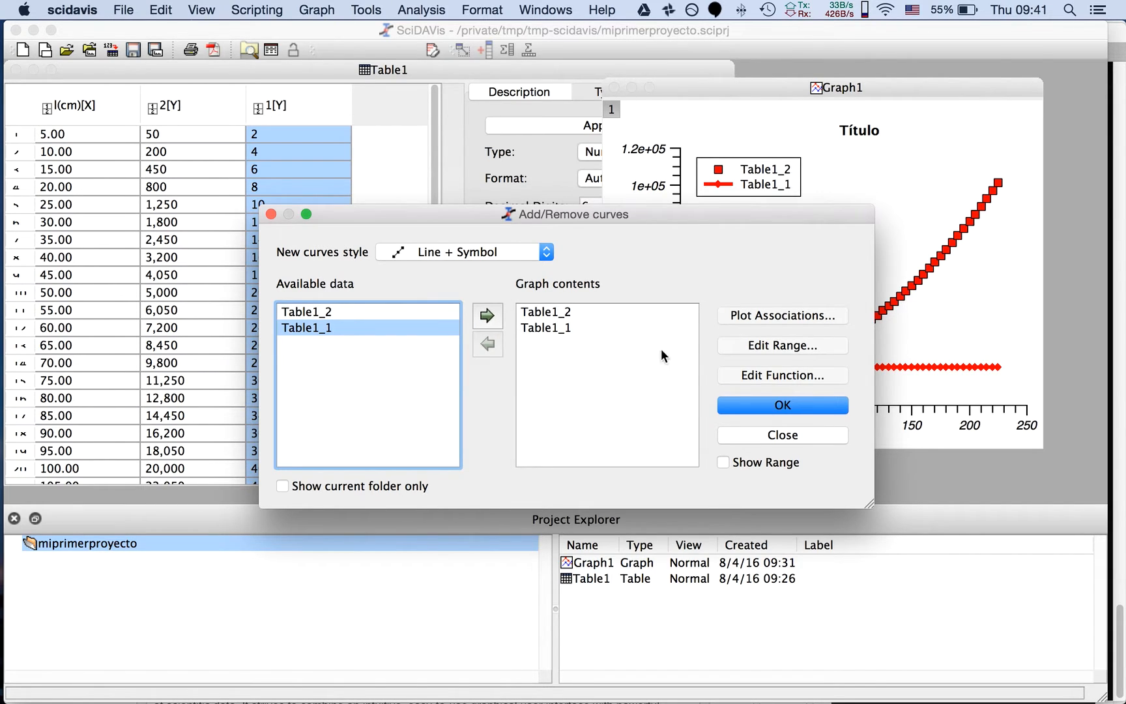
click(782, 434)
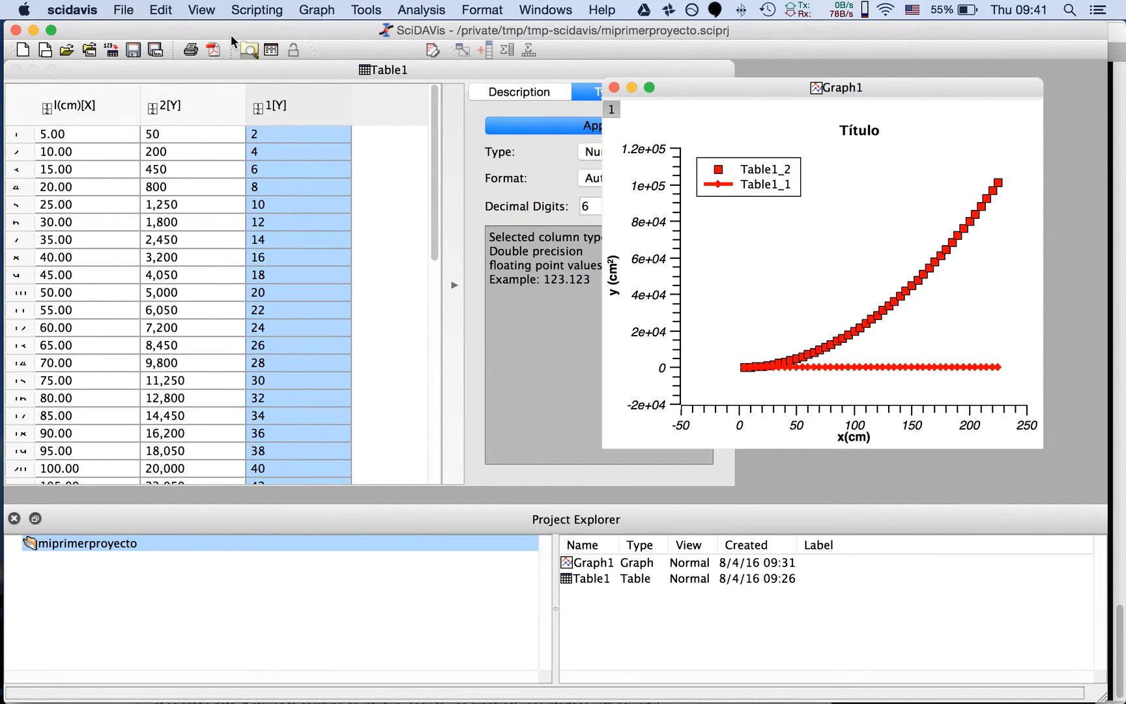
Switch to iTerm2, open README.org in the editor and expand the Linealizar section of the outline to review it
key(super+Tab)
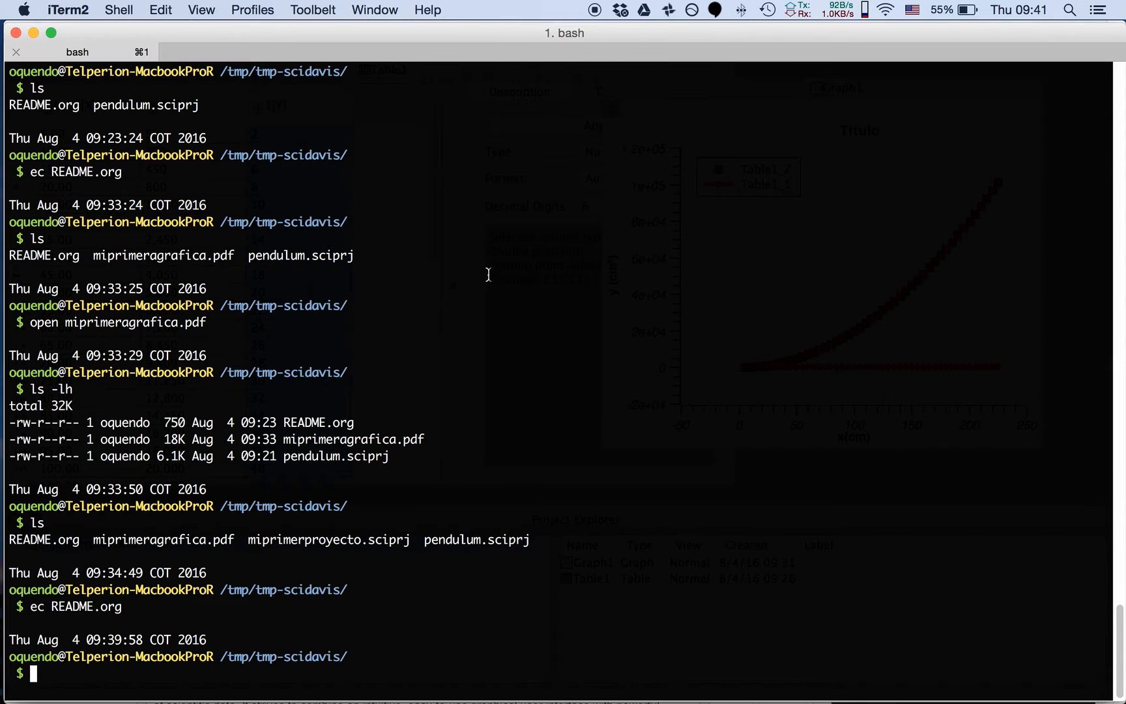
key(Up)
key(Return)
key(Down)
key(Down)
key(Down)
key(Down)
key(Down)
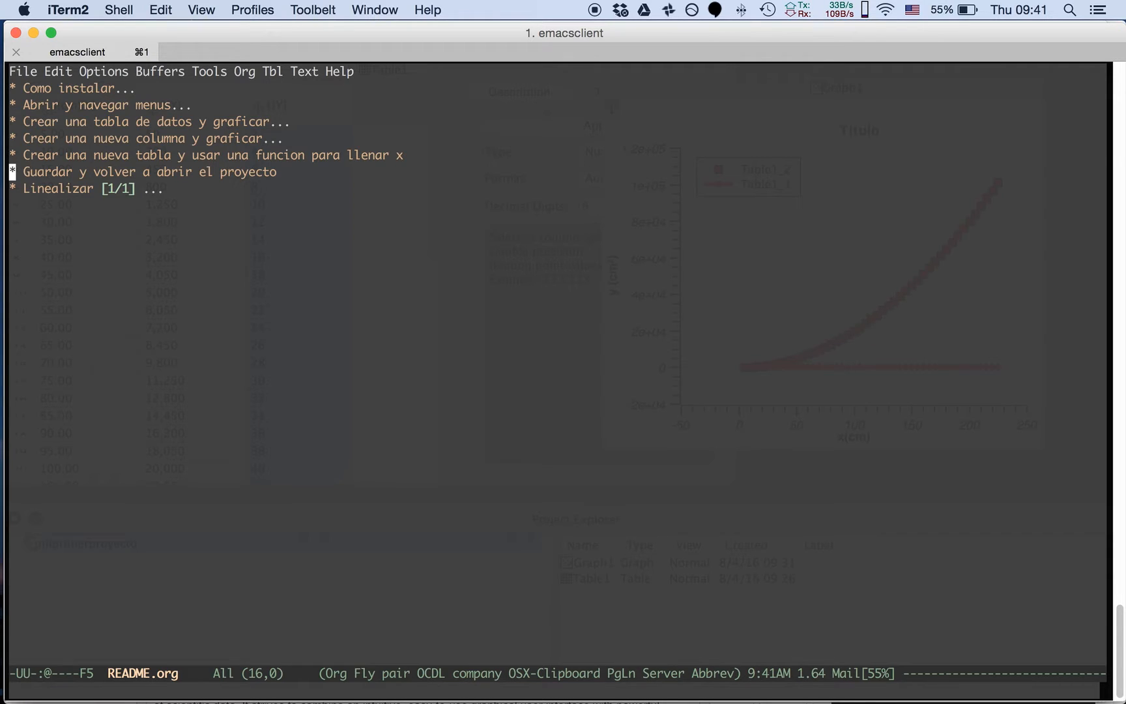
key(Down)
key(Tab)
key(super+Tab)
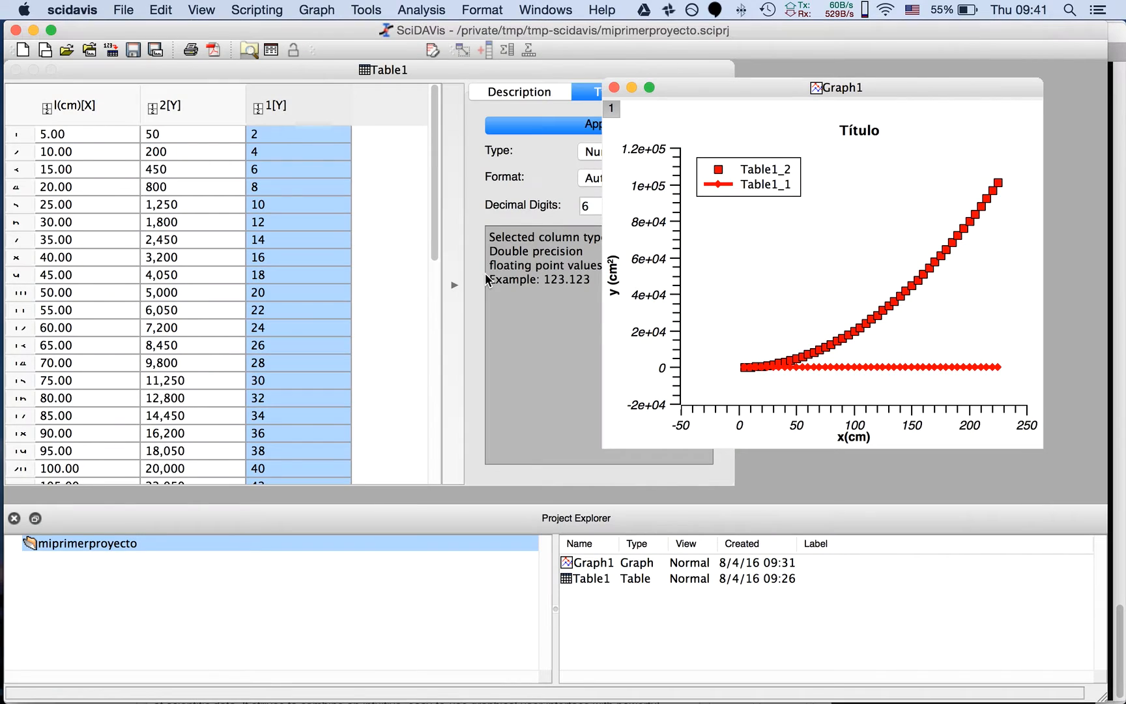
Try to enter 5 with a comma as decimal separator in the first cell of the l(cm) column
click(15, 30)
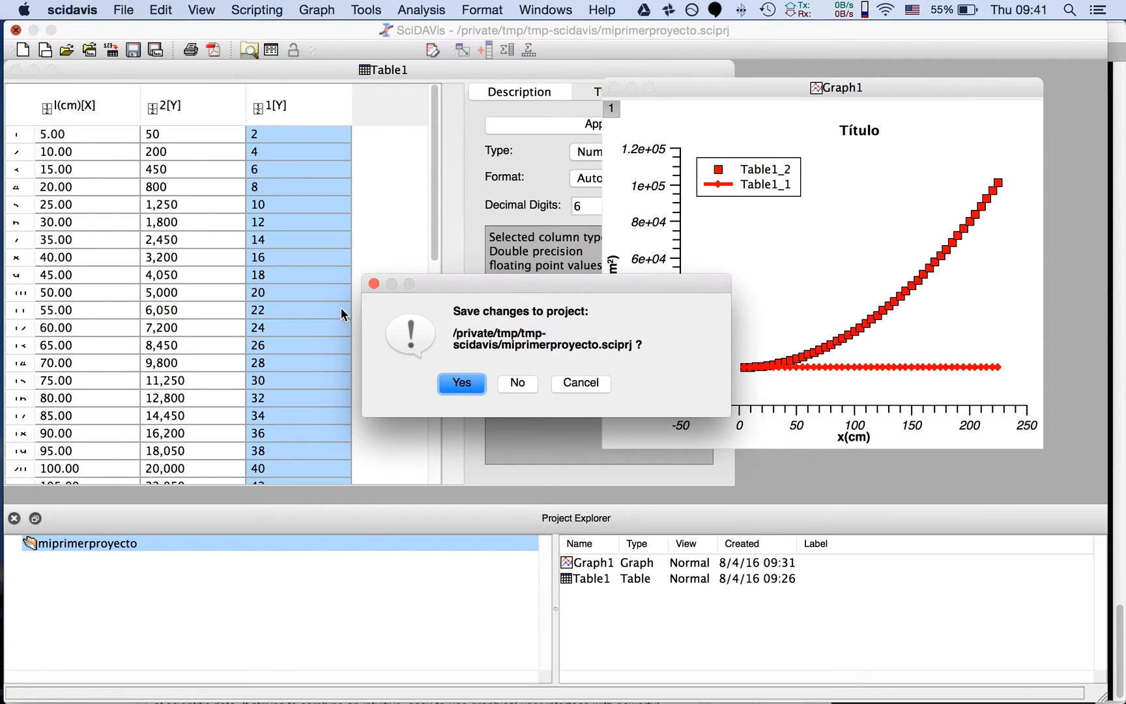
click(568, 381)
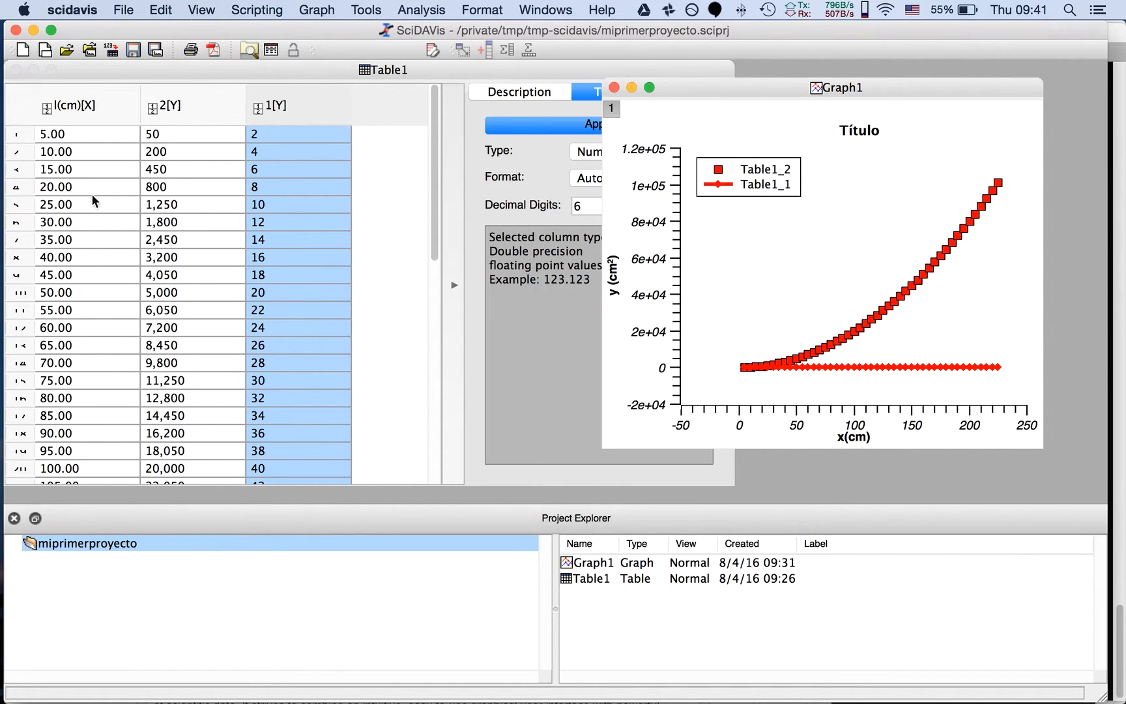
click(104, 165)
click(63, 134)
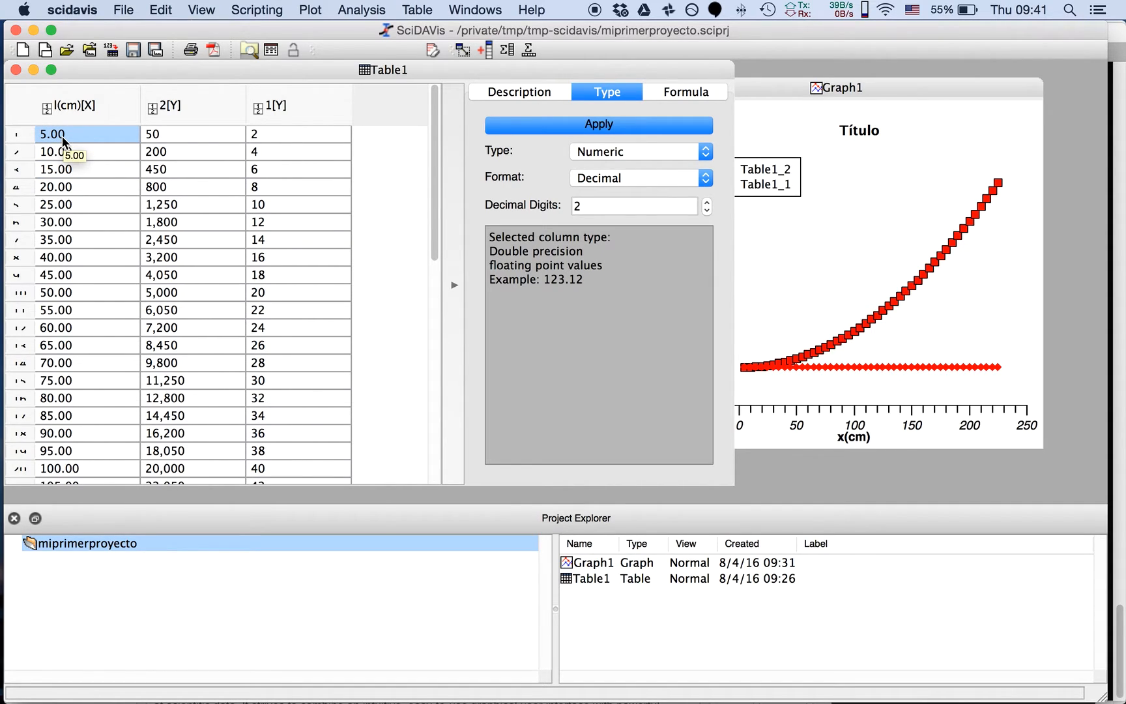
double_click(61, 134)
key(BackSpace)
text(5,)
key(Return)
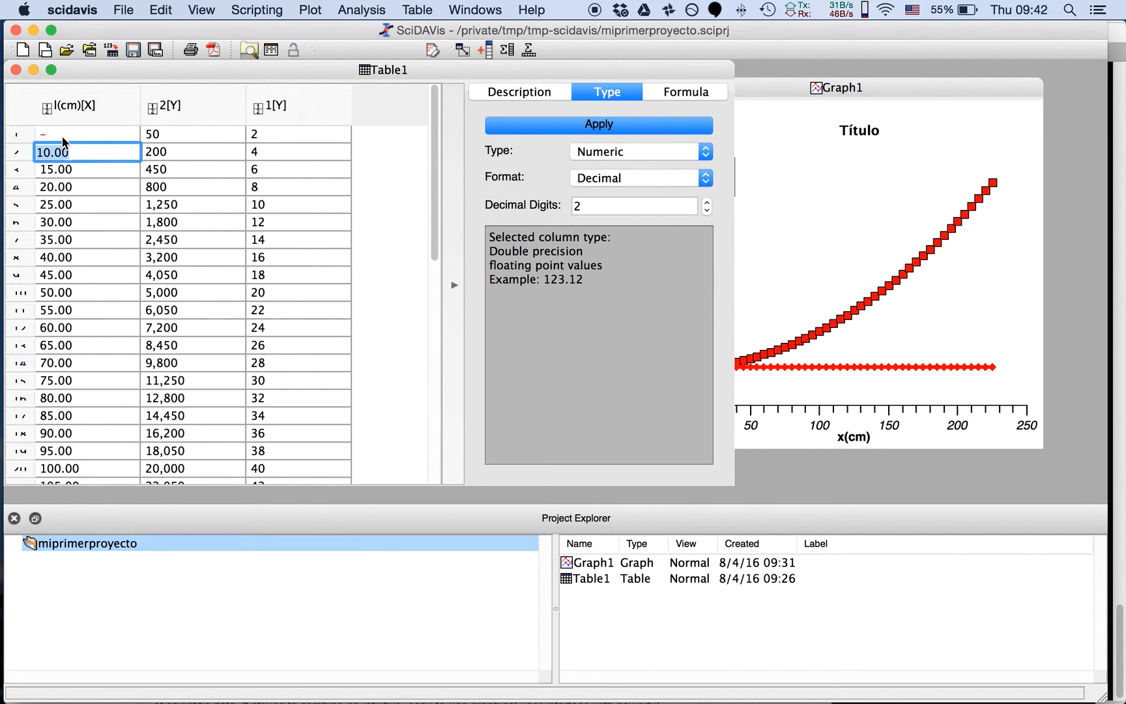
key(Up)
key(Return)
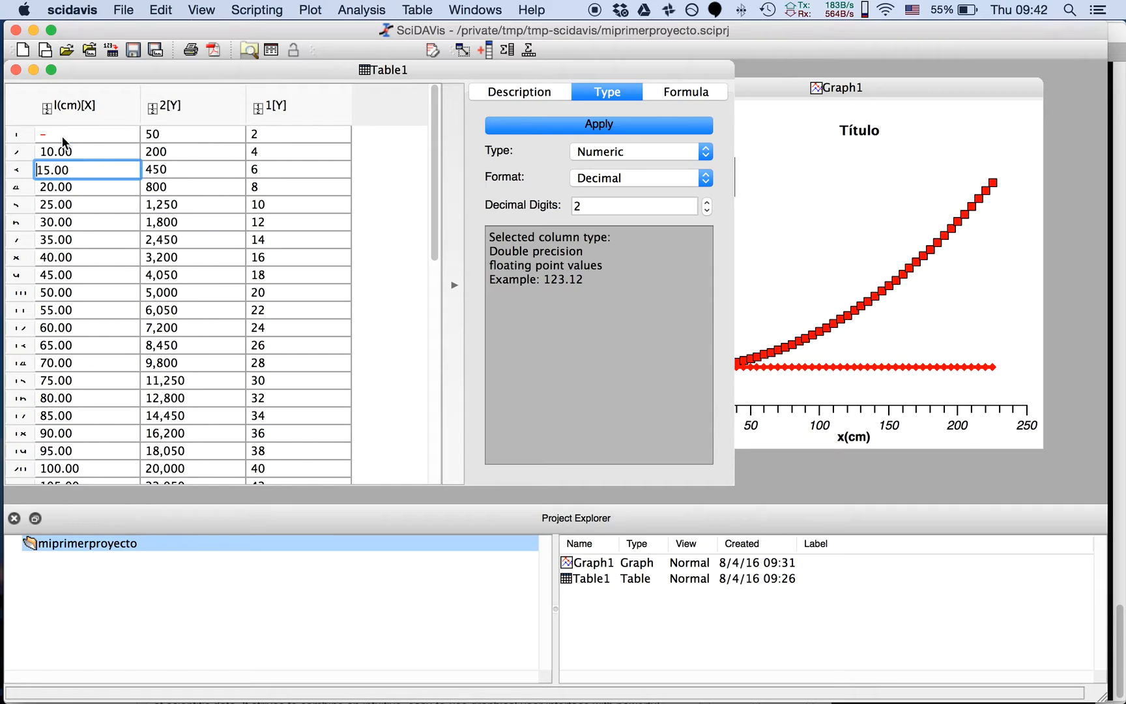
Enter 5.0 with a decimal point in the first cell of the l(cm) column
click(61, 137)
text(5.0)
key(Return)
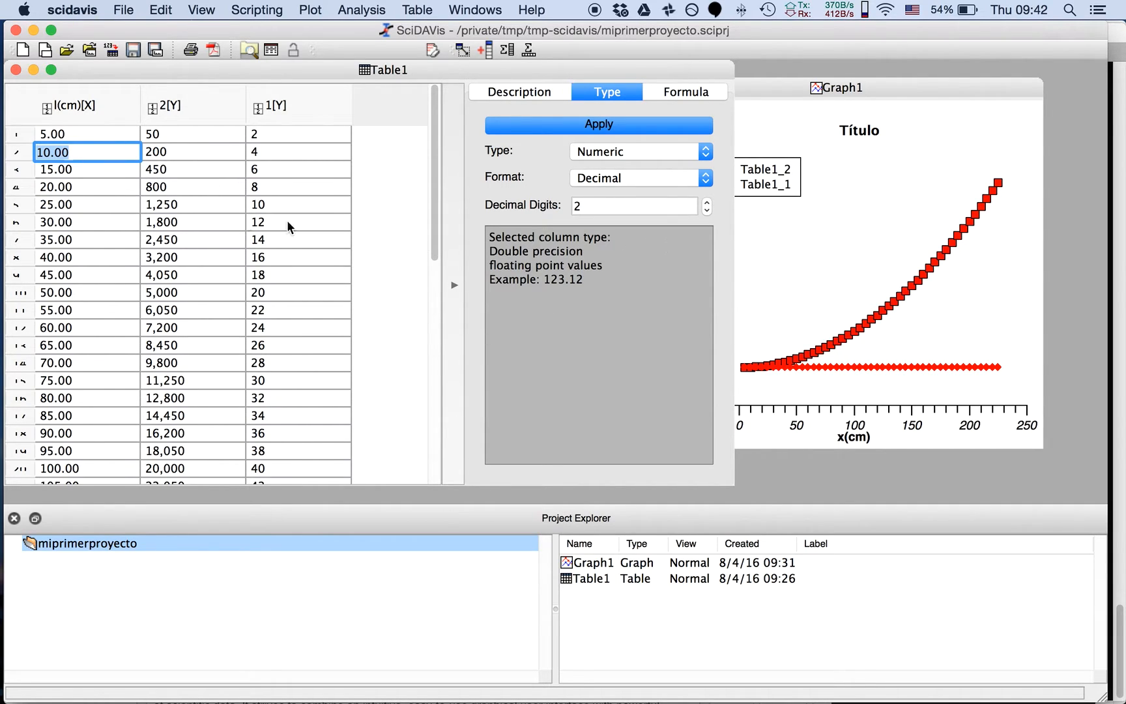
Close the program window and save the changes to miprimerproyecto.sciprj
click(24, 49)
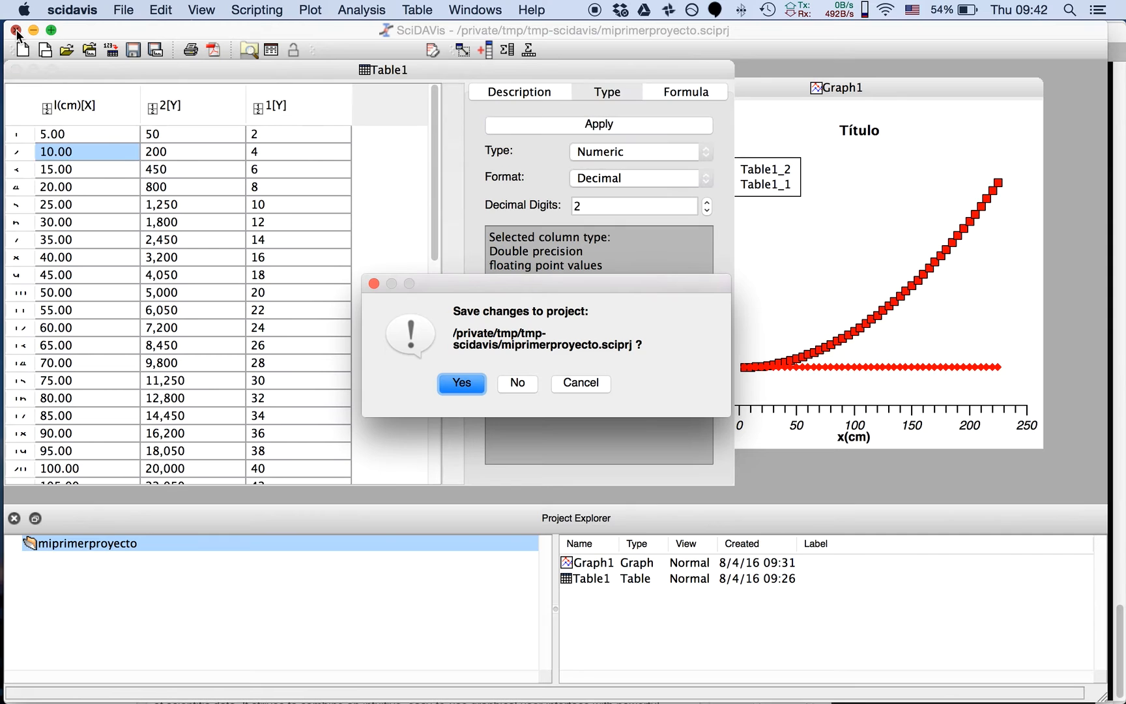
click(479, 387)
Switch to iTerm2, exit the README.org editing session and list the files of the working folder
key(super+Tab)
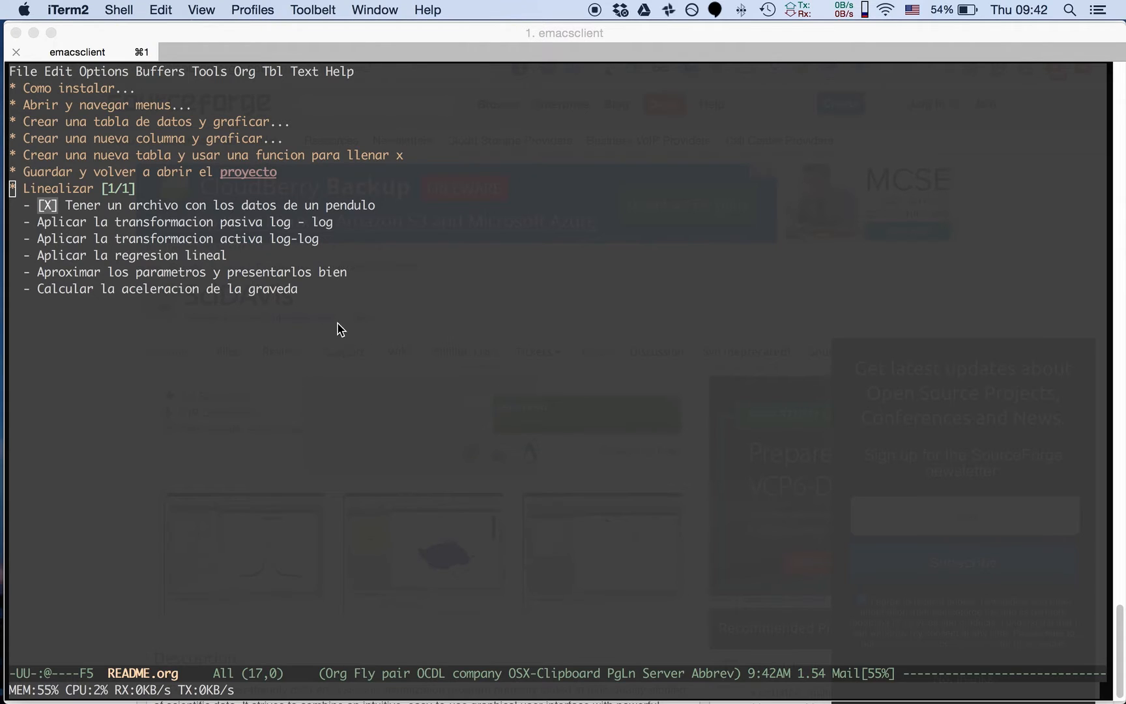
key(ctrl+x)
key(ctrl+c)
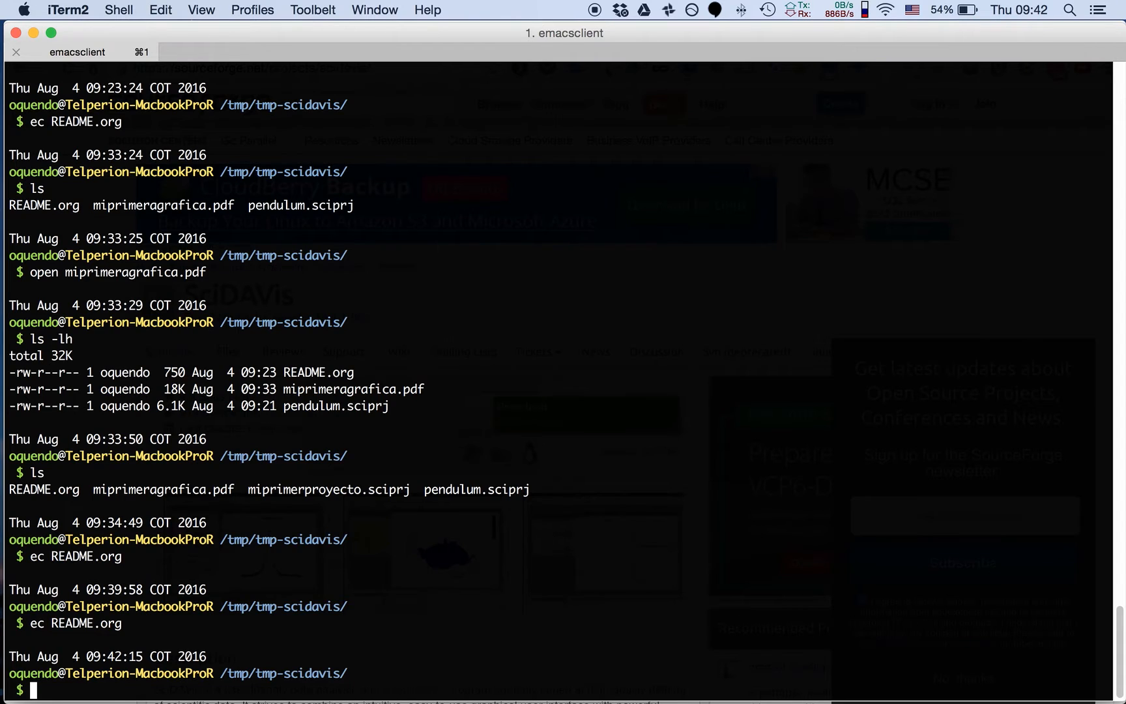
text(ls)
key(Return)
Launch SciDAVis again from the system search
key(super+space)
text(scida)
key(Return)
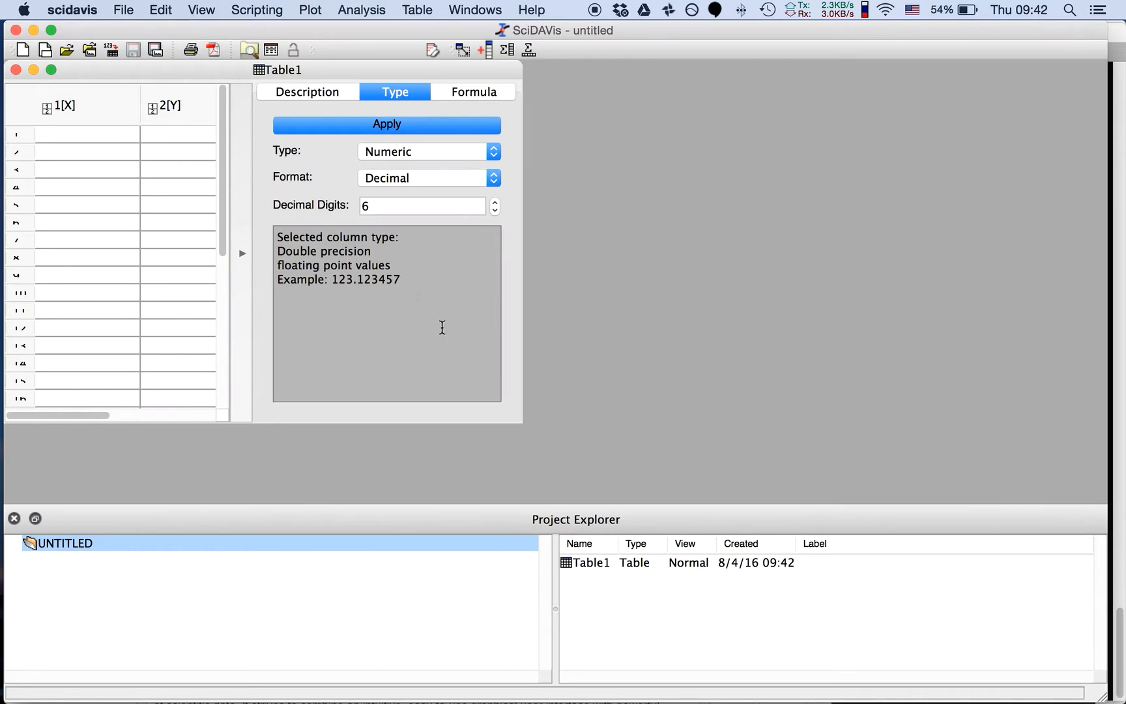
Open the project pendulum.sciprj and enlarge its Table1 window
key(super+o)
click(448, 287)
double_click(449, 287)
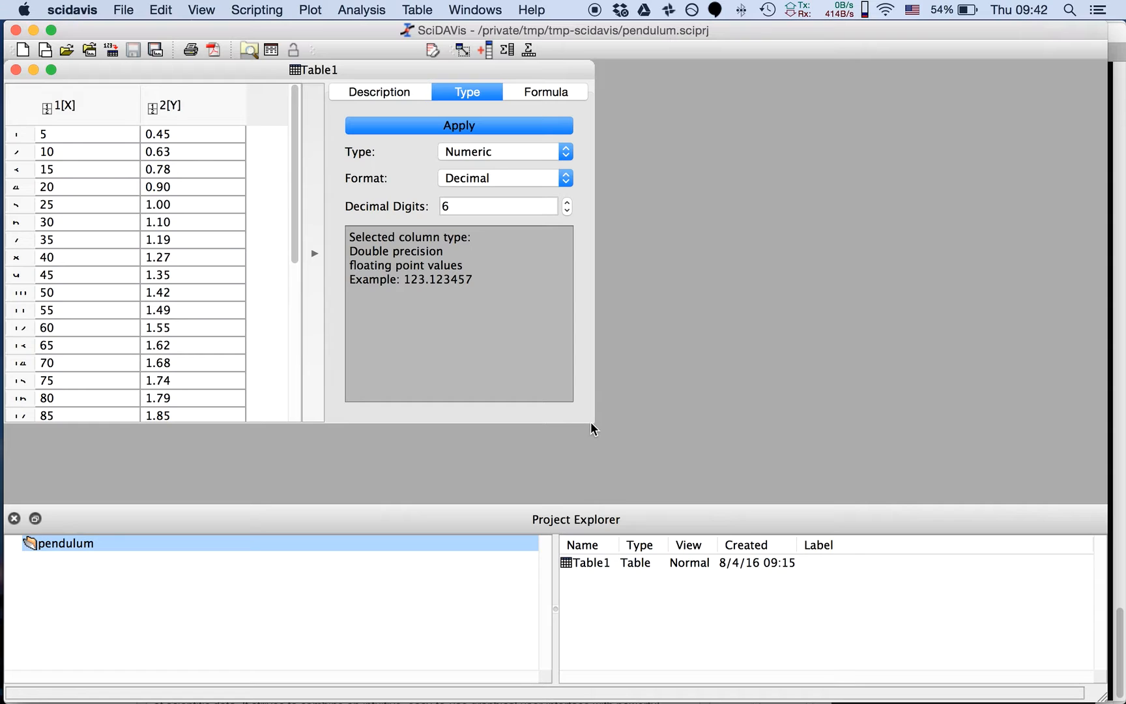
drag(590, 422, 689, 505)
drag(385, 207, 393, 170)
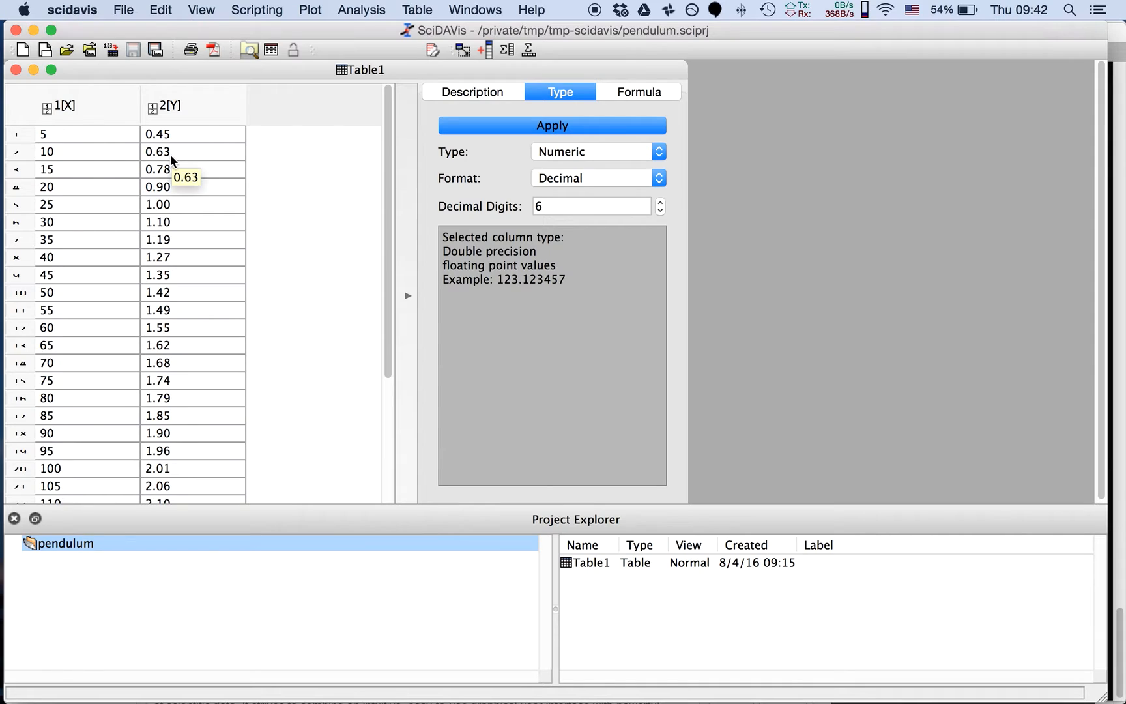
In column 2[Y], set the values for x = 30, 55, 75 and 100 to 1.11, 1.48, 1.76 and 2
click(163, 223)
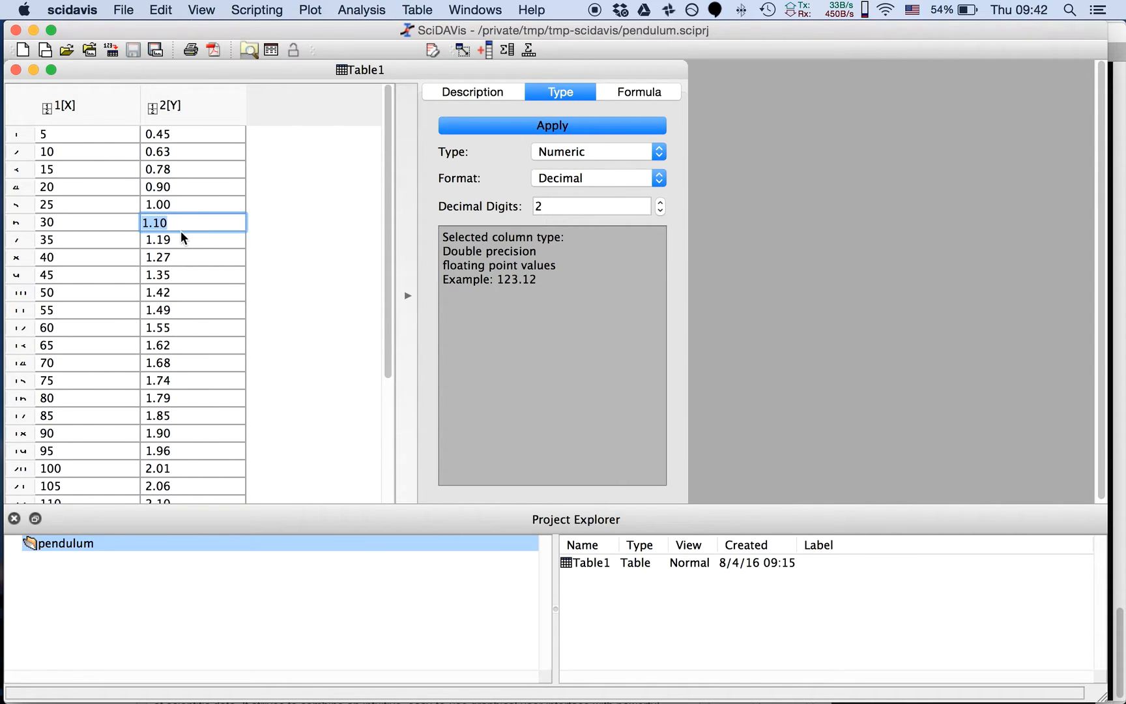
text(1.11)
double_click(170, 311)
text(1.48)
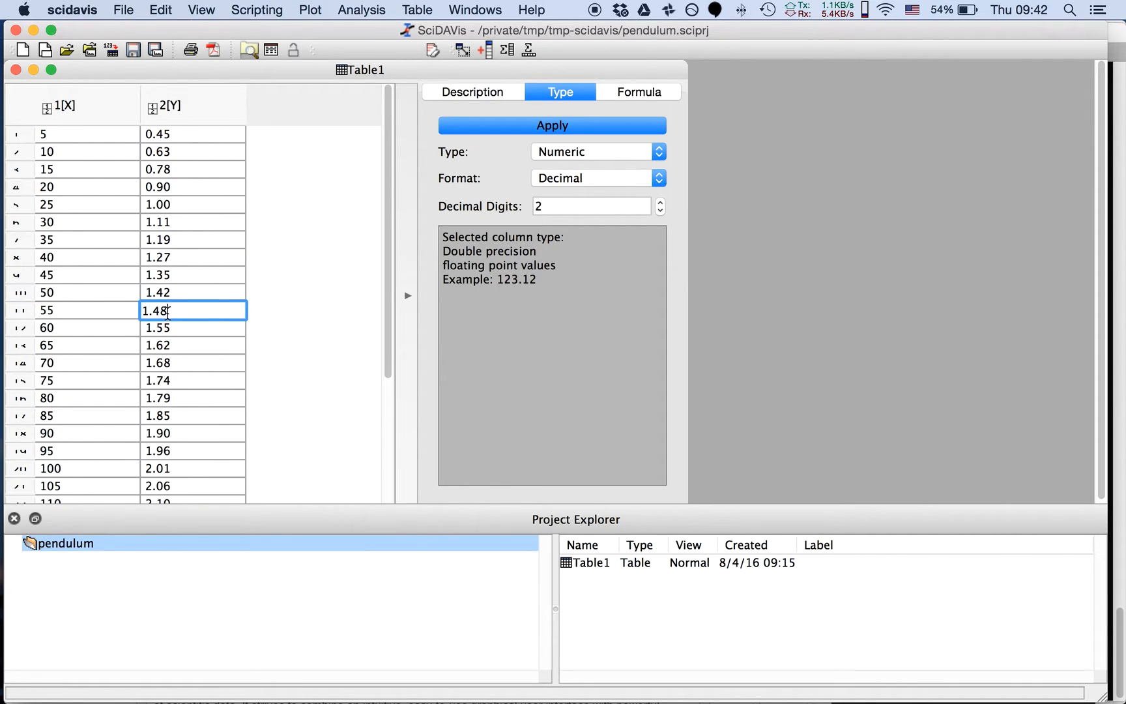
double_click(166, 380)
text(1.76)
double_click(167, 466)
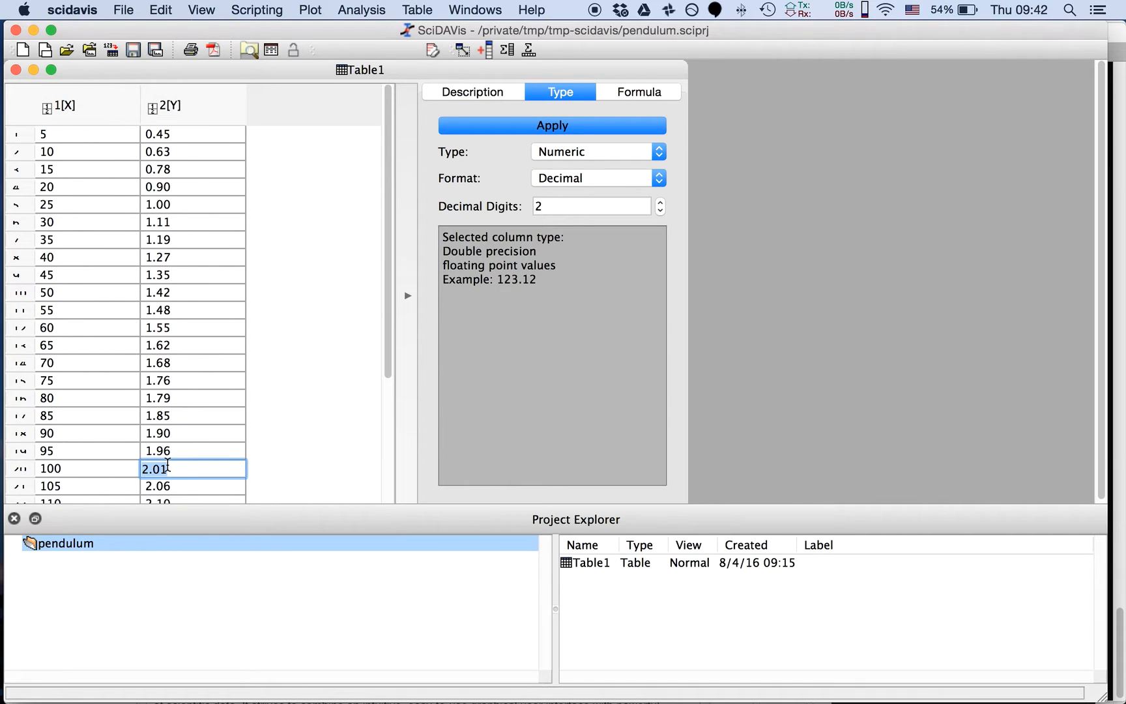
text(2)
click(219, 447)
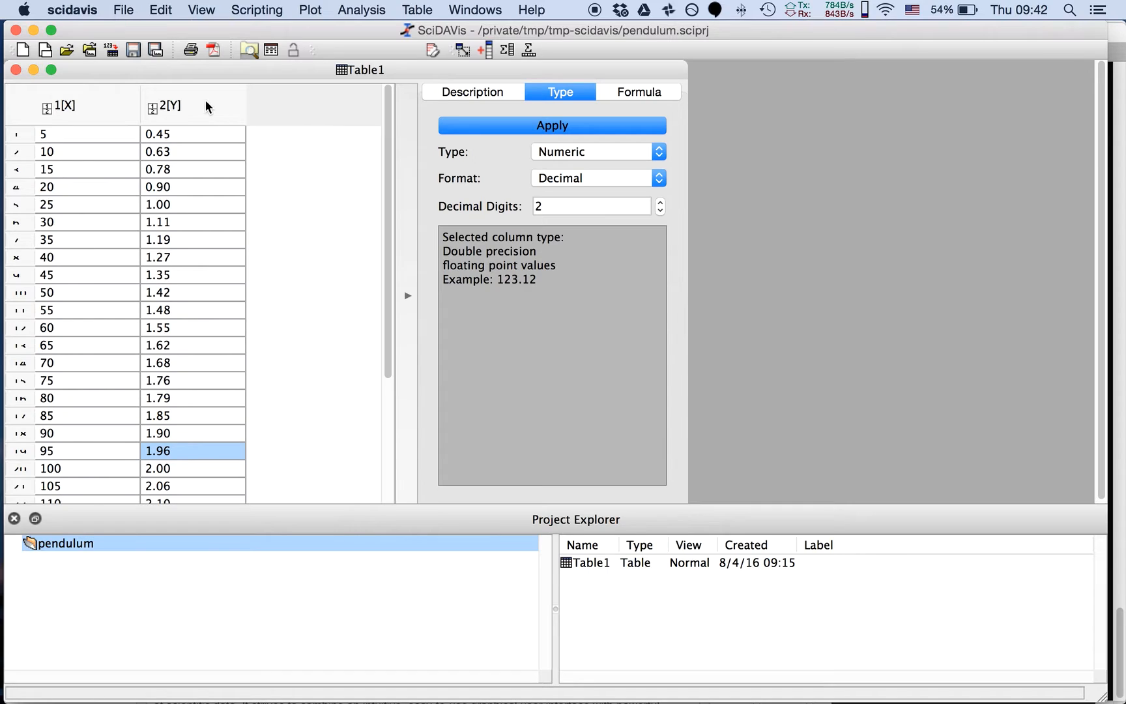
Rename the first column of Table1, 1[X], as "l (cm)"
click(73, 106)
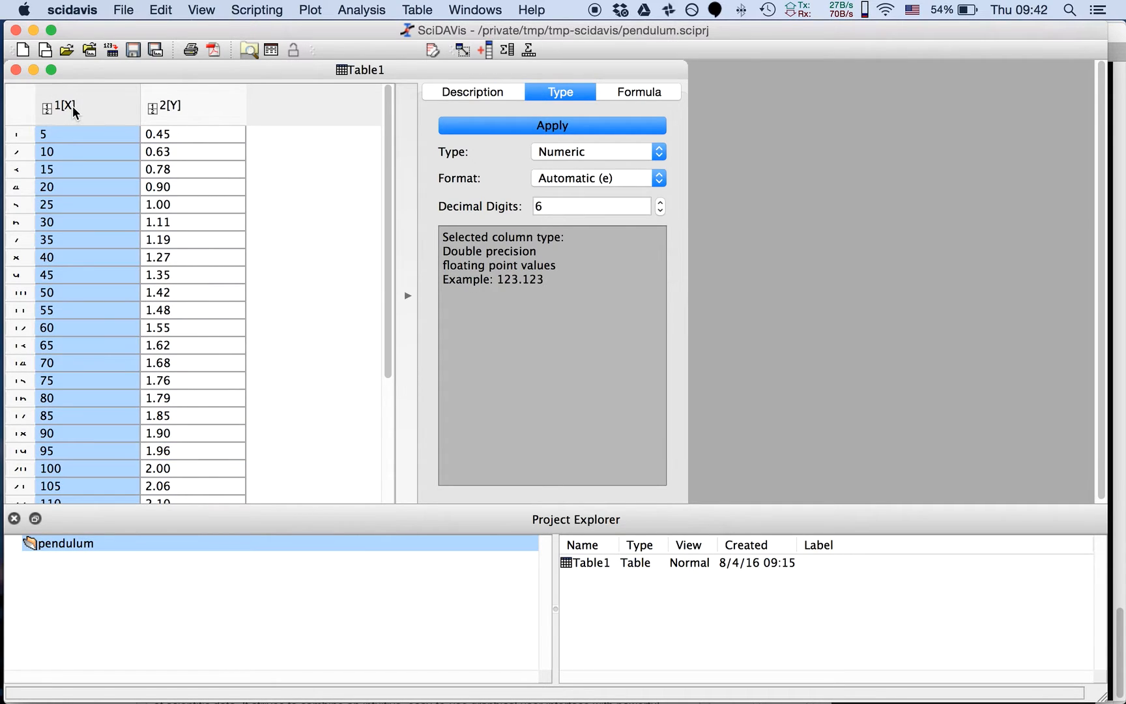
click(178, 111)
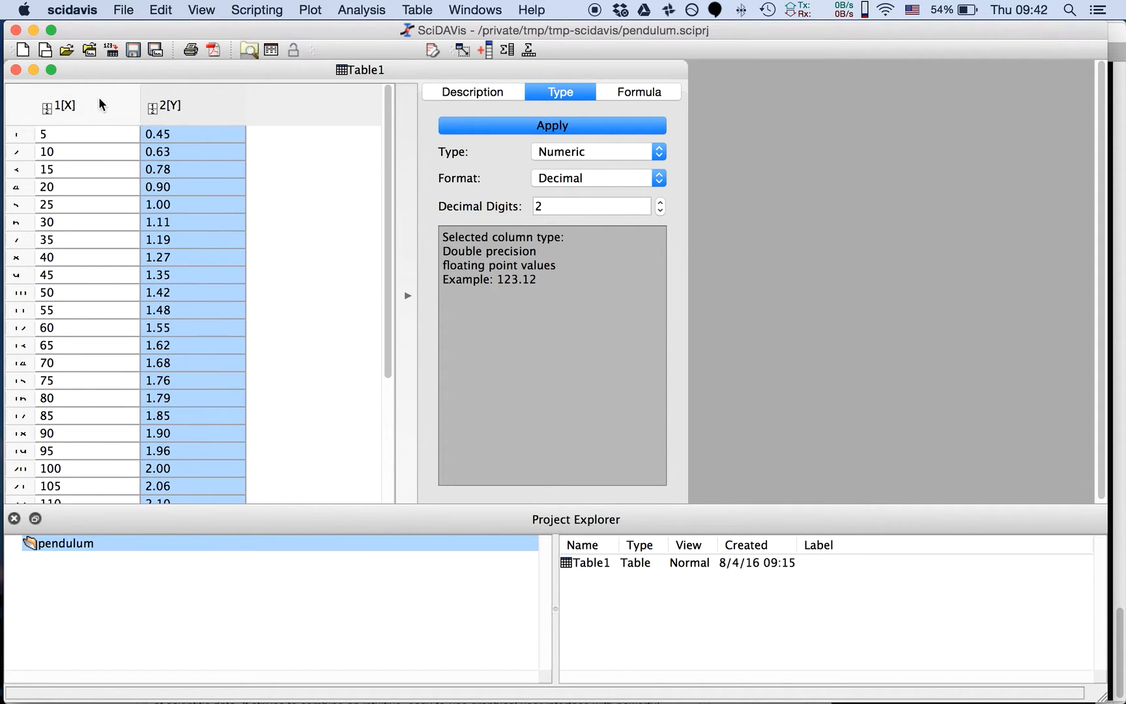
click(64, 103)
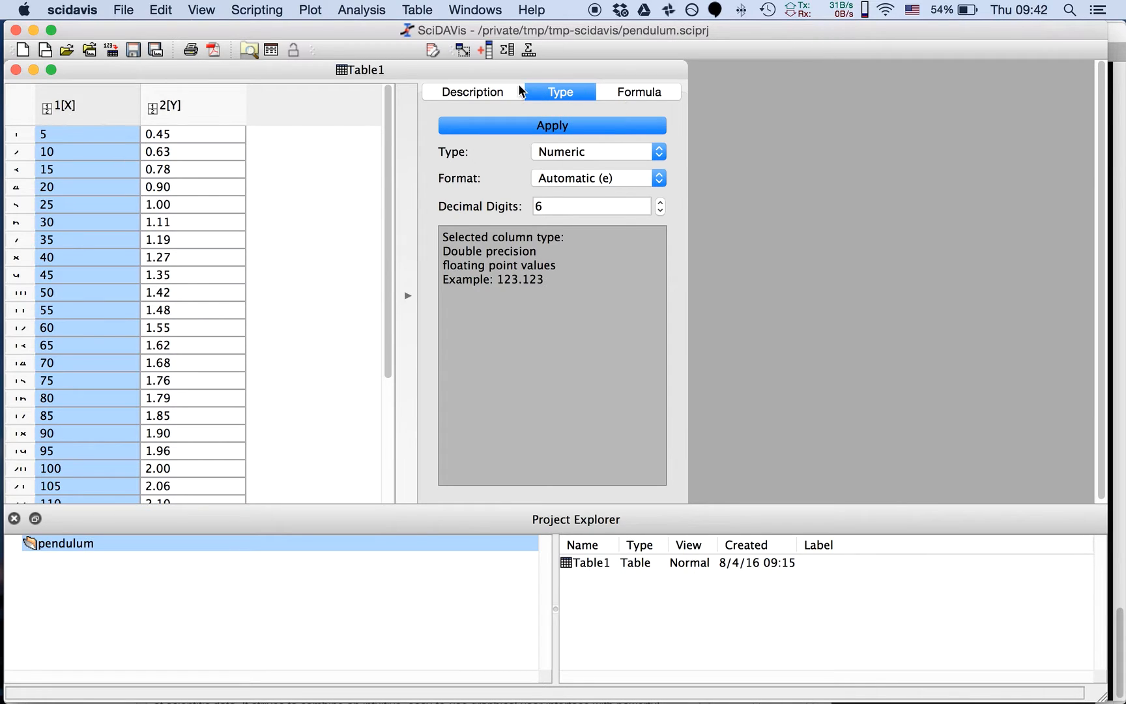
click(490, 90)
click(499, 180)
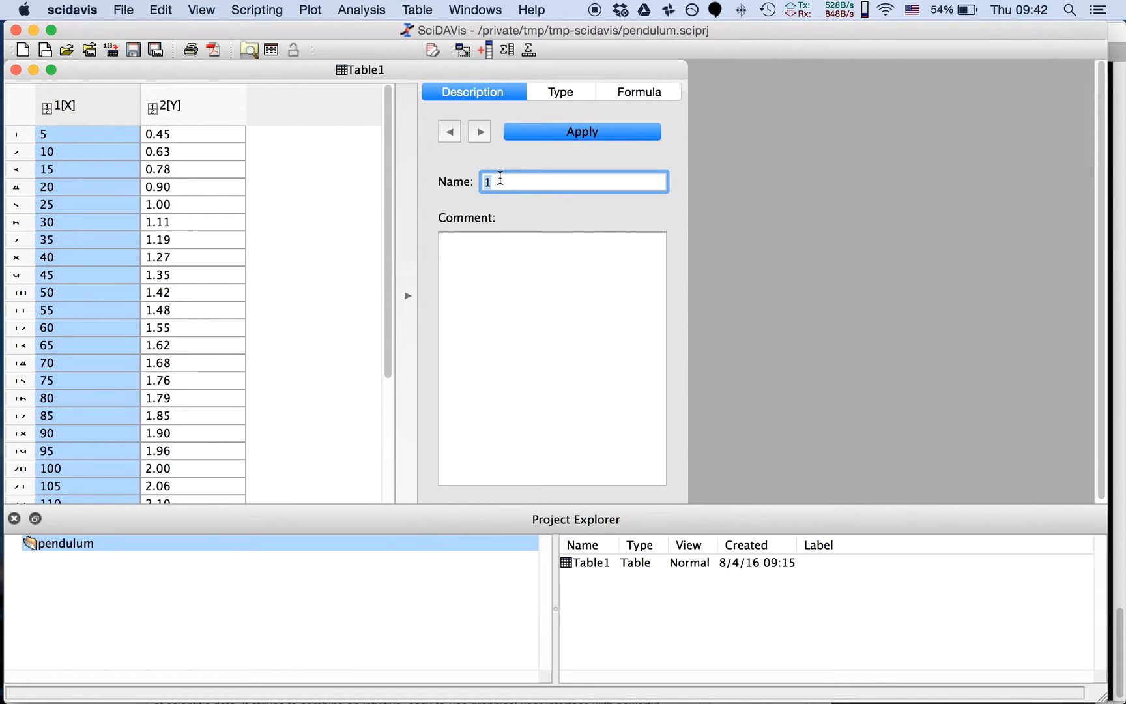
text(l (cm))
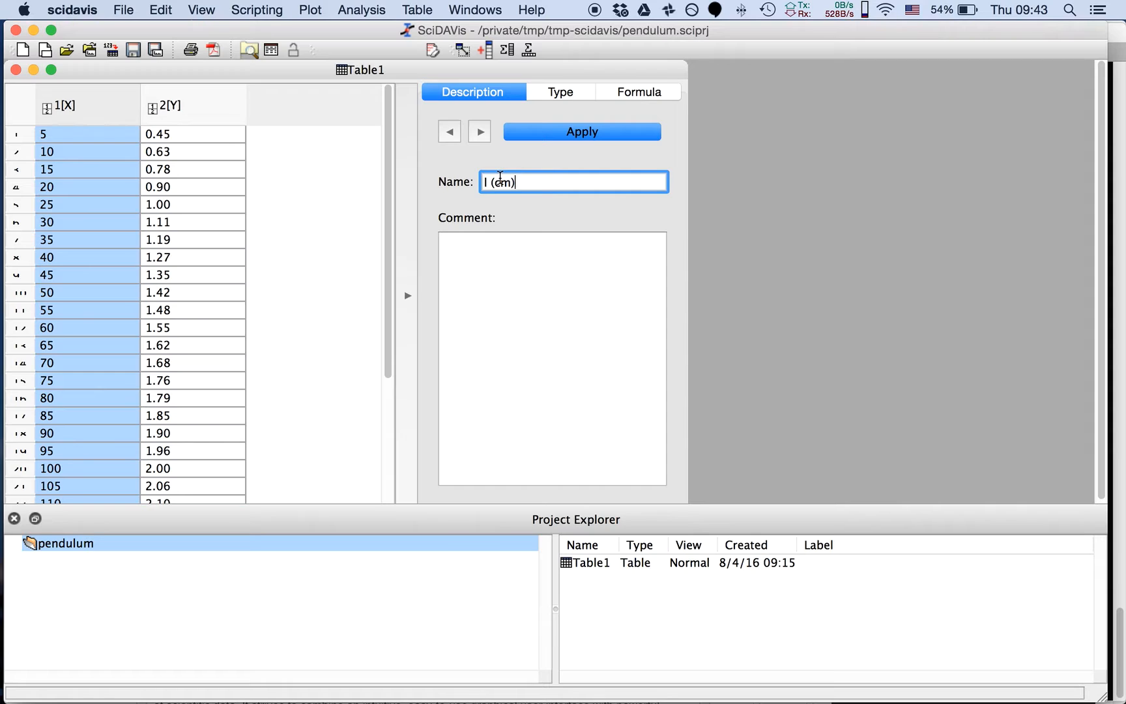
click(588, 133)
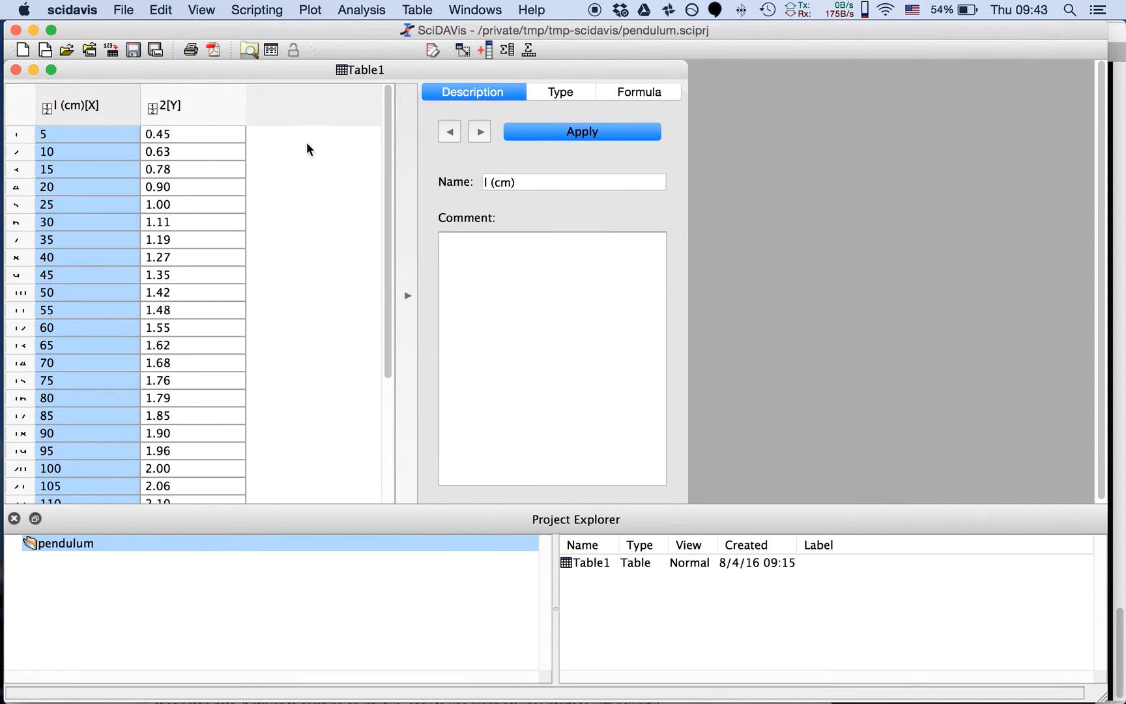
Rename the second column of Table1, 2[Y], as "T (s)"
click(193, 99)
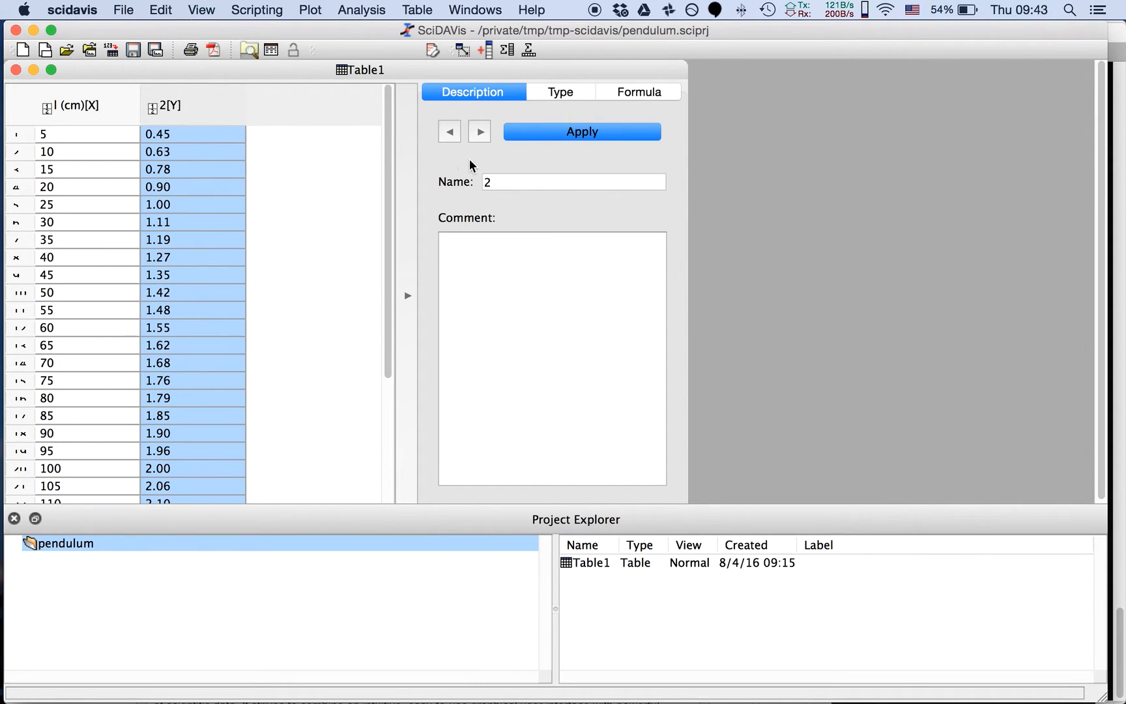
double_click(501, 180)
text(T)
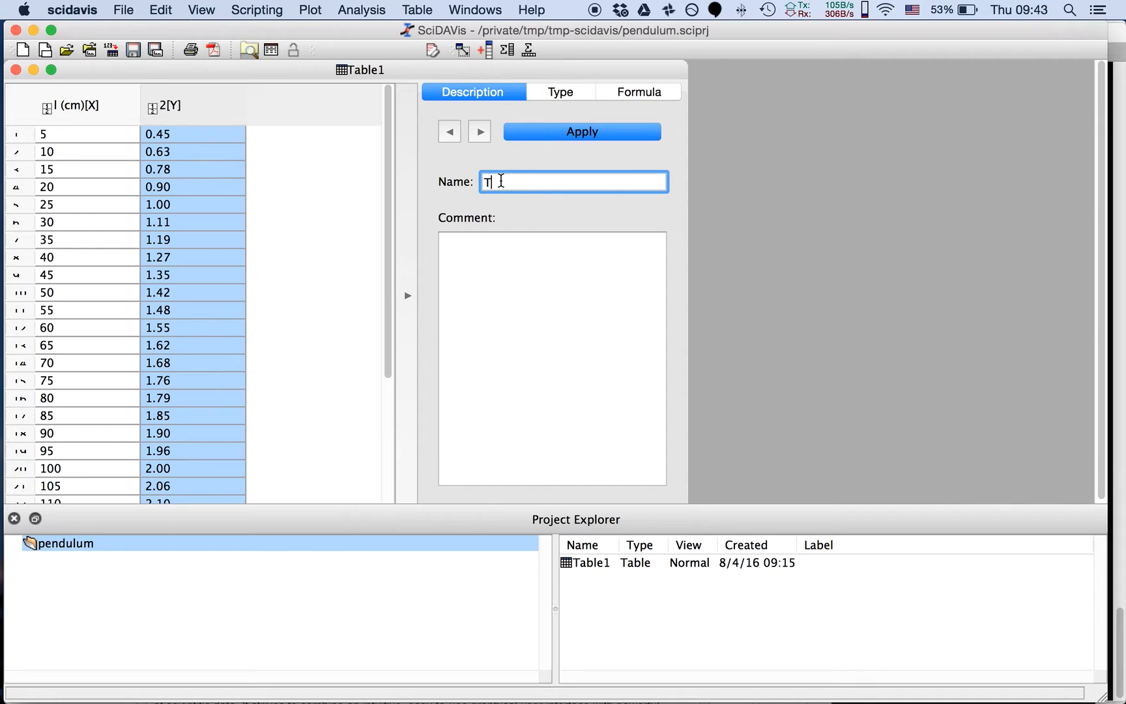
text( 9x))
key(BackSpace)
key(BackSpace)
text((s))
click(638, 135)
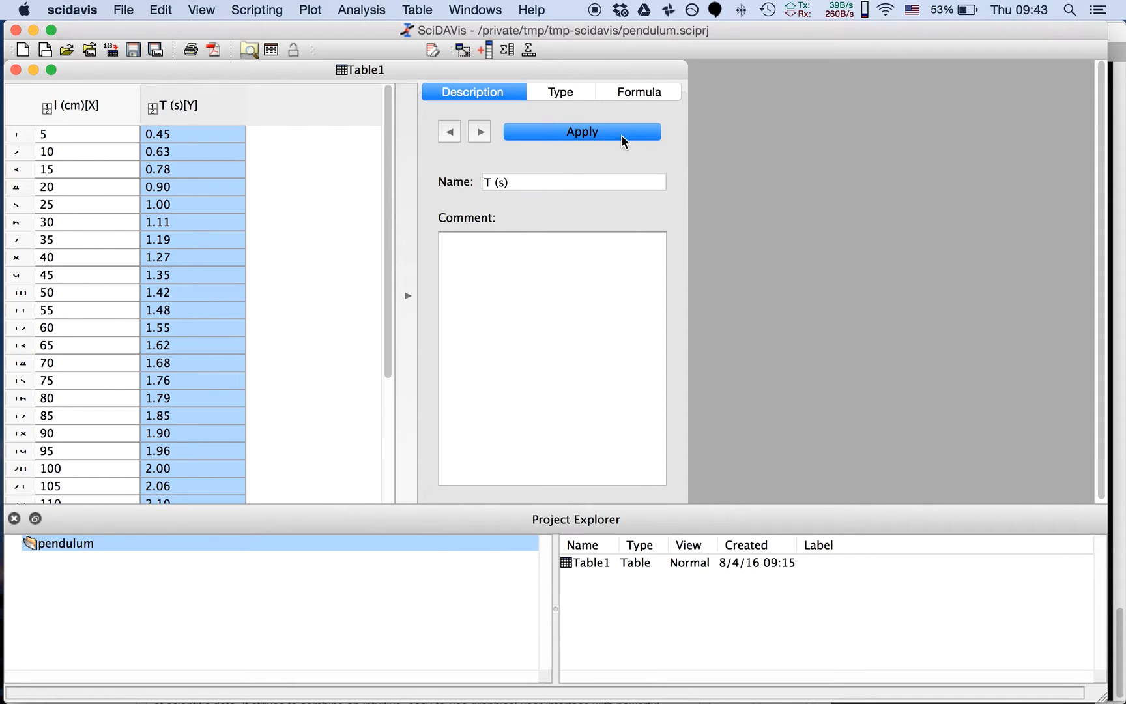
click(355, 248)
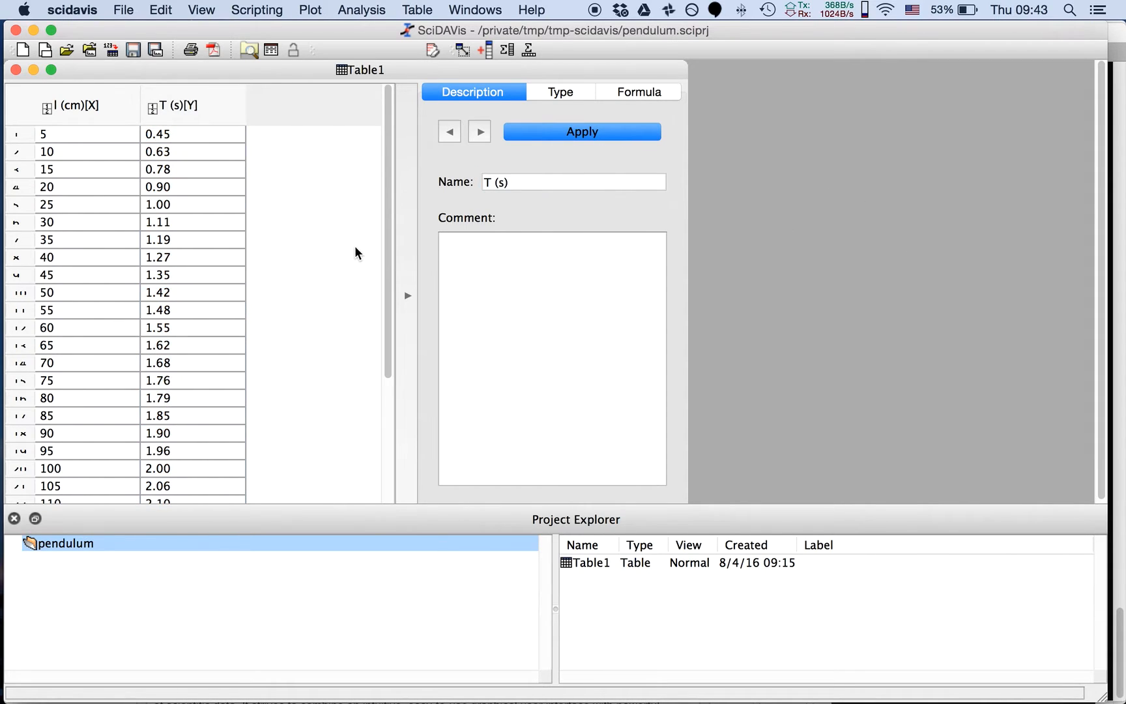
Make a trial scatter plot of the T (s) column, move it off the table data, and delete the graph
right_click(189, 87)
mouse_move(222, 103)
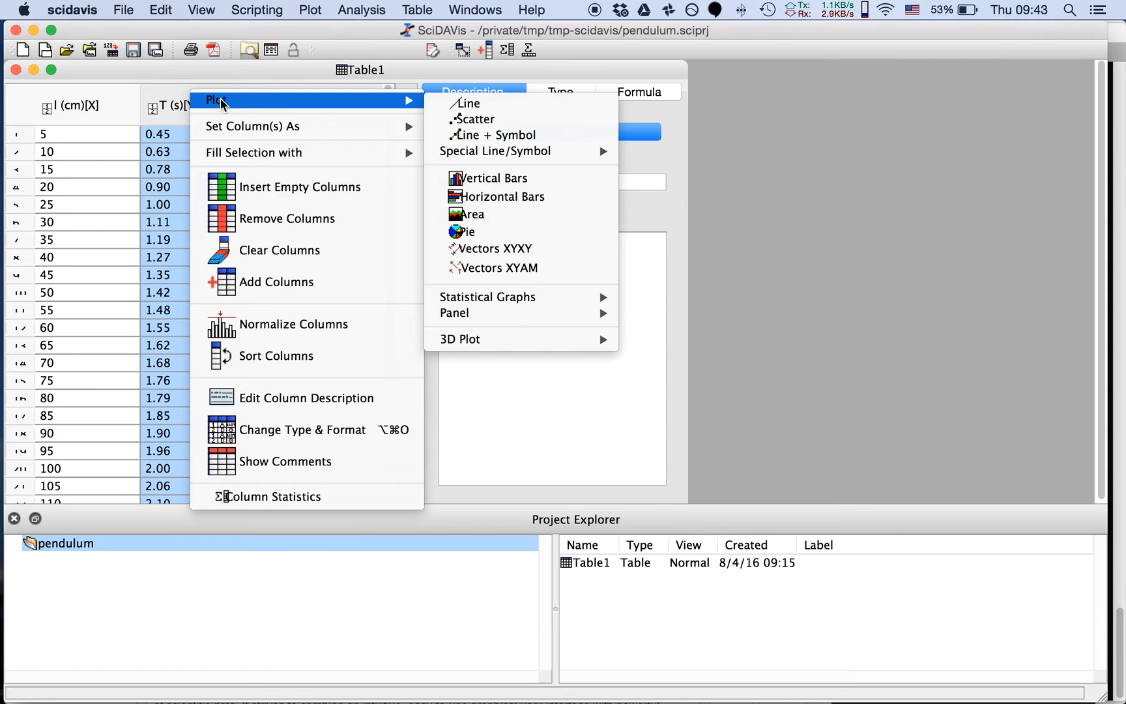
click(464, 120)
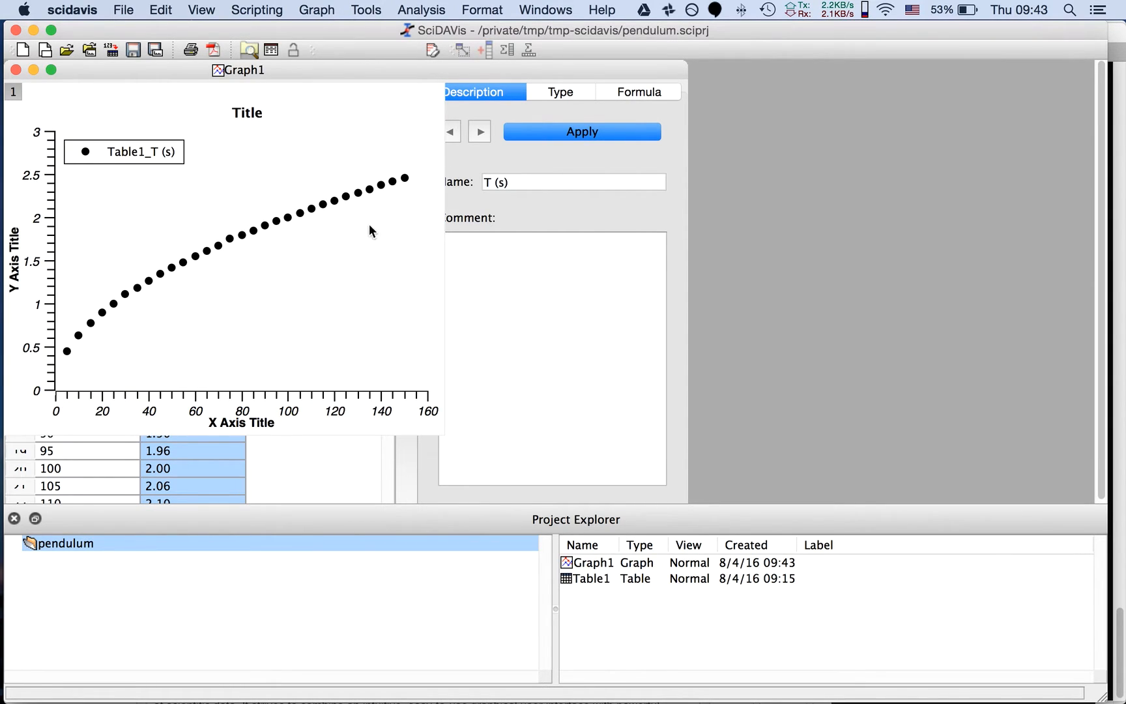
drag(184, 78, 639, 78)
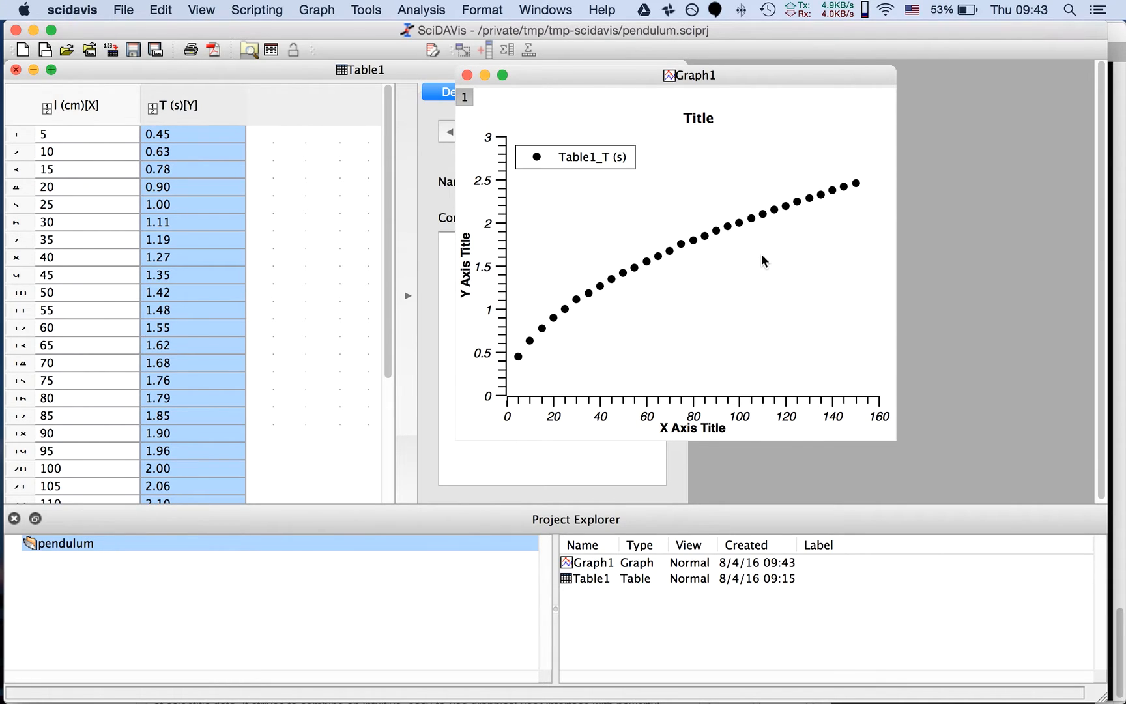
drag(562, 78, 711, 121)
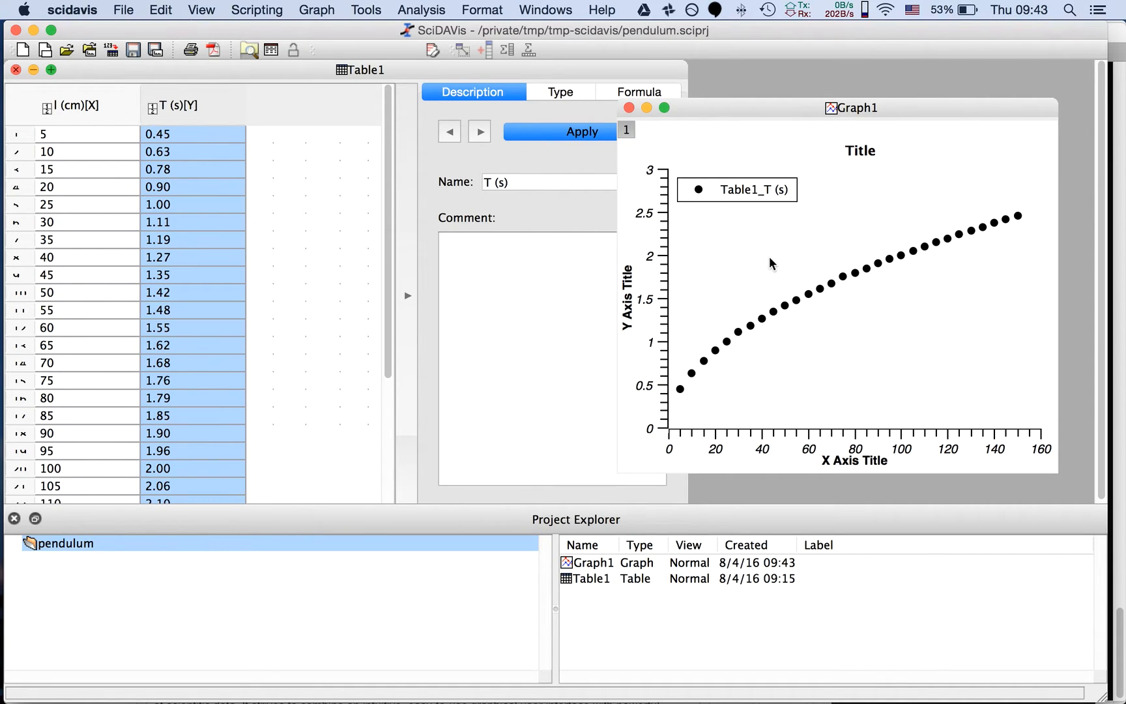
click(629, 107)
click(503, 384)
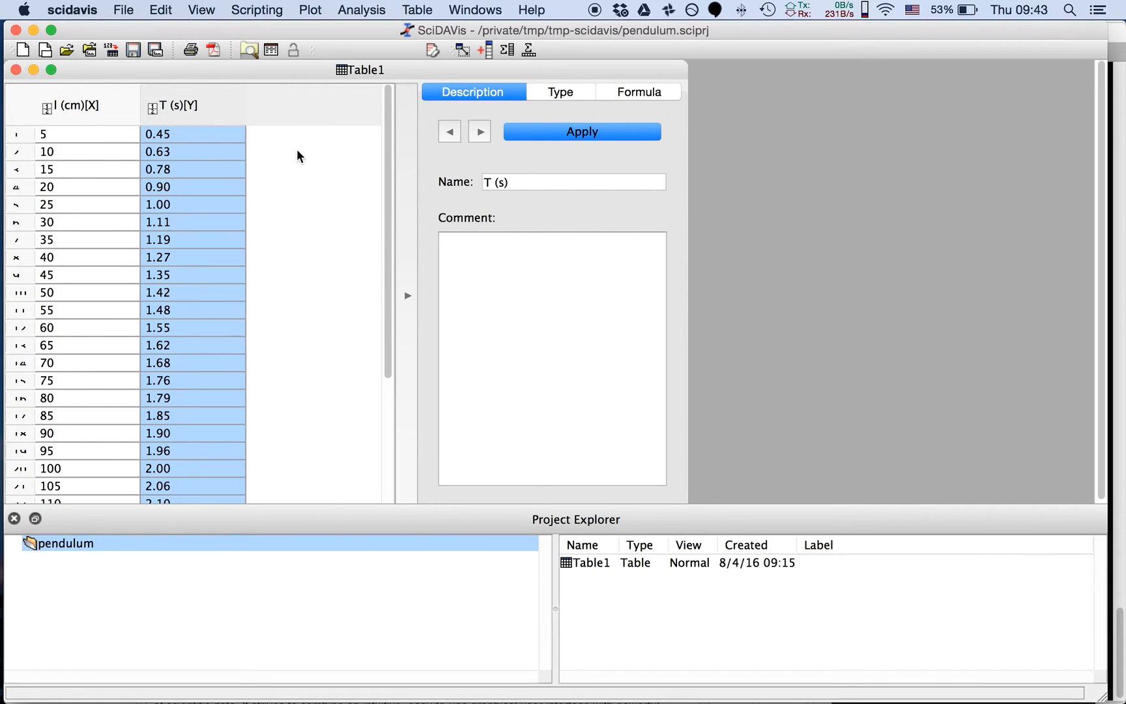
Plot the T (s) column against l (cm) as a scatter graph and move the graph window clear of the table data
click(120, 108)
click(208, 113)
right_click(206, 109)
mouse_move(391, 122)
click(456, 140)
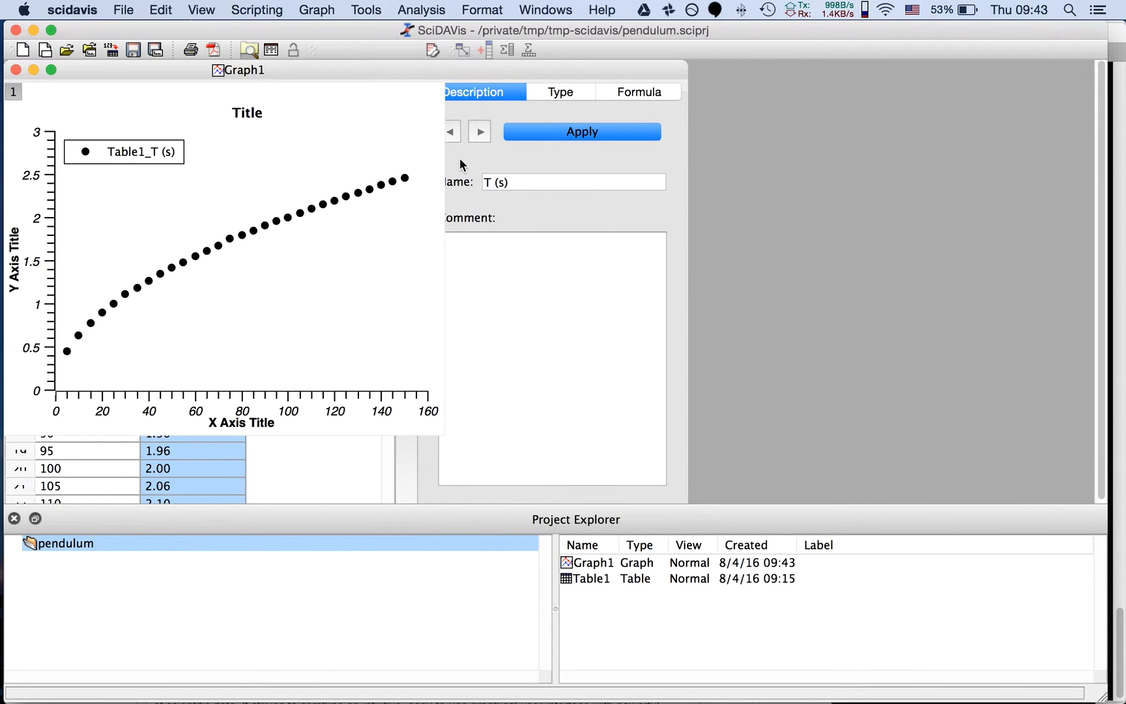
drag(309, 78, 850, 121)
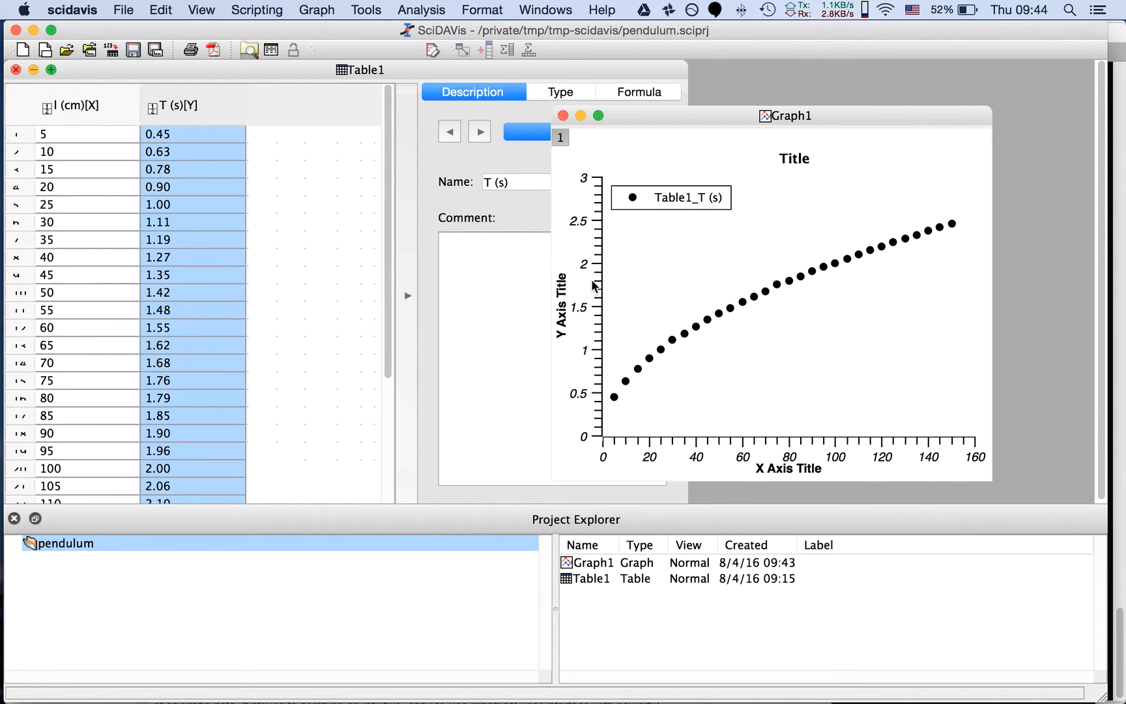
Change the scale type of the graph's left Y axis to logarithmic
click(595, 286)
double_click(597, 284)
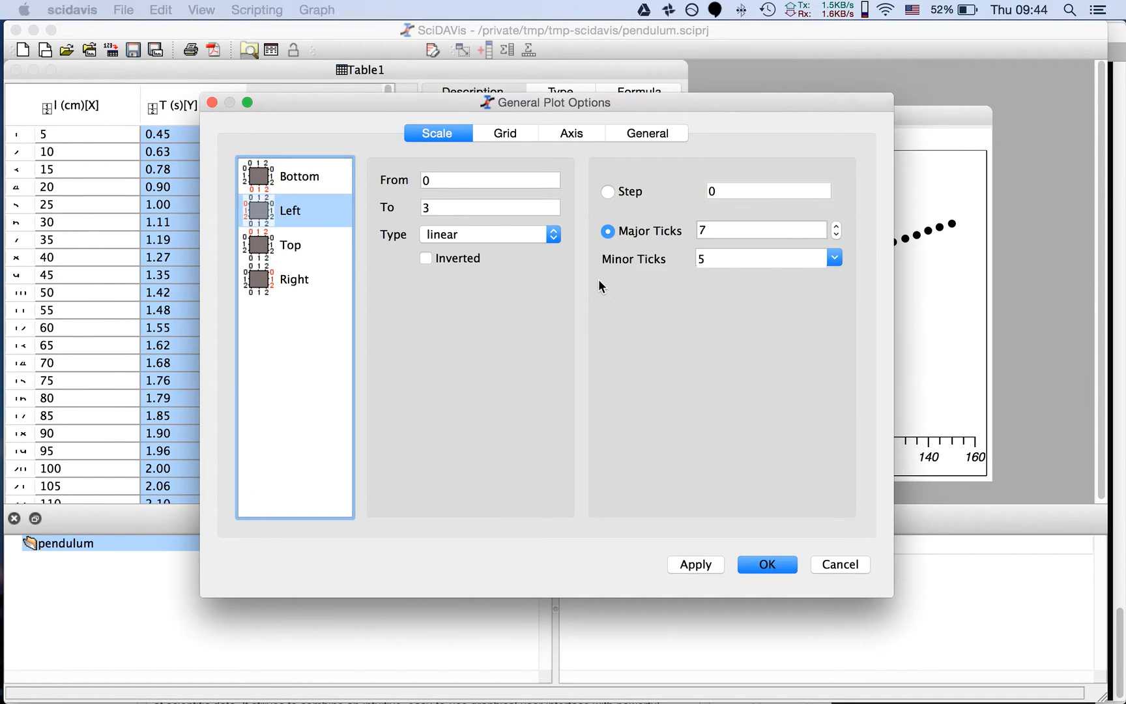
click(460, 234)
click(473, 247)
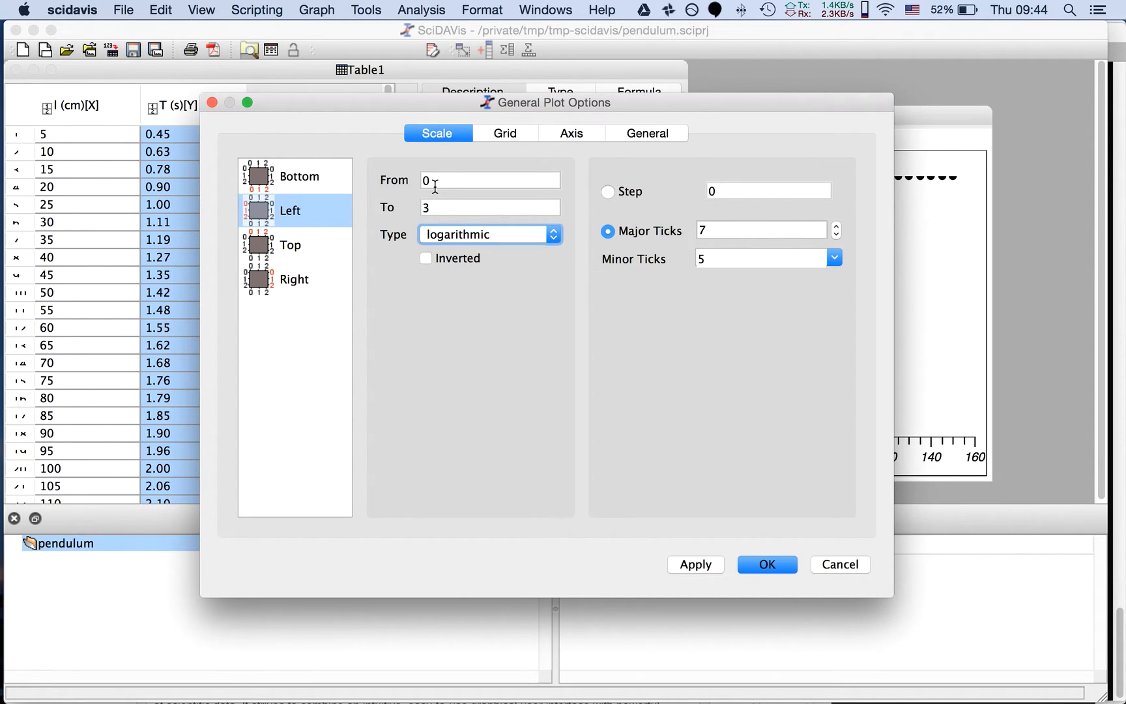
click(767, 564)
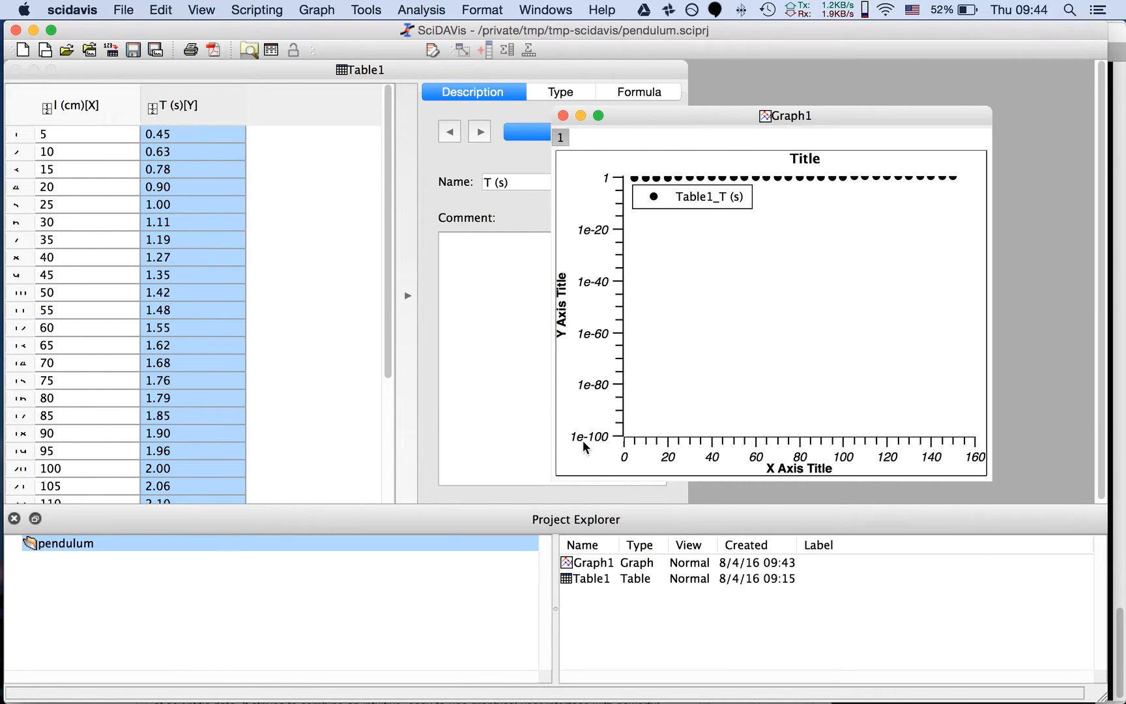
Set the start value of Graph1's logarithmic Y axis to 0.1
click(68, 140)
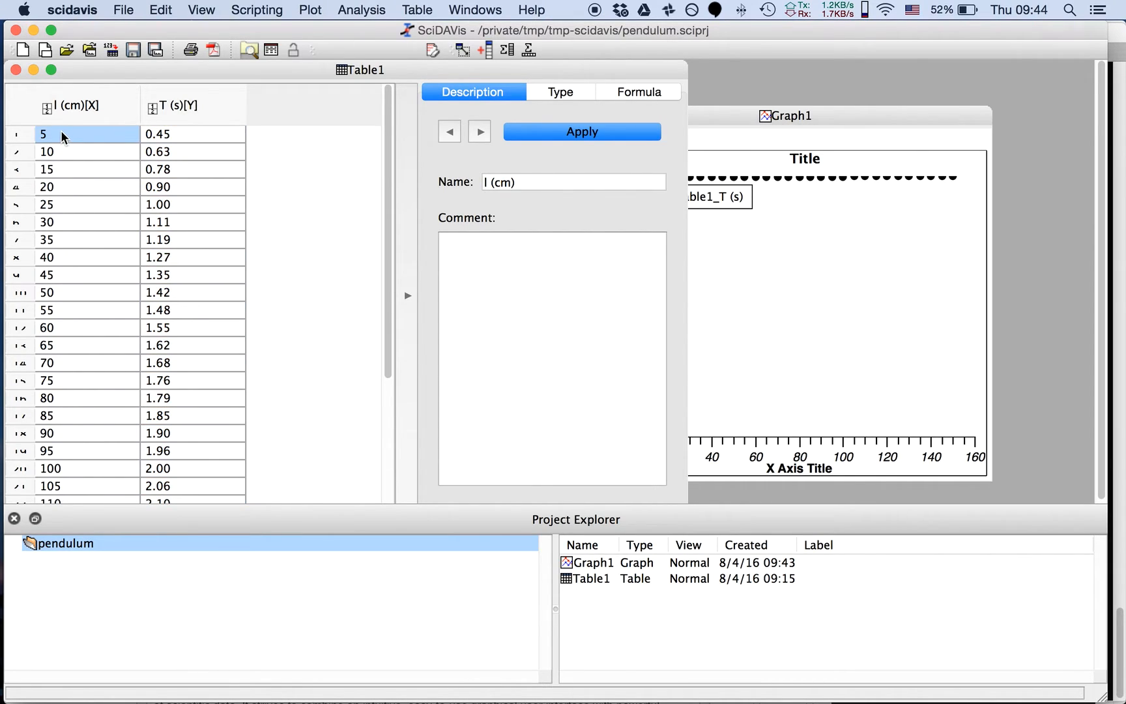
click(724, 122)
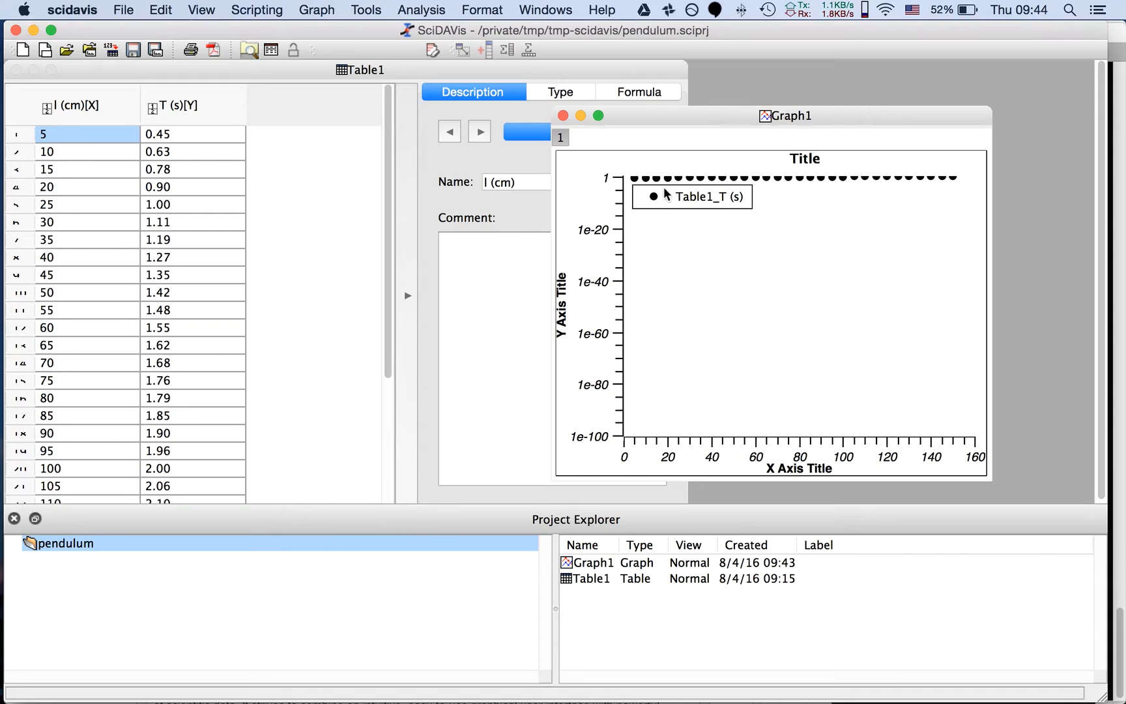
double_click(599, 254)
drag(470, 181, 417, 182)
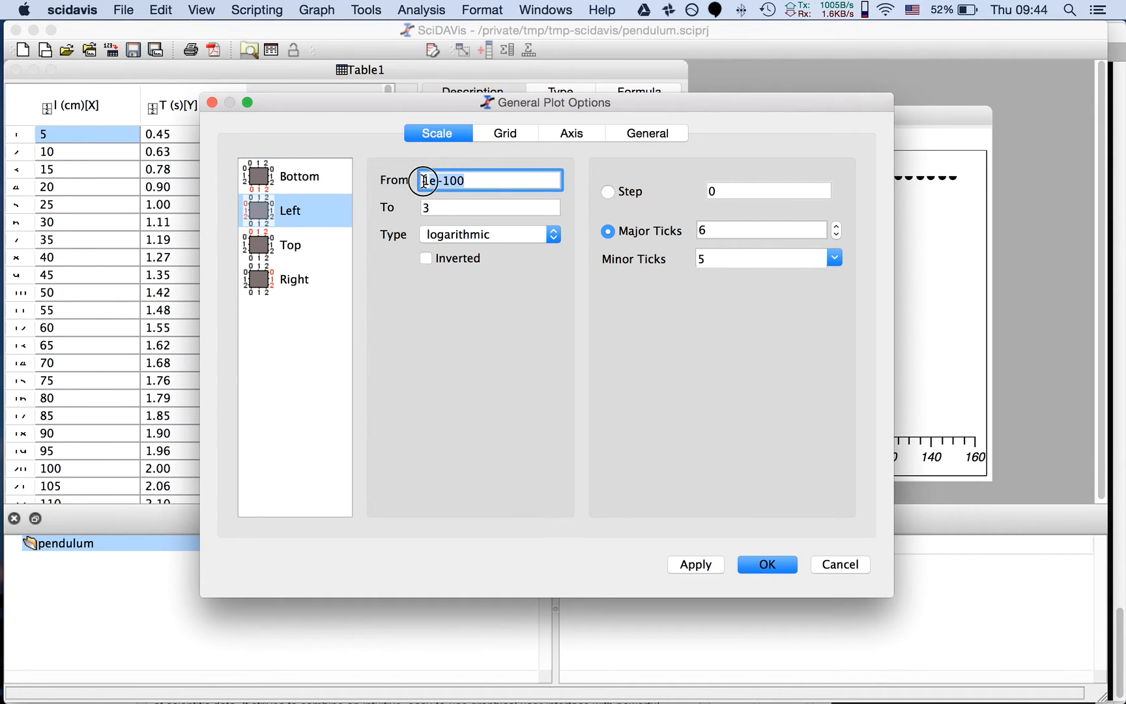
text(0.1)
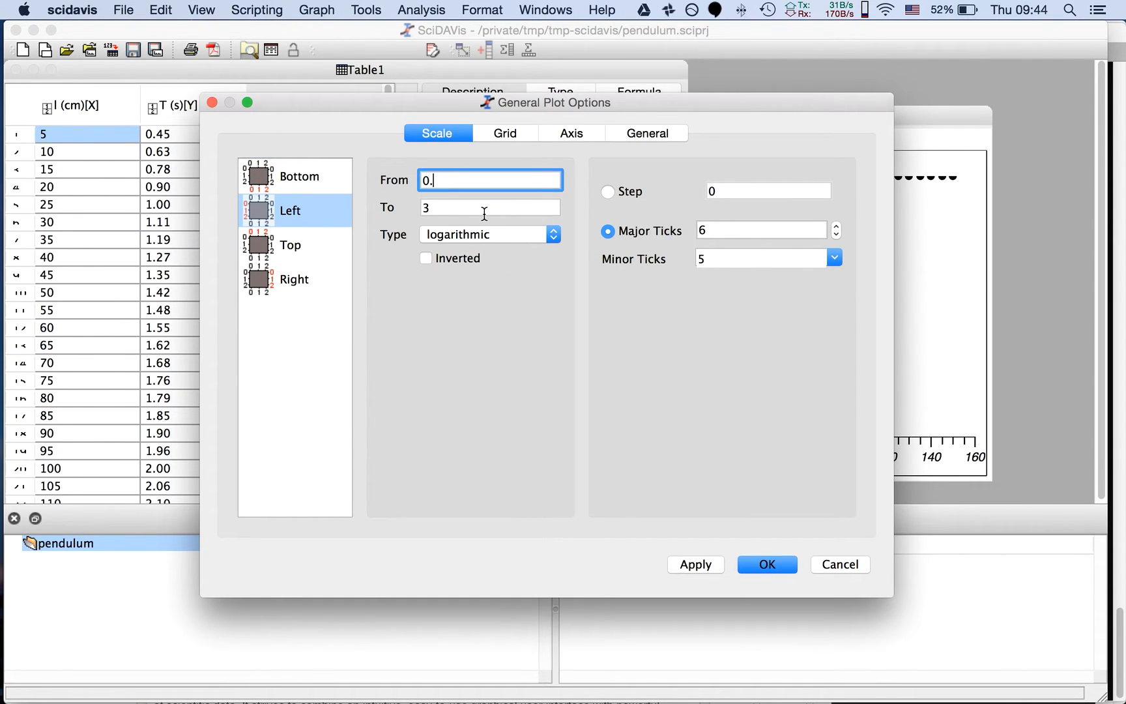
click(763, 565)
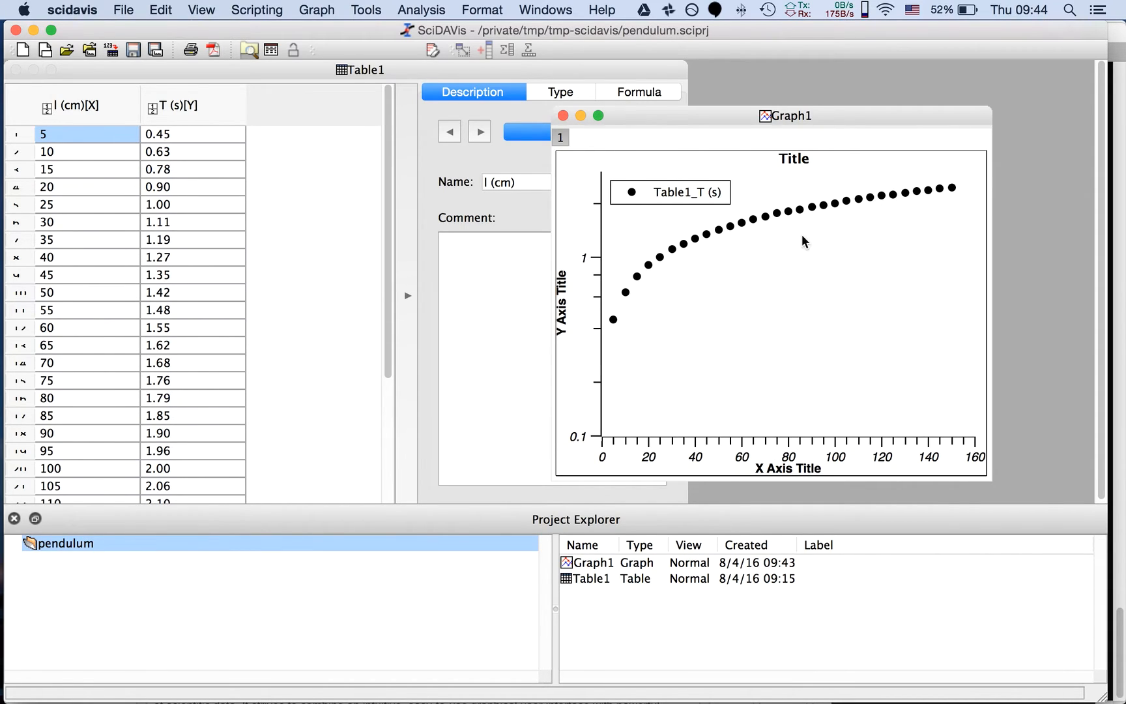
Change the scale type of the graph's bottom X axis to logarithmic
double_click(705, 442)
click(492, 235)
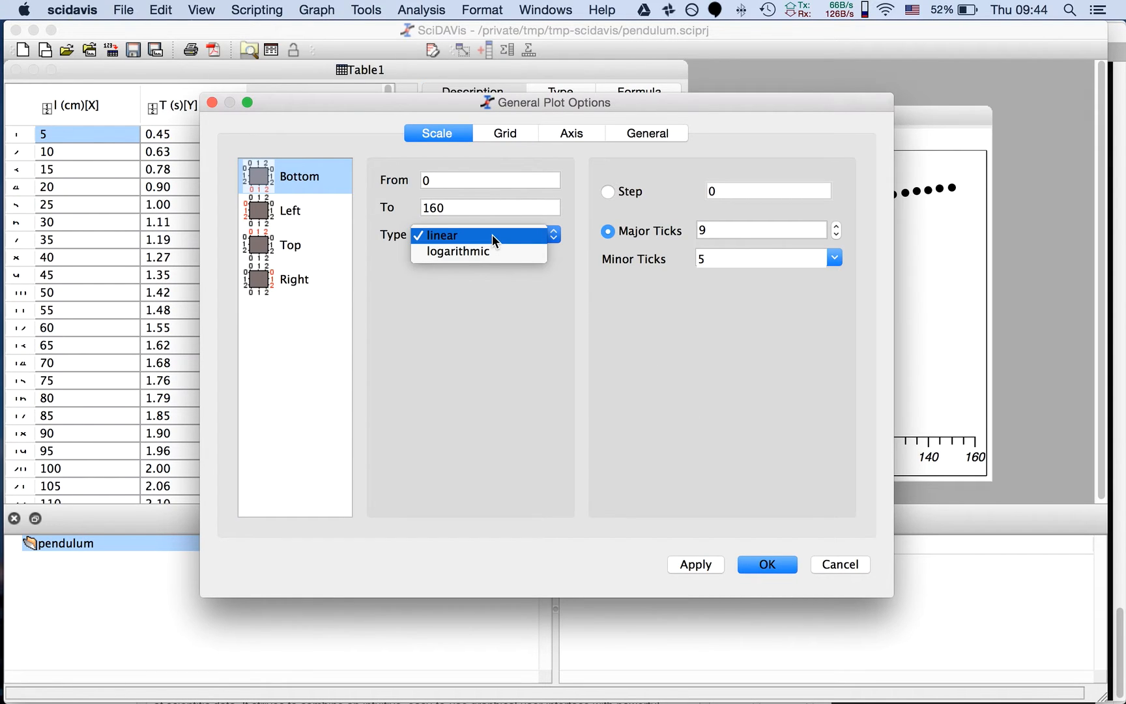
click(492, 249)
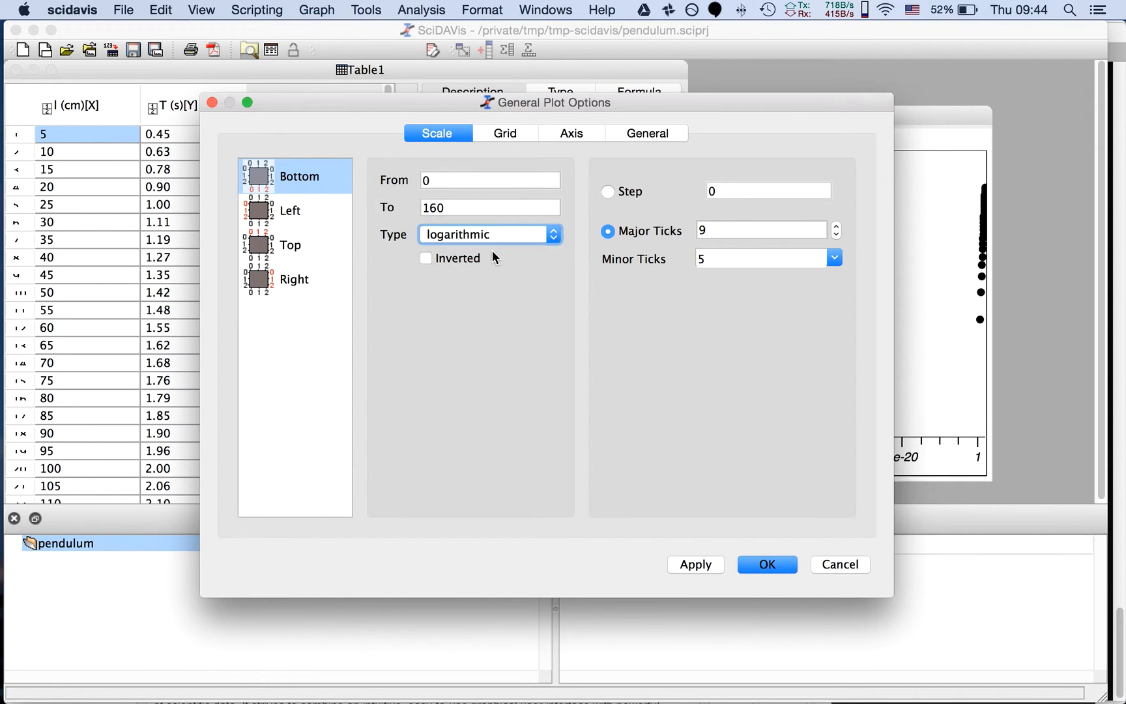
click(774, 564)
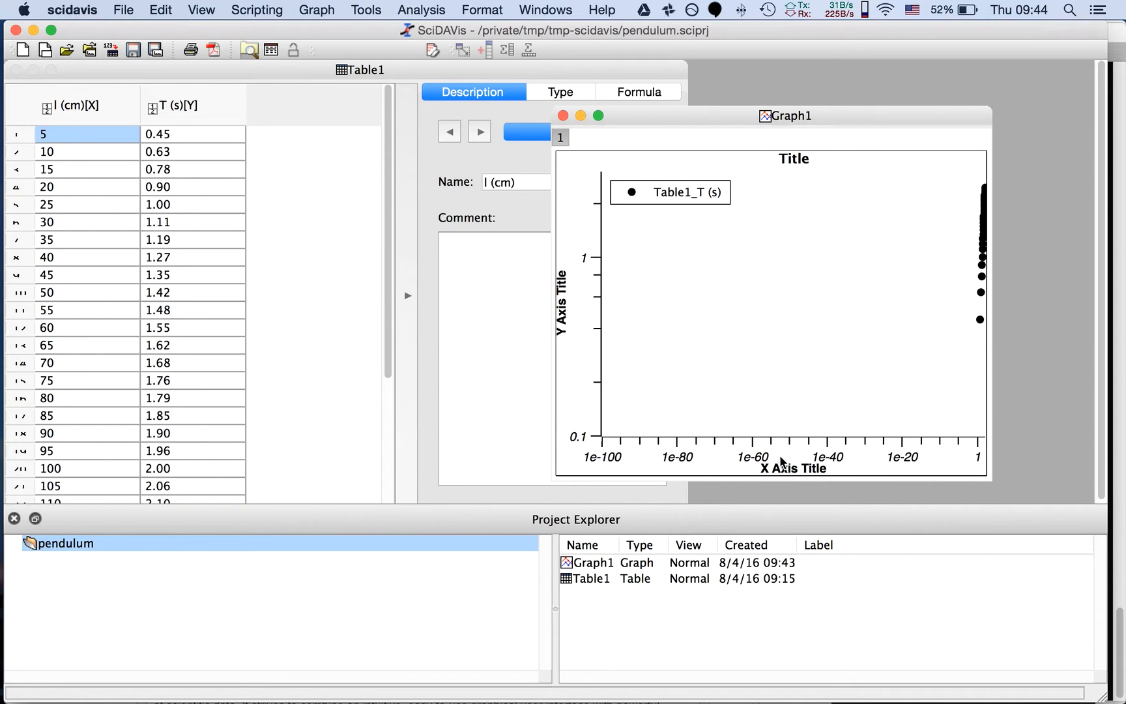
Set the start value of Graph1's logarithmic X axis to 0.1
double_click(760, 457)
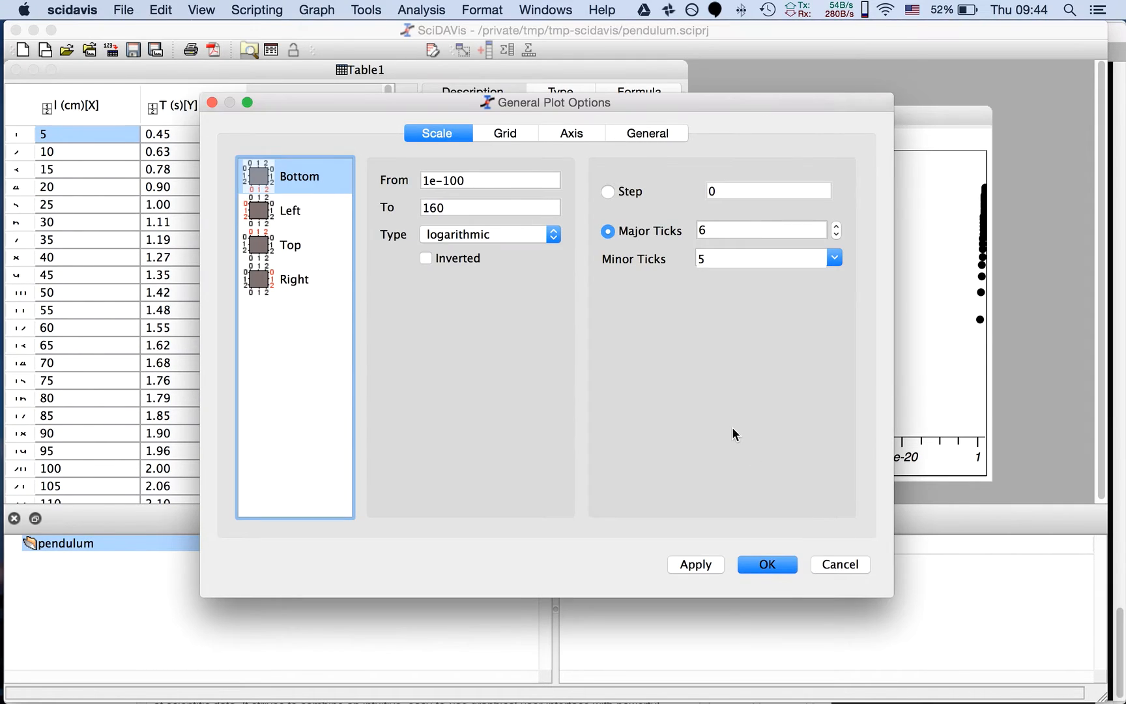
click(480, 186)
double_click(479, 185)
key(super+a)
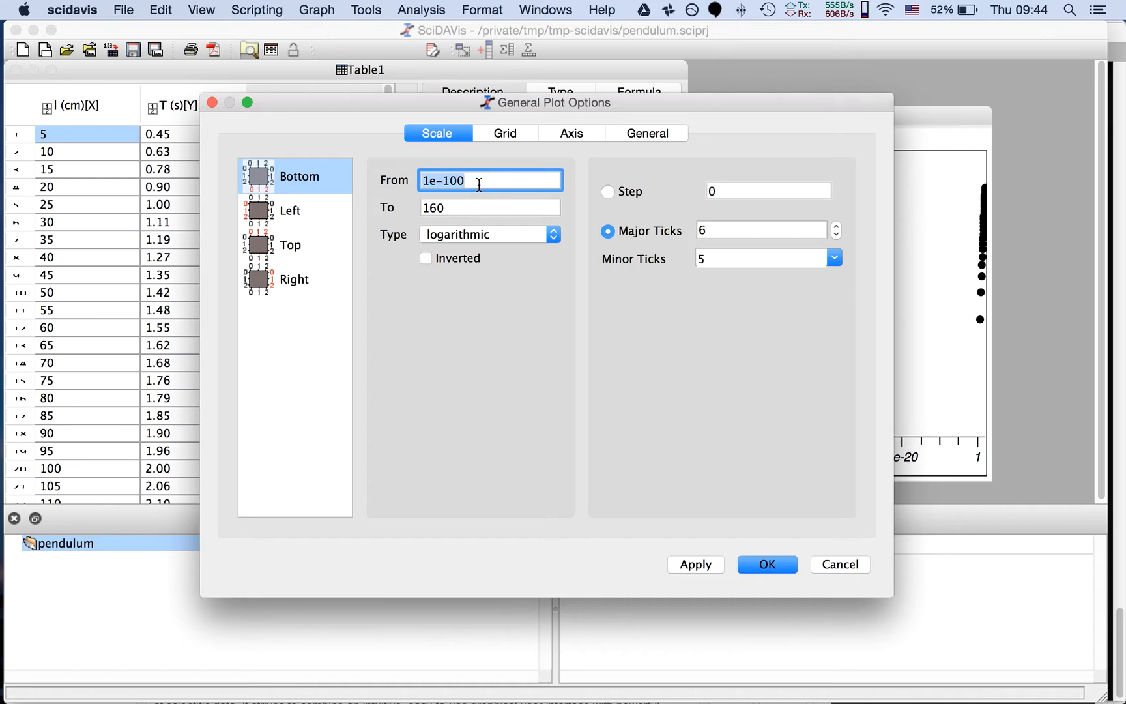
text(0.1)
click(762, 565)
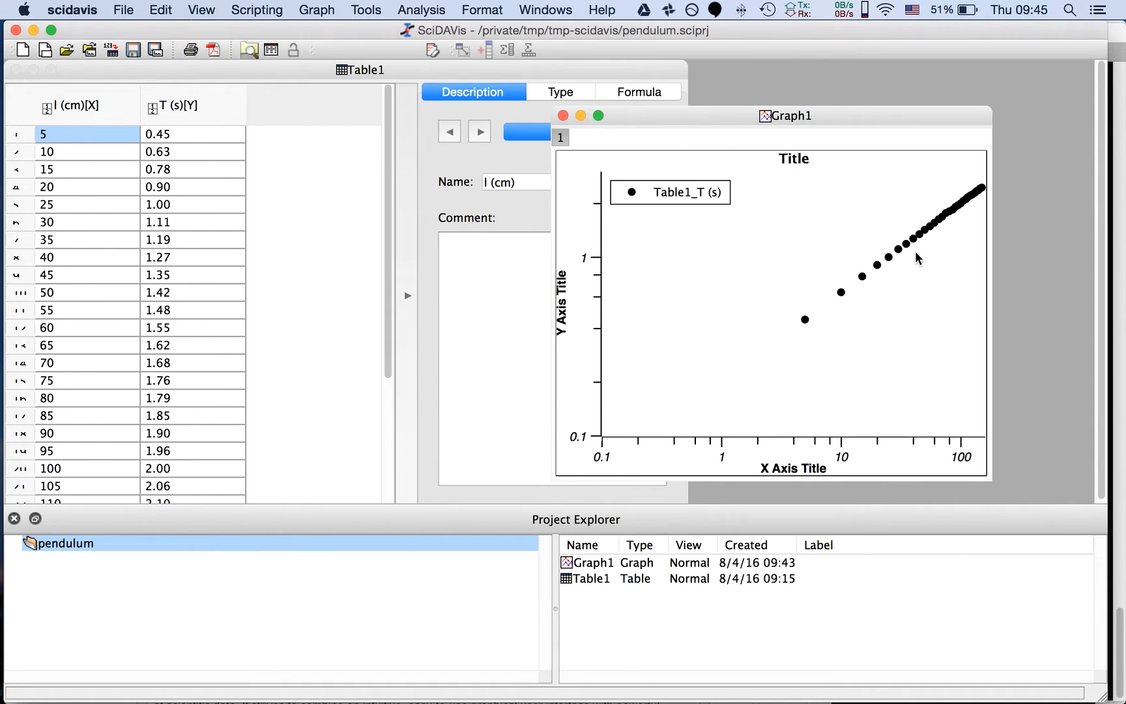
double_click(598, 294)
click(477, 236)
click(477, 236)
click(767, 564)
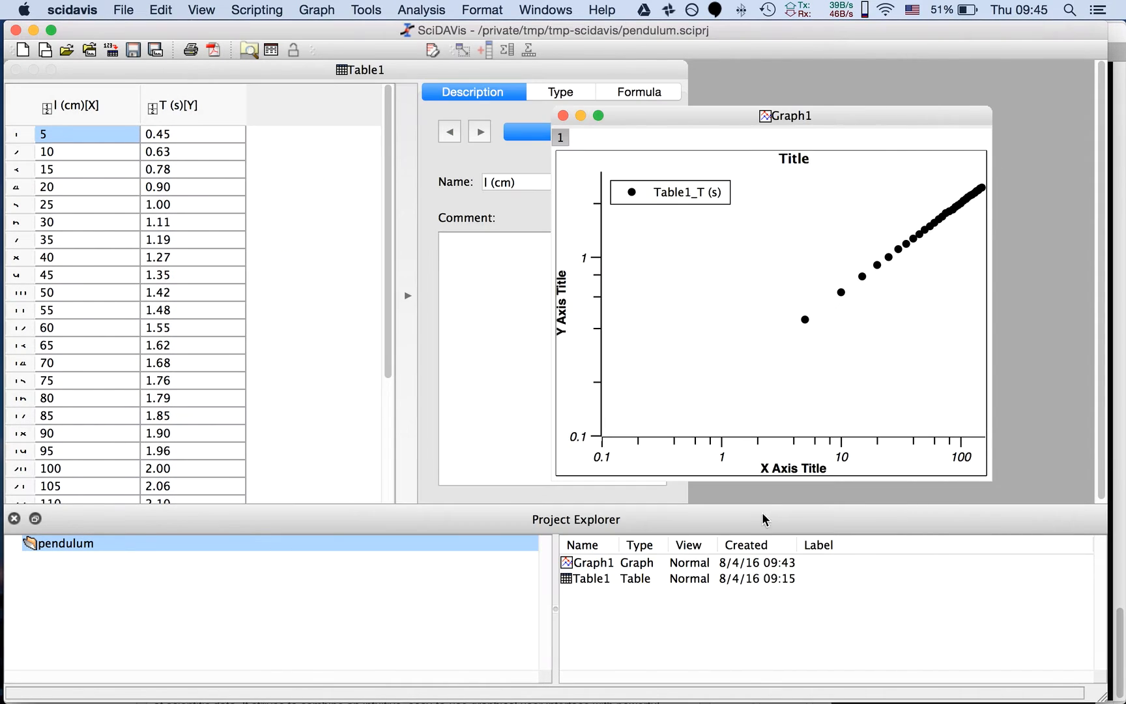
double_click(747, 434)
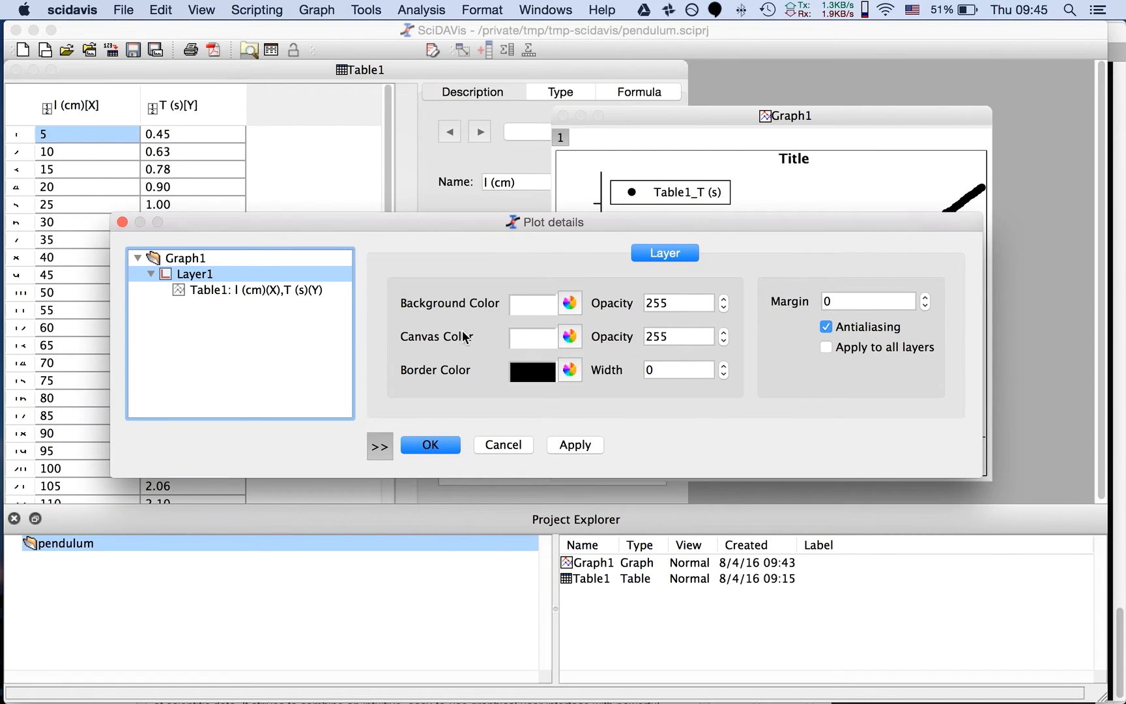
click(528, 442)
Change the scale type of Graph1's bottom X axis back to linear
double_click(725, 442)
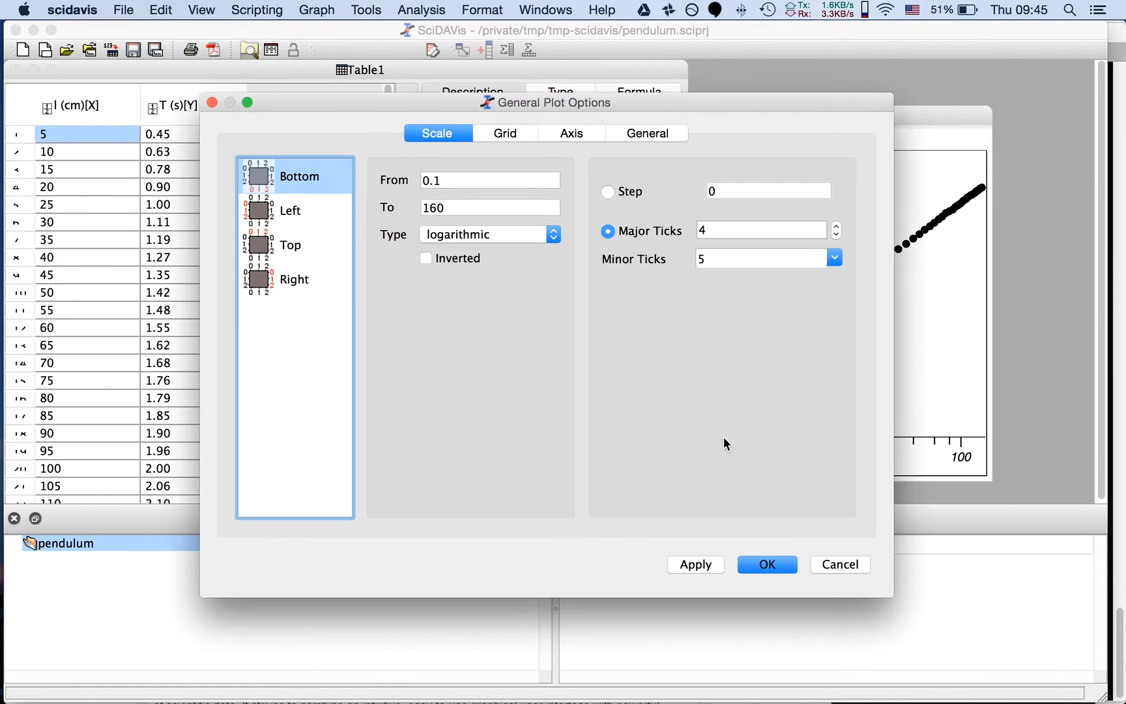
click(487, 235)
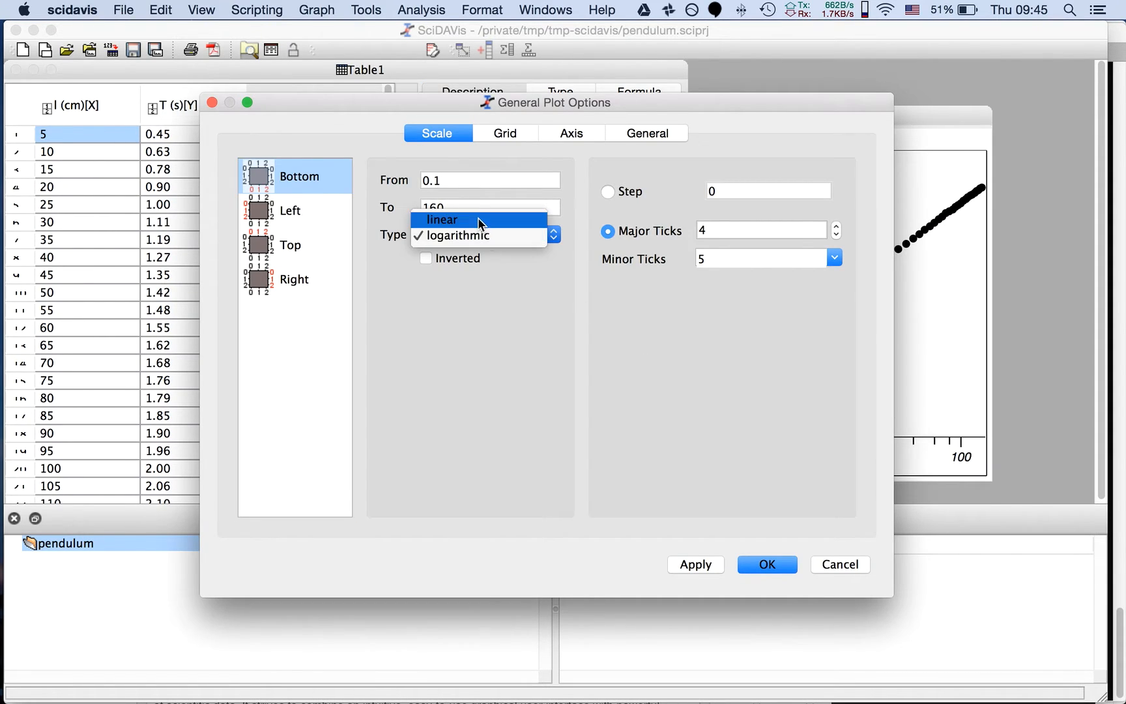
click(478, 217)
click(687, 565)
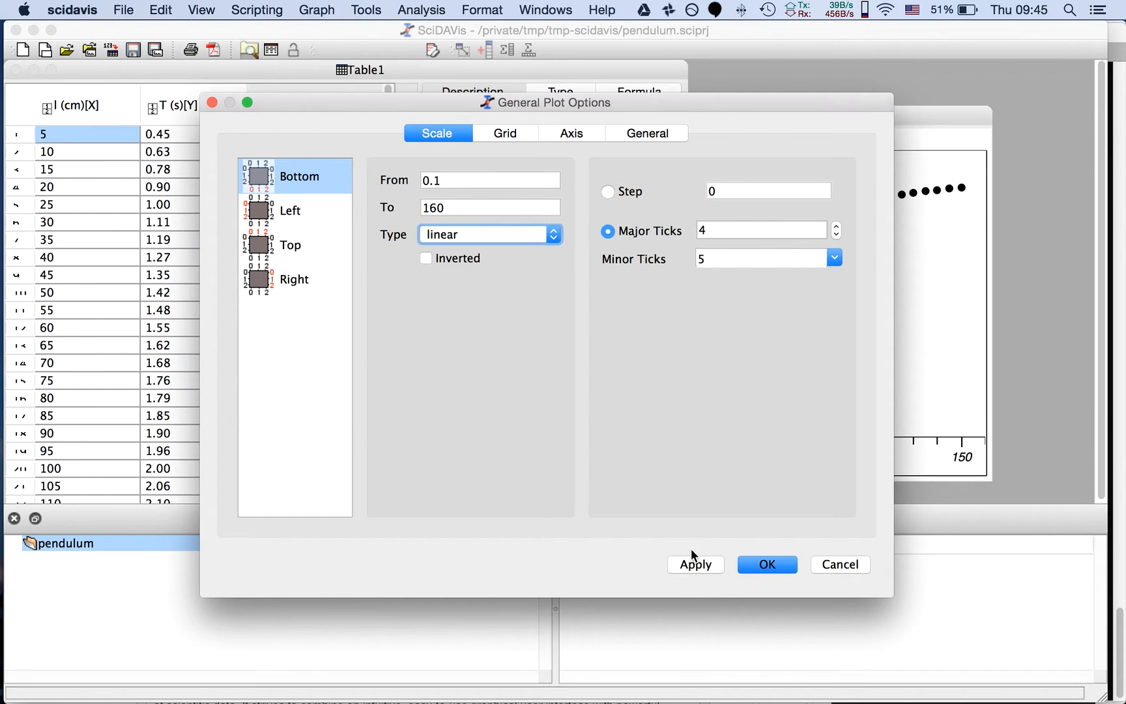
click(763, 562)
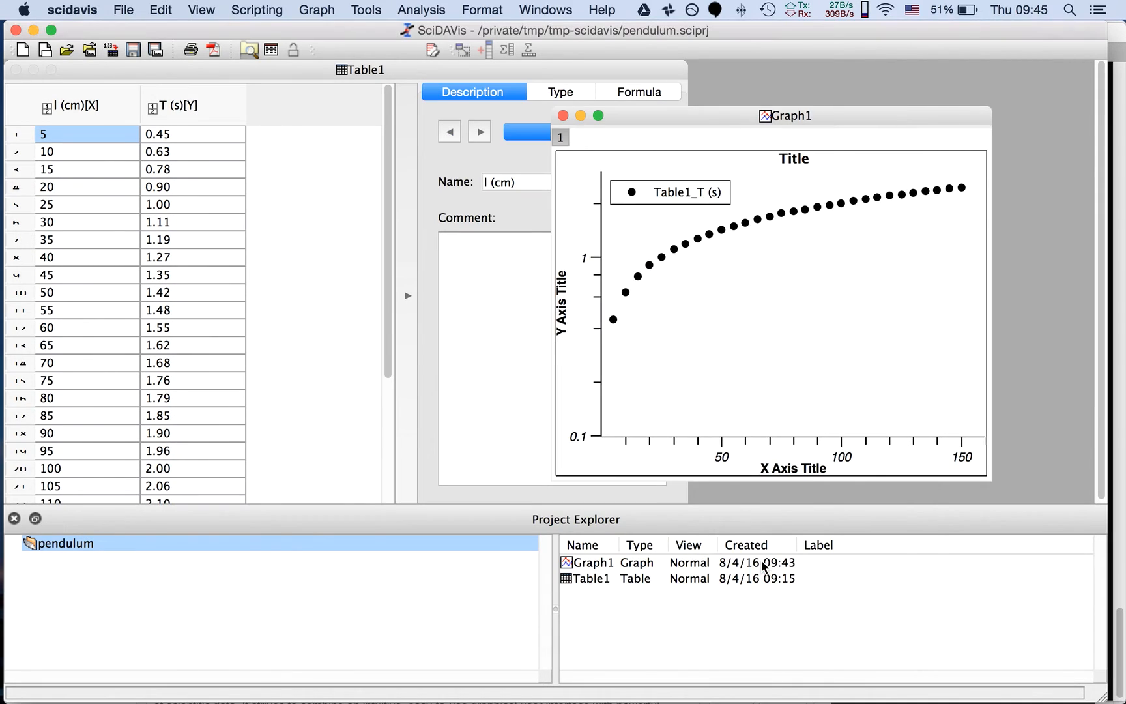
Change the scale type of Graph1's left Y axis back to linear
double_click(597, 296)
click(486, 232)
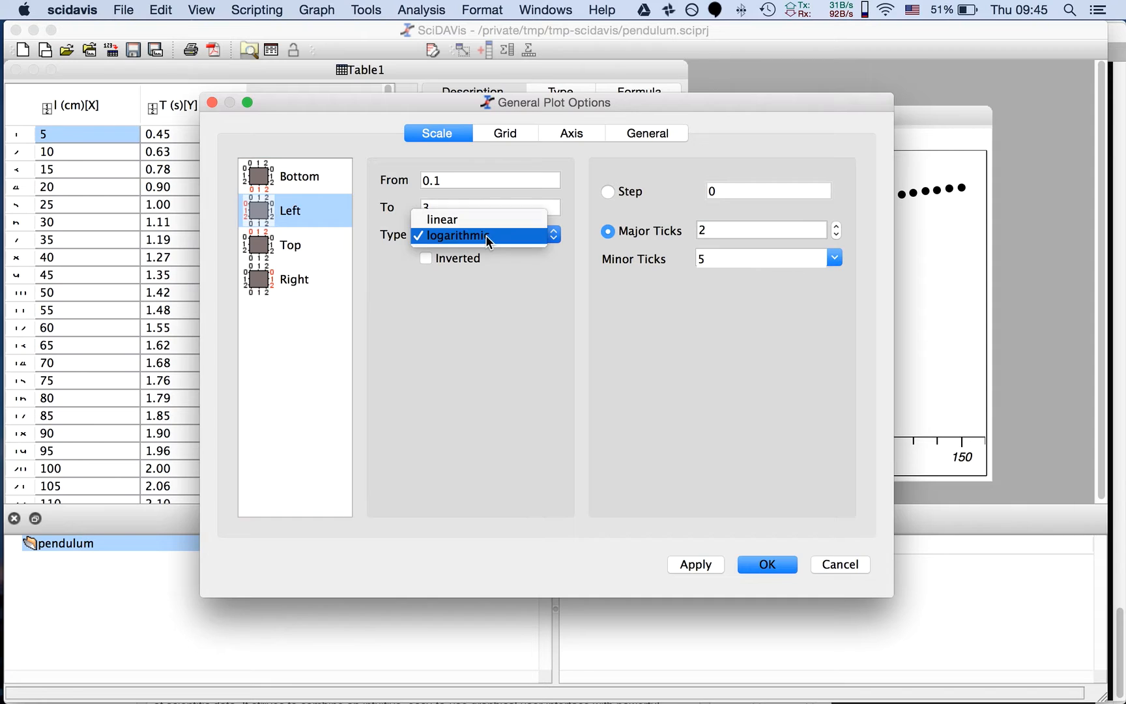
click(480, 220)
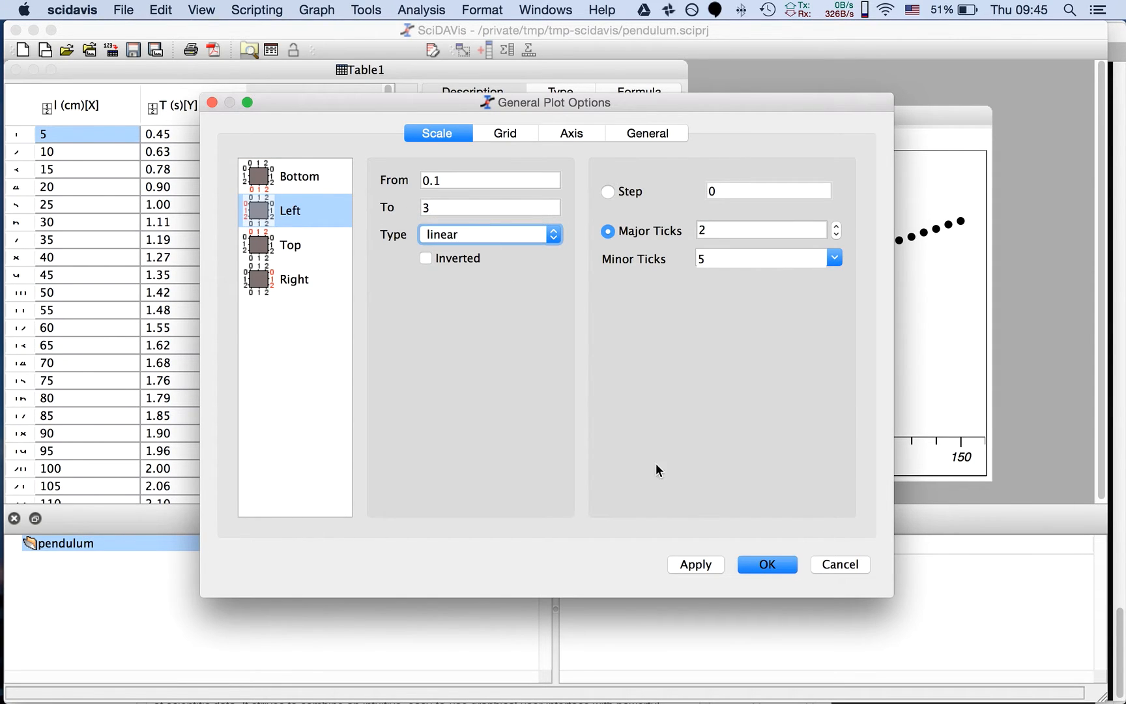
click(741, 567)
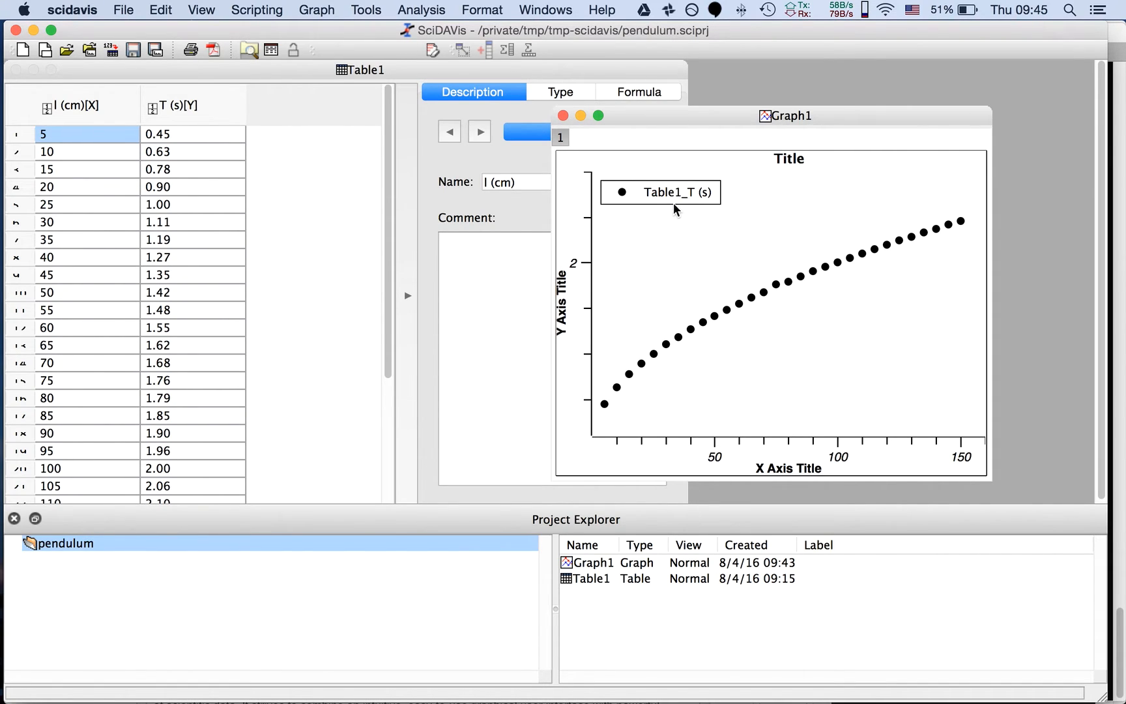
Set Table1's dimensions to 4 columns, keeping 30 rows
click(229, 110)
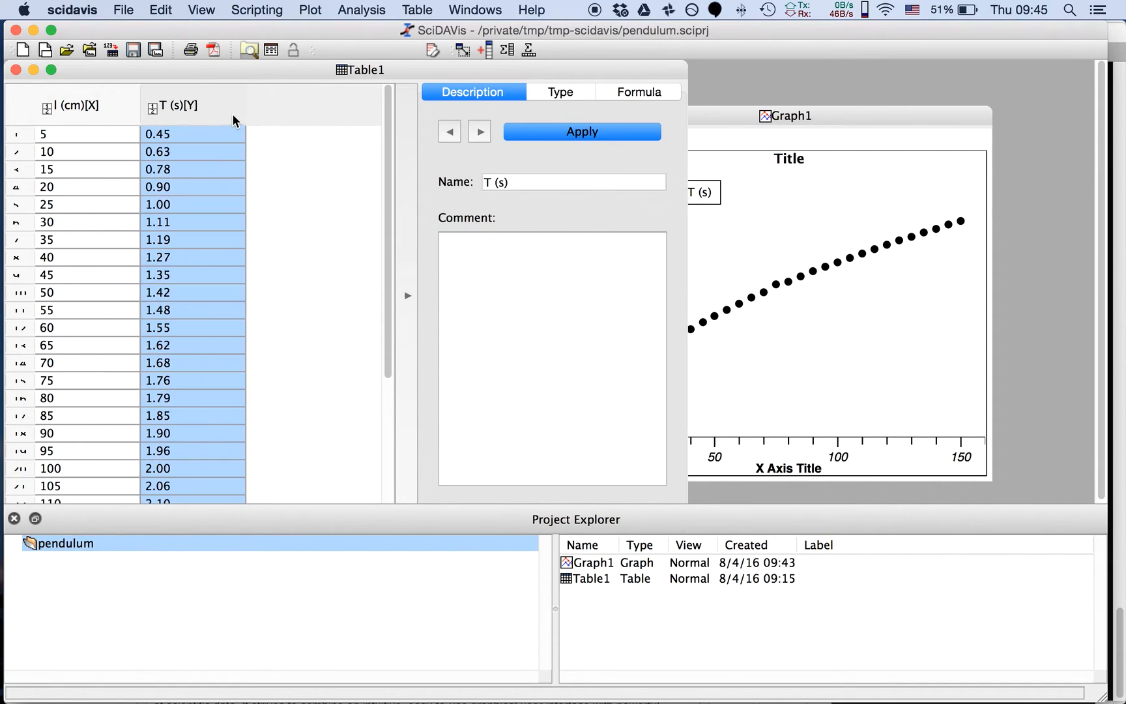
click(113, 91)
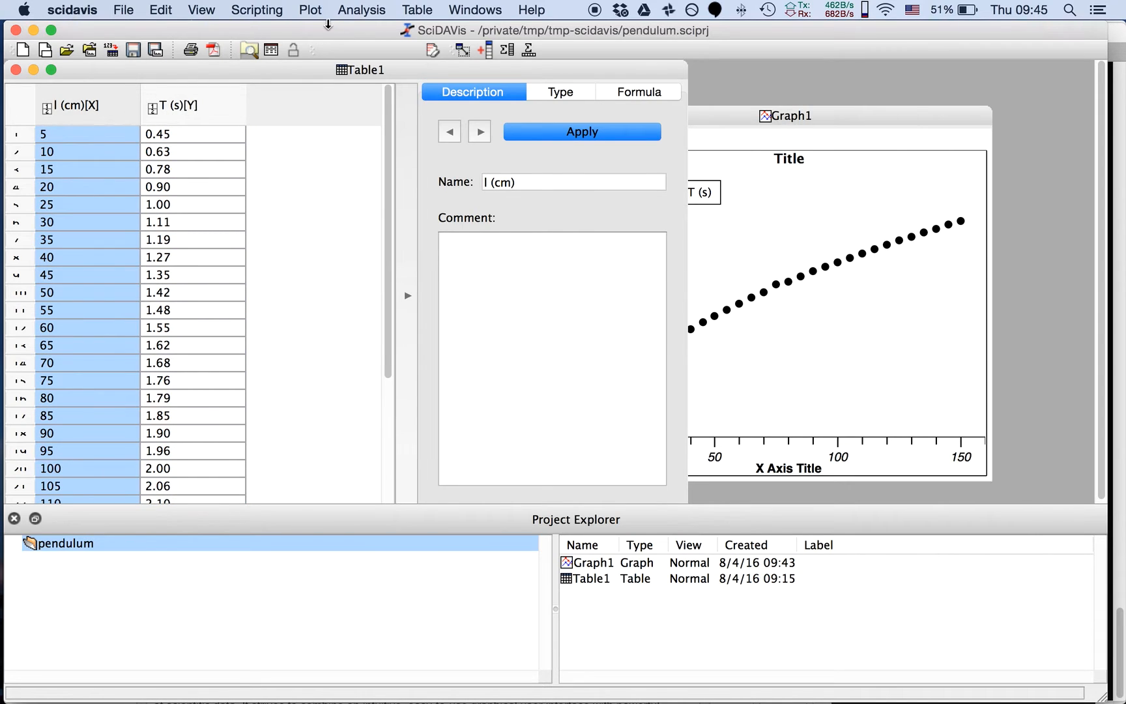
click(419, 10)
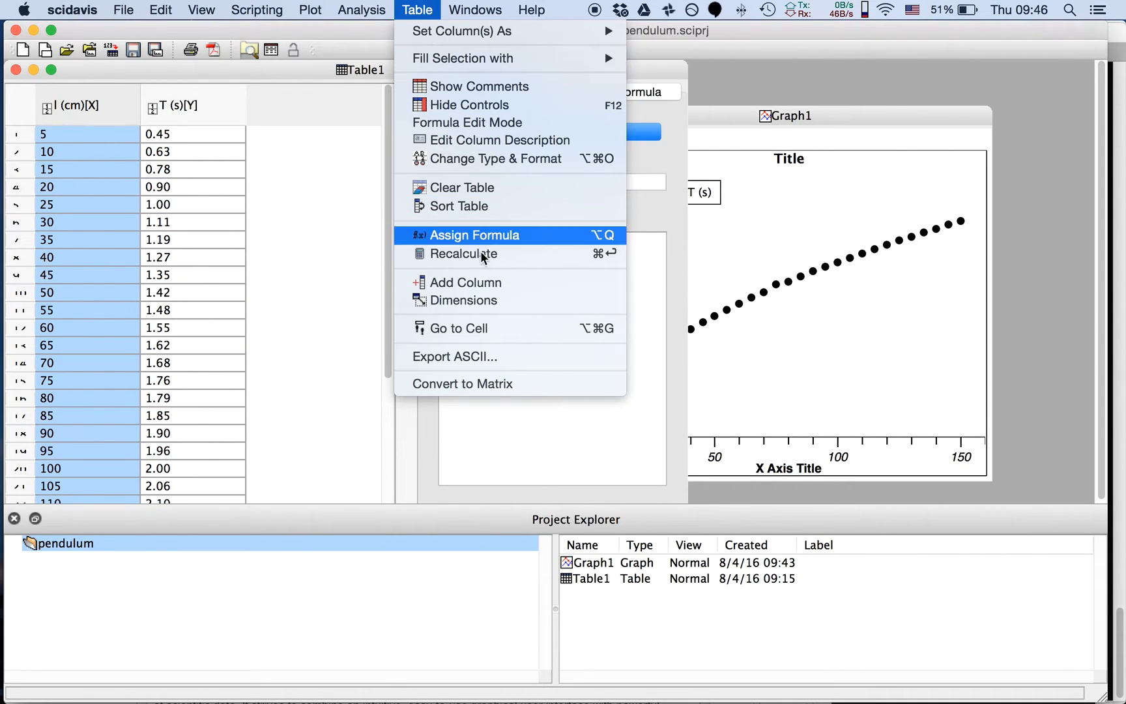
click(488, 300)
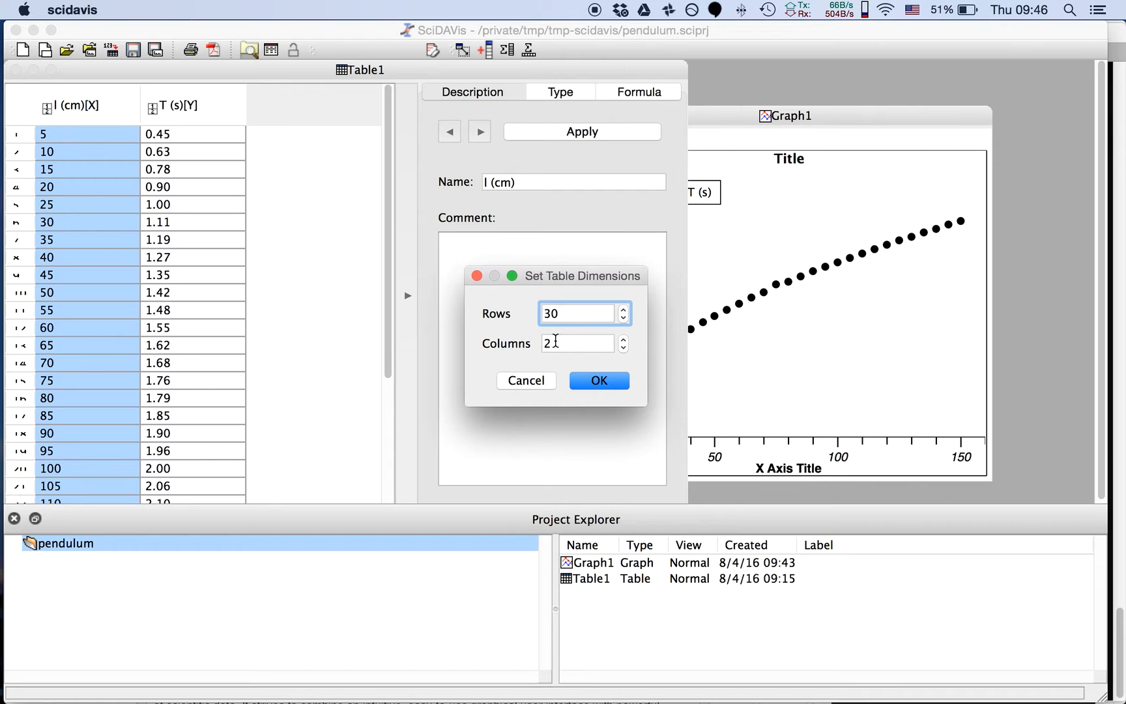
double_click(555, 341)
text(4)
click(594, 380)
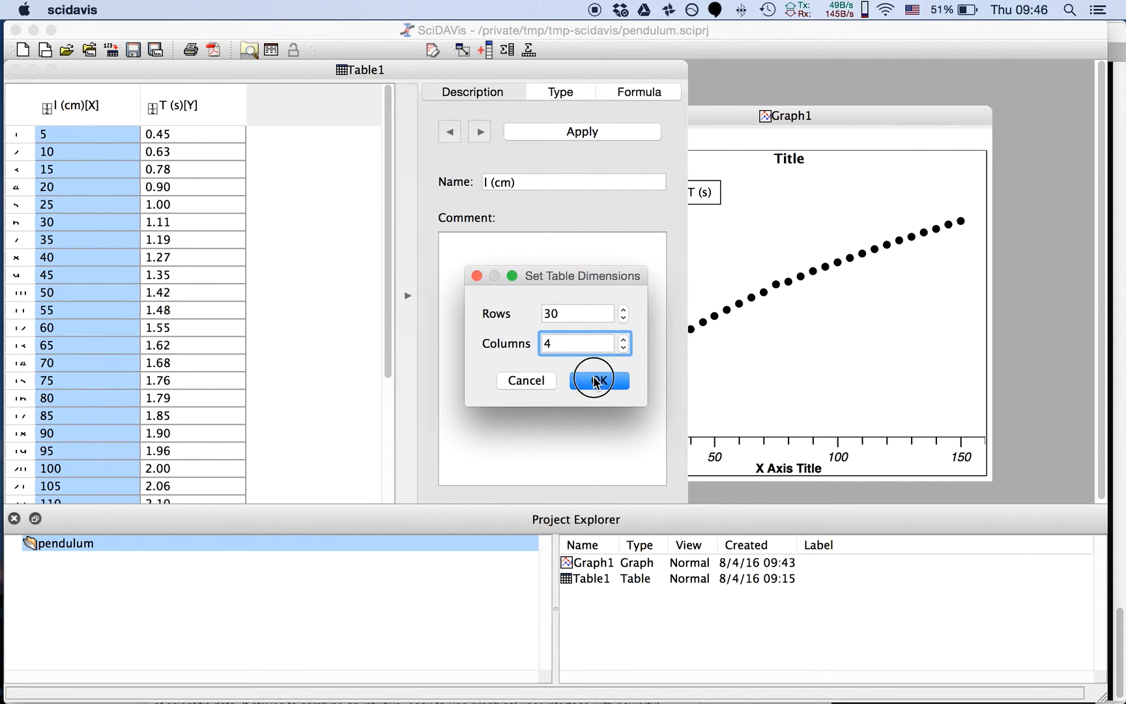
Fill Table1's empty third column with the formula ln(col("l (cm)"))
click(288, 135)
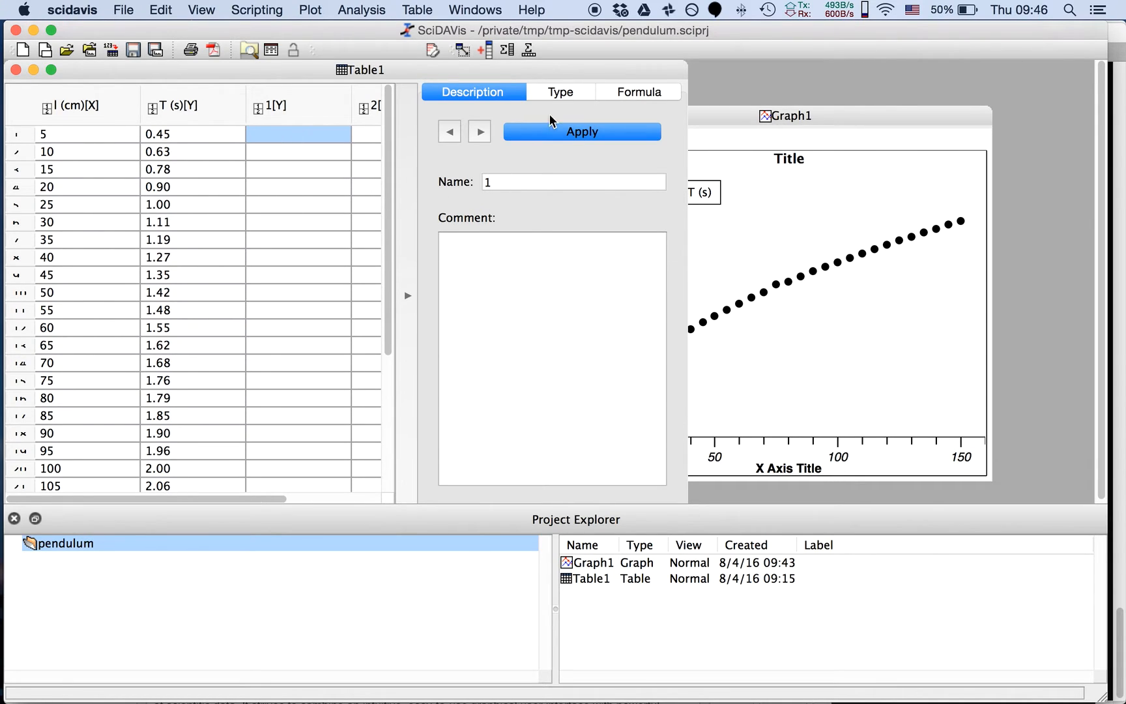
click(619, 92)
click(545, 163)
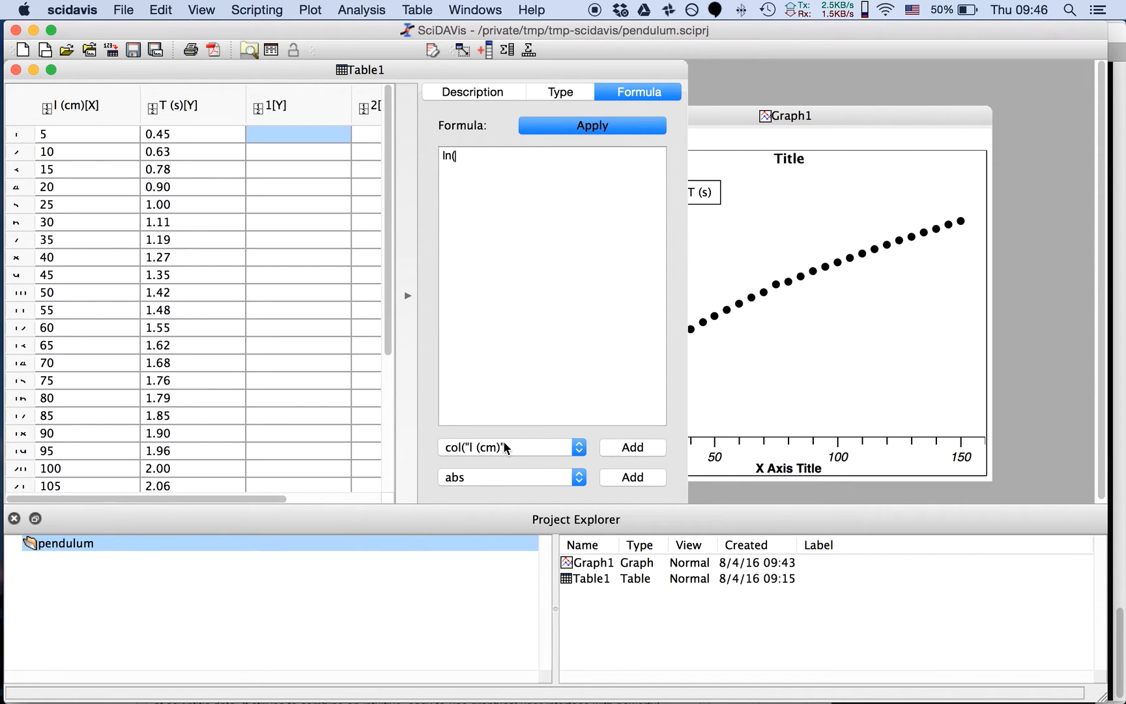
click(638, 447)
click(546, 159)
text())
click(545, 125)
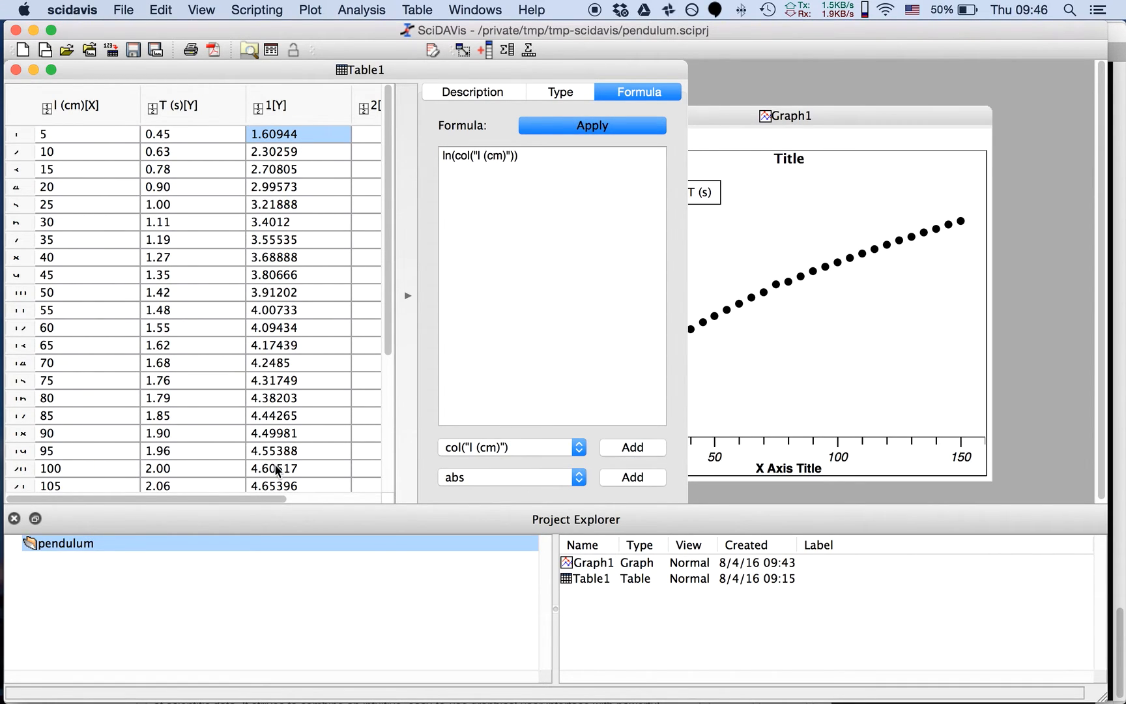
Rename Table1's third column, which holds the logarithms of the length, to "ln (l)"
click(301, 110)
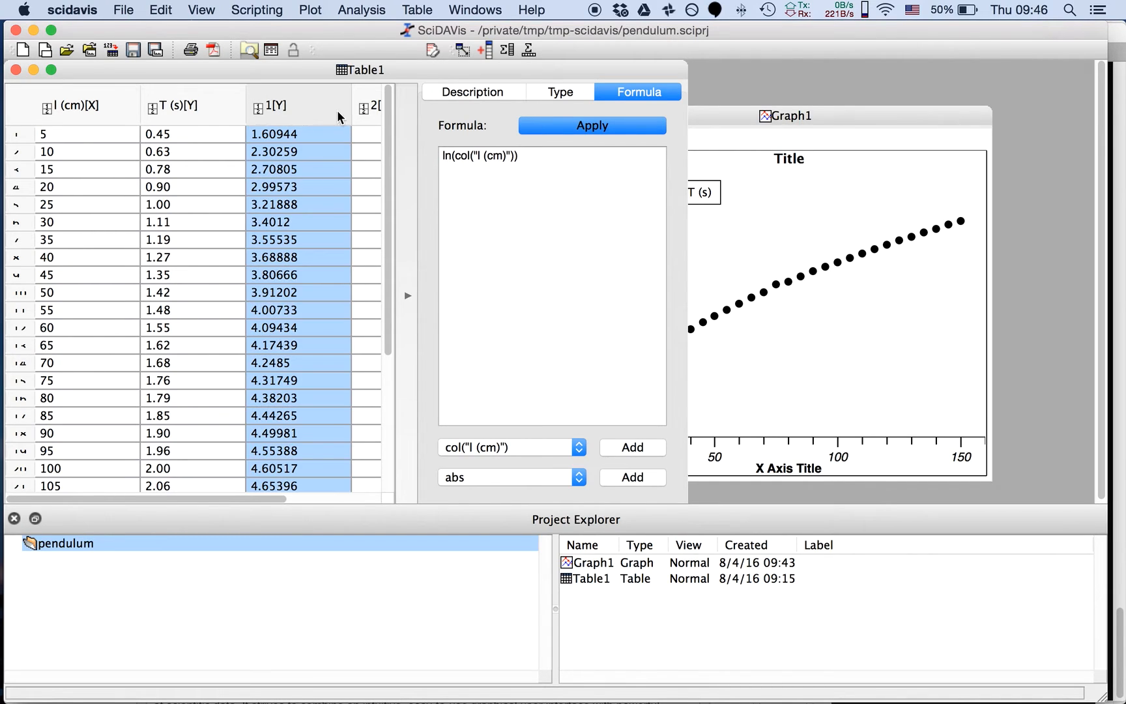
click(456, 92)
click(499, 184)
key(BackSpace)
text(ln (l)
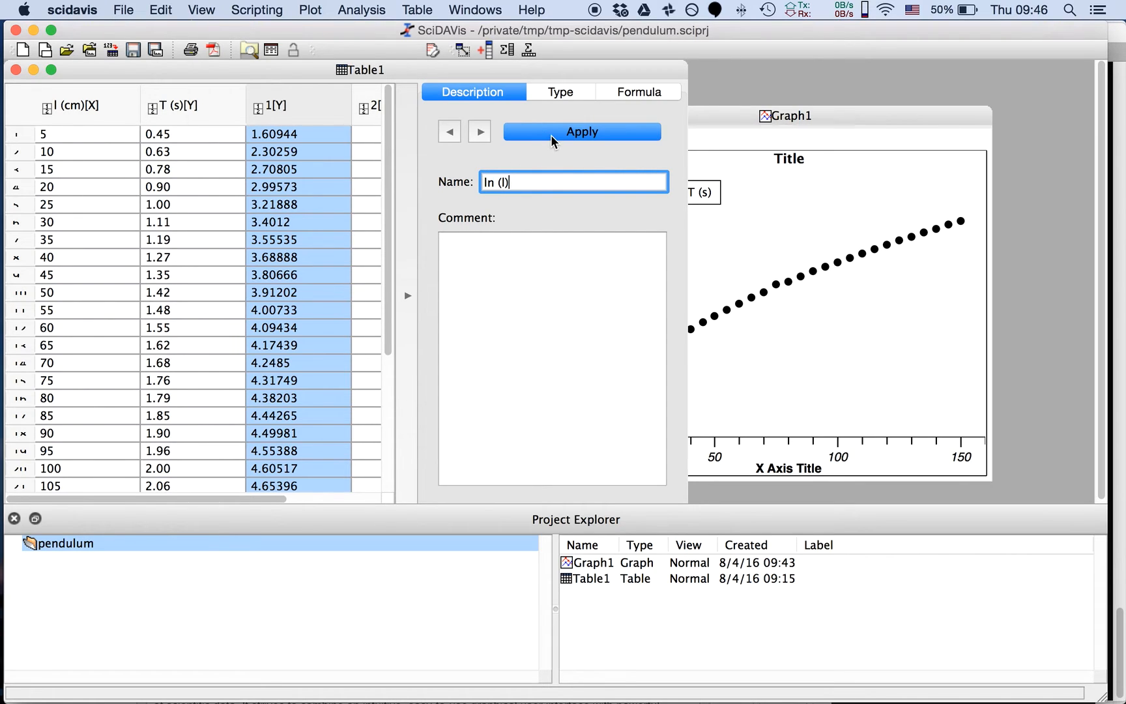
text())
click(551, 134)
Rename Table1's empty fourth column to "ln (T)"
click(378, 108)
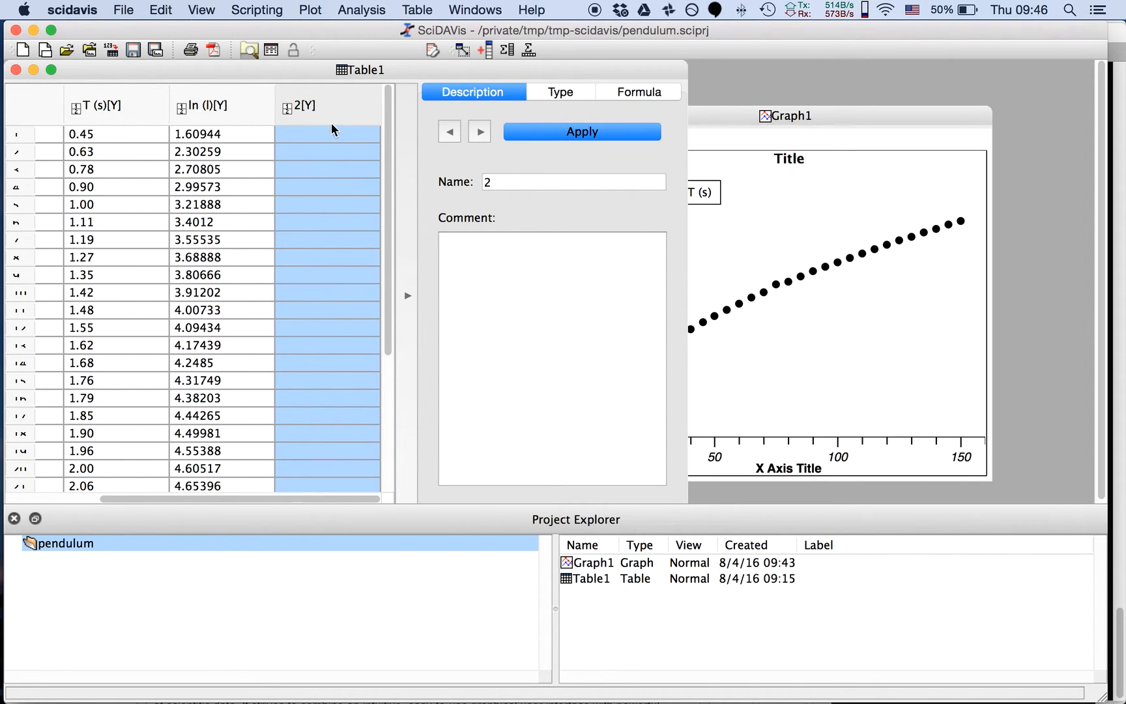
double_click(502, 183)
text(ln (T)
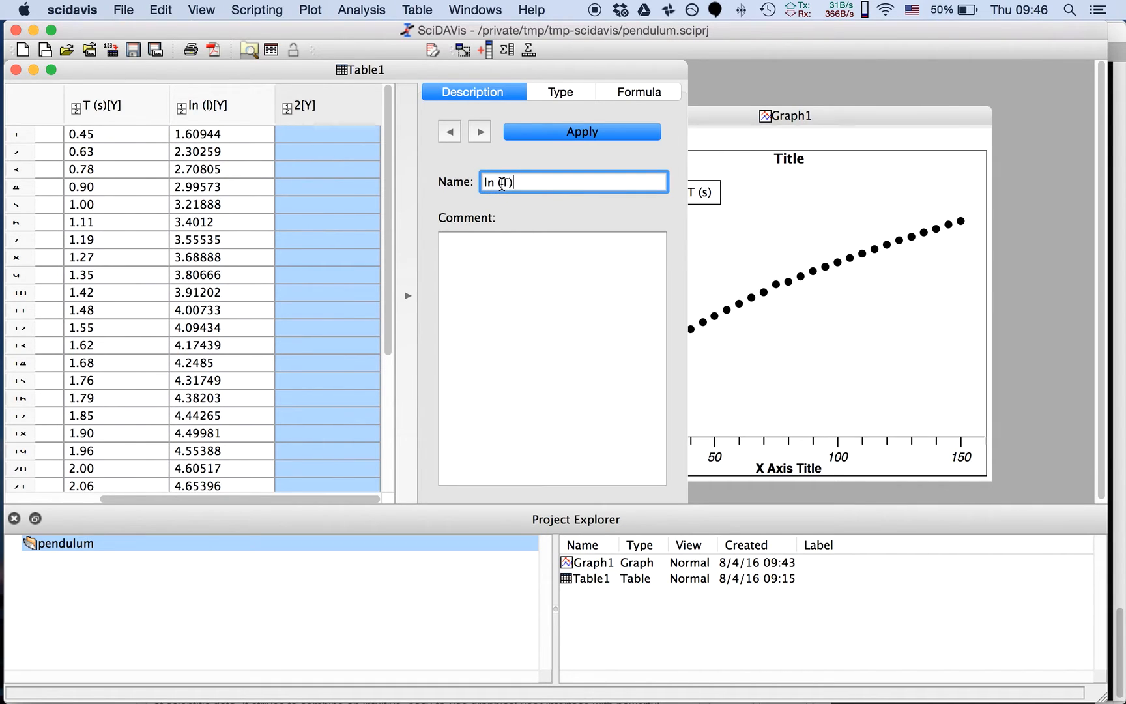
click(575, 134)
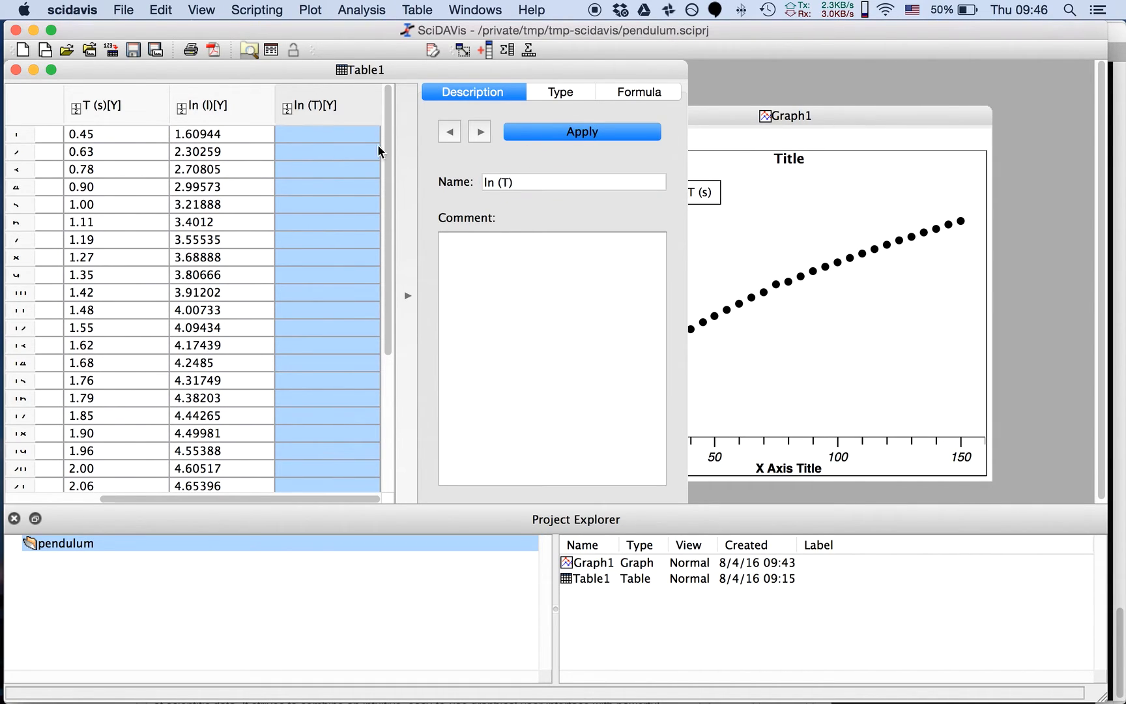
Fill the ln (T) column with the formula ln(col("T (s)"))
click(322, 130)
click(626, 96)
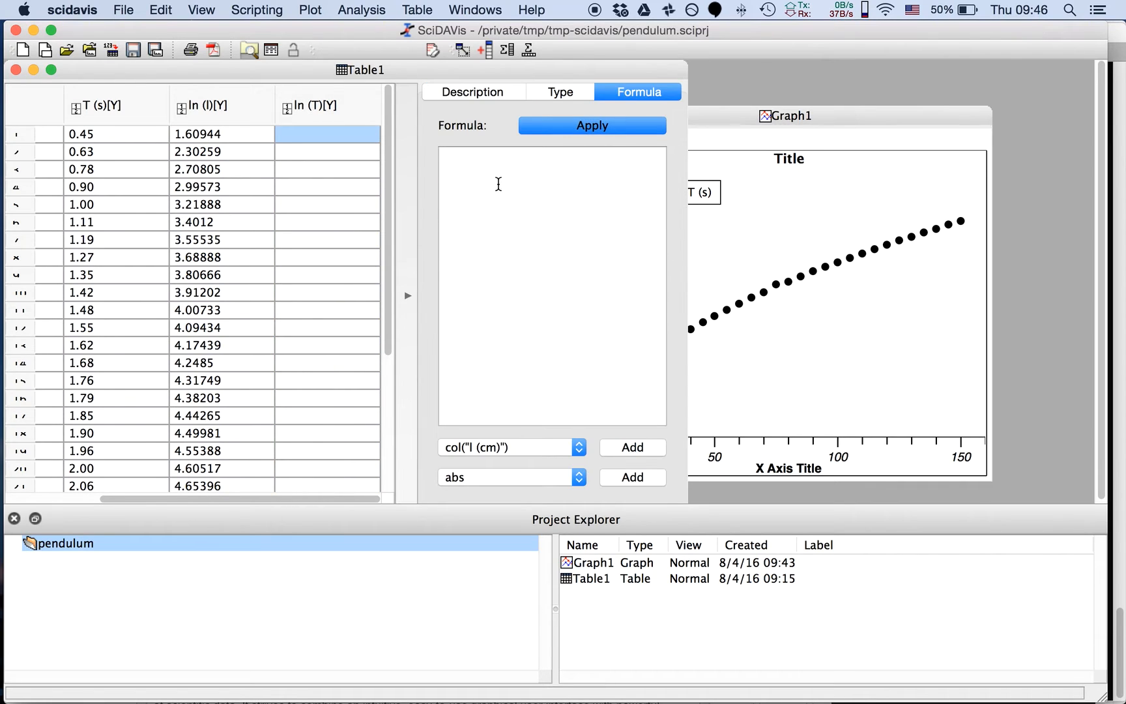
text(ln()
click(568, 448)
click(540, 461)
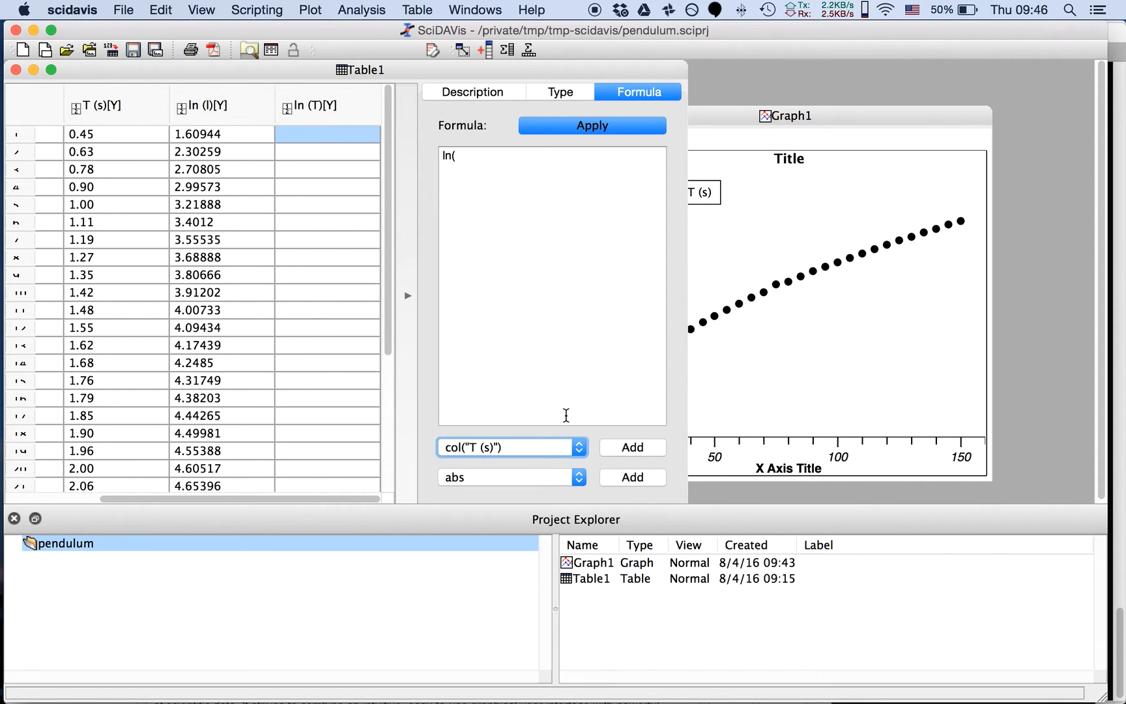
click(614, 446)
text())
click(553, 130)
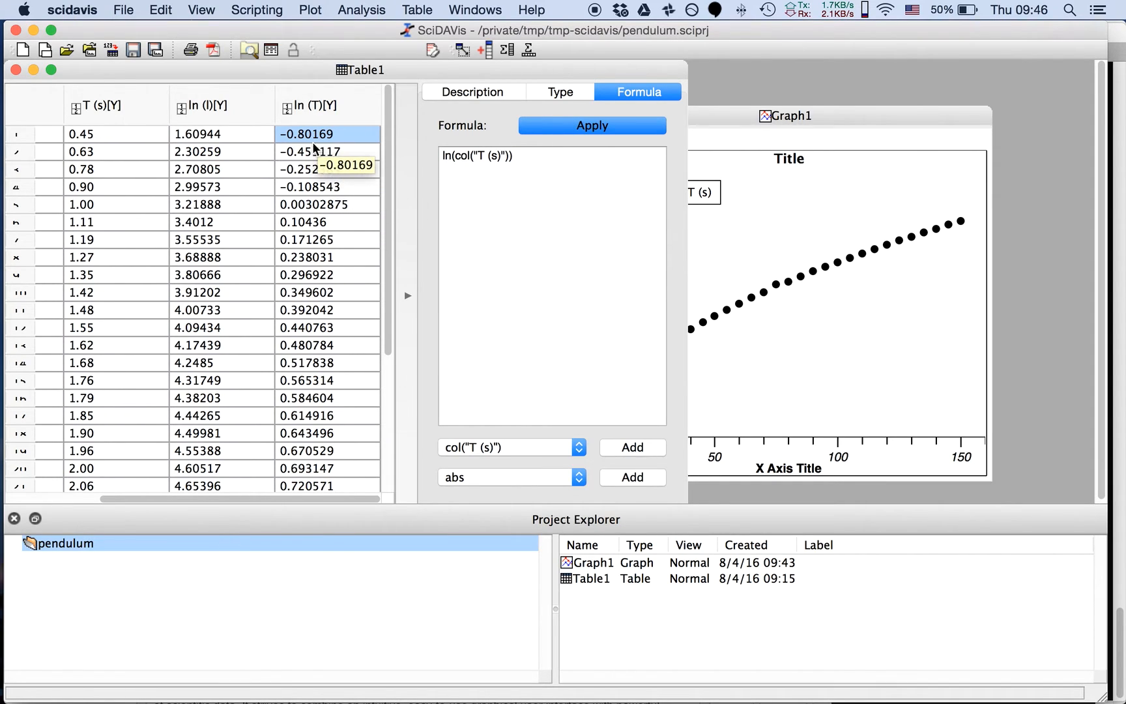
Set the ln (l) column of Table1 as an X column
click(222, 107)
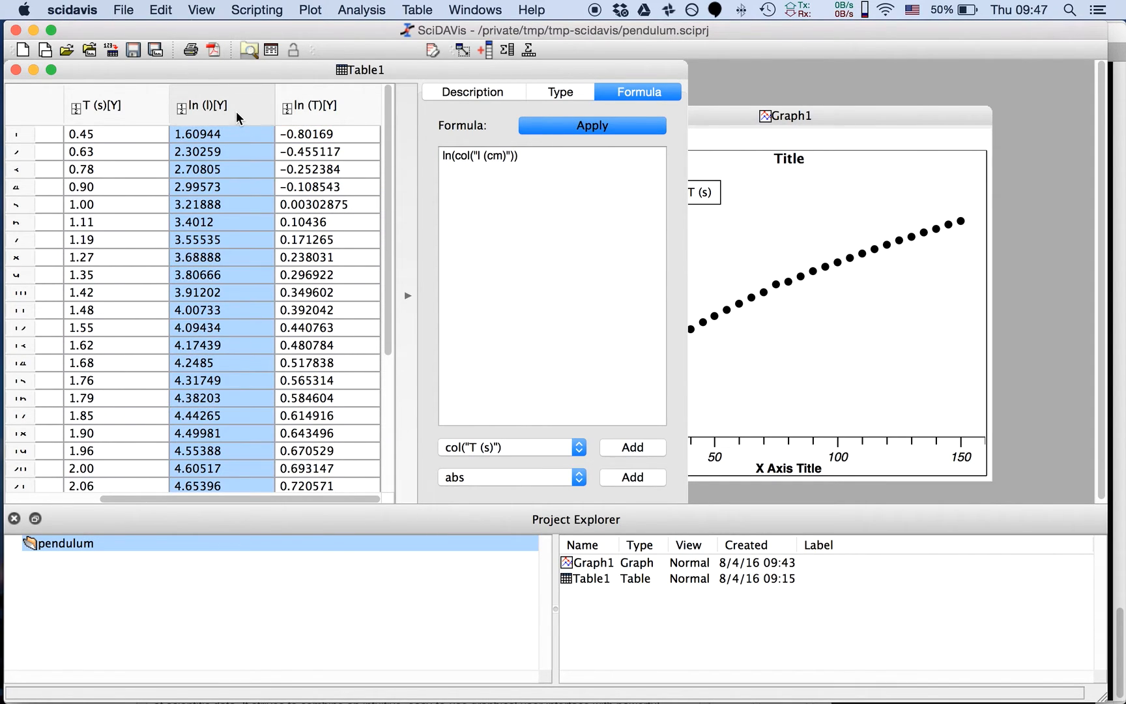
key(Right)
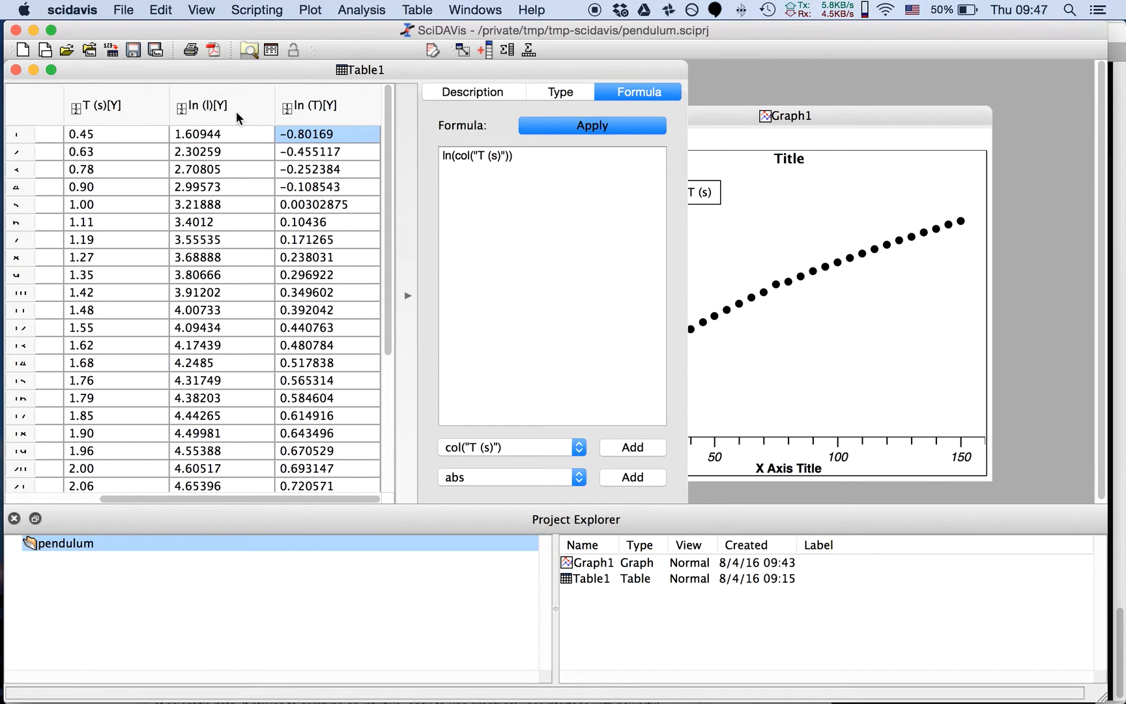
click(236, 111)
click(338, 107)
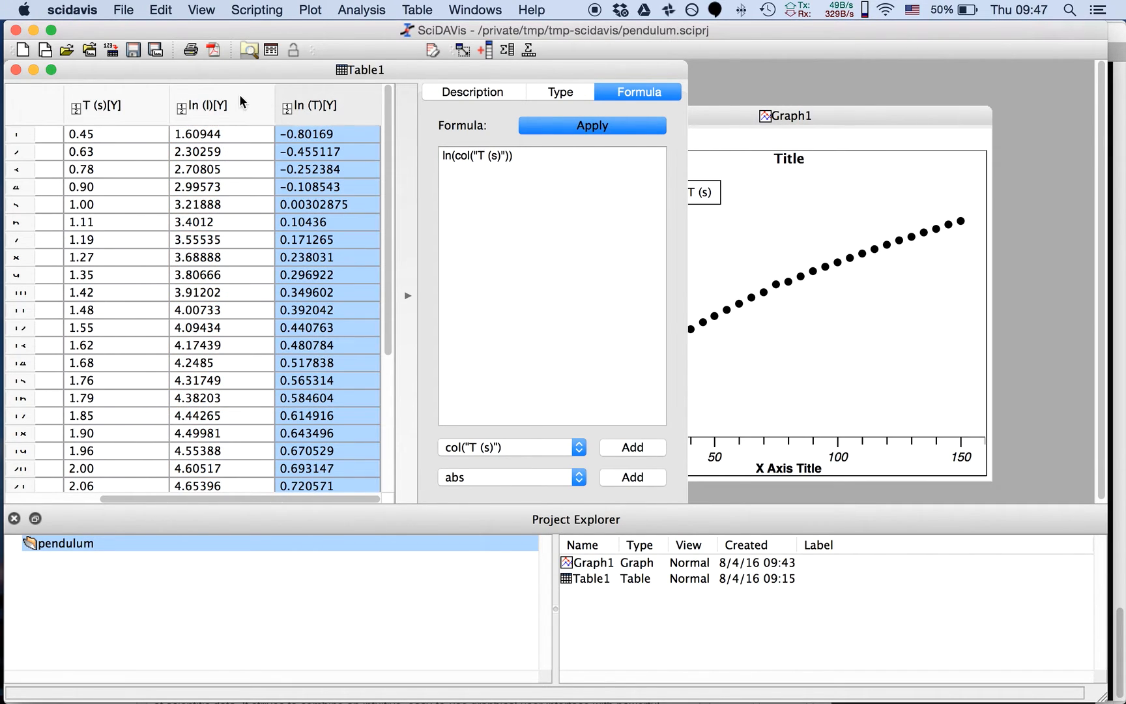
click(239, 94)
click(316, 104)
click(252, 104)
right_click(251, 100)
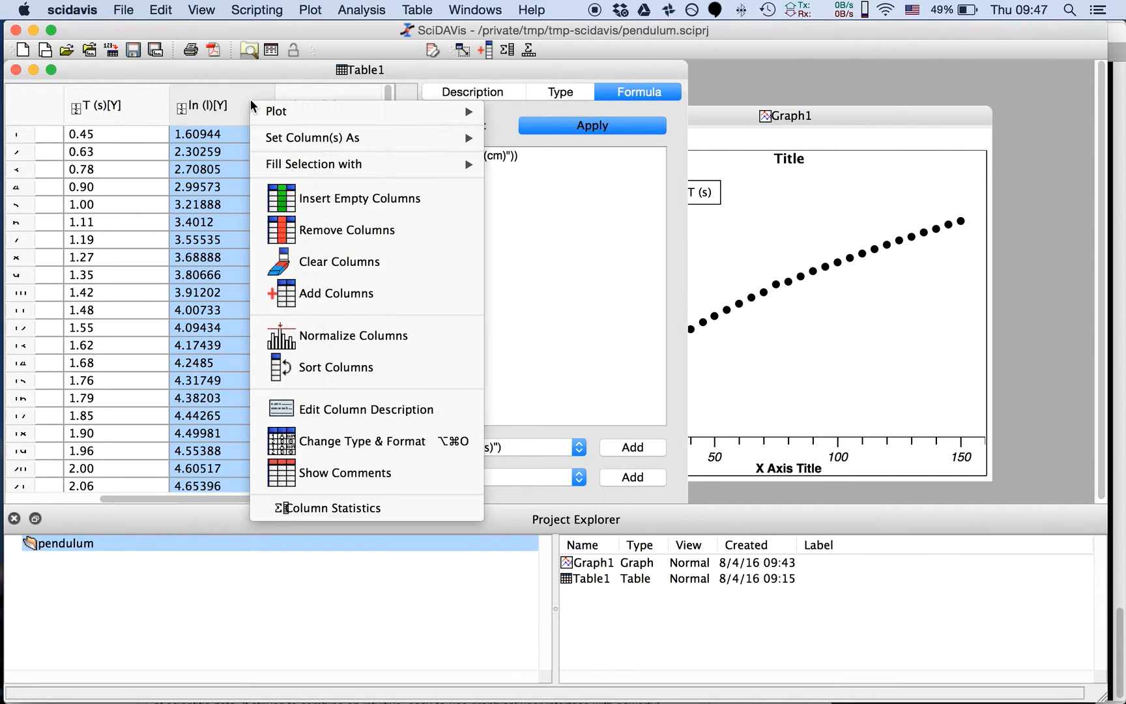
mouse_move(299, 135)
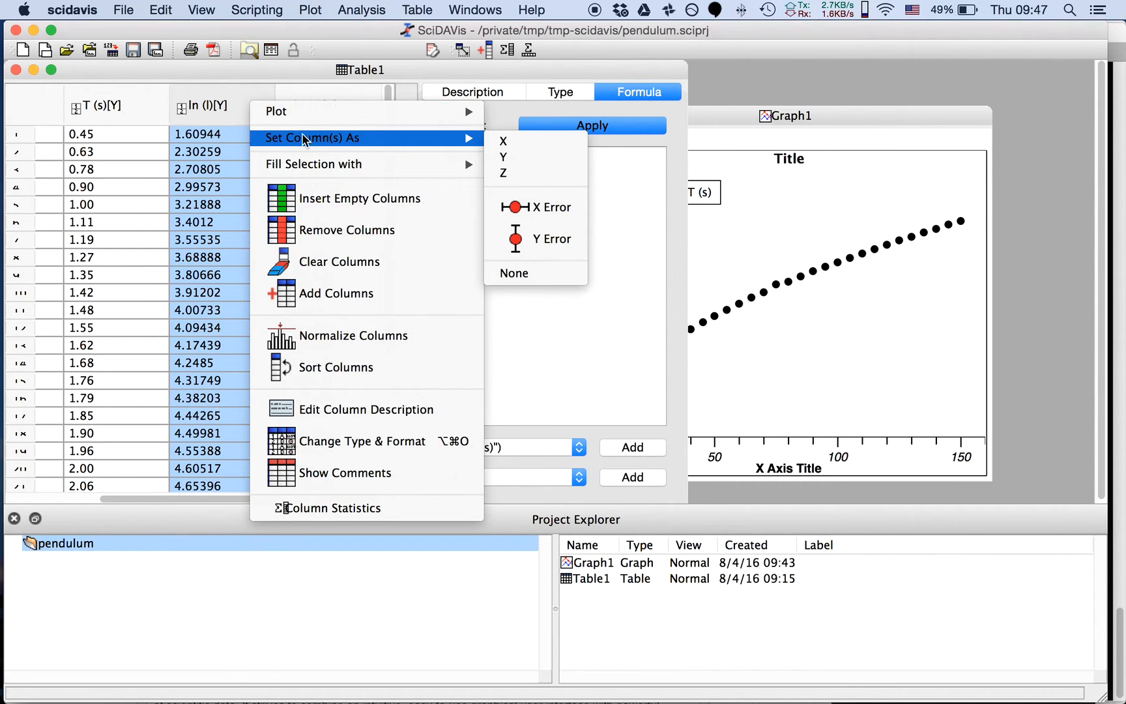
click(490, 141)
Plot the ln (T) column against ln (l) as a scatter graph and move the new graph window over Graph1
click(320, 109)
click(261, 110)
key(Right)
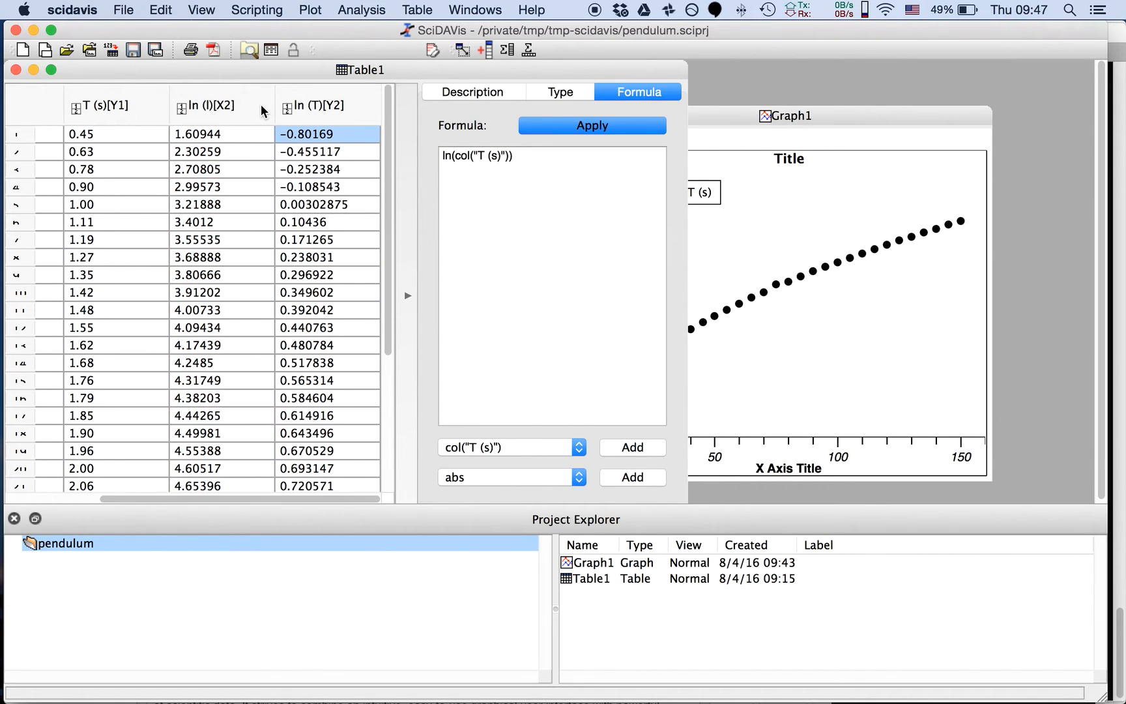
click(302, 104)
right_click(303, 103)
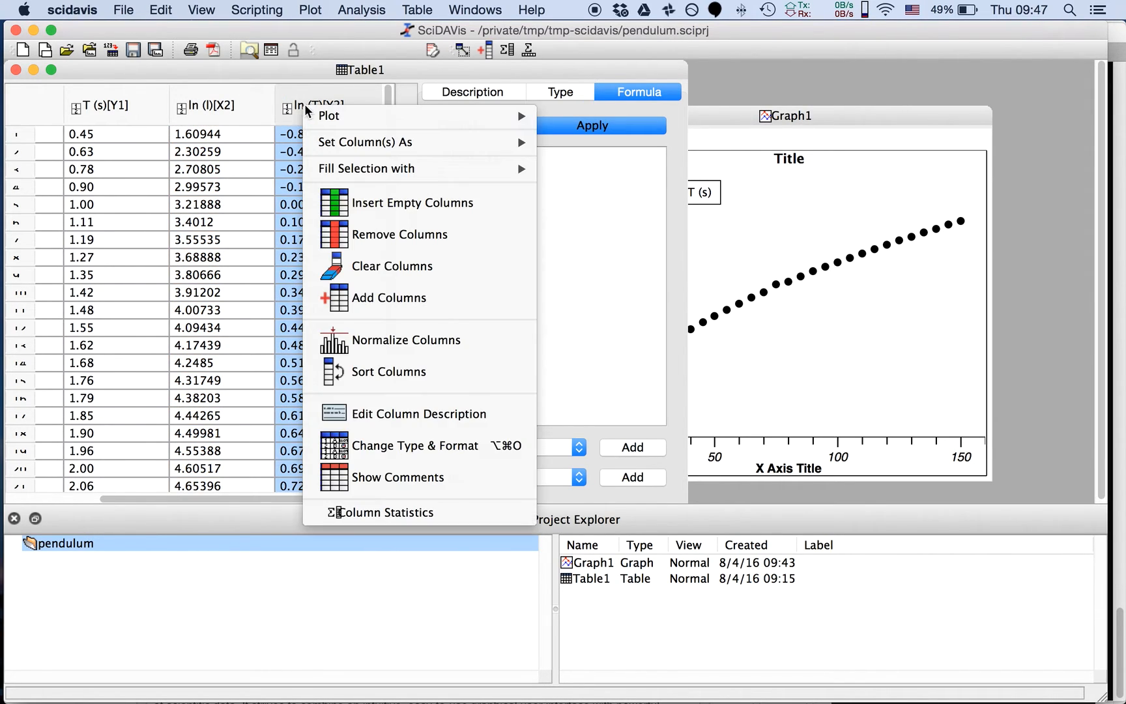
mouse_move(326, 115)
click(565, 137)
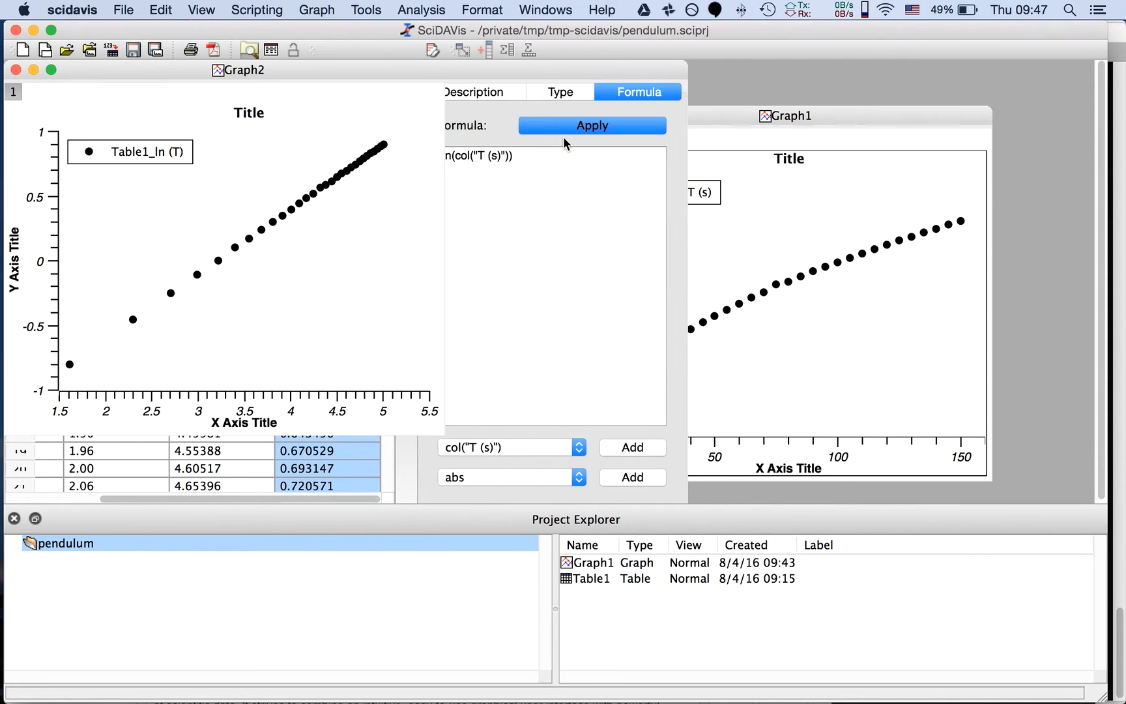
drag(289, 73, 834, 137)
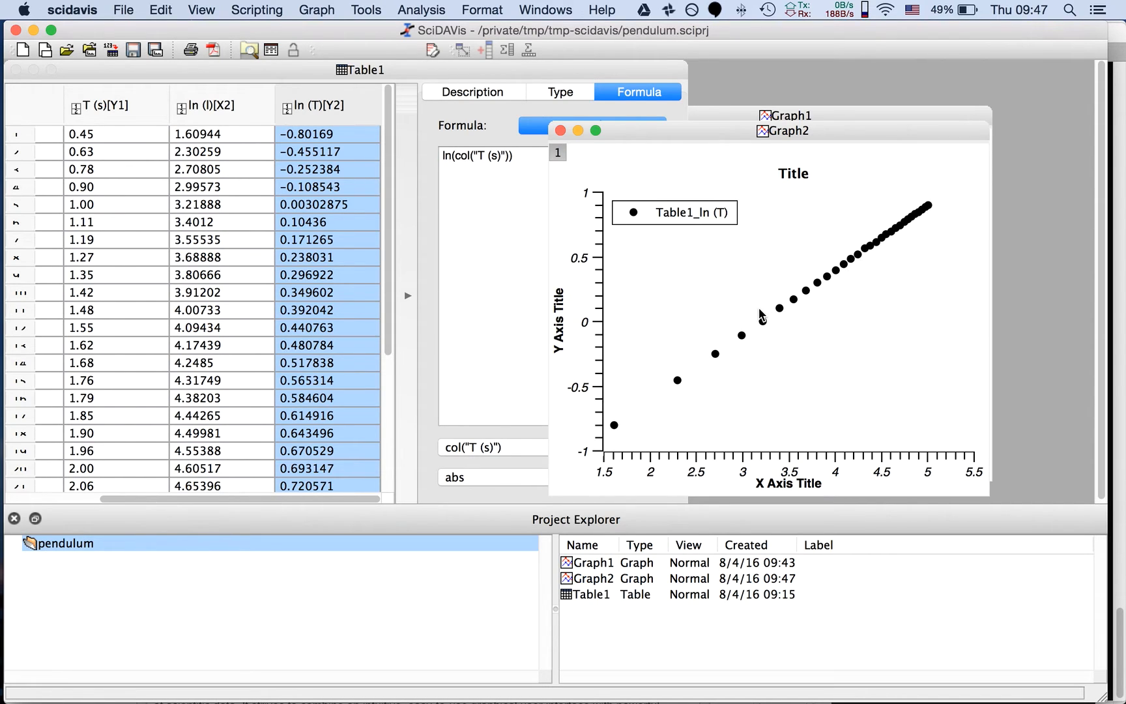
right_click(841, 278)
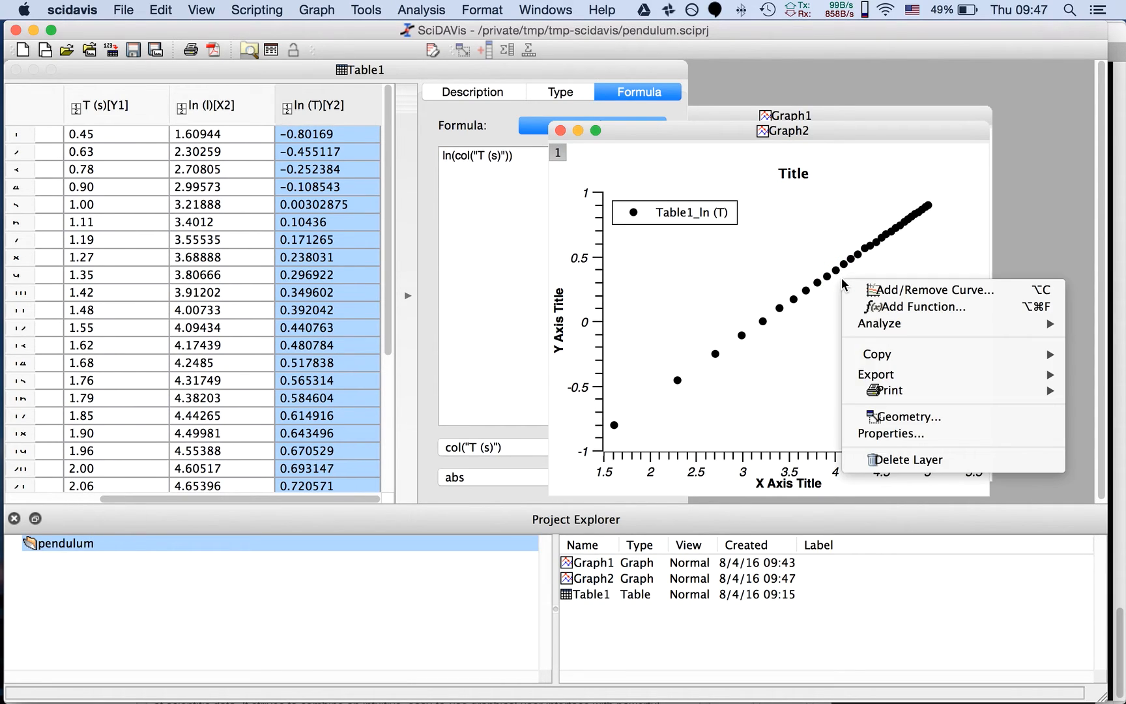
click(822, 298)
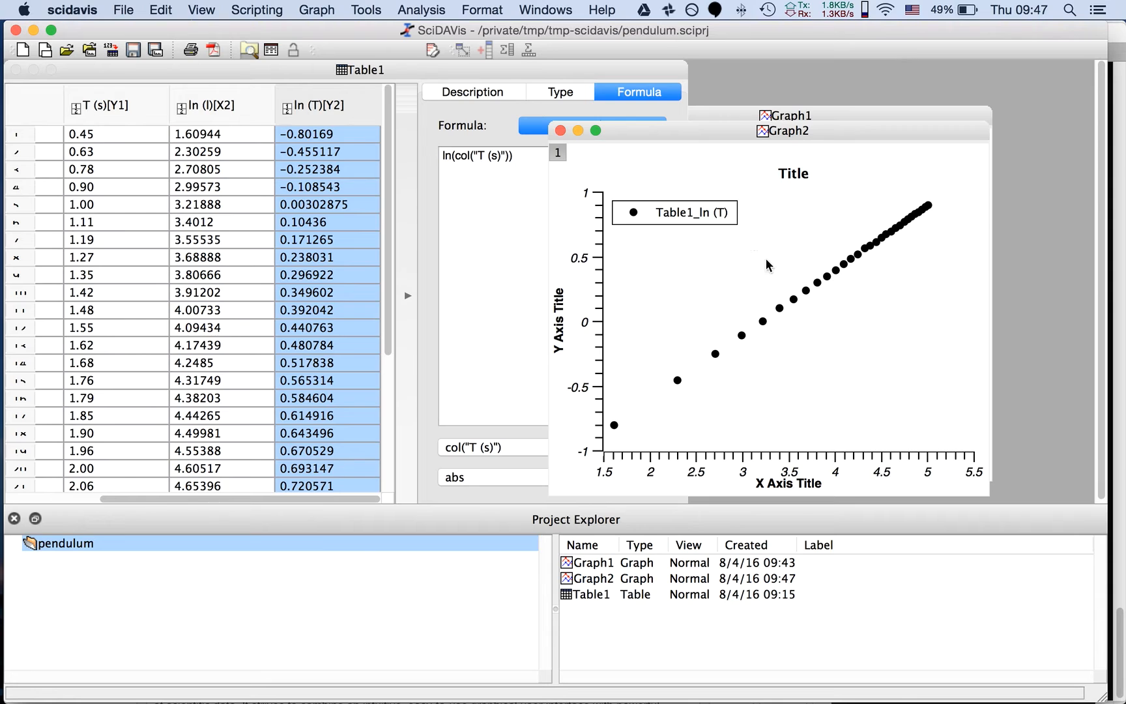
click(366, 11)
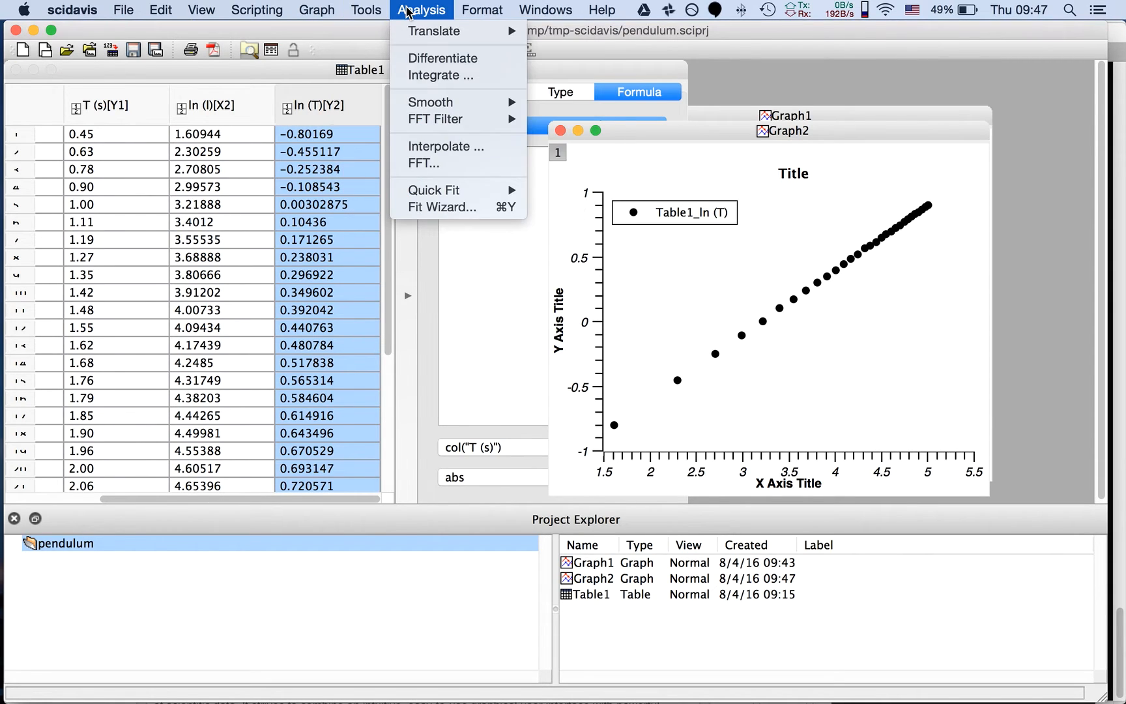
mouse_move(483, 18)
mouse_move(314, 12)
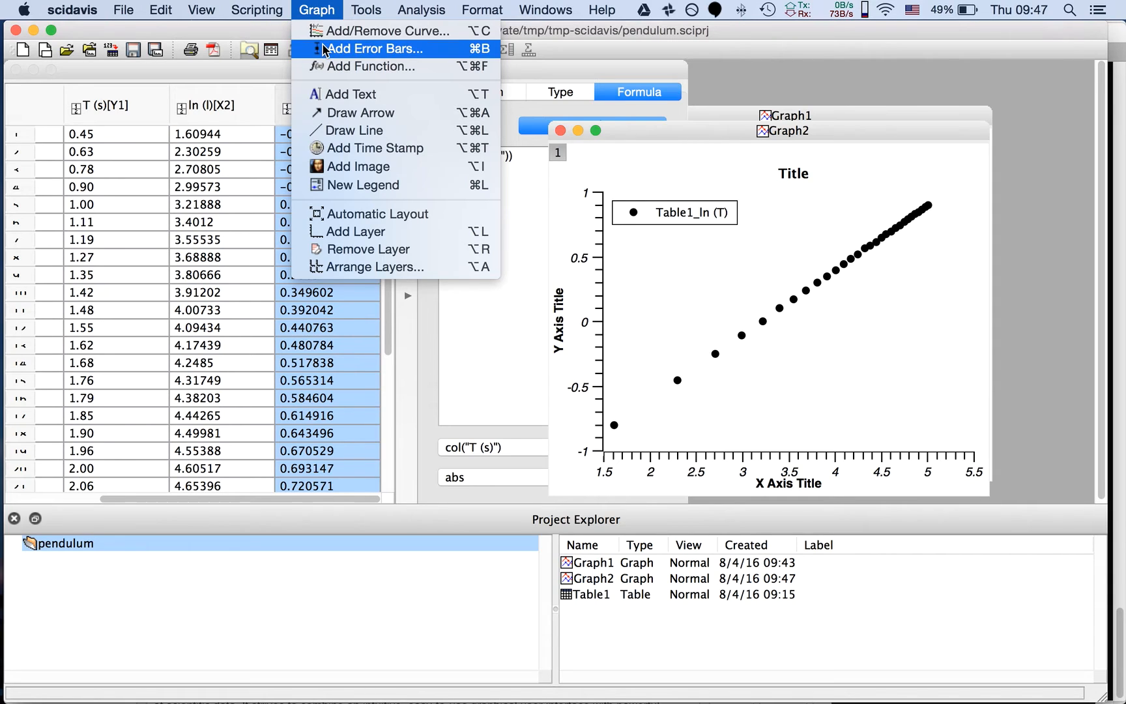
click(792, 326)
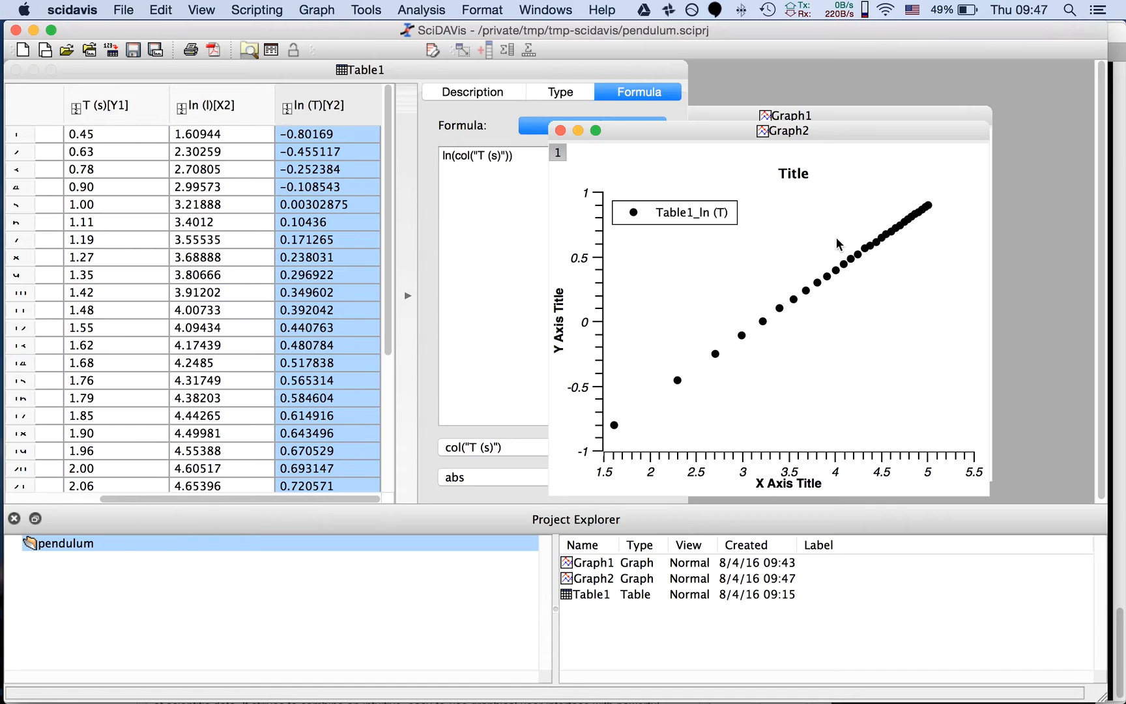
Run a linear fit on the ln (T) versus ln (l) data in Graph2
right_click(681, 280)
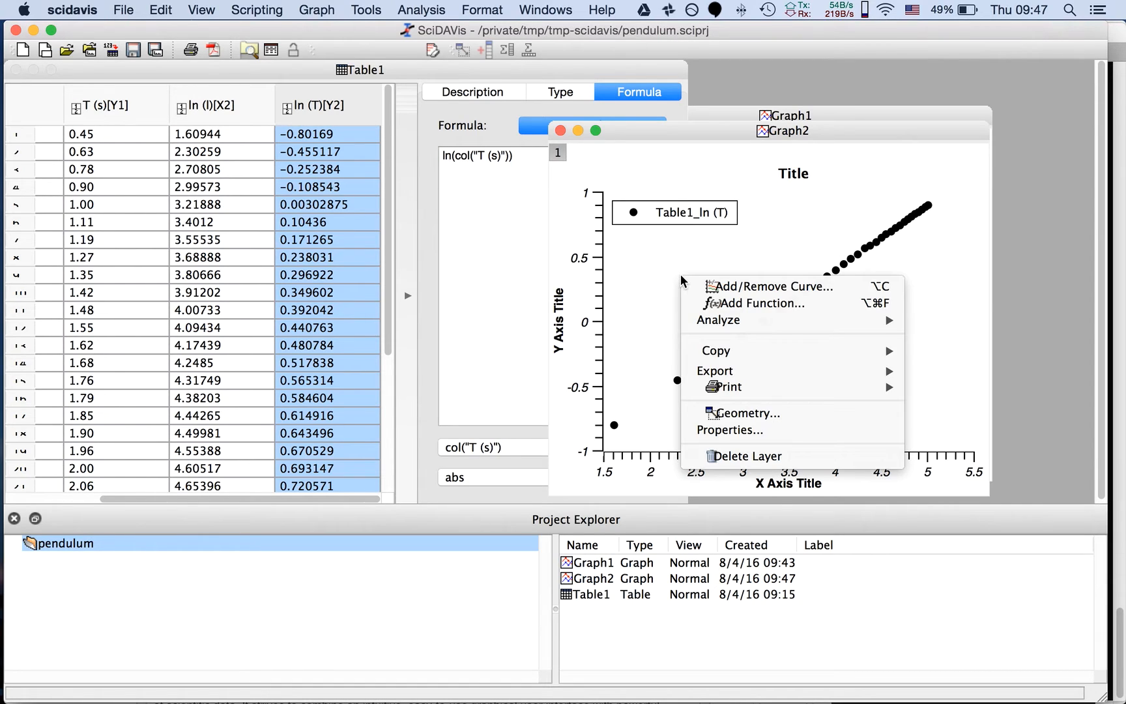
mouse_move(749, 320)
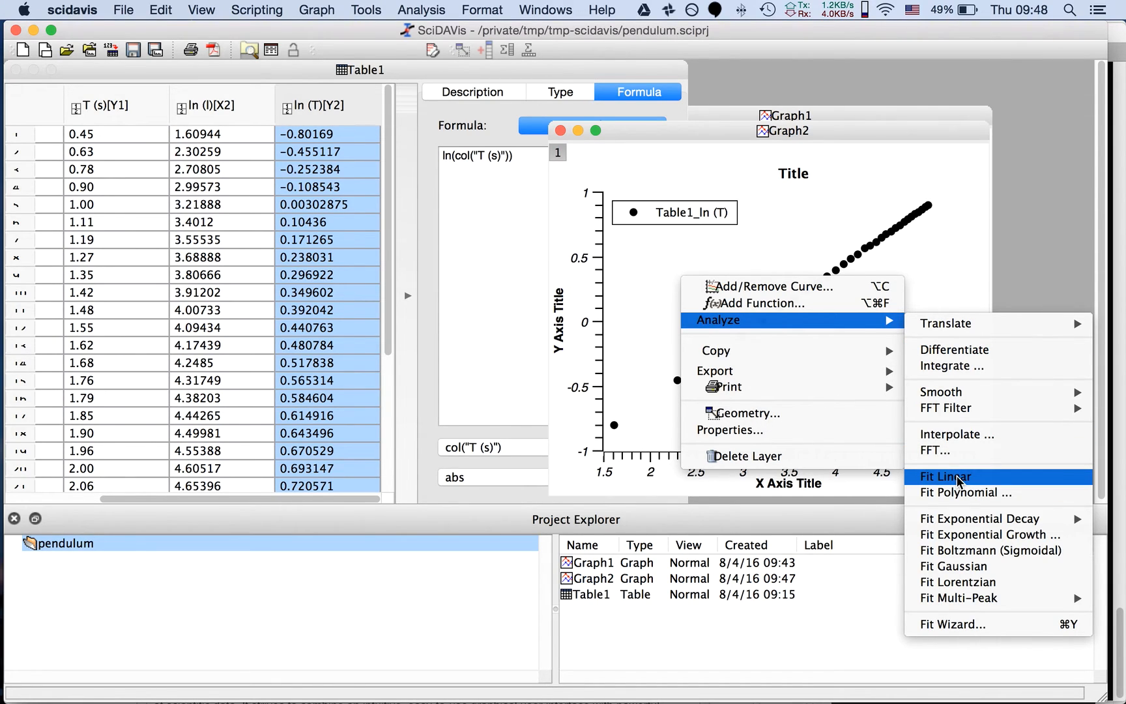
mouse_move(958, 520)
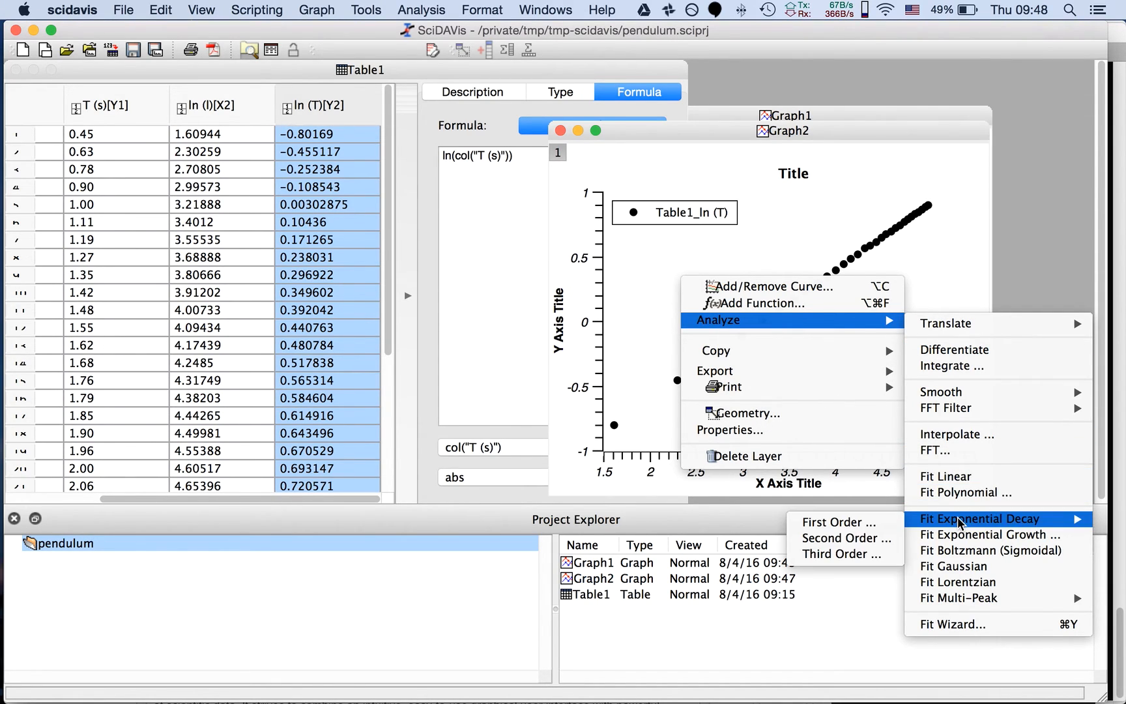
click(959, 479)
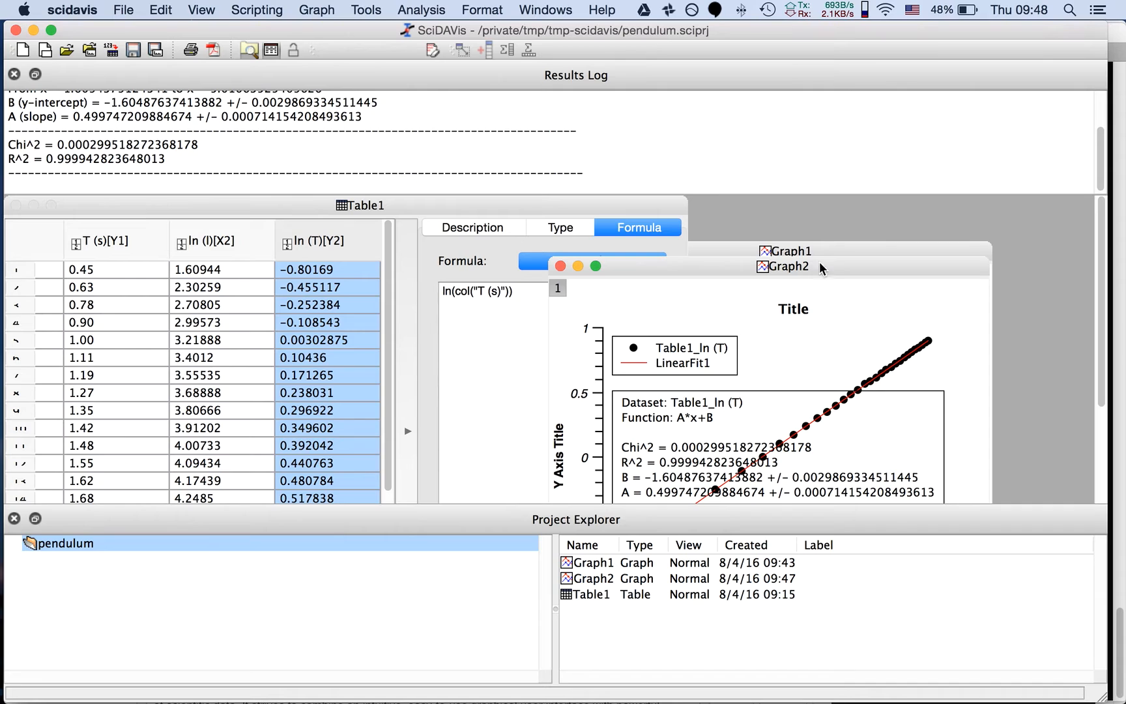
Move the Graph2 window up against the Results Log and close the Project Explorer to free space for the graph
drag(825, 273, 835, 204)
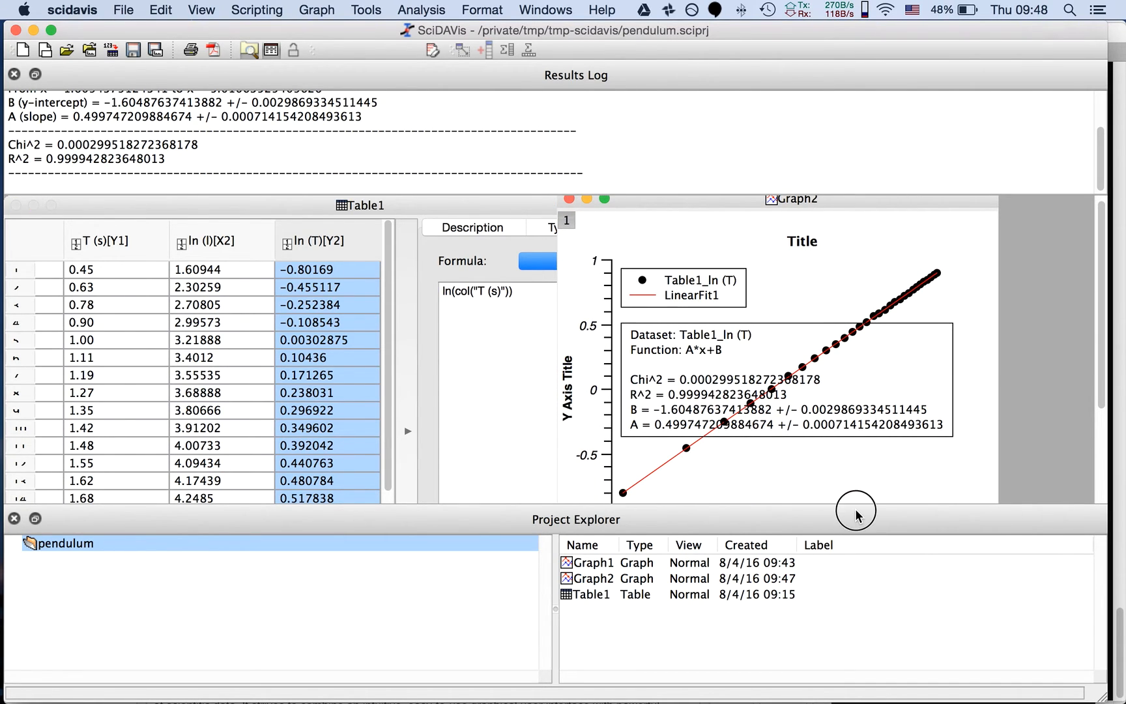
click(14, 518)
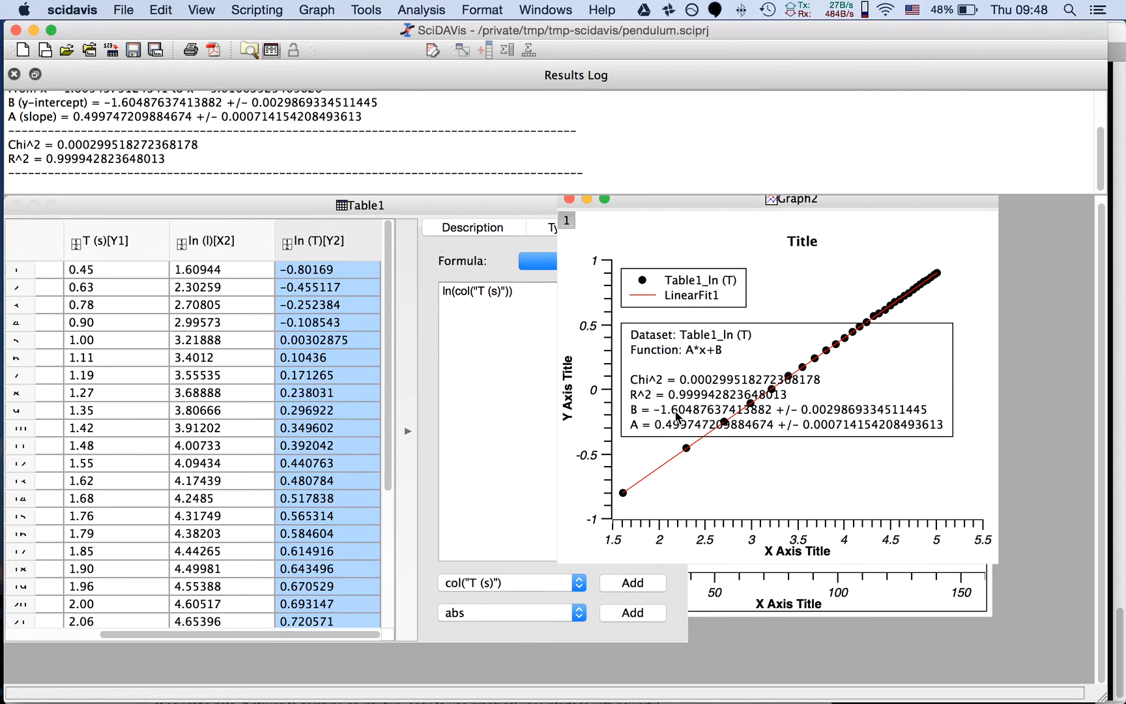
click(696, 344)
Set Graph2's Y axis title to "ln (T [s] )"
double_click(569, 390)
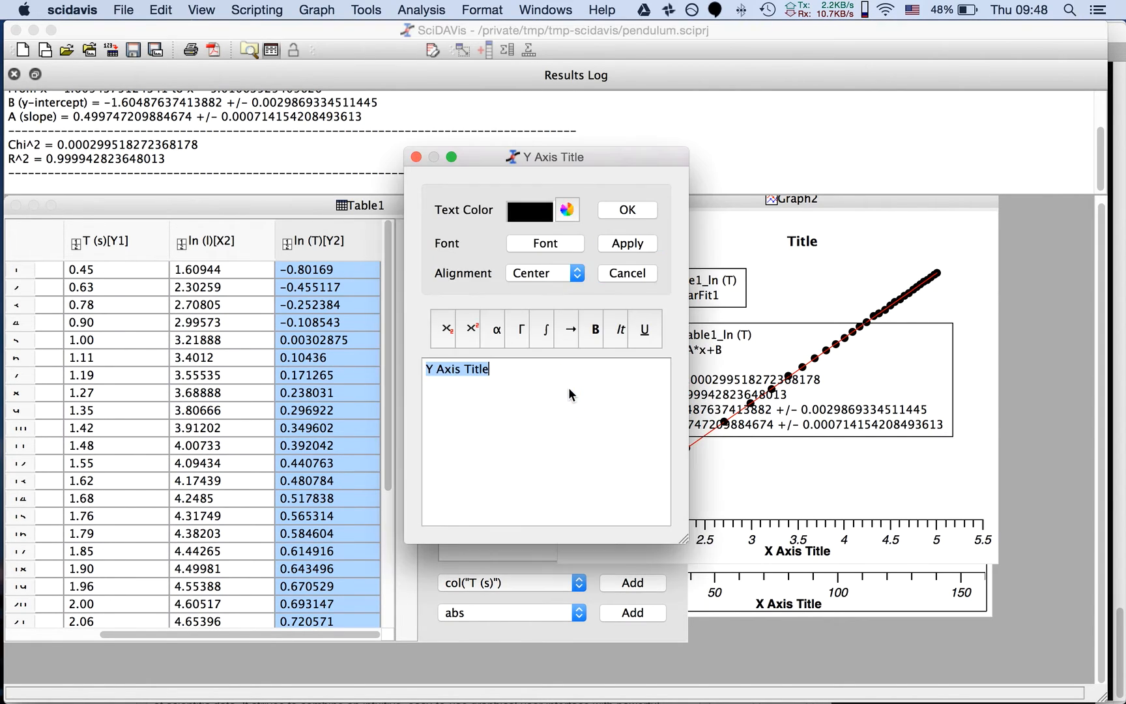
text(ln)
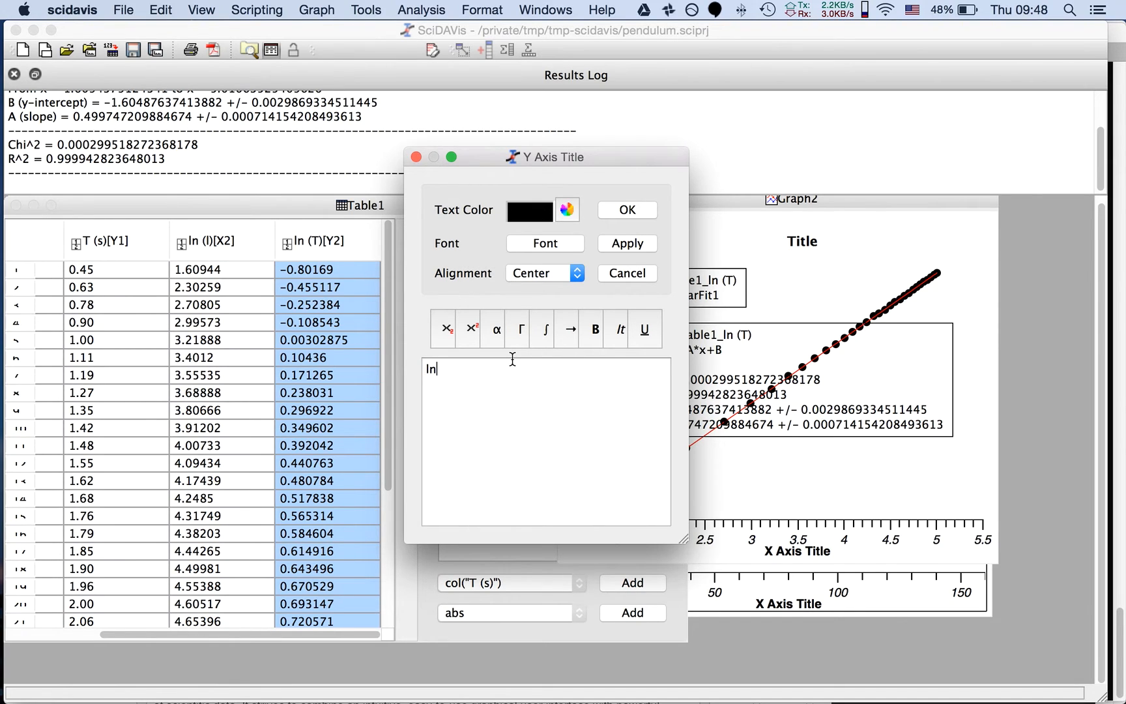
text( (T [s)
click(616, 207)
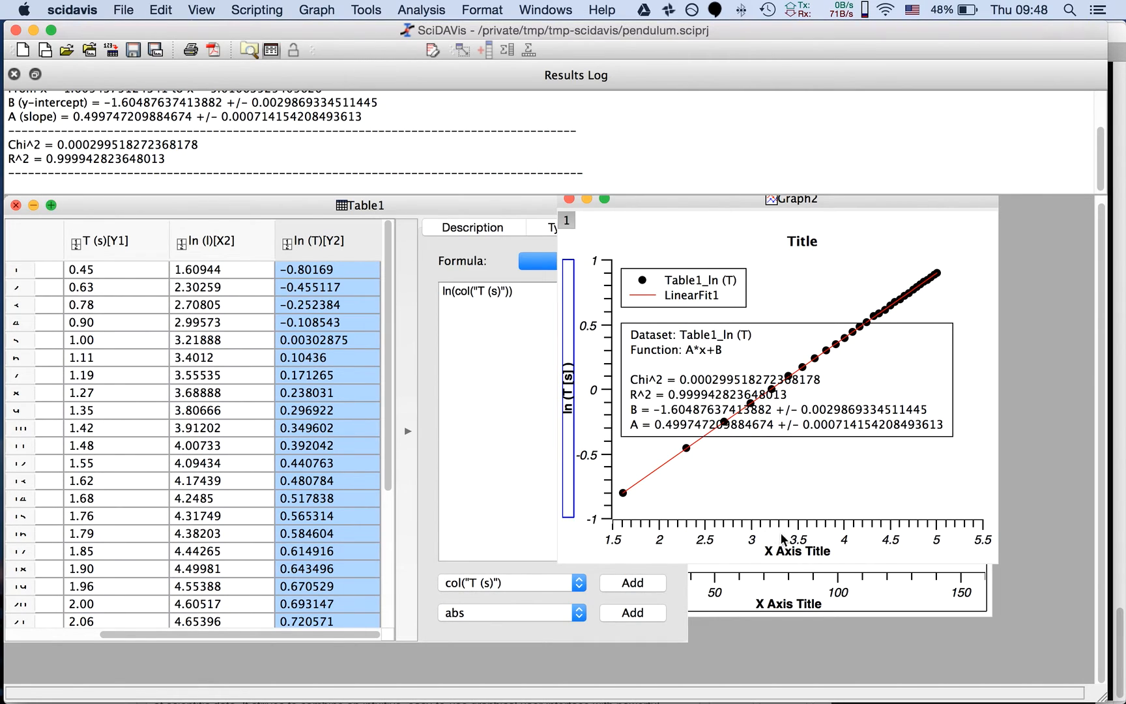
Set Graph2's X axis title to "ln (l [cm] )"
double_click(796, 551)
text(ln (l )
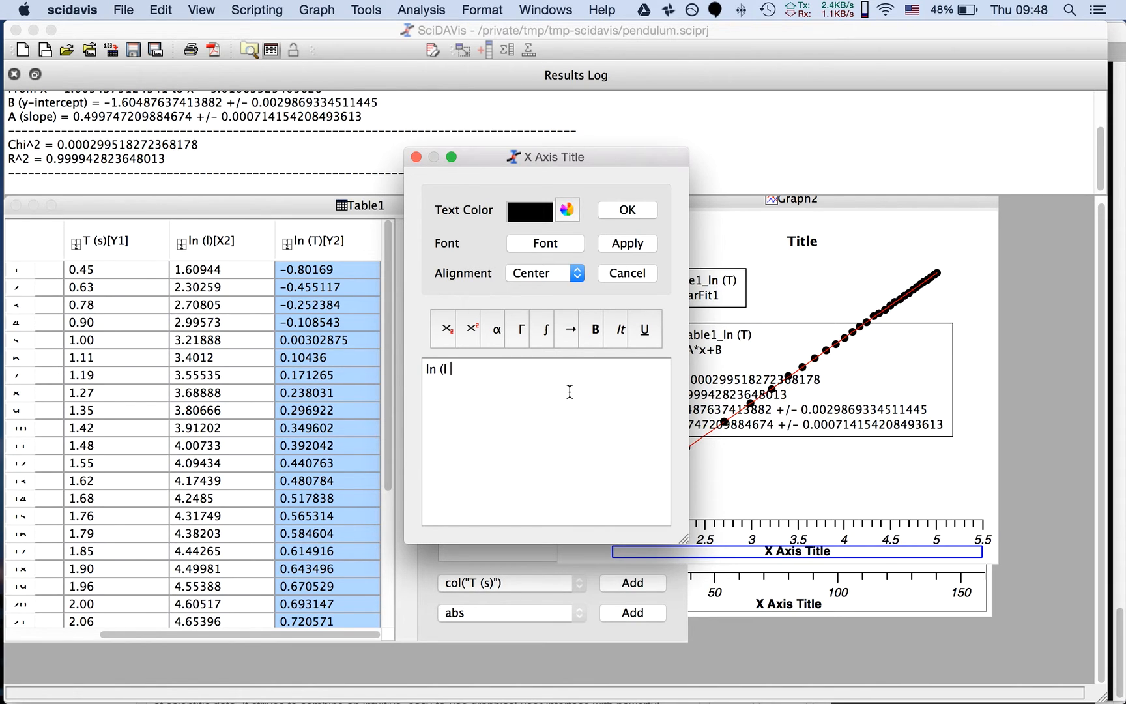
text([cm])
click(621, 208)
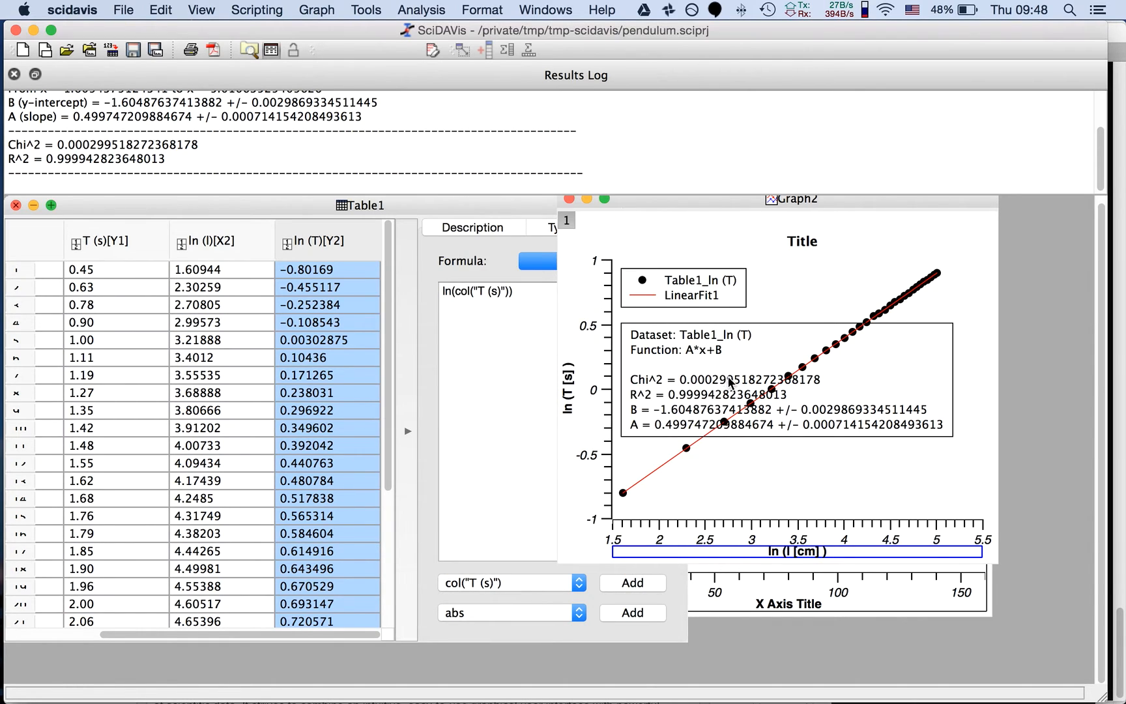
Rename the Graph2 legend entries to "Datos Experimentales" for the data points and "Ajuste Lineal" for the fit line
double_click(696, 286)
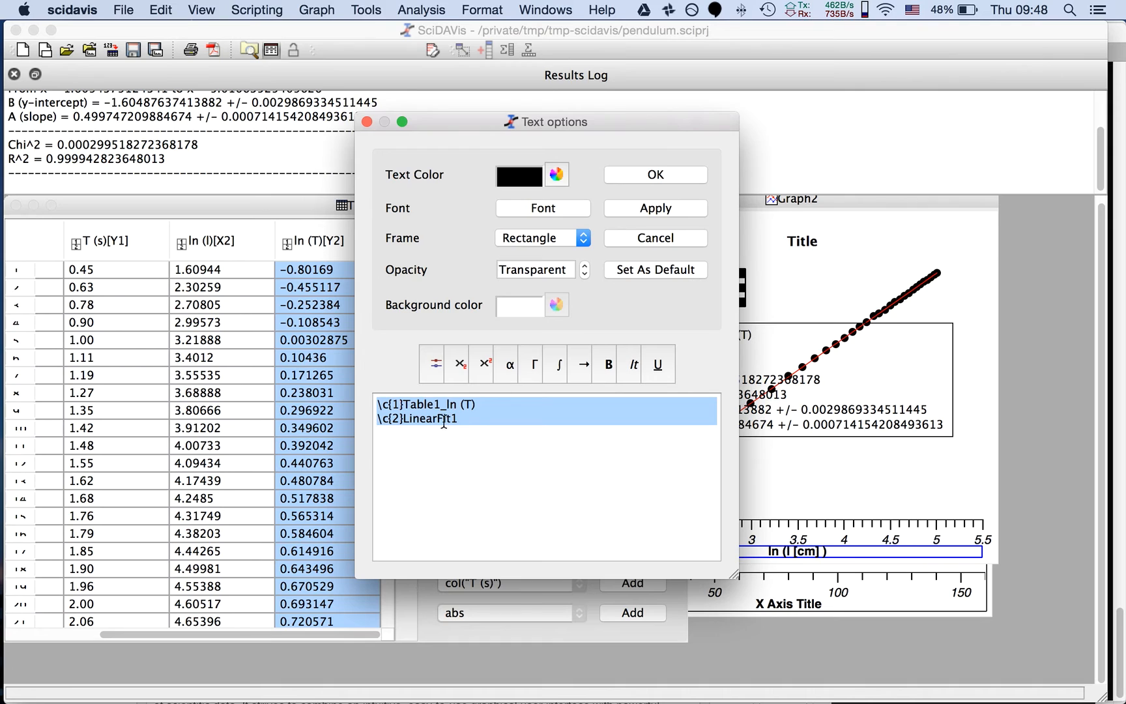
click(485, 402)
drag(486, 402, 402, 406)
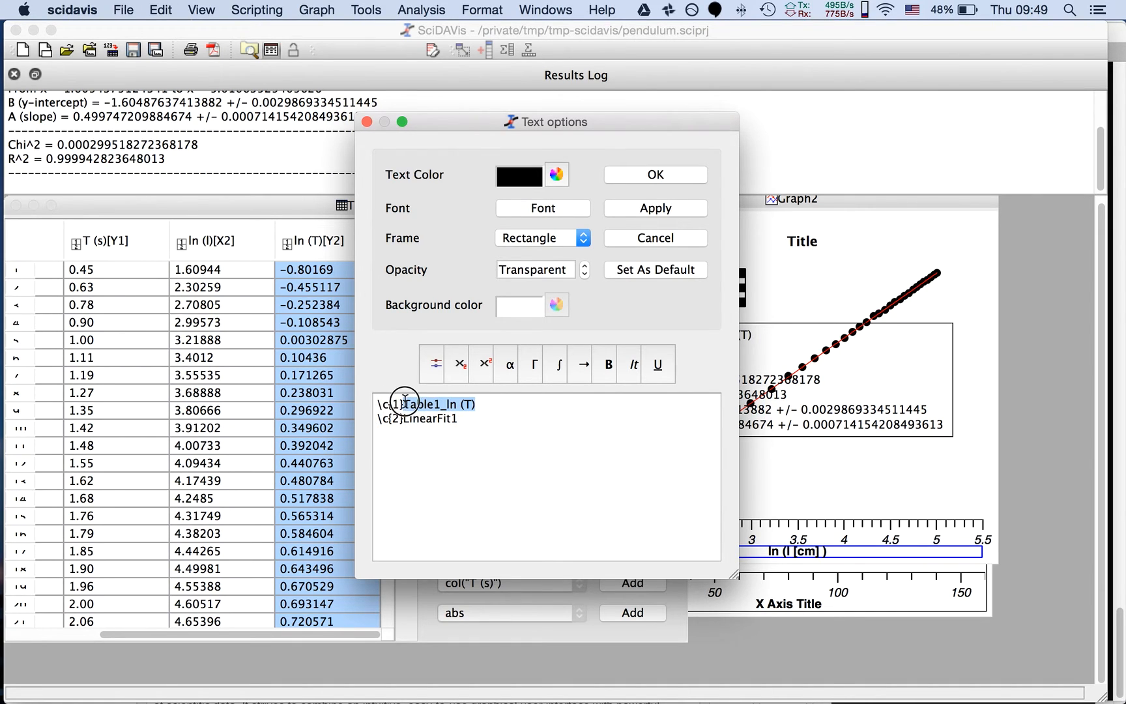
text(Datos)
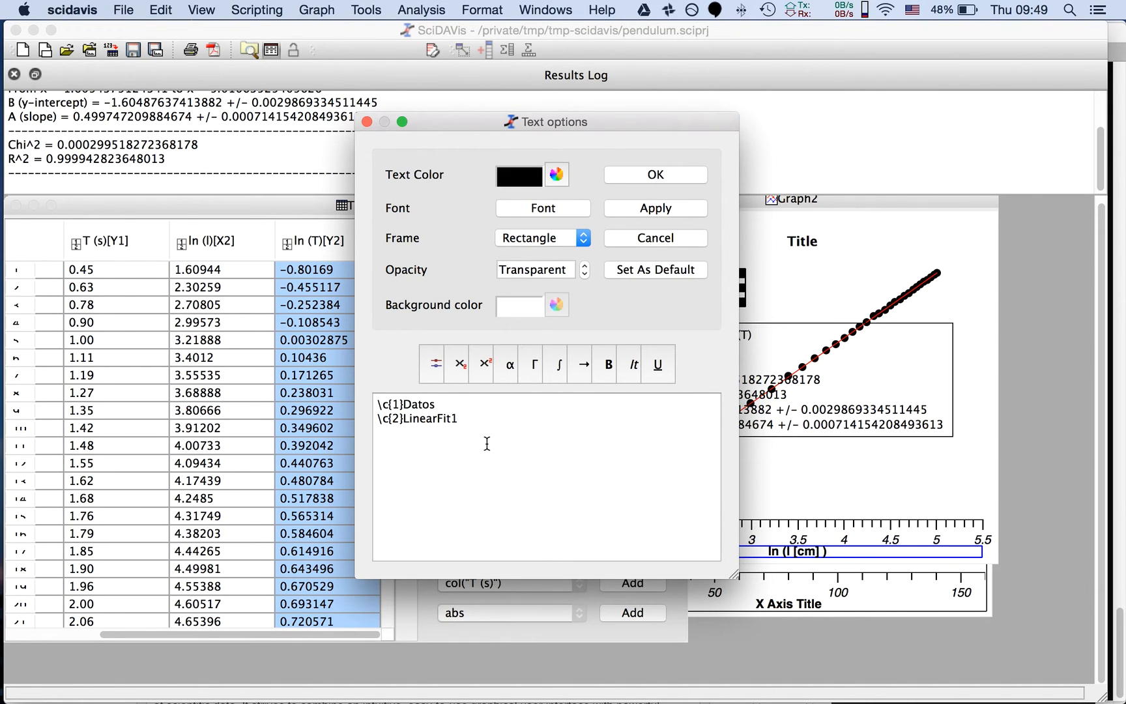
text( Experimentales)
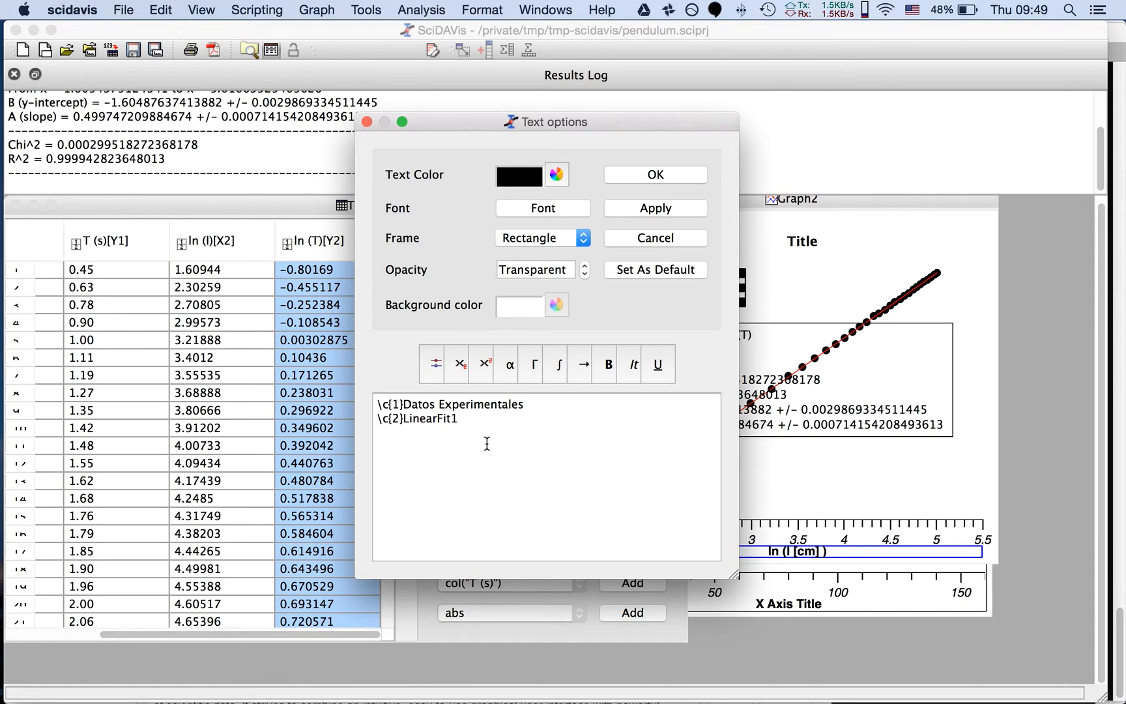
double_click(437, 419)
text(Ajuste Lineal)
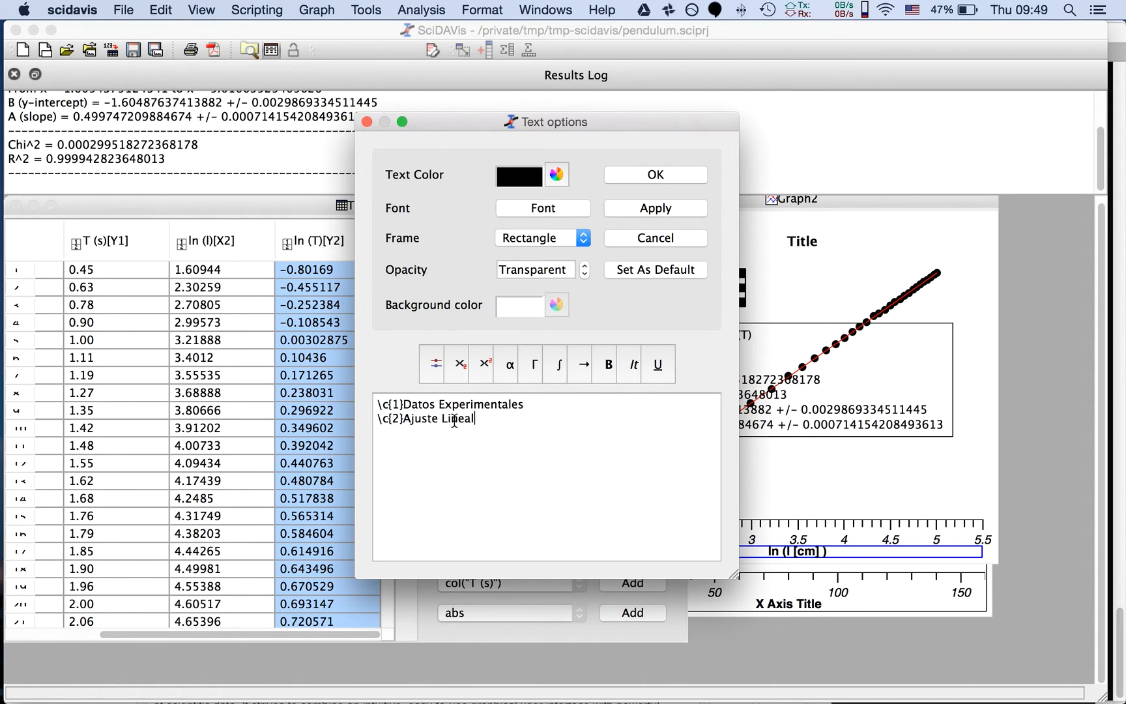
click(656, 174)
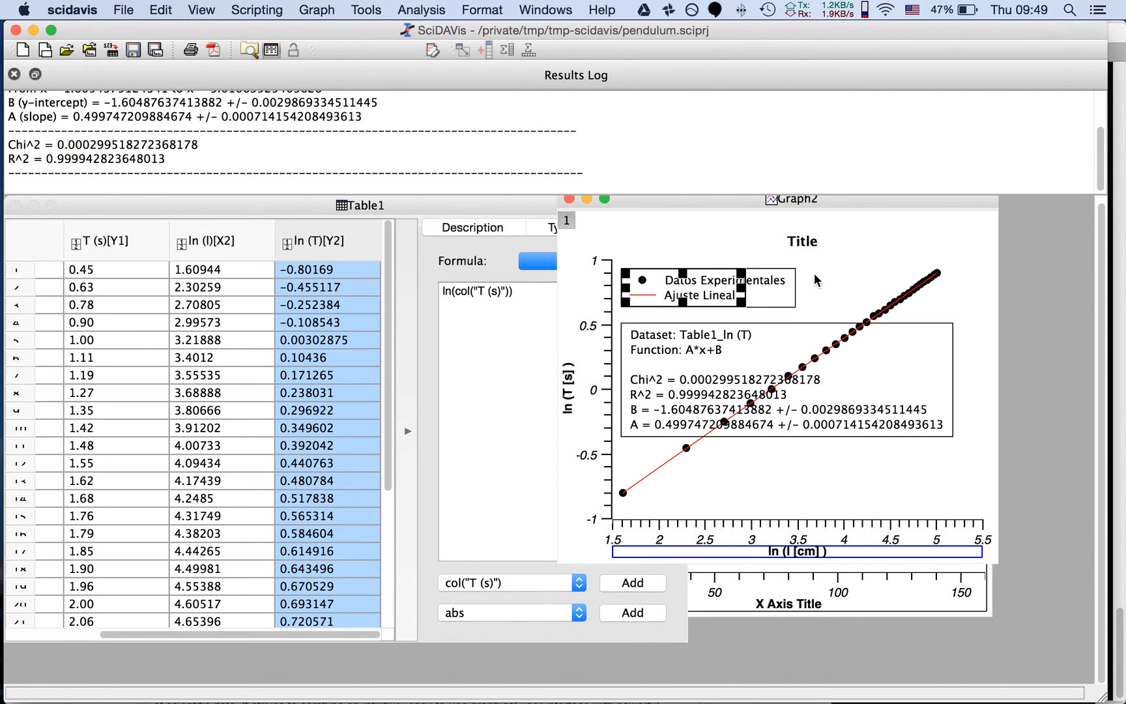
click(805, 300)
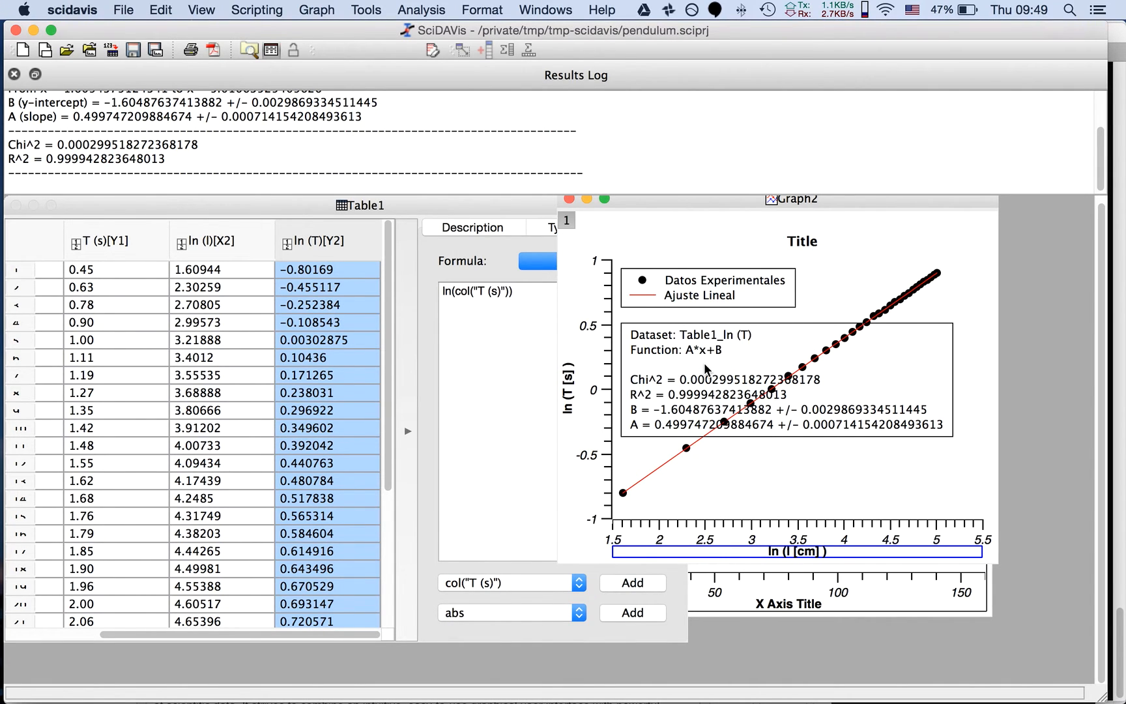
Delete the Dataset, Function, Chi^2 and R^2 lines from the fit results text box, keeping only the B and A lines
double_click(689, 345)
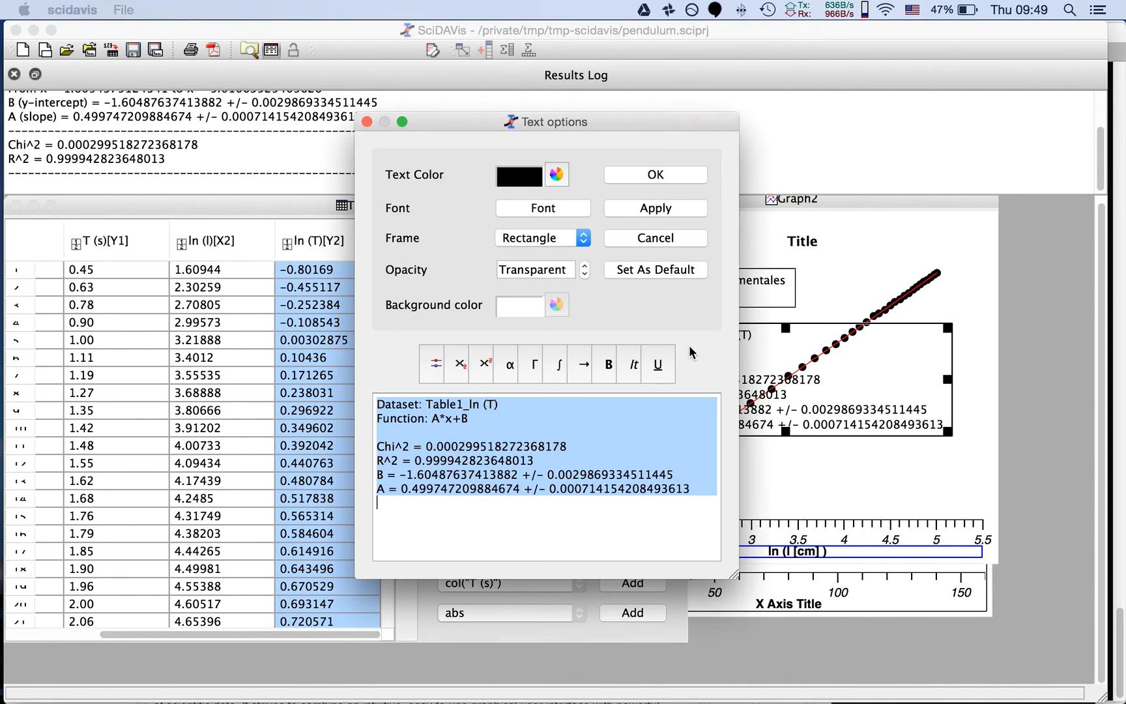
click(484, 418)
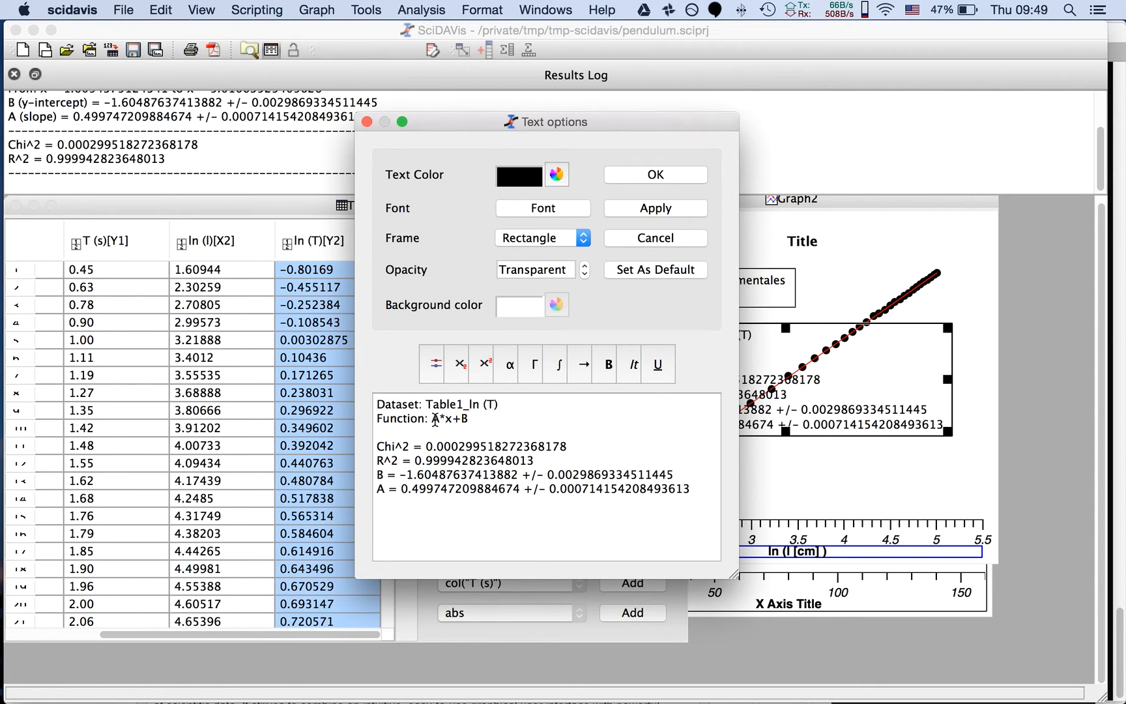
drag(469, 419, 379, 406)
key(BackSpace)
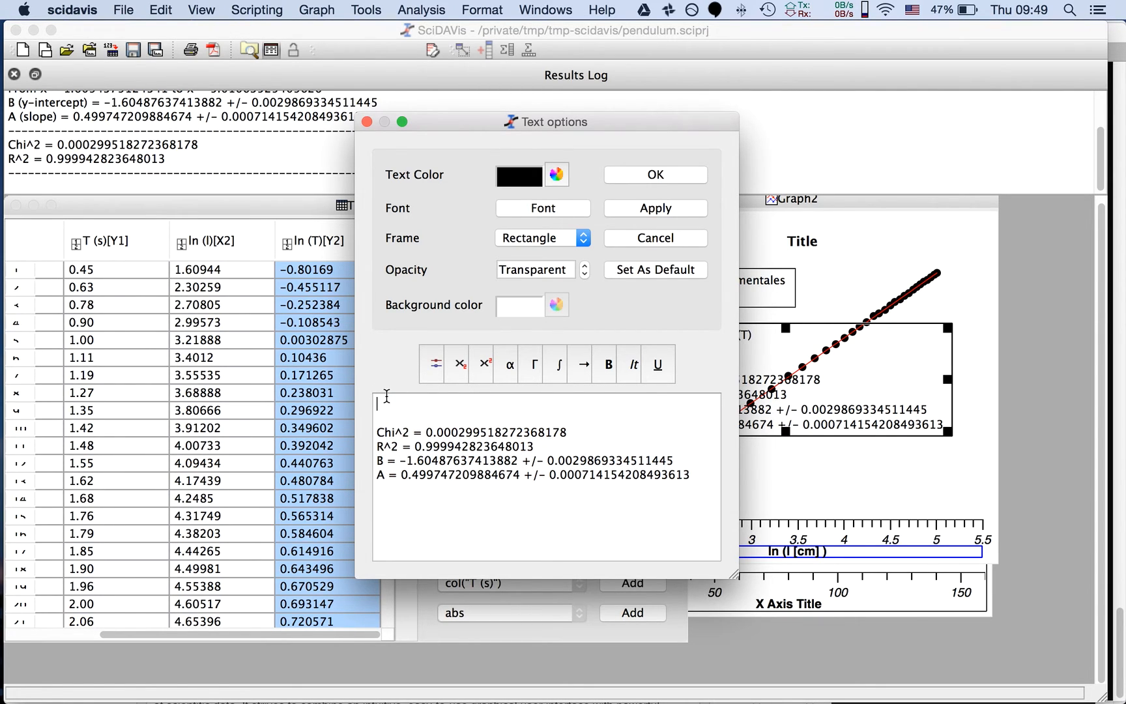
key(Up)
key(shift+Down)
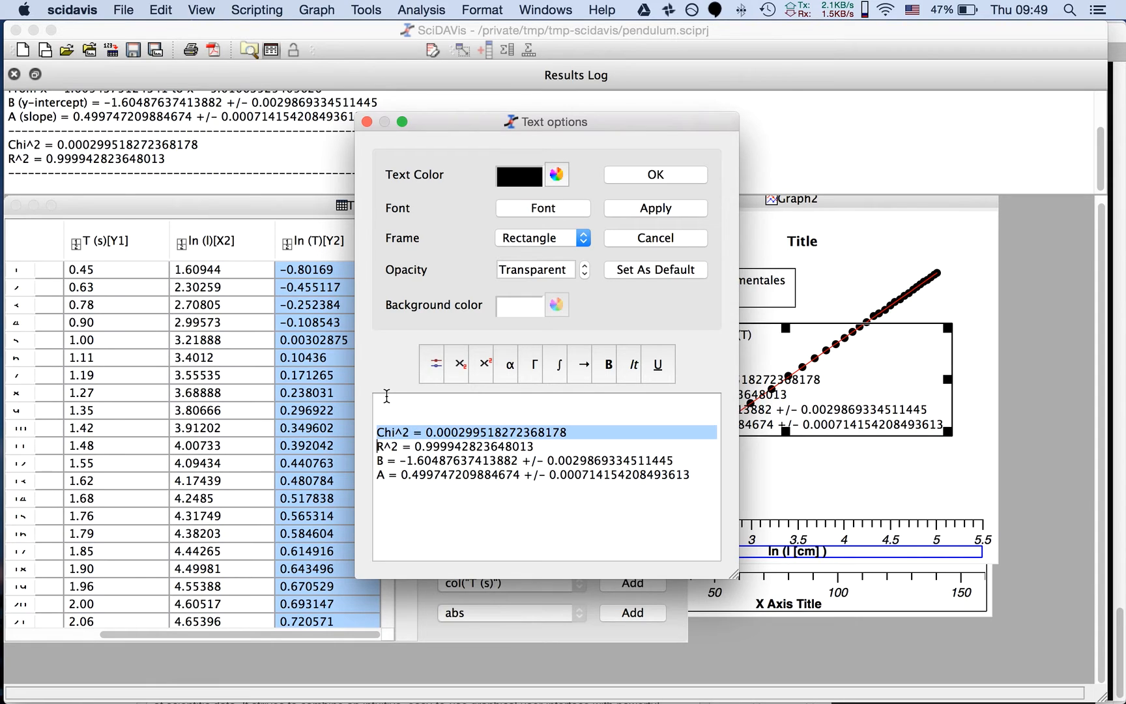
key(shift+Down)
key(BackSpace)
key(BackSpace)
key(BackSpace)
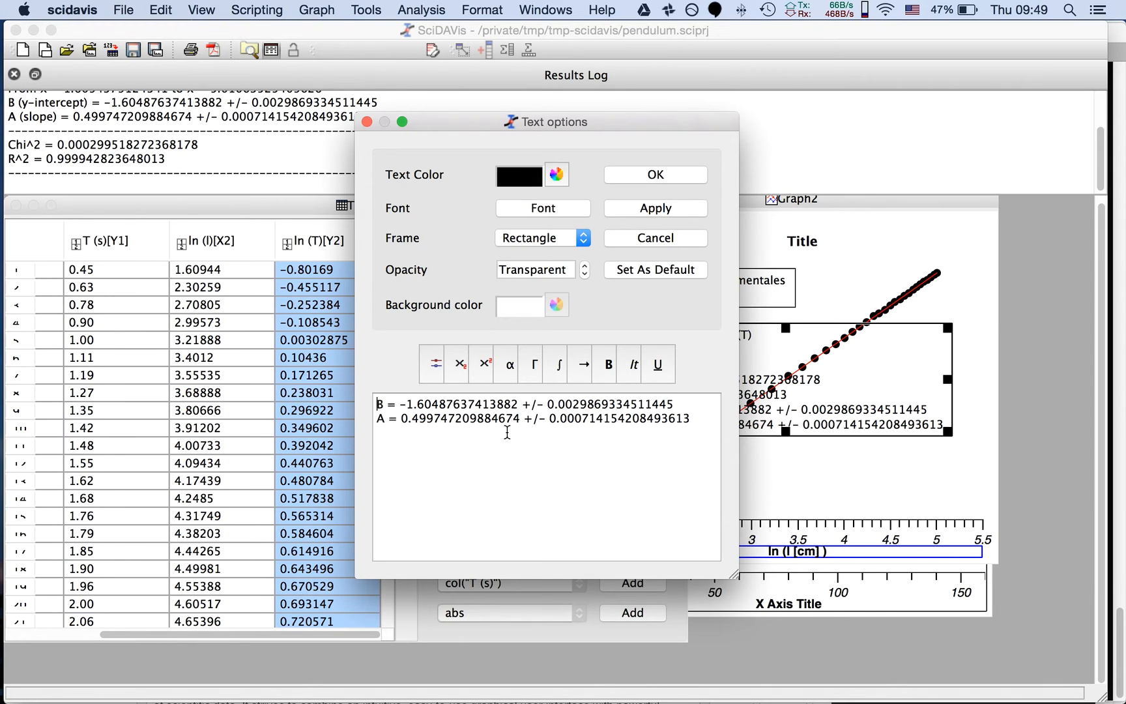
Round the B line of the fit results text to "-1.605 +/- 0.003"
drag(549, 405, 673, 404)
click(639, 404)
click(573, 404)
drag(576, 404, 675, 404)
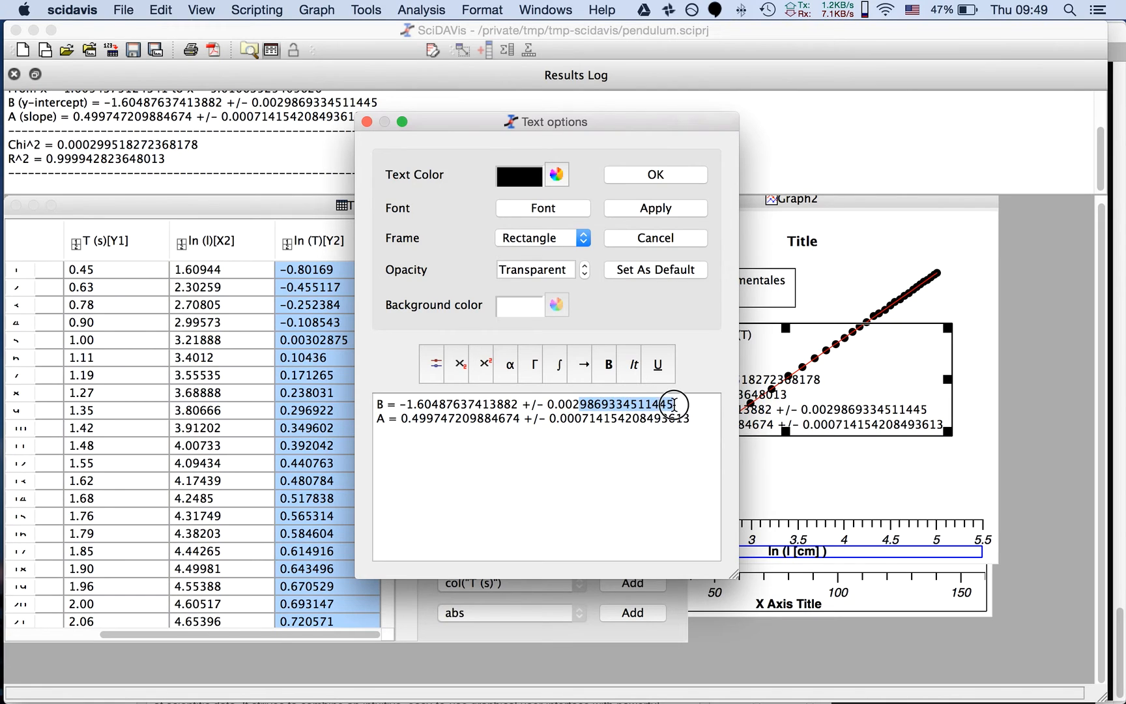
click(675, 404)
drag(574, 404, 674, 404)
text(3)
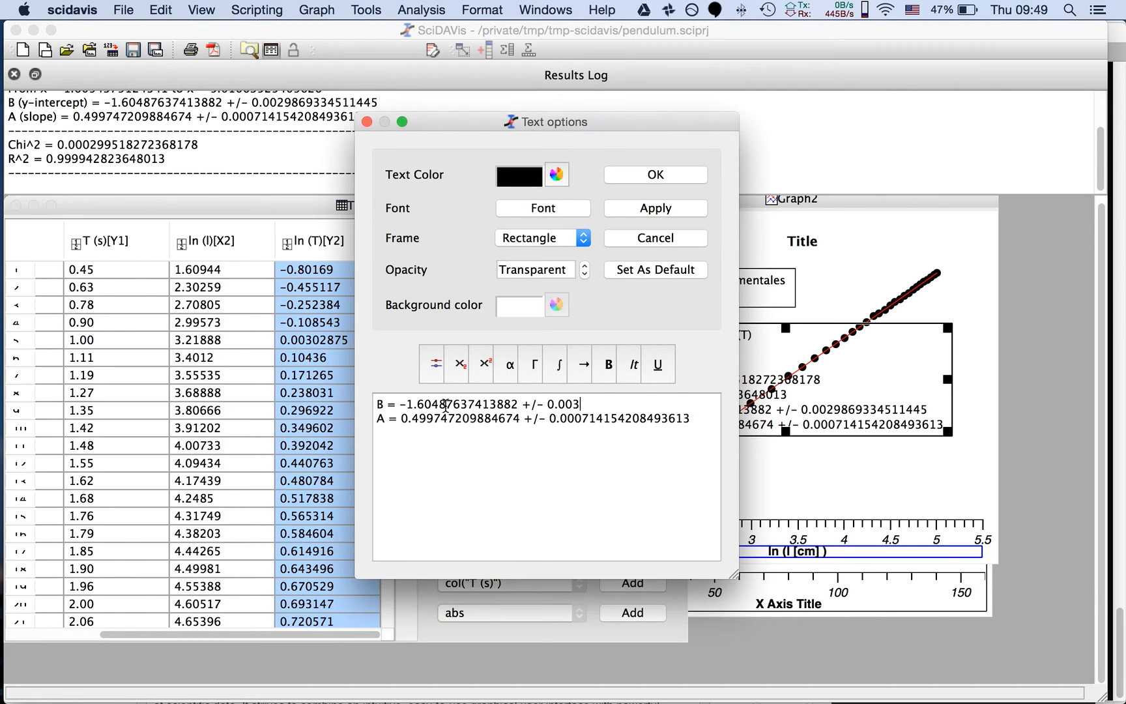
drag(440, 405, 519, 404)
drag(431, 404, 517, 405)
text(5)
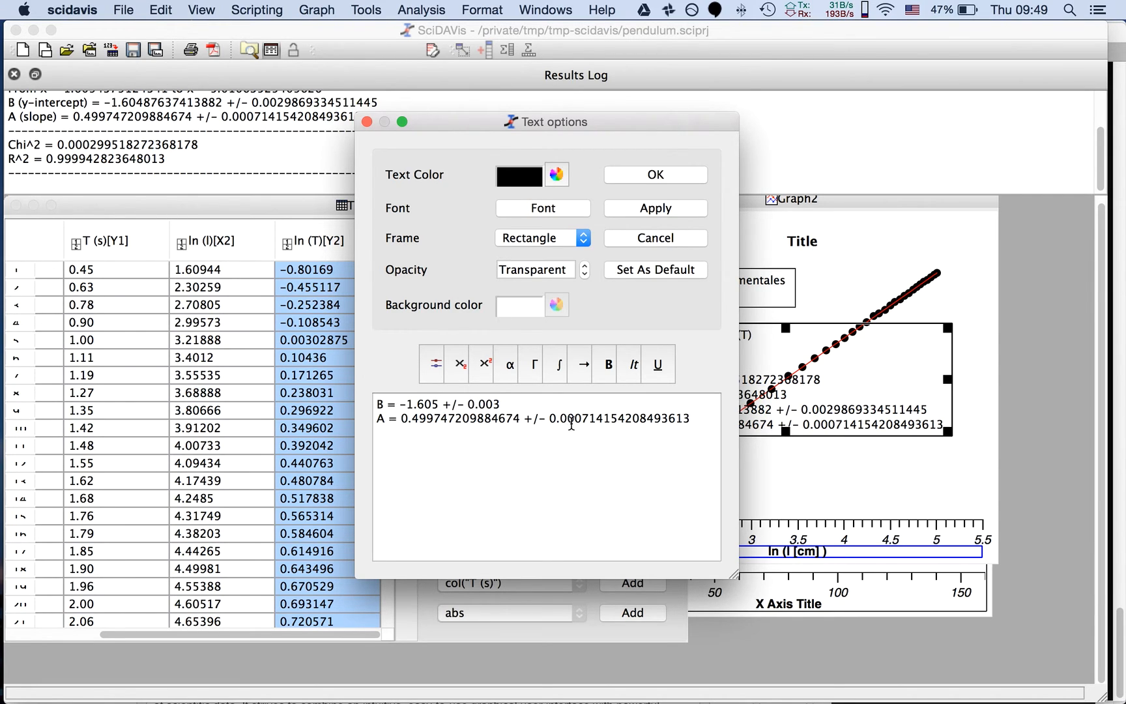
Round the A line of the fit results text to "0.4998 +/- 0.0007" and apply the edited text to the graph
drag(590, 421, 686, 425)
key(BackSpace)
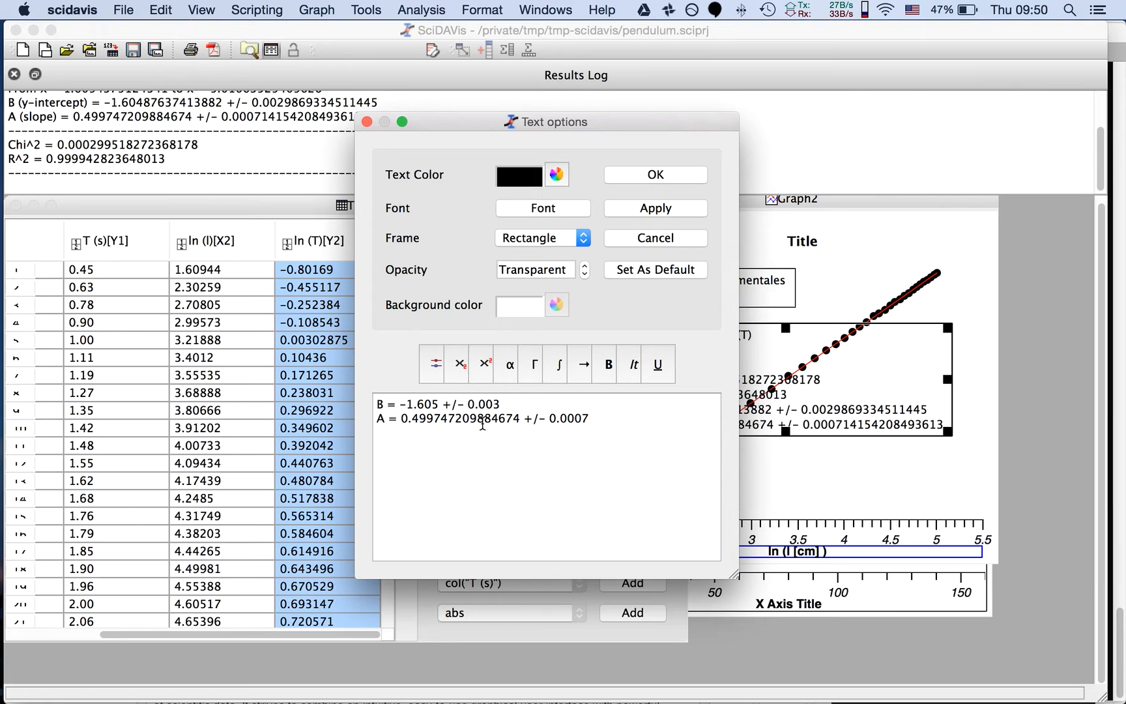
drag(442, 418, 520, 419)
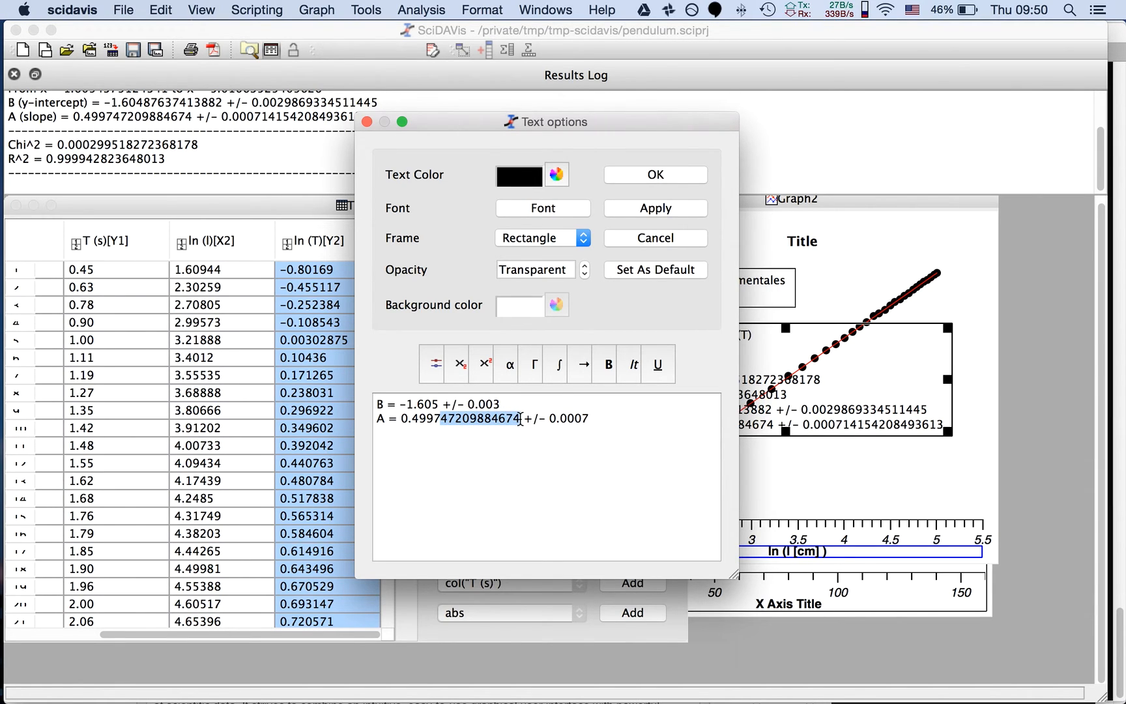
text(5)
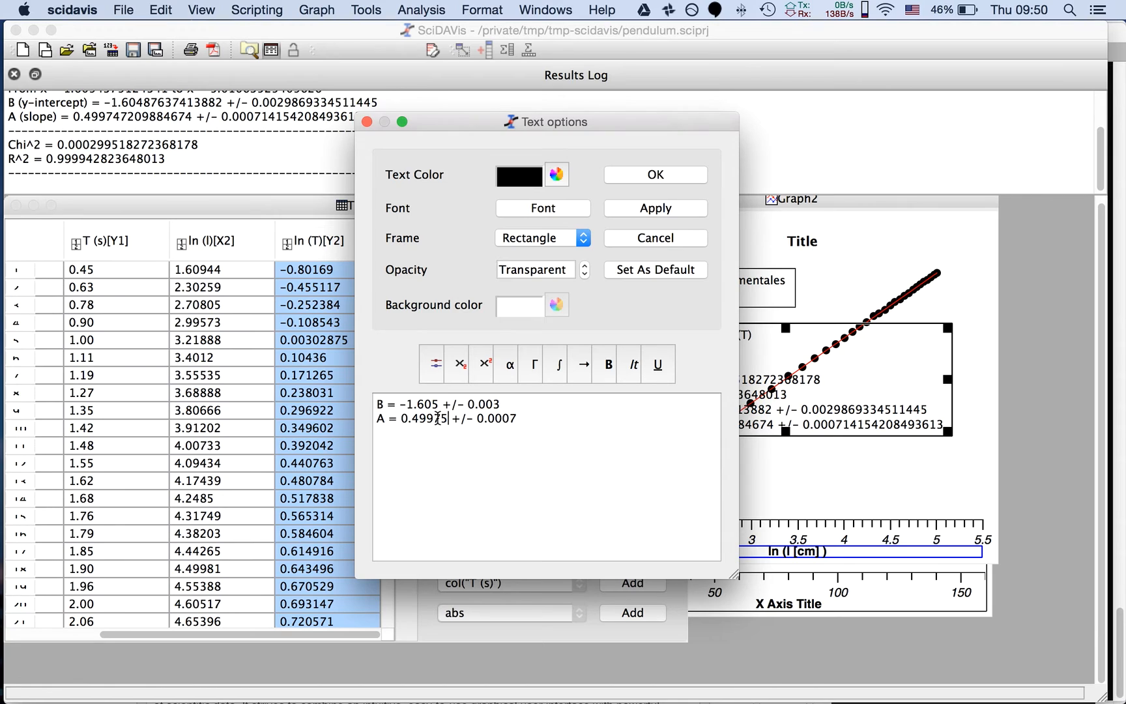
drag(433, 418, 449, 419)
text(8)
click(649, 176)
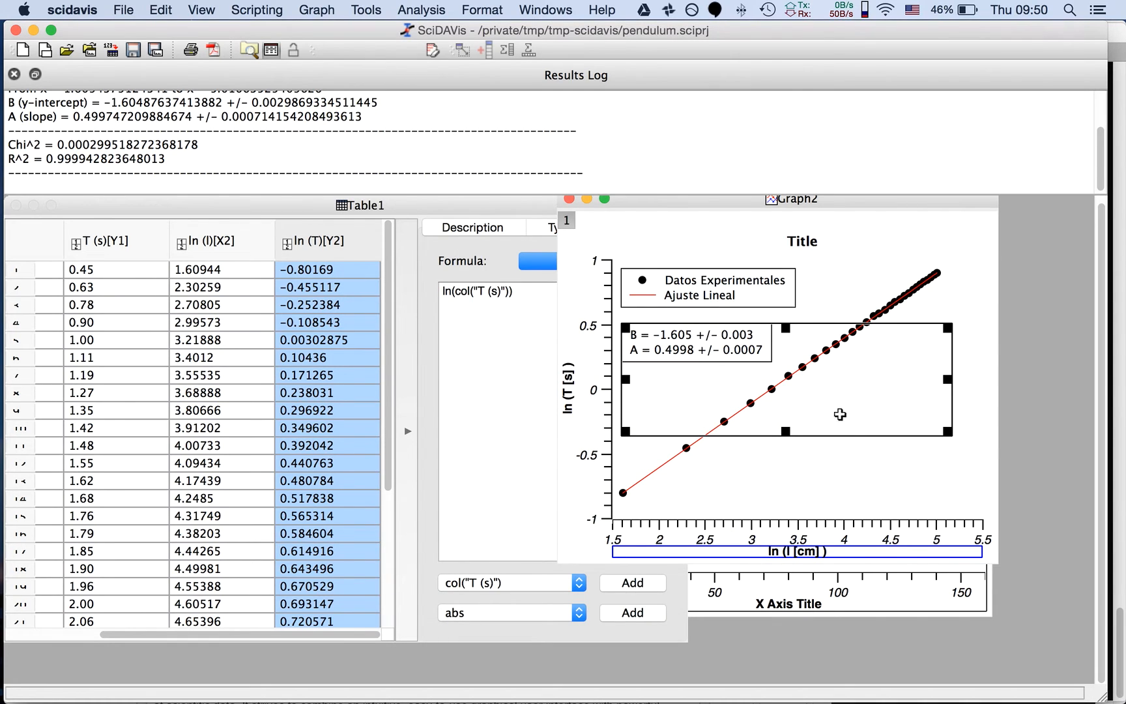
click(845, 450)
Open the fit results text on the graph and replace its B label with "punto de corte"
click(701, 345)
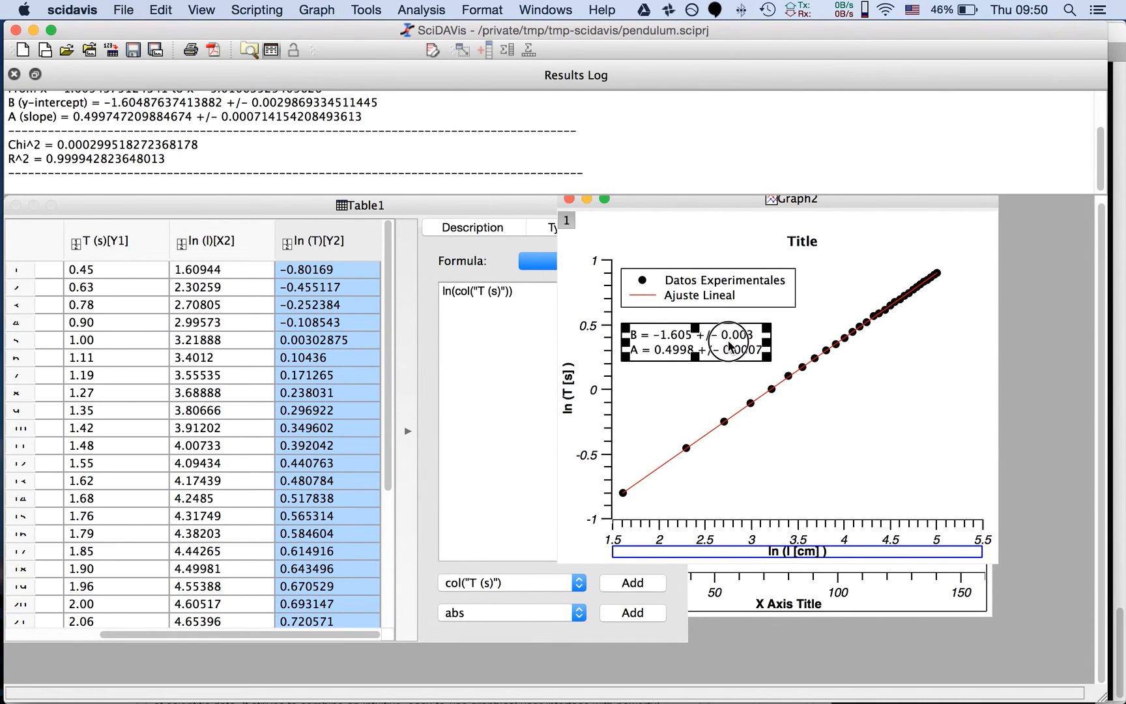
click(641, 377)
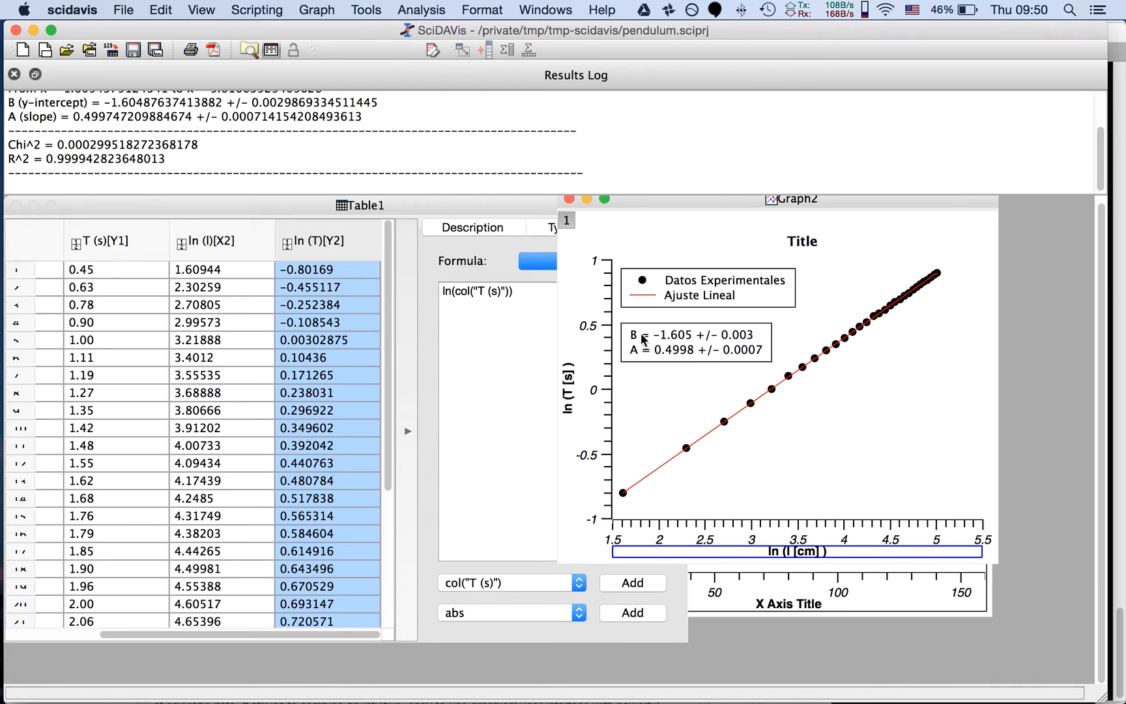
double_click(643, 337)
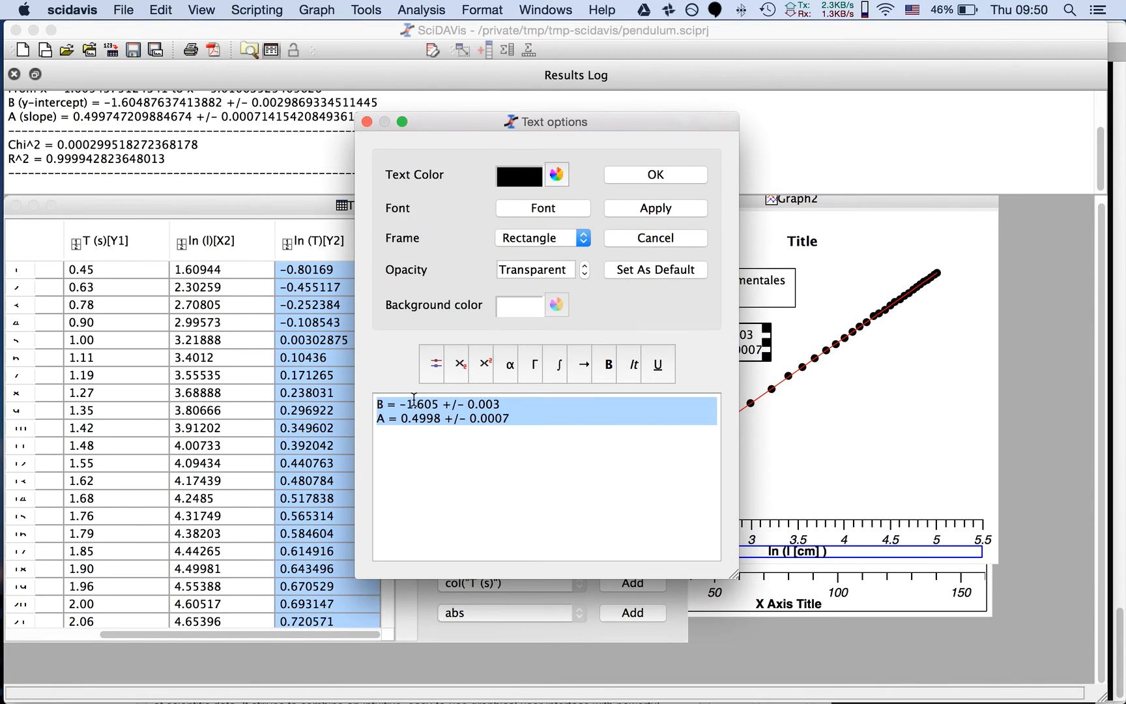
click(383, 404)
key(BackSpace)
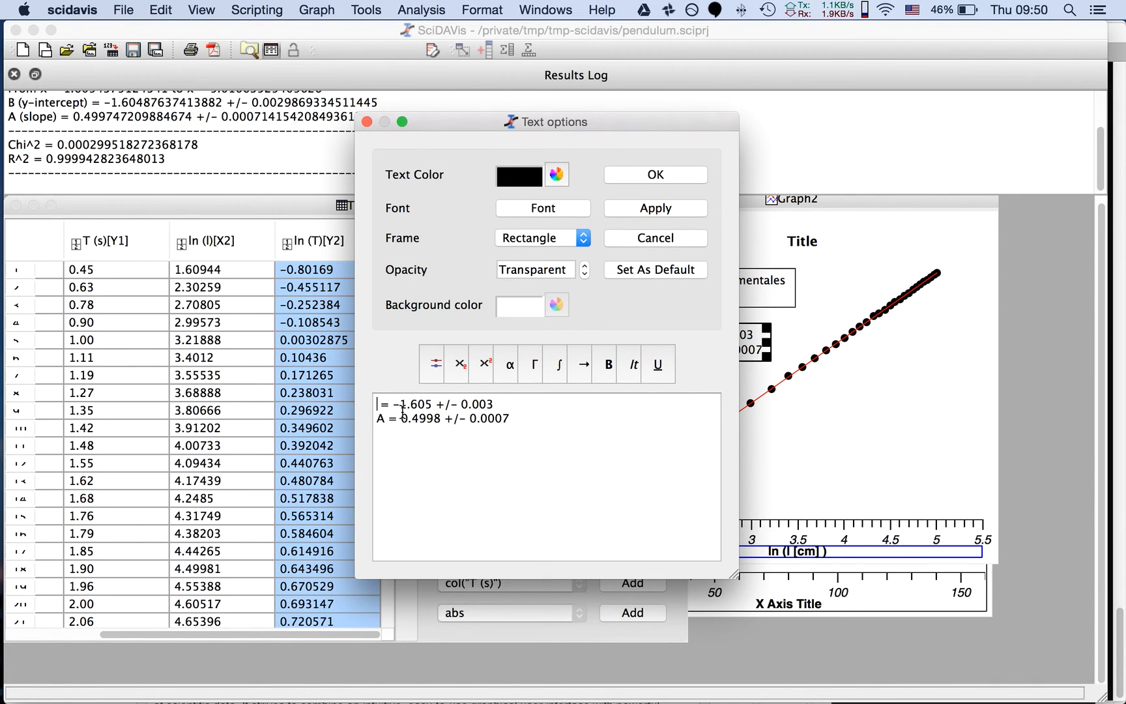
text(pendiente)
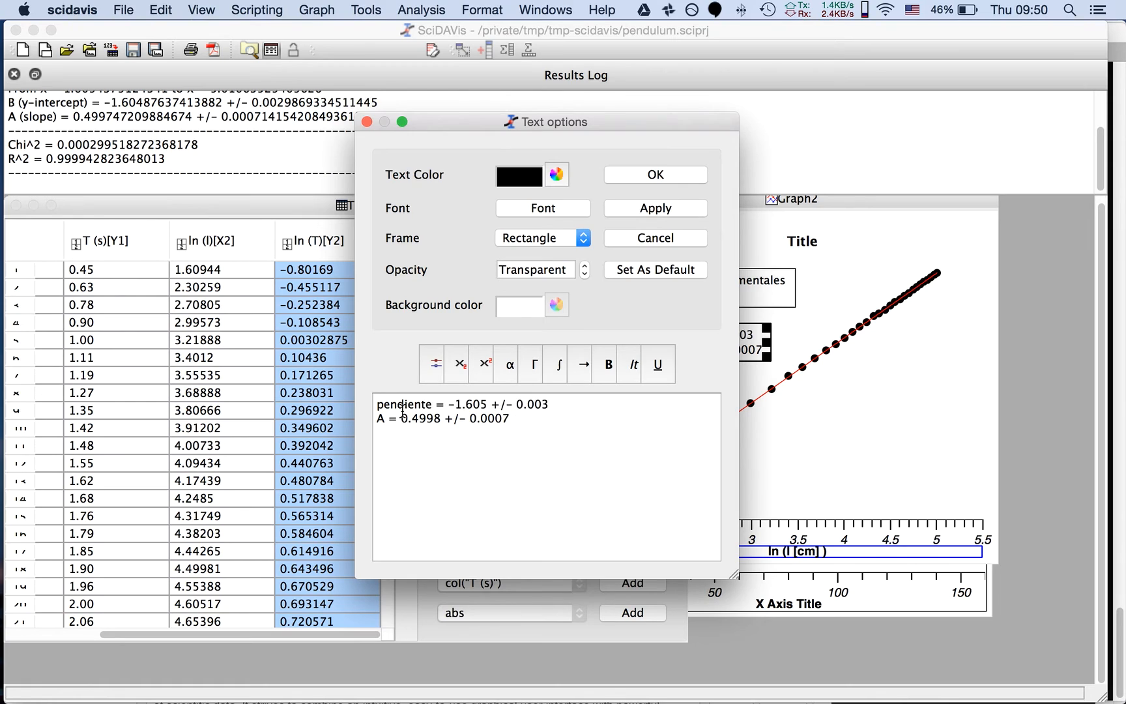
key(BackSpace)
key(BackSpace)
key(BackSpace)
key(BackSpace)
key(BackSpace)
key(BackSpace)
key(BackSpace)
key(BackSpace)
key(BackSpace)
key(BackSpace)
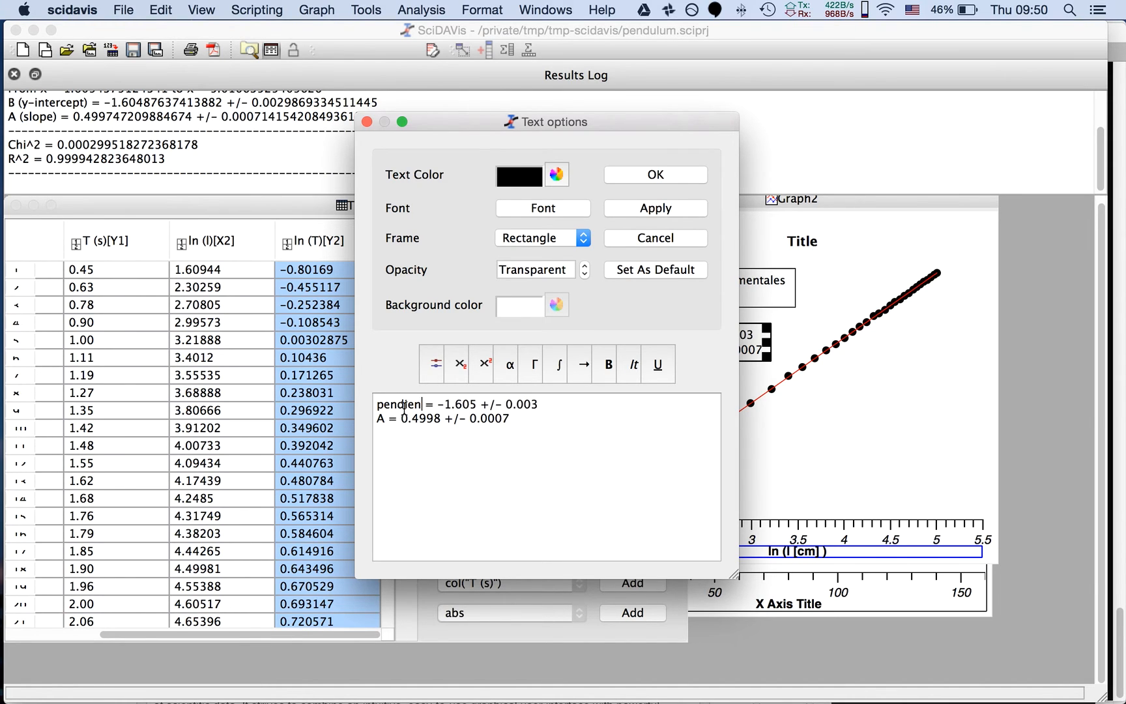
text(punto de corte)
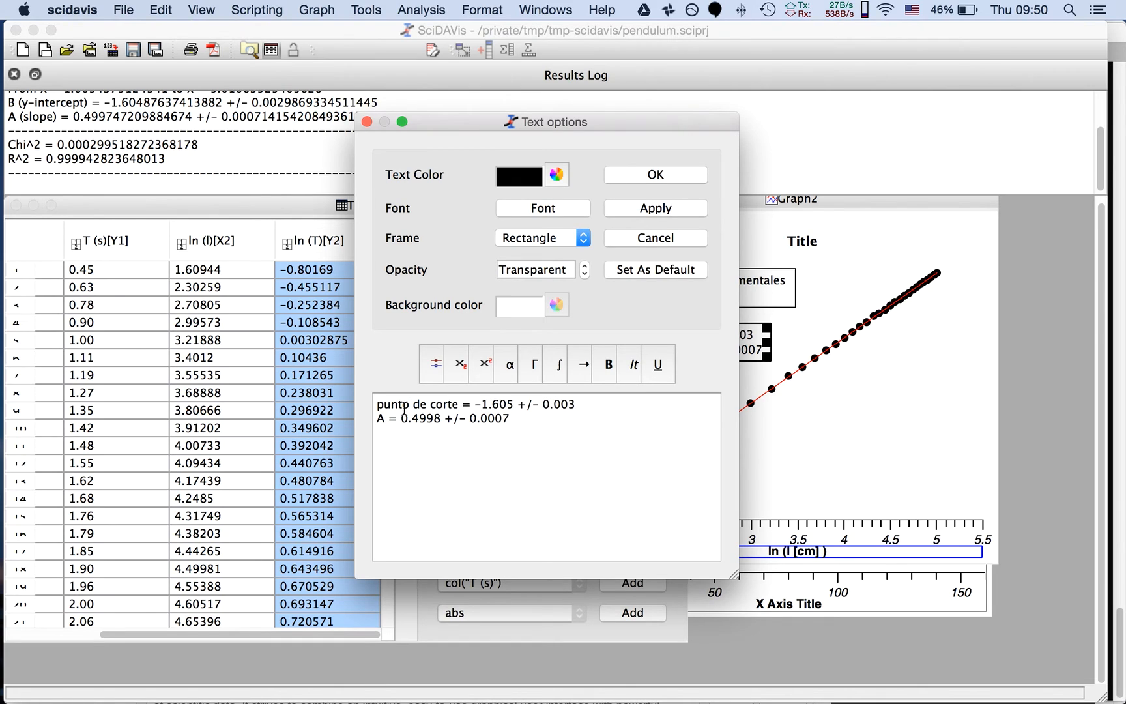
Replace the A label in the fit results text with "pendiente" and apply the text to the graph
double_click(380, 418)
text(pendiente)
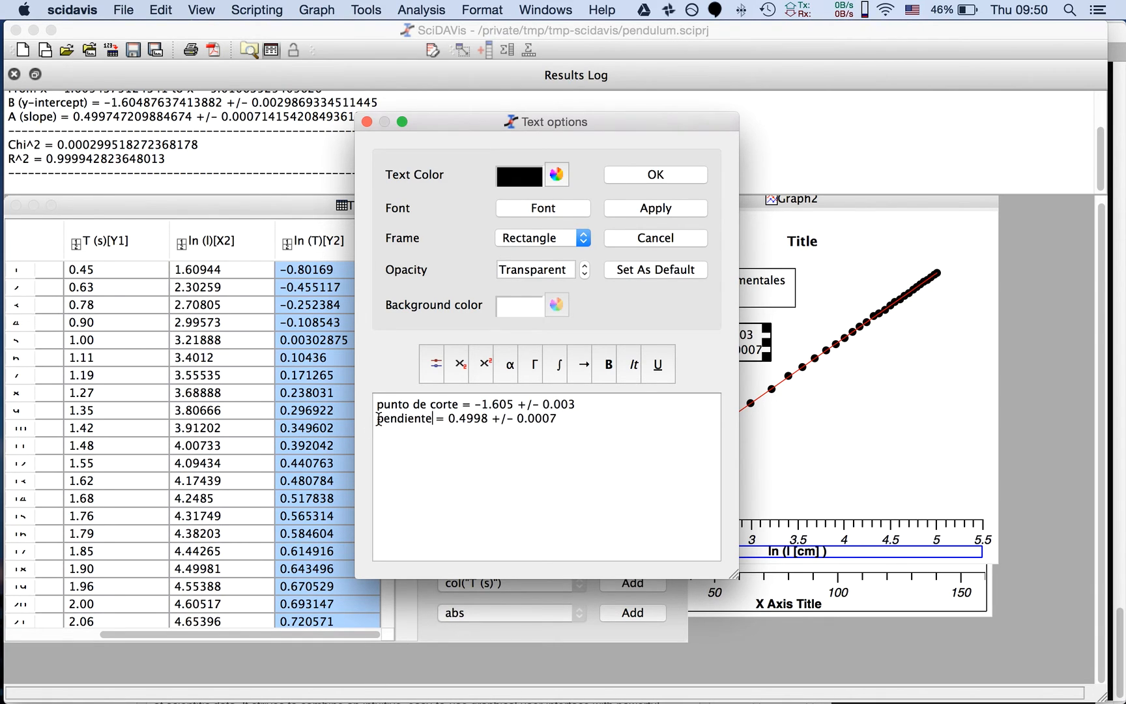
click(649, 174)
click(713, 365)
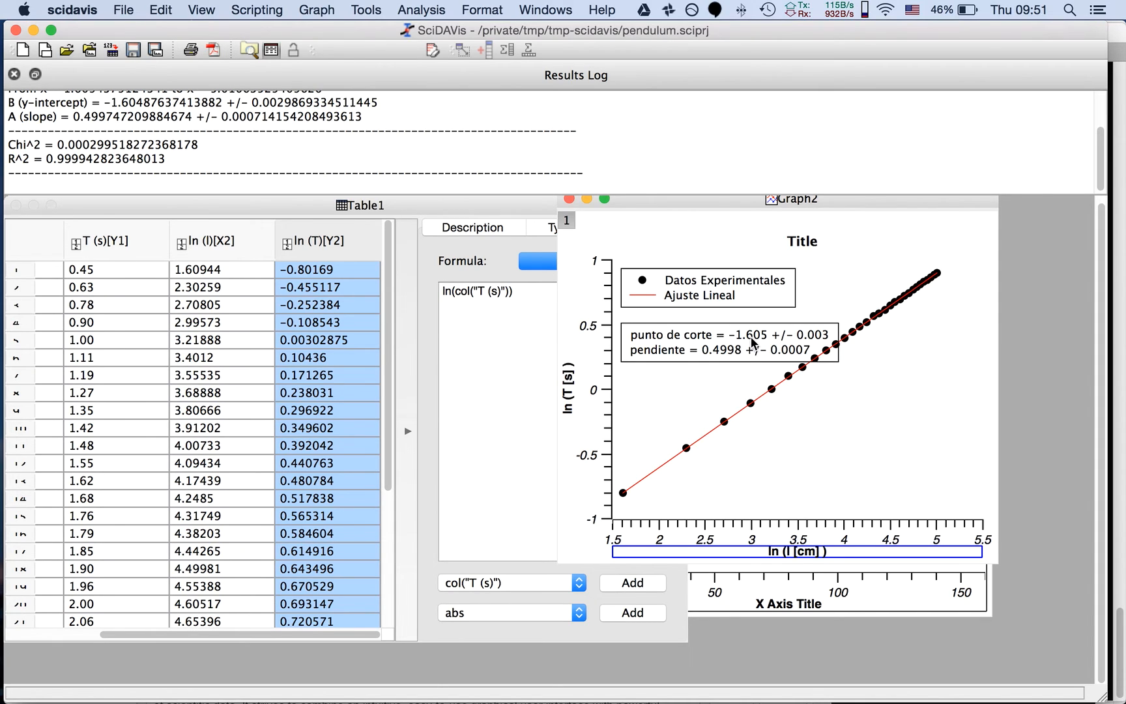
key(super+Tab)
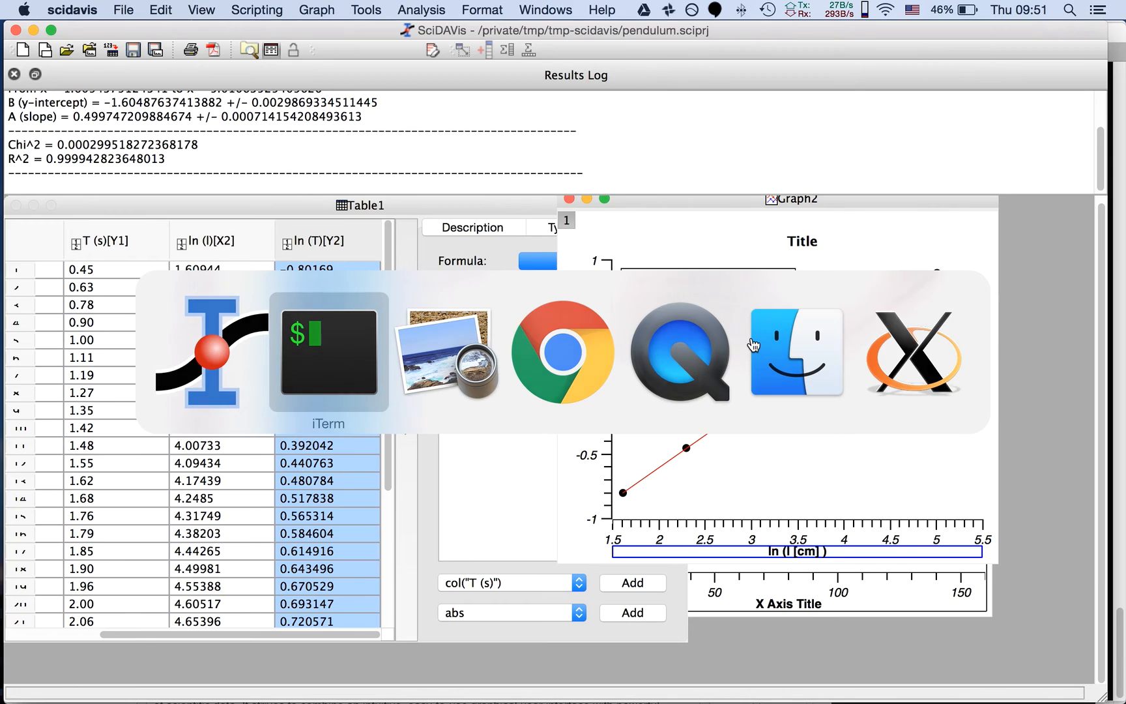
key(super+Tab)
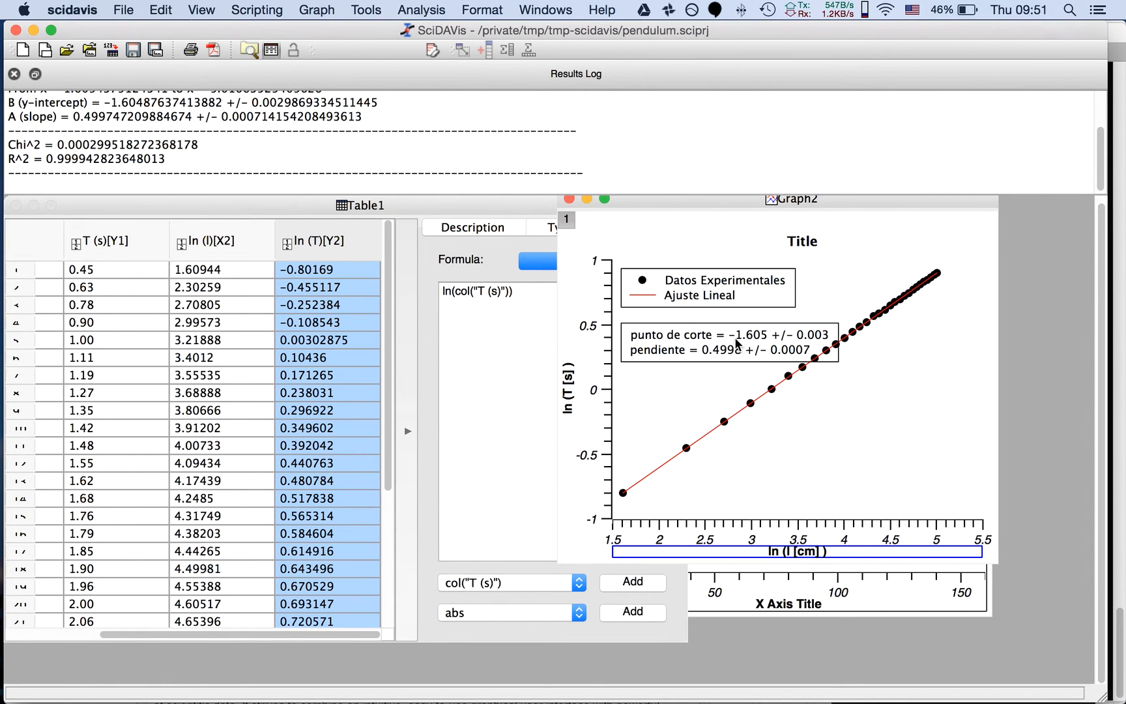
key(super+Tab)
key(super+Tab)
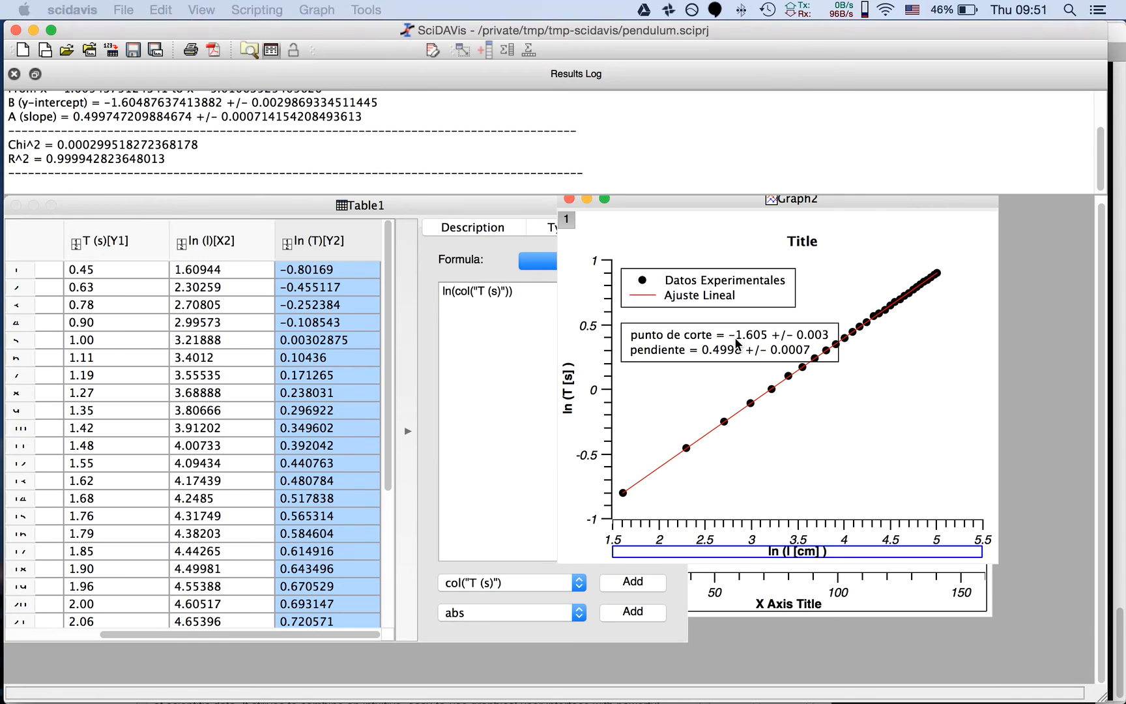
key(super+space)
key(Escape)
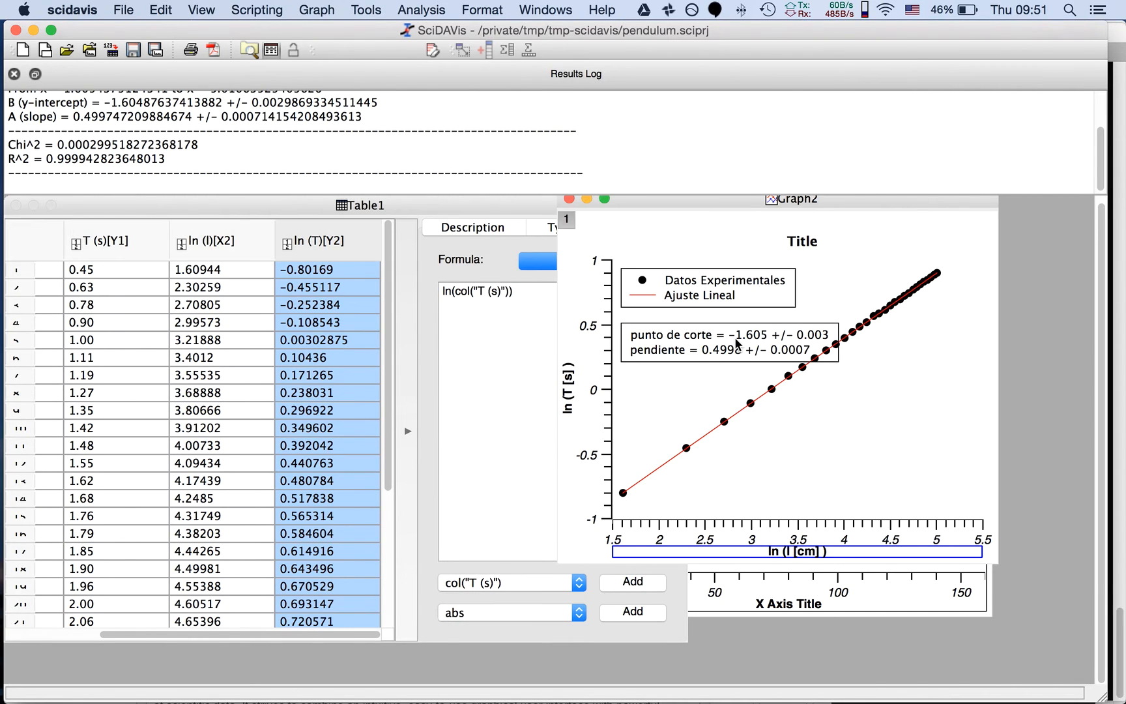
Write "punto de corte = B = ln (A) = ln (2pi/sqrt(g))" in the quick launcher and display it as Large Type
key(ctrl+space)
text(=)
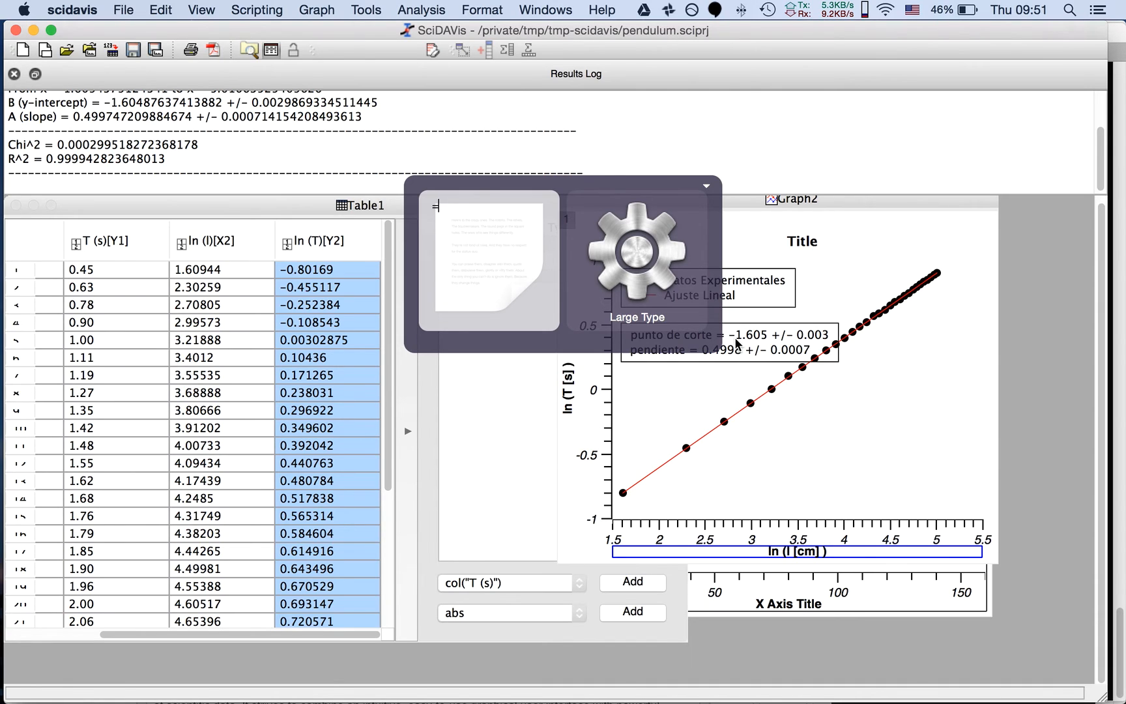
key(Escape)
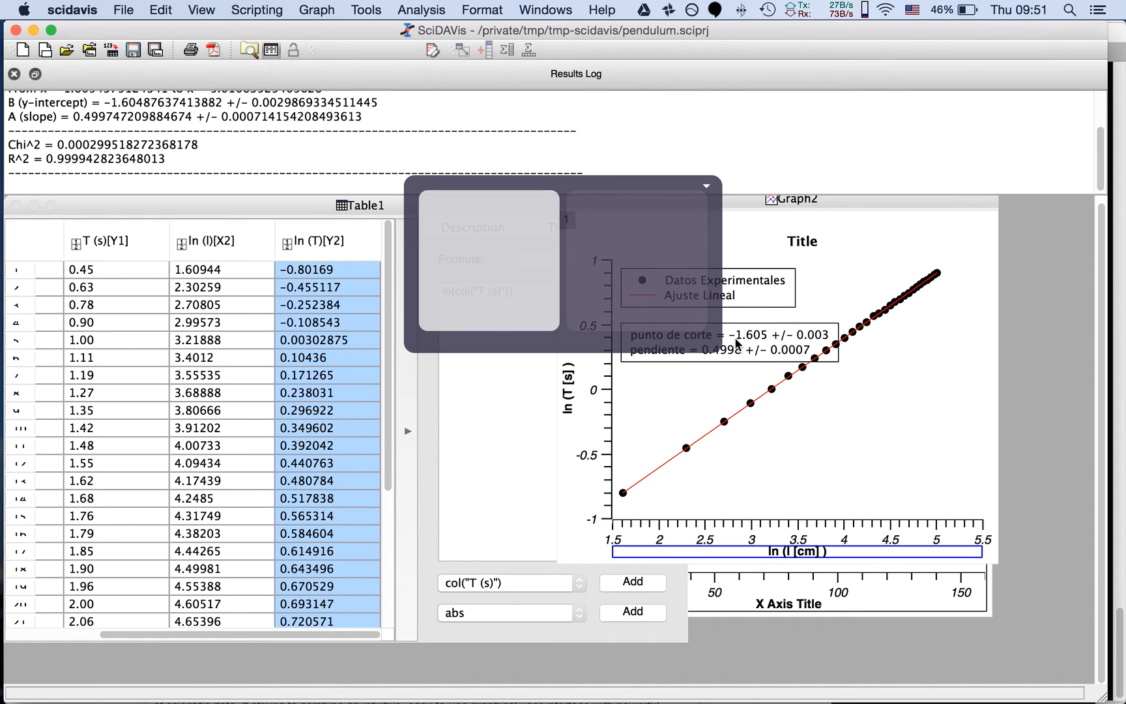
text(punto de)
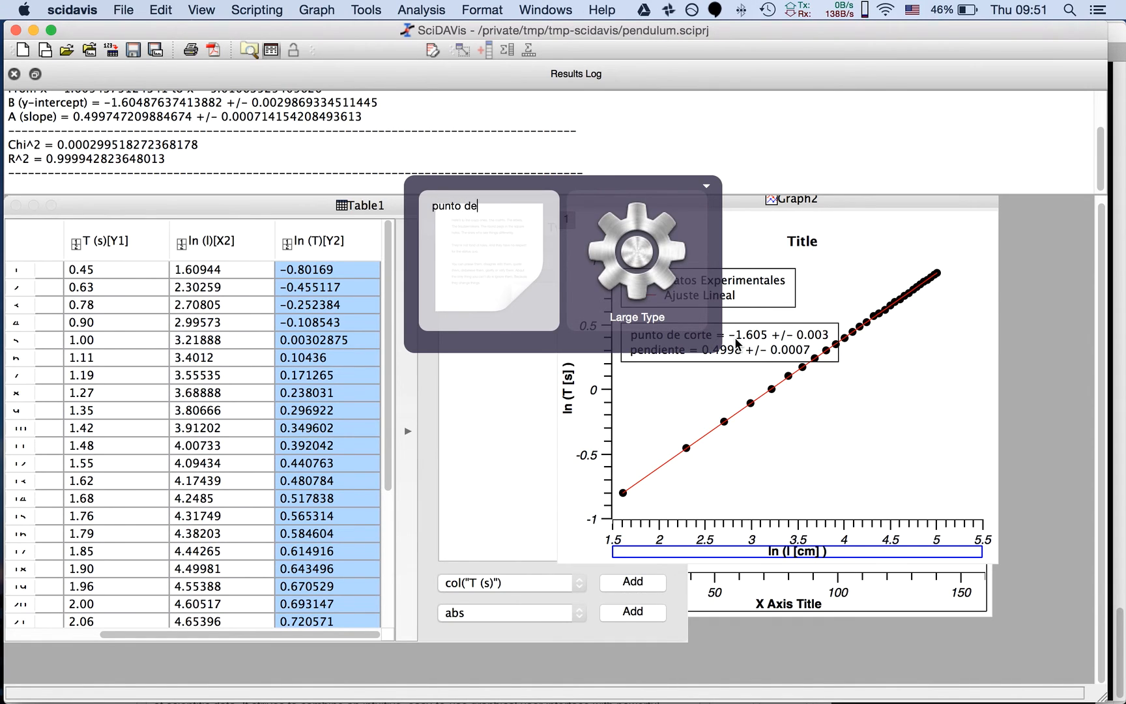
text( corte)
key(BackSpace)
text(te = ln (A) = ln (2pi/sqrt()g)
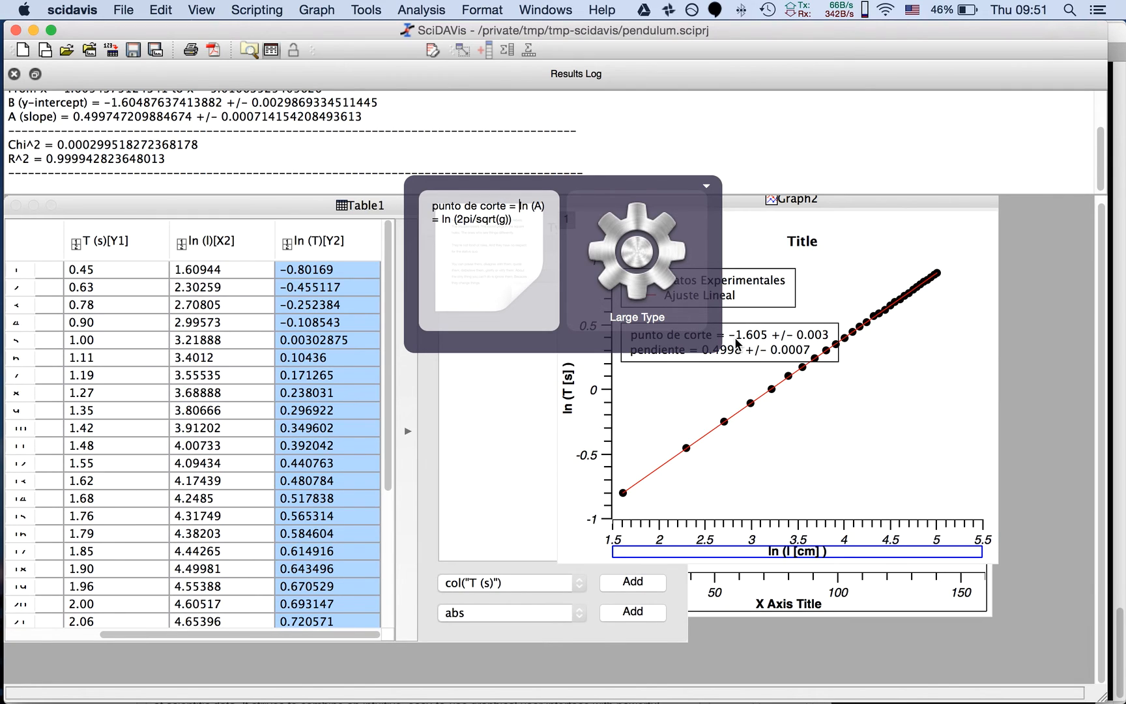
text(B =)
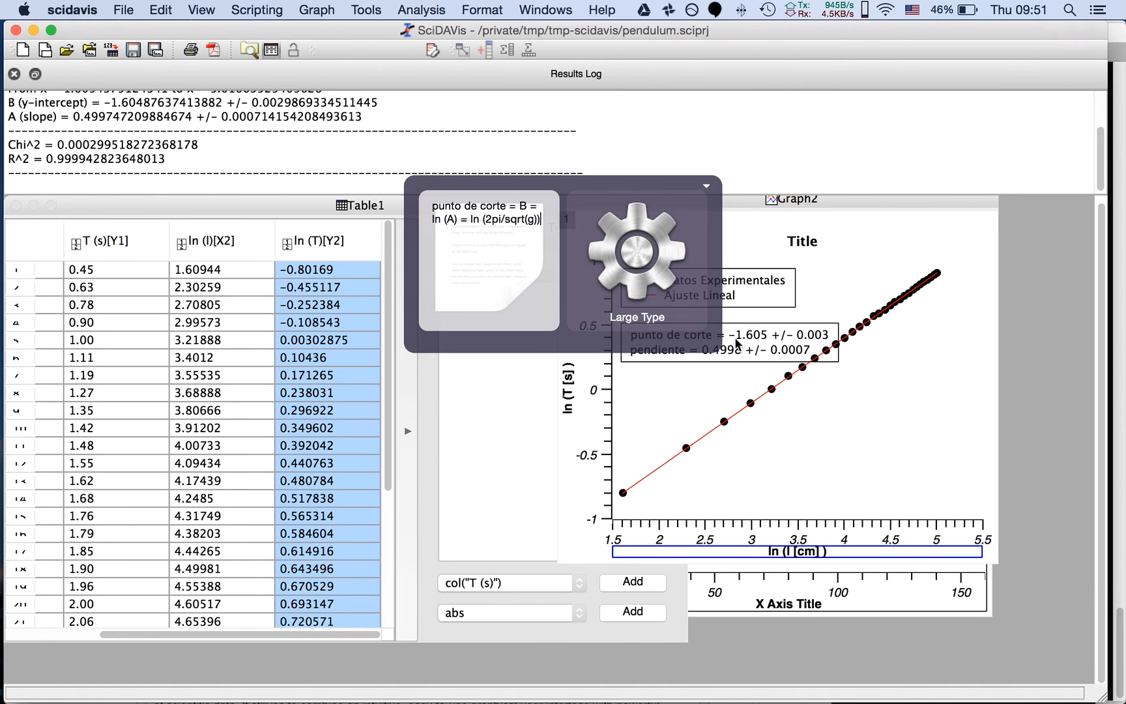
key(Return)
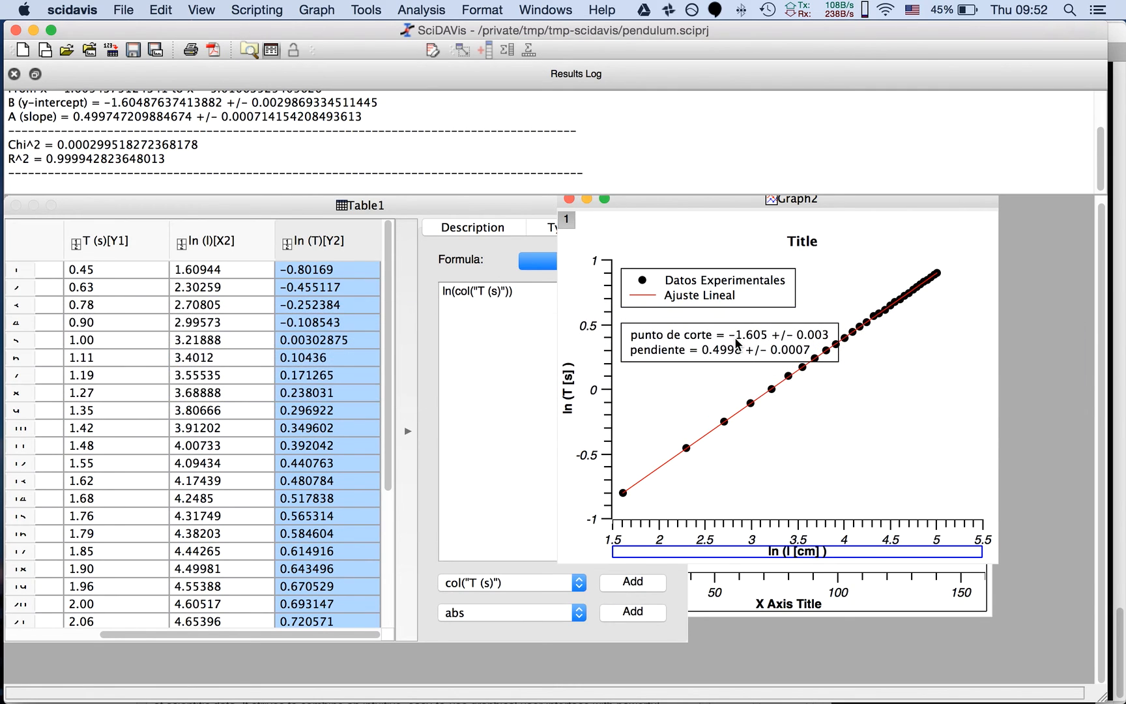
Reopen the quick launcher and write the gravity formula "g = 4pi^2/e^{2B}" in place of the previous text
key(super+space)
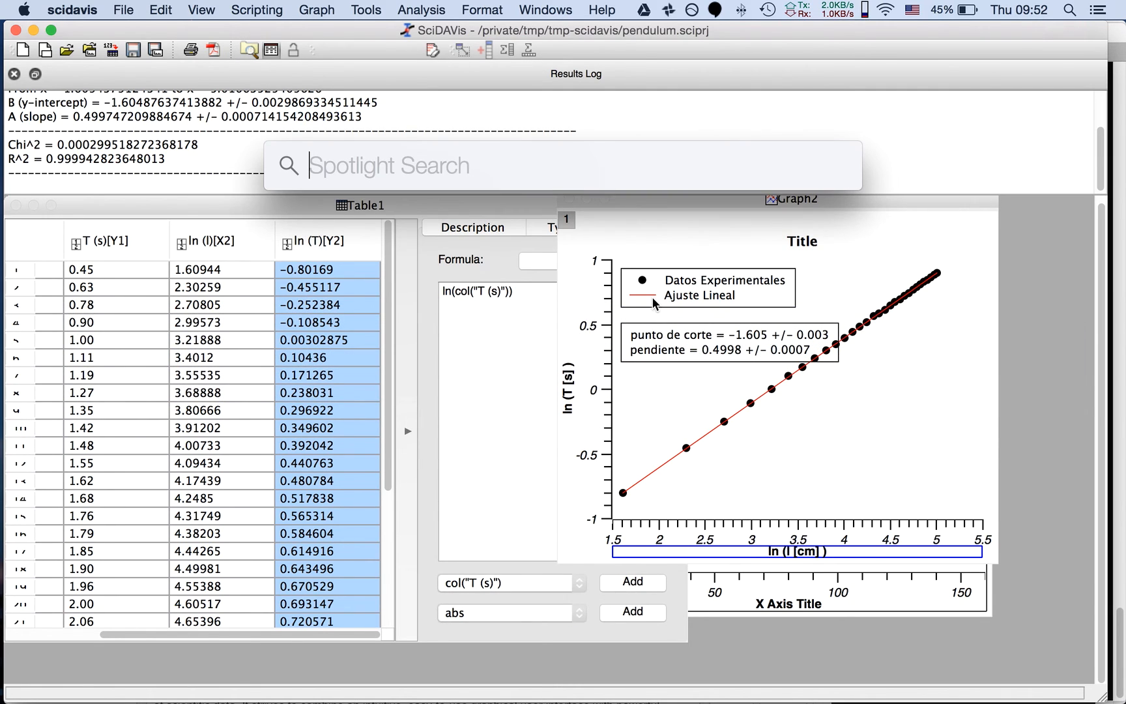
key(ctrl+space)
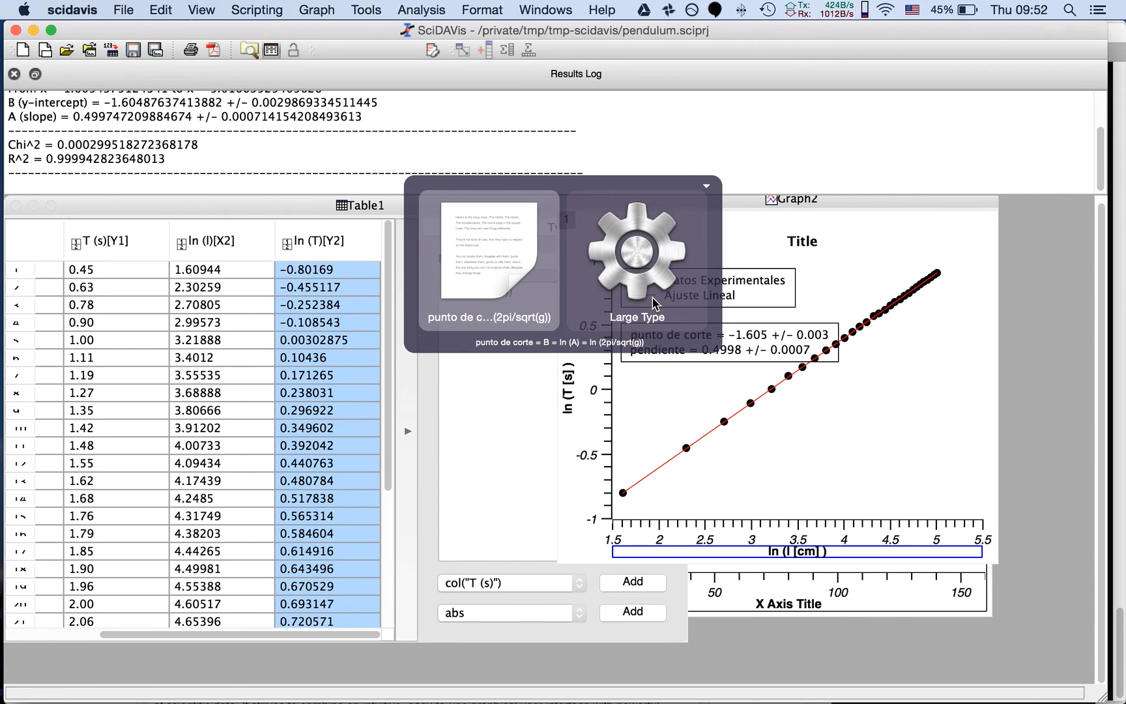
text(=)
key(BackSpace)
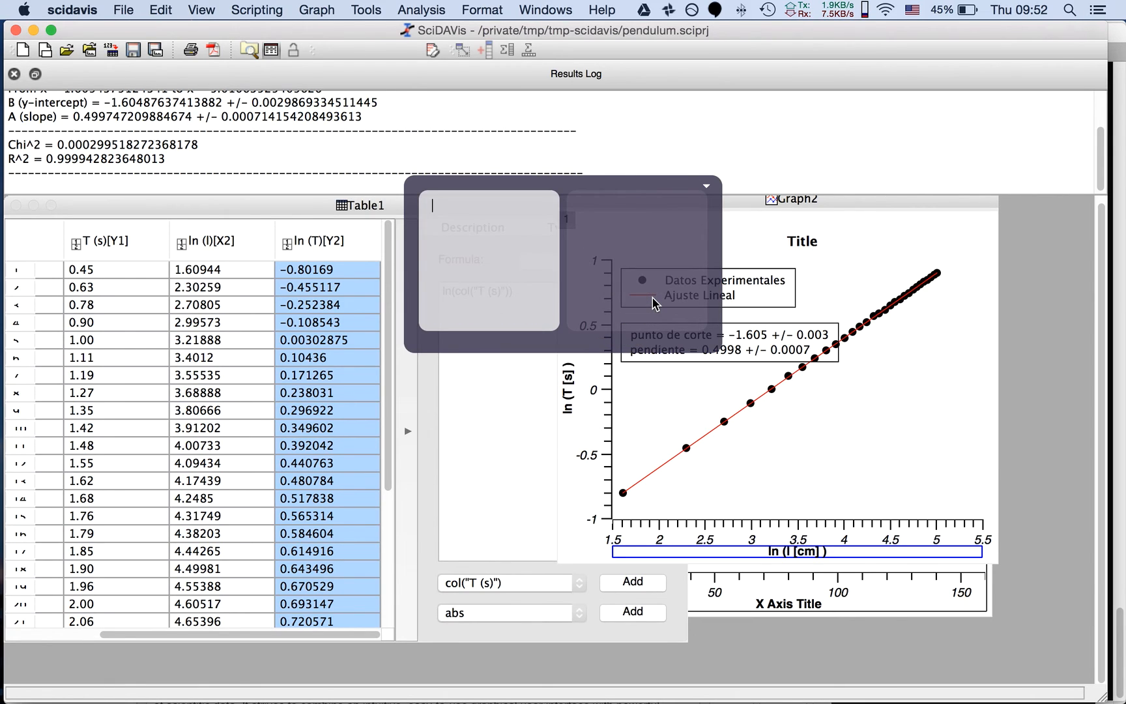
text(g = )
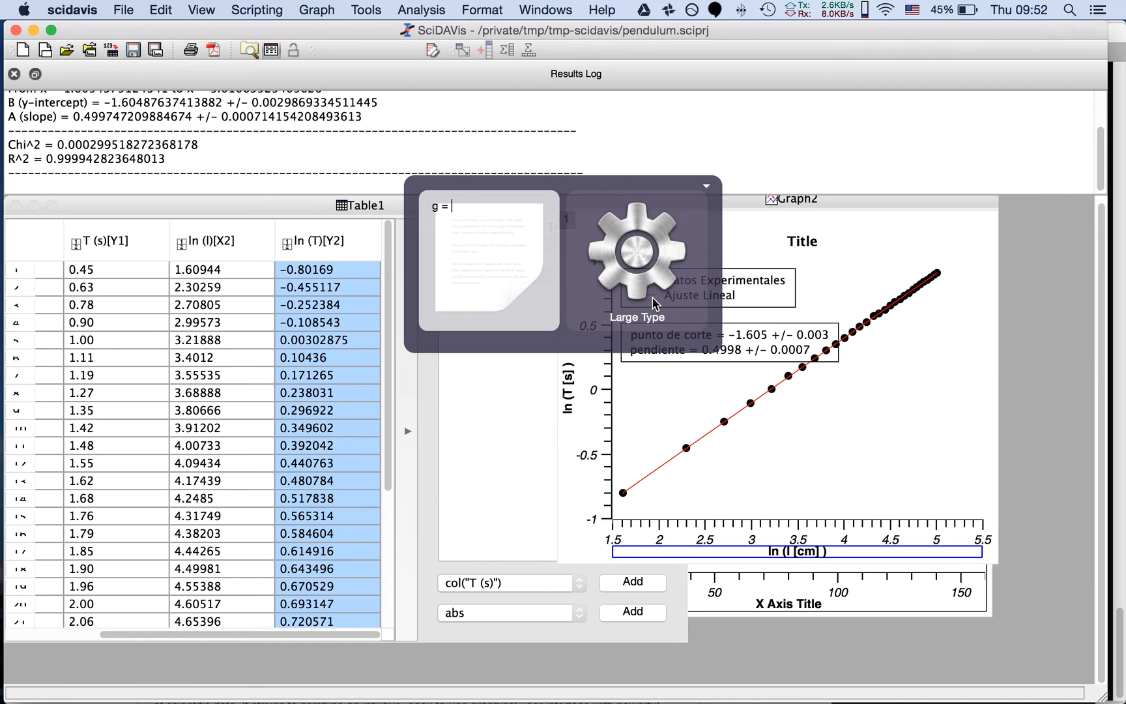
text(4pi^2/e^{2B})
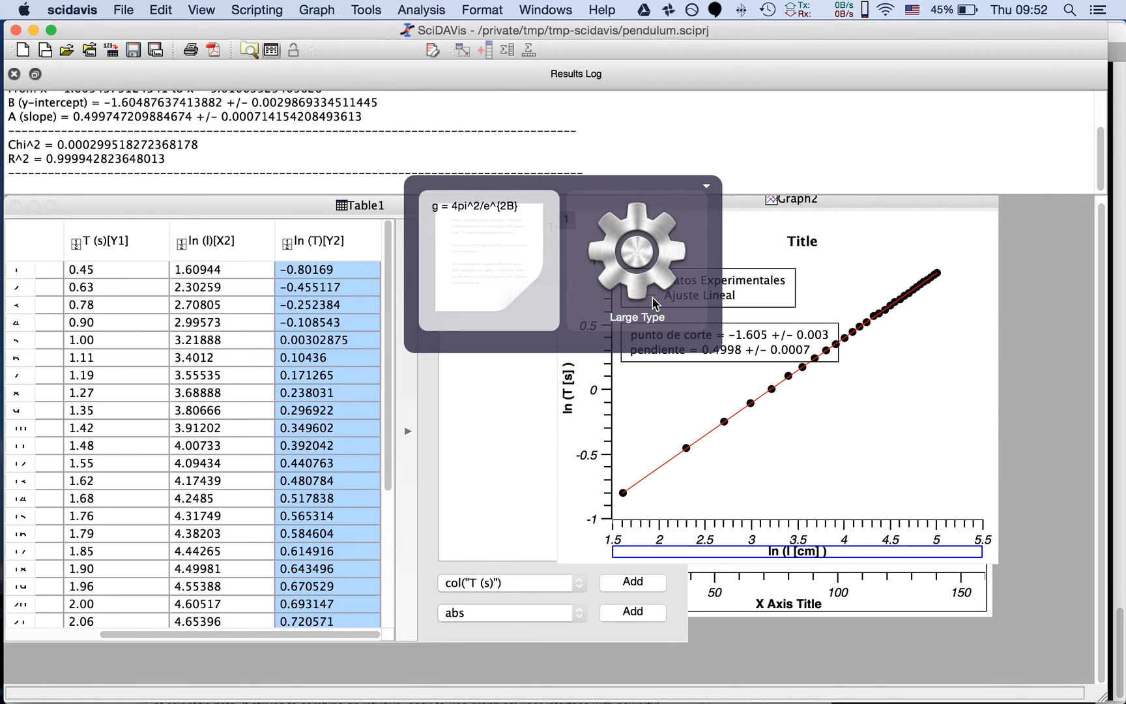
Add the multiplication sign before pi and replace B with (-1.605), giving "g = 4*pi^2/e^{2*(-1.605)}"
key(Left)
key(Left)
key(Left)
key(Left)
key(Left)
key(Left)
key(Left)
key(Left)
key(Left)
key(Left)
key(Left)
text(*)
key(Right)
key(Right)
key(Right)
key(Right)
key(Right)
key(Right)
key(Right)
key(Right)
key(Right)
key(Delete)
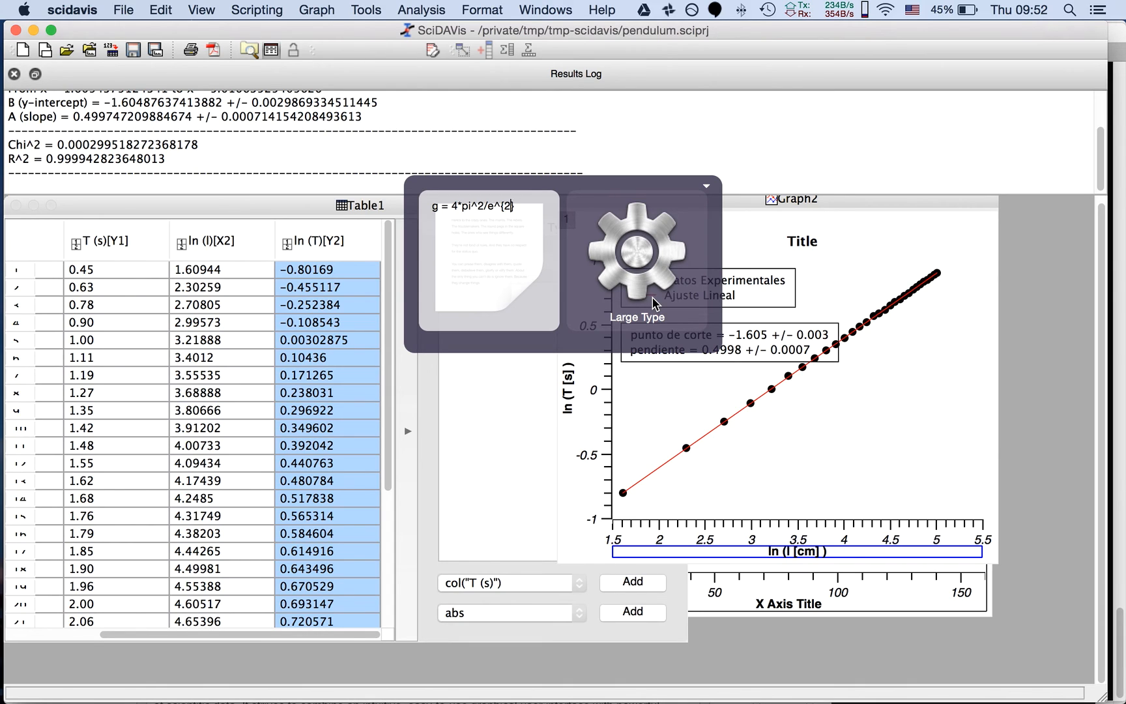
text(*())
key(Left)
text(-1)
text(.605)
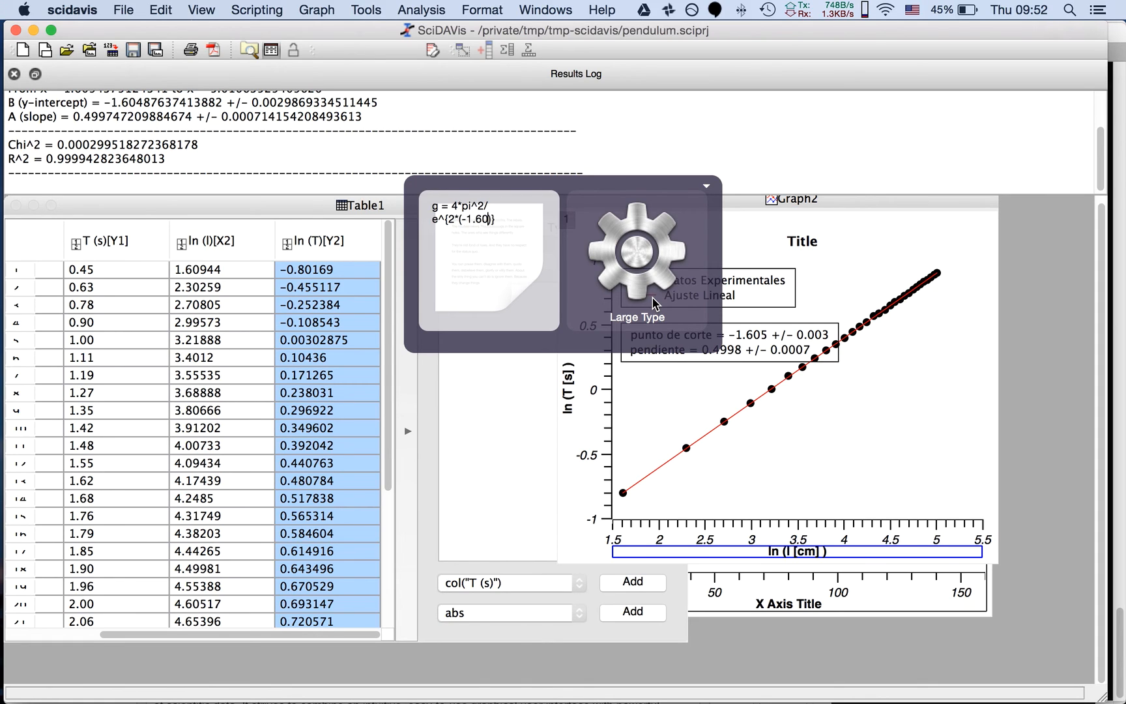
Remove the leading "g" and the spaces so the launcher entry is the calculation "=4*pi^2/e^{2*(-1.605)}"
key(Left)
key(Left)
key(Left)
key(Left)
key(Left)
key(Up)
key(Left)
key(Left)
key(BackSpace)
key(BackSpace)
key(Delete)
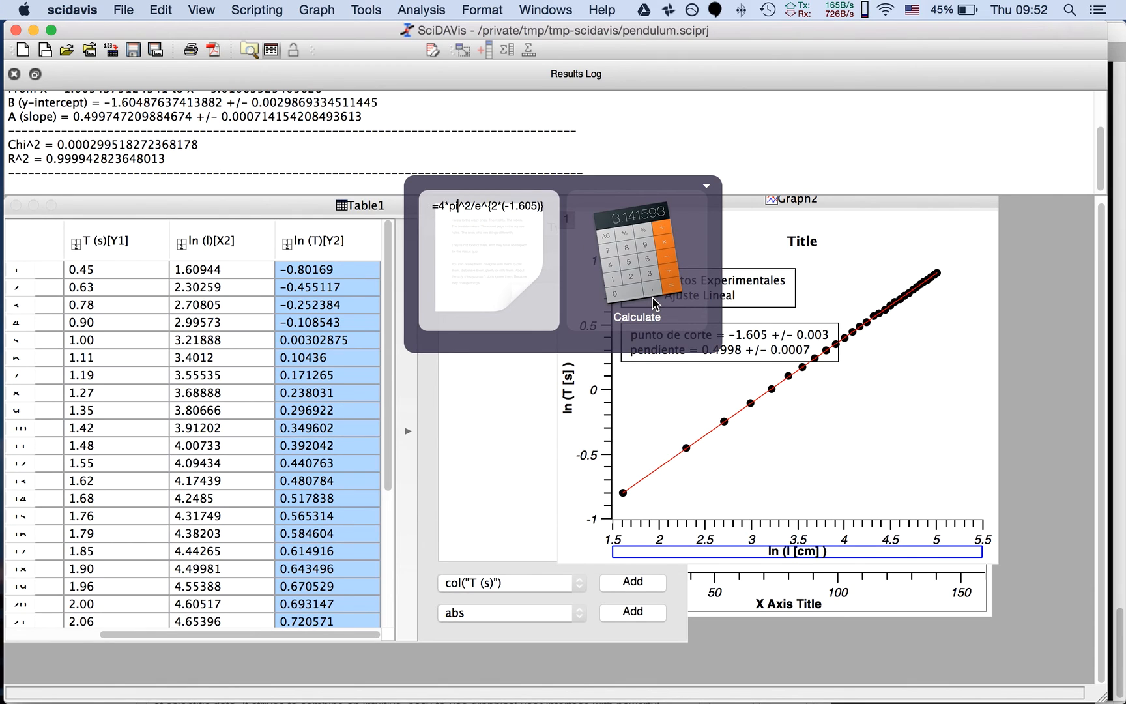
Enclose pi^2 in parentheses and try to calculate "=4*(pi^2)/e^{2*(-1.605)}"
text(())
key(BackSpace)
key(BackSpace)
key(Left)
key(Left)
text(()
key(Right)
key(Right)
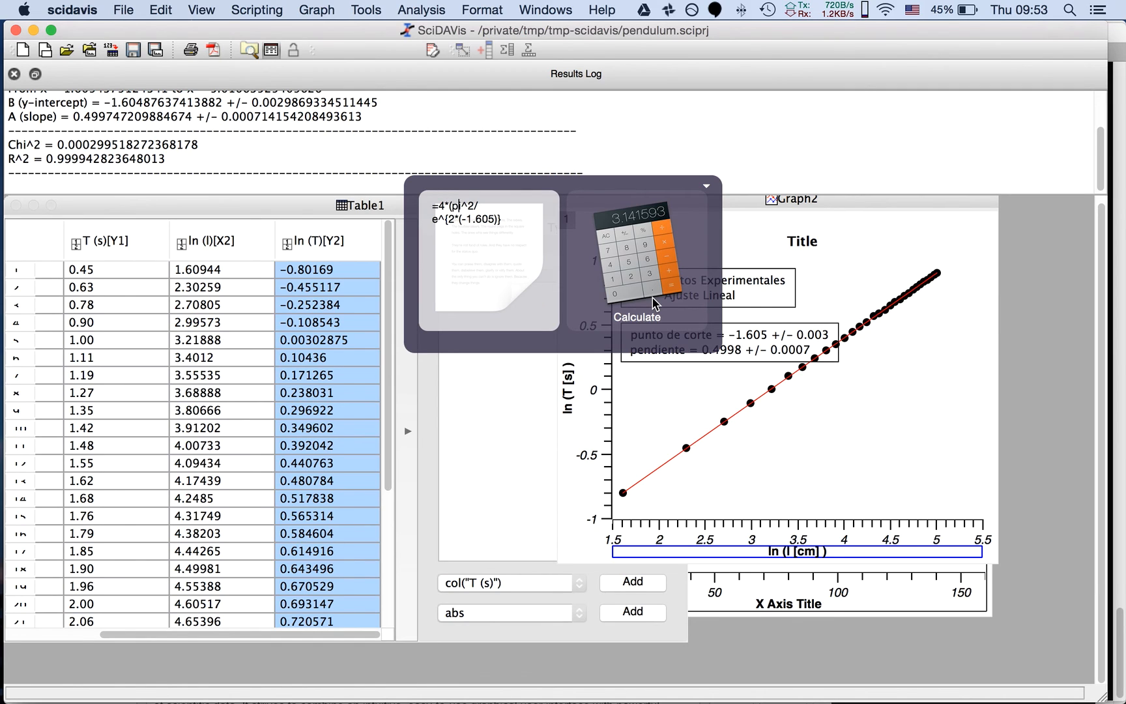
key(Right)
key(Right)
text())
key(Left)
key(Left)
key(Left)
key(Left)
key(Left)
key(Left)
key(Left)
key(Left)
key(super+shift+Down)
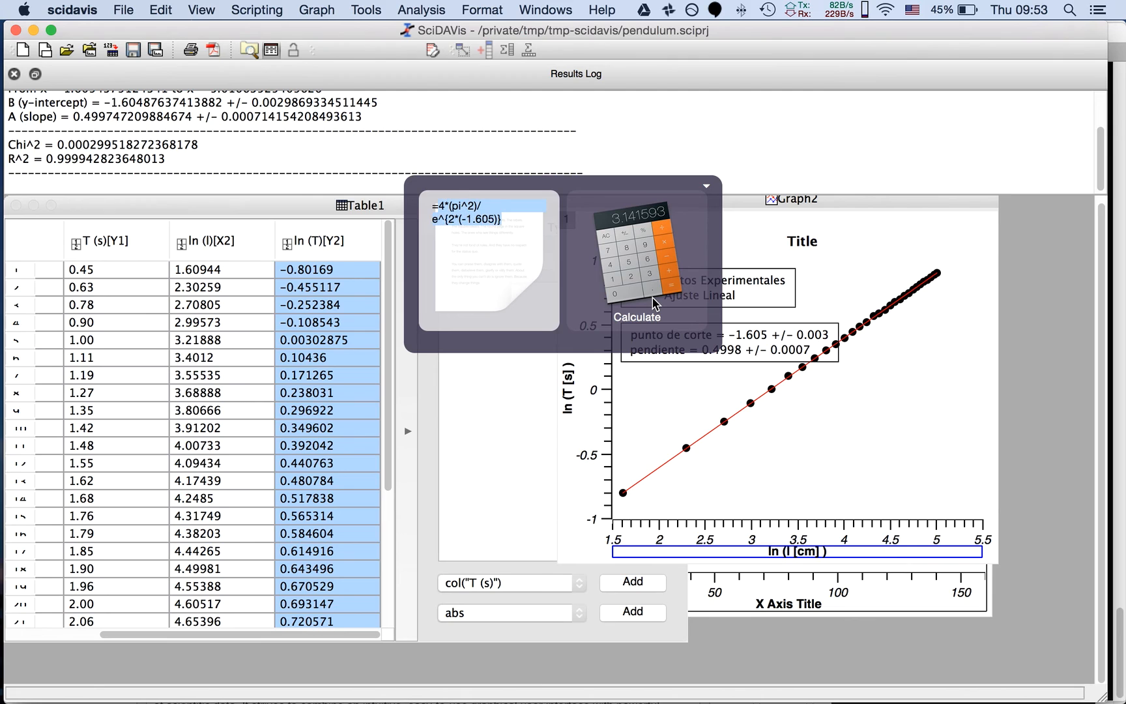
key(Return)
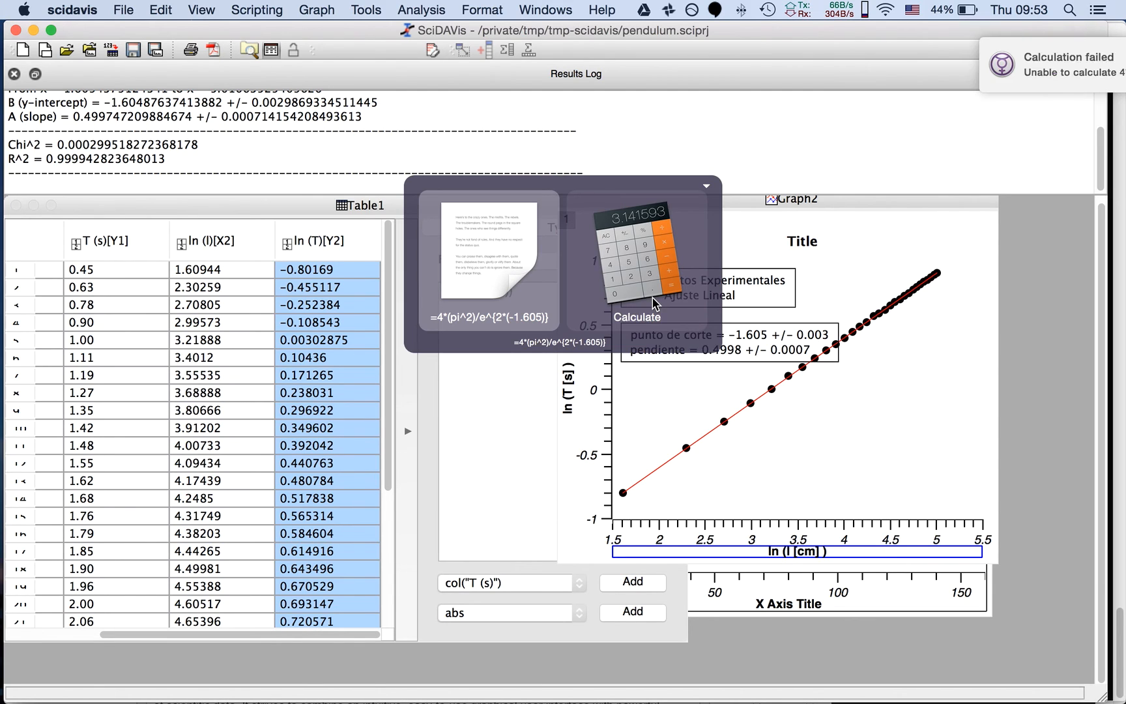
key(Escape)
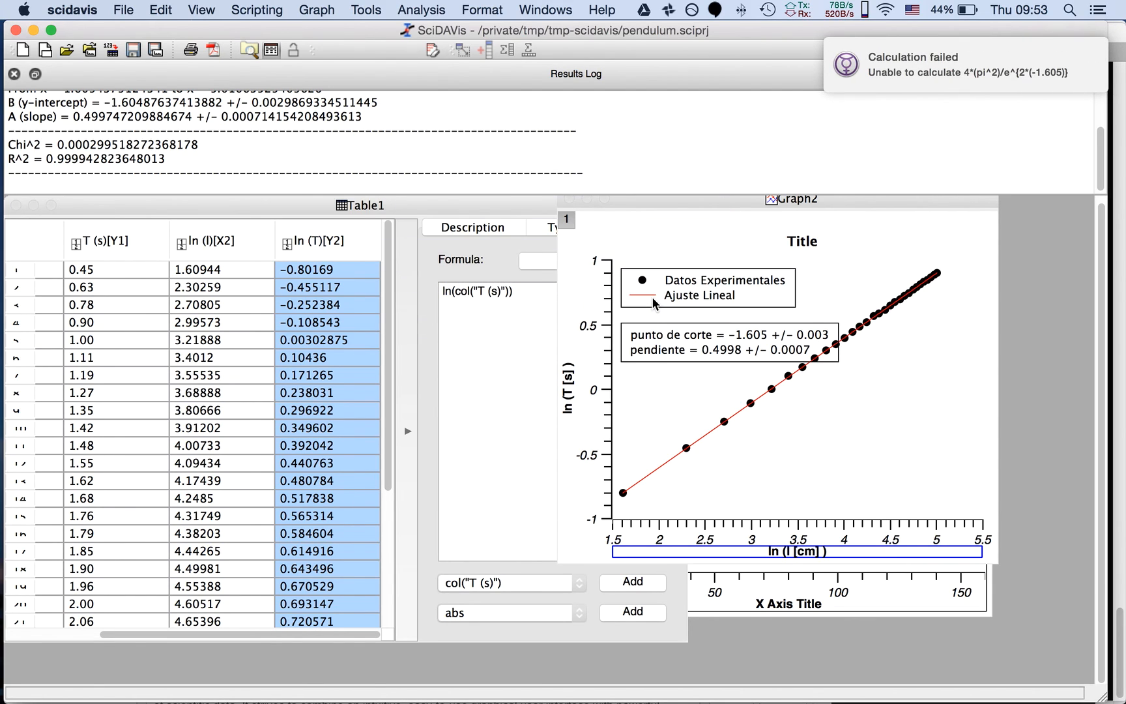
Reopen the launcher expression and replace the exponent's curly braces with parentheses, giving "=4*(pi^2)/e^(2*(-1.605))"
key(super+space)
text(.)
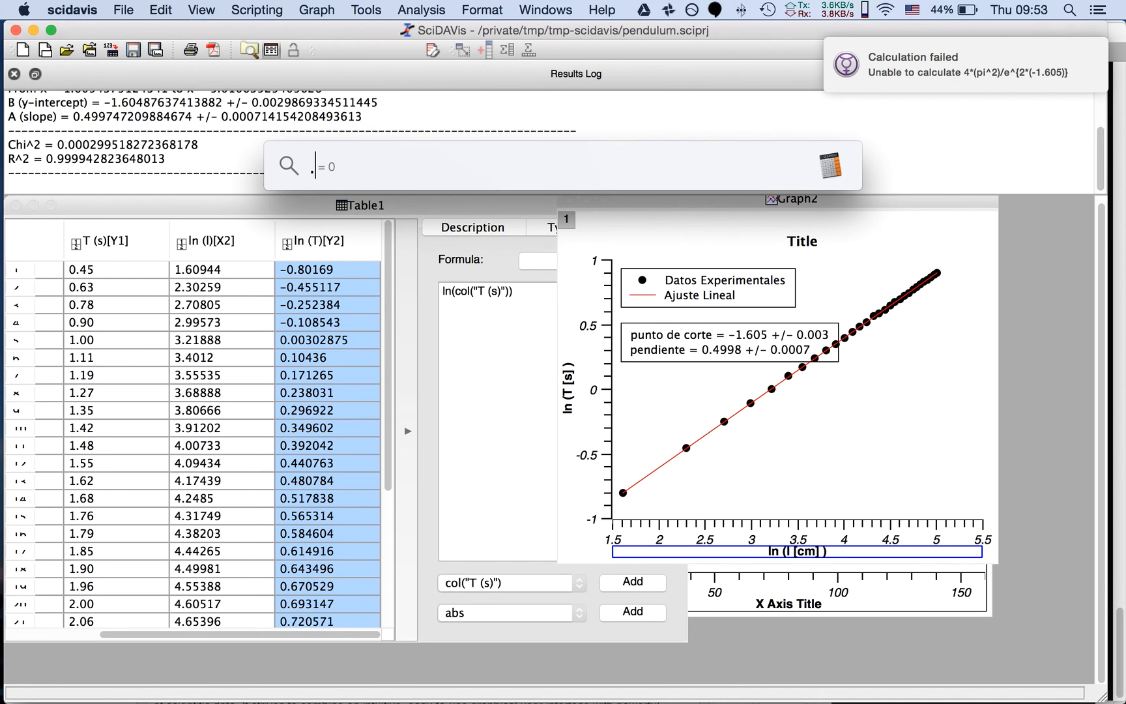
key(BackSpace)
key(ctrl+space)
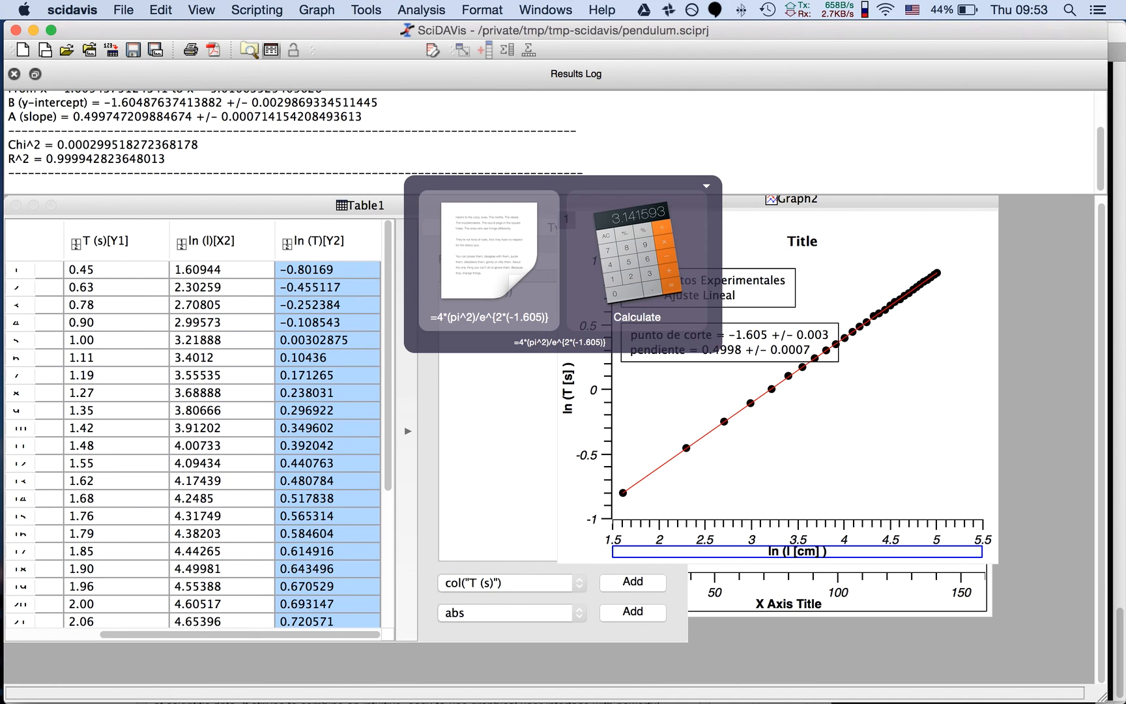
key(.)
key(Right)
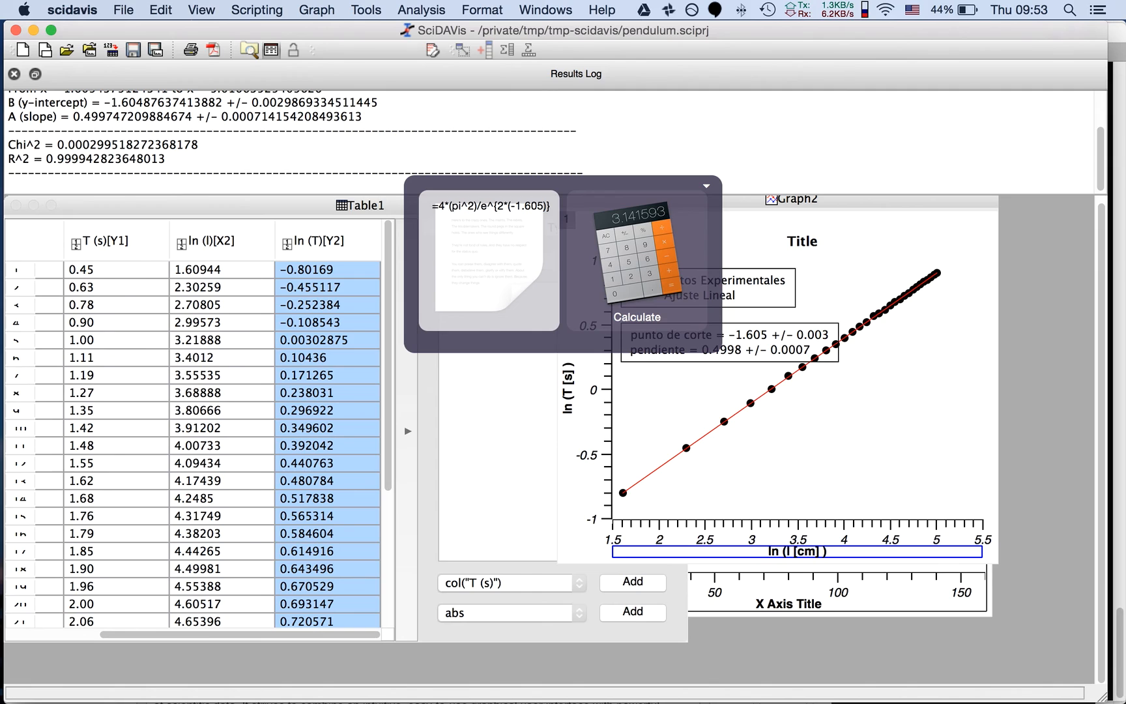
key(BackSpace)
text())
key(Left)
key(Left)
key(Left)
key(Left)
key(Left)
key(Left)
key(Left)
key(Left)
key(Left)
key(Left)
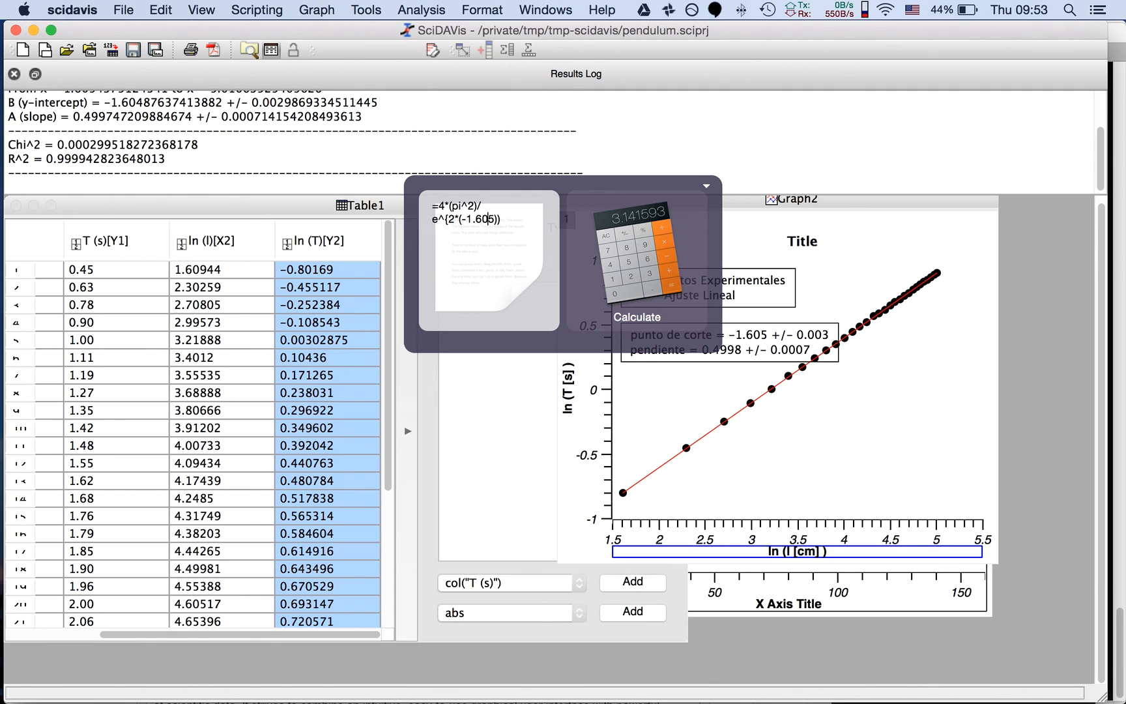
key(Left)
key(BackSpace)
text(()
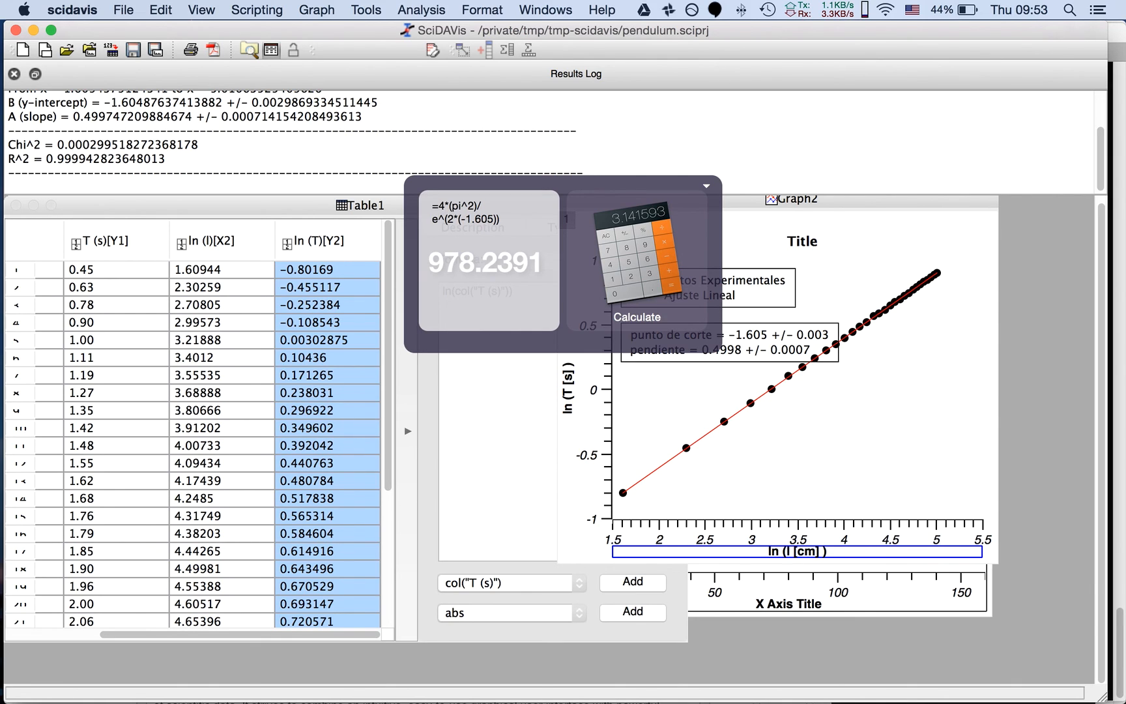
Calculate the gravity expression and display its result as Large Type
key(Return)
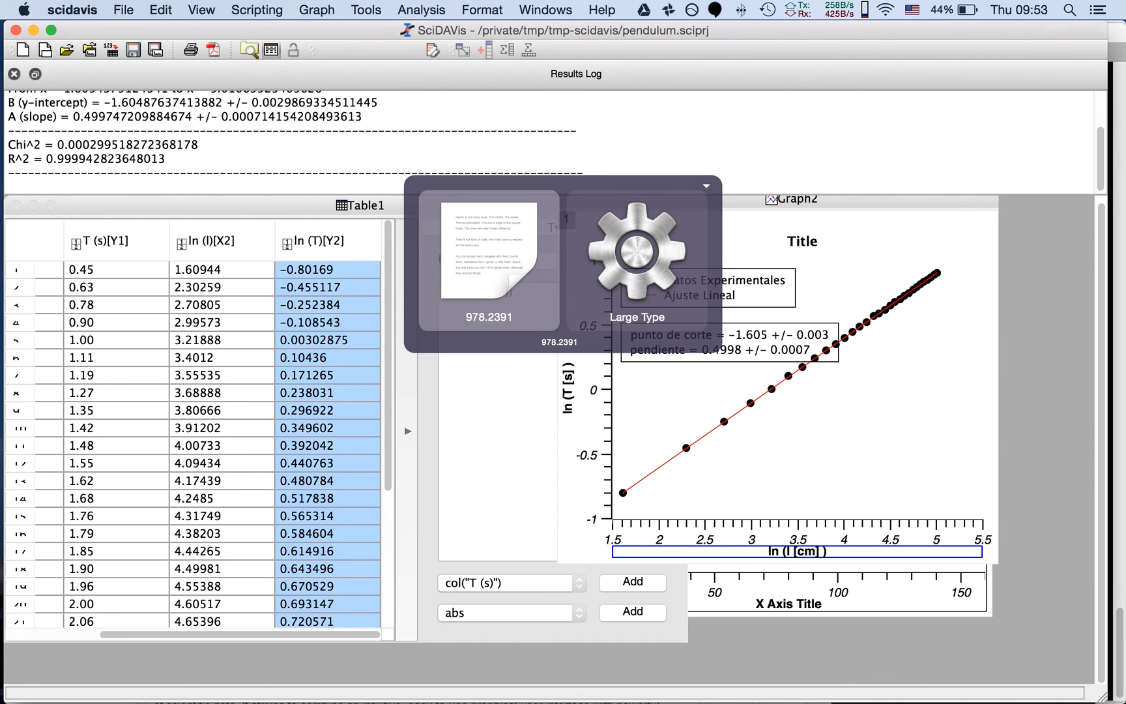
key(Return)
key(Escape)
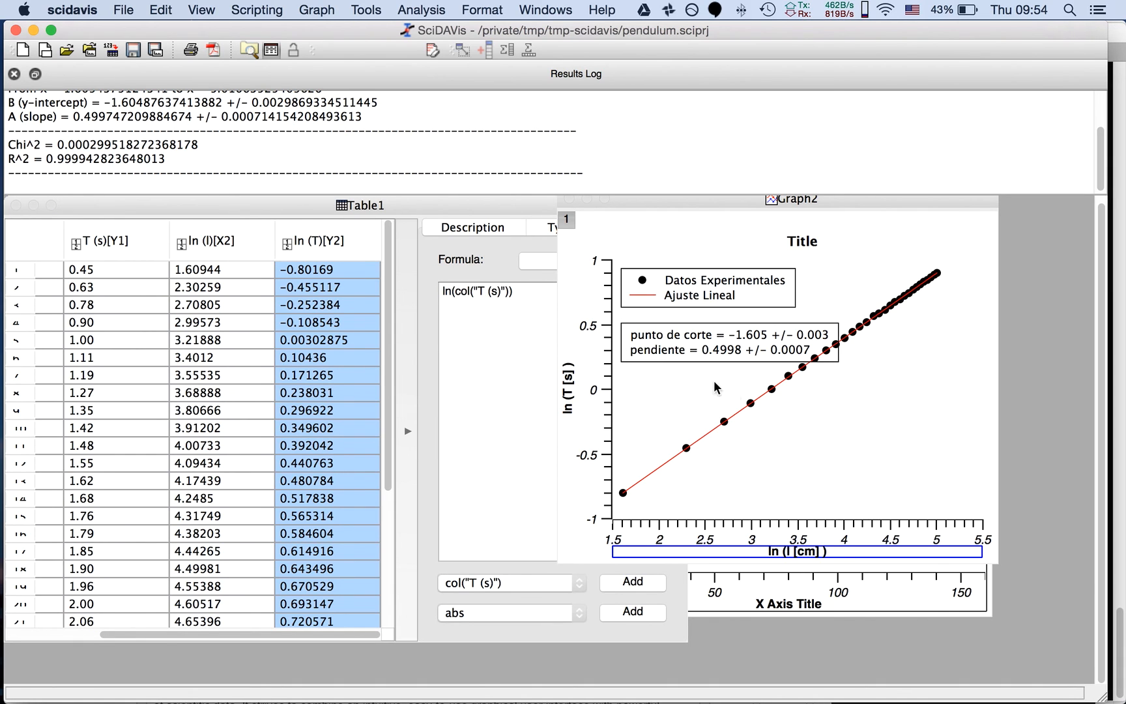
key(super+Tab)
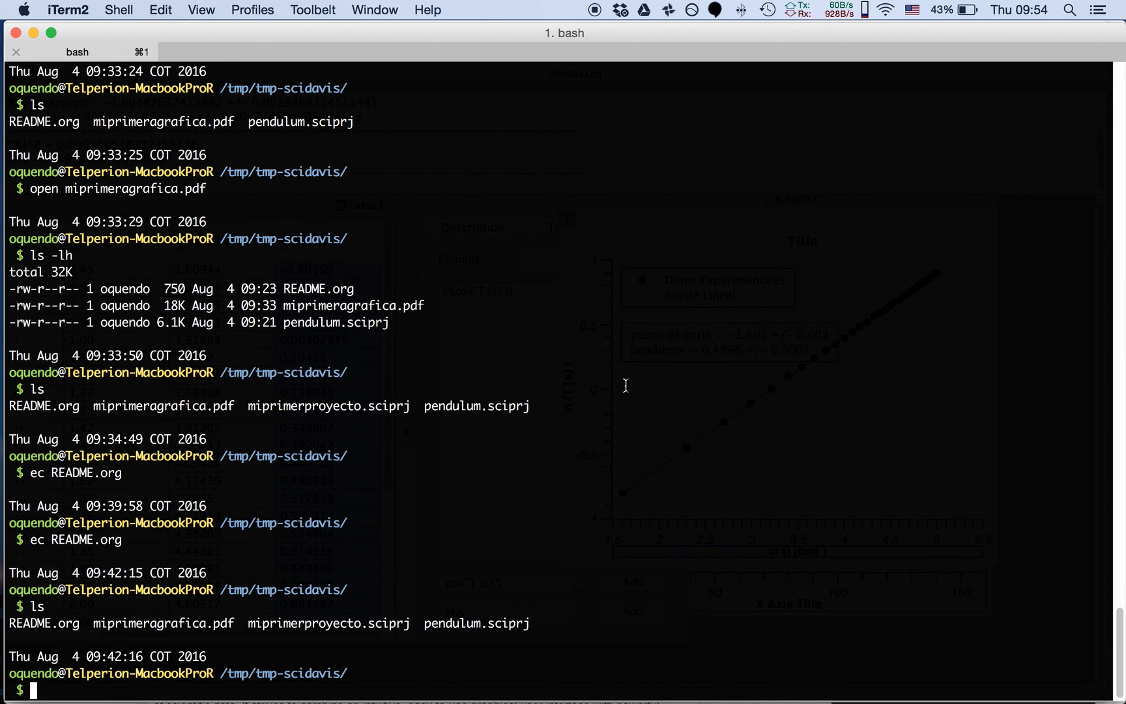
key(super+Tab)
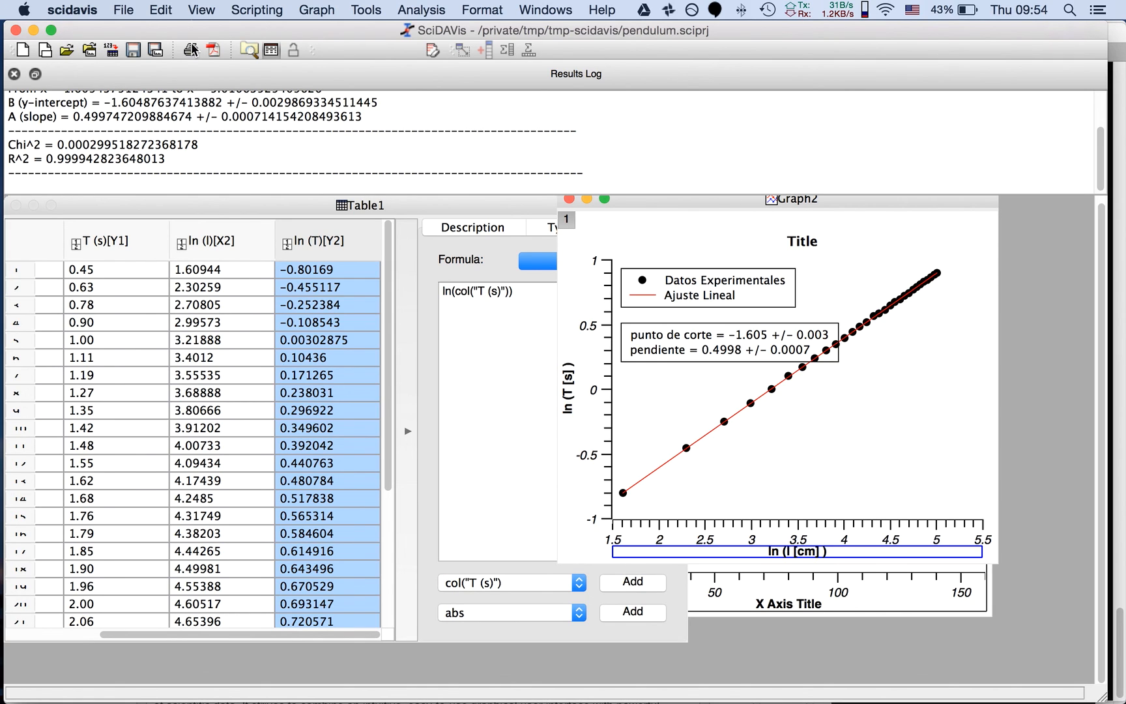